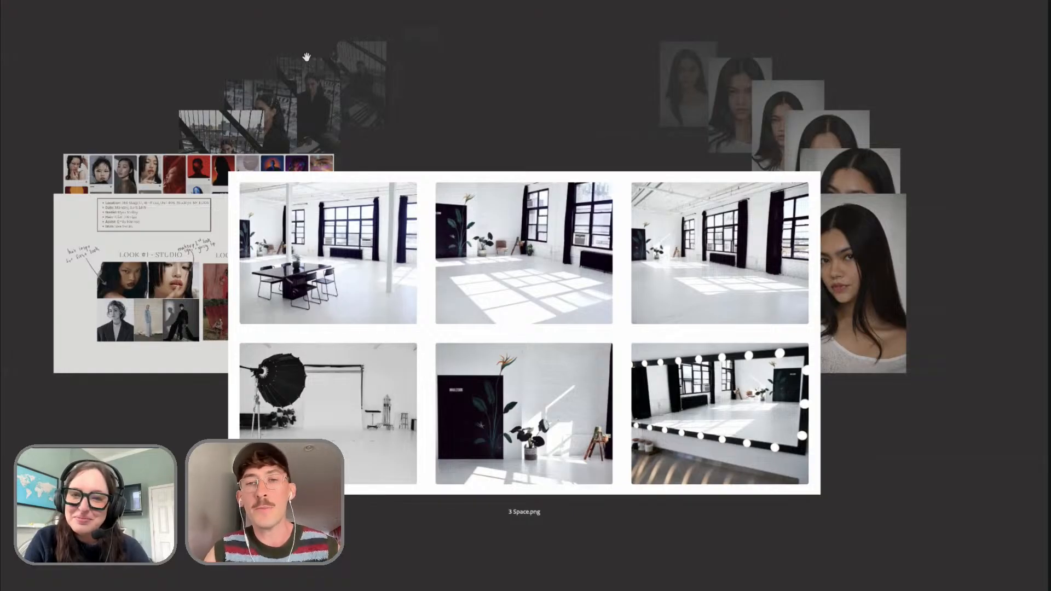
Review the close-up headshots in the white top against the pale backdrop, from DSC_5067.JPG to DSC_5089.JPG
key(Right)
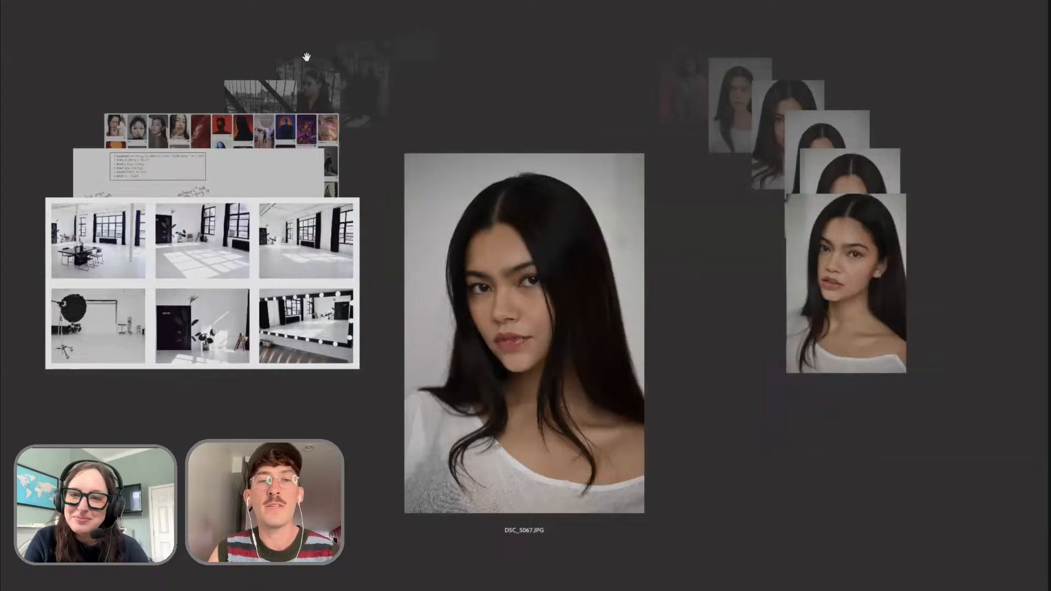
key(Right)
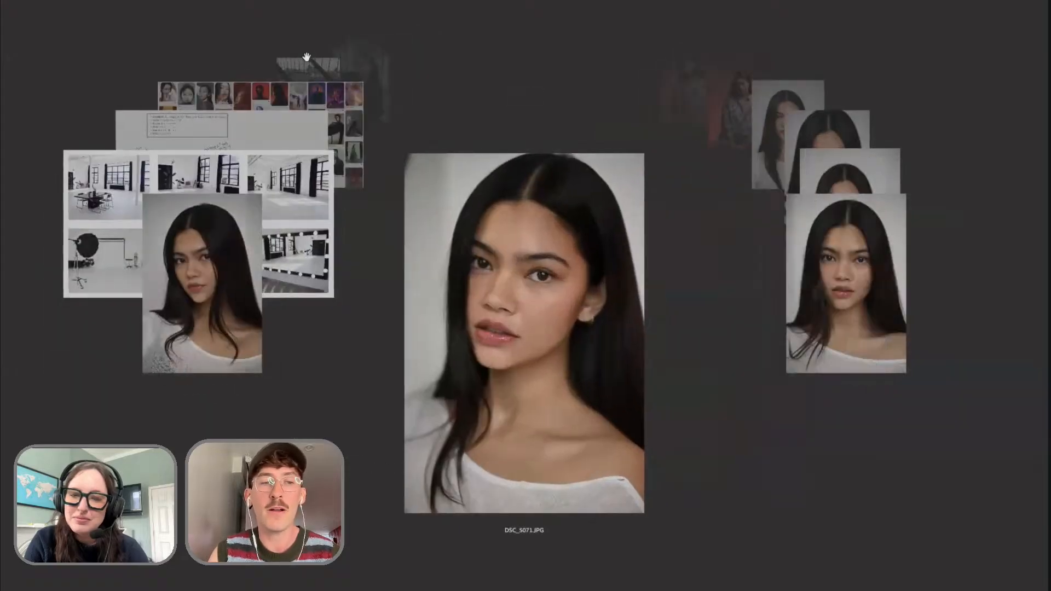
key(Right)
key(Right)
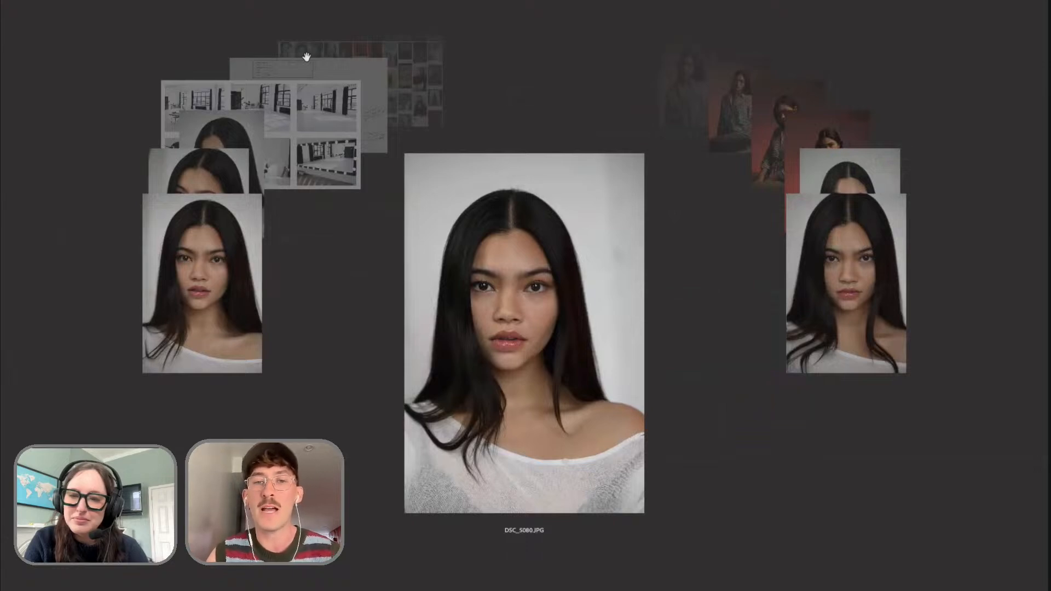
key(Right)
key(Right)
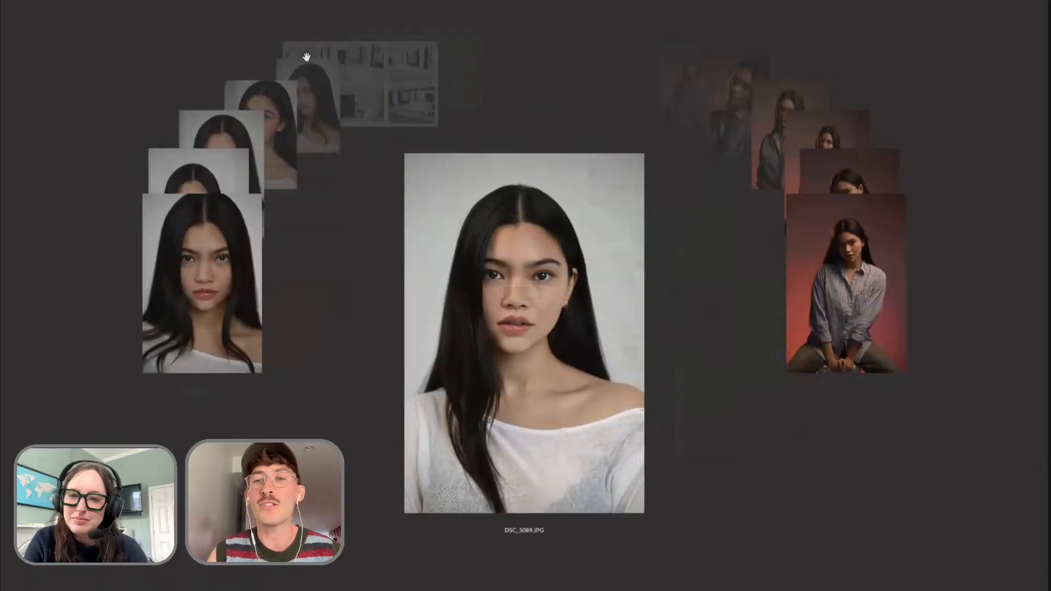
Browse the striped-shirt studio portraits against the red backdrop, starting from DSC_5114.JPG, and compare the poses and crops
key(Right)
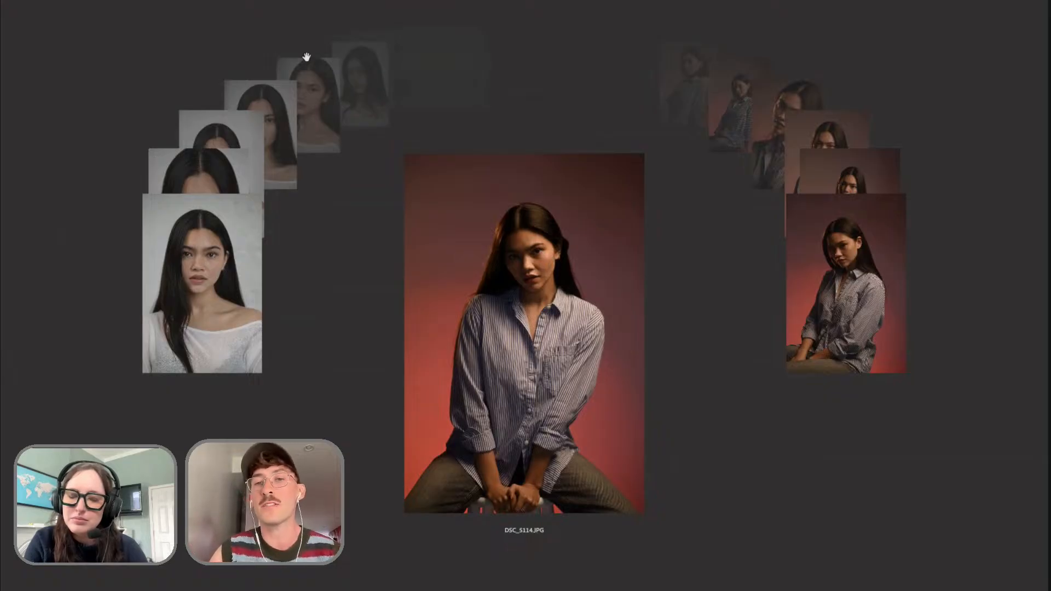
key(Right)
key(Right)
key(Right)
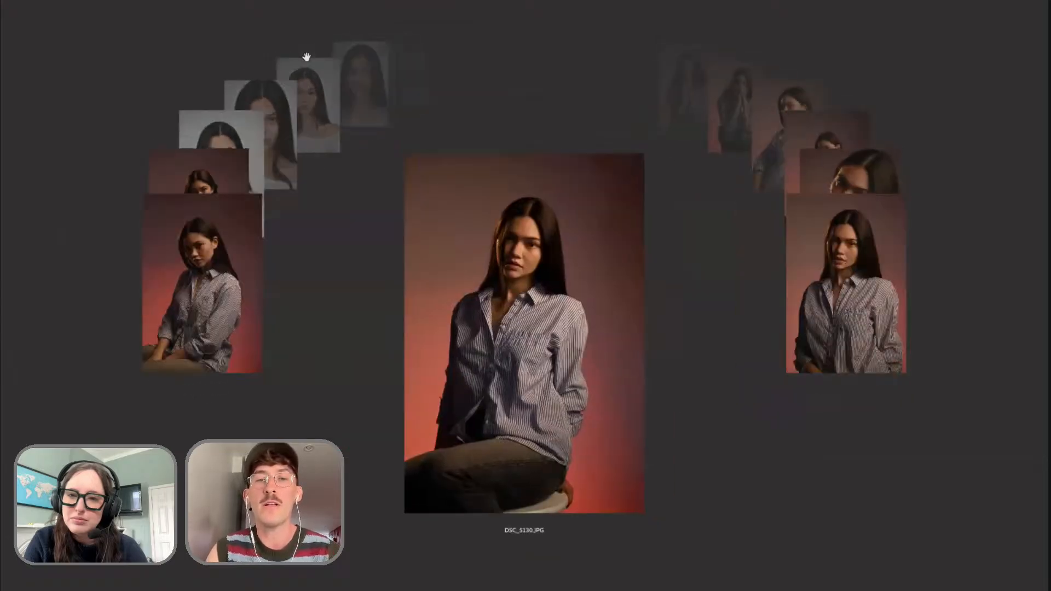
key(Right)
key(Right)
key(Right)
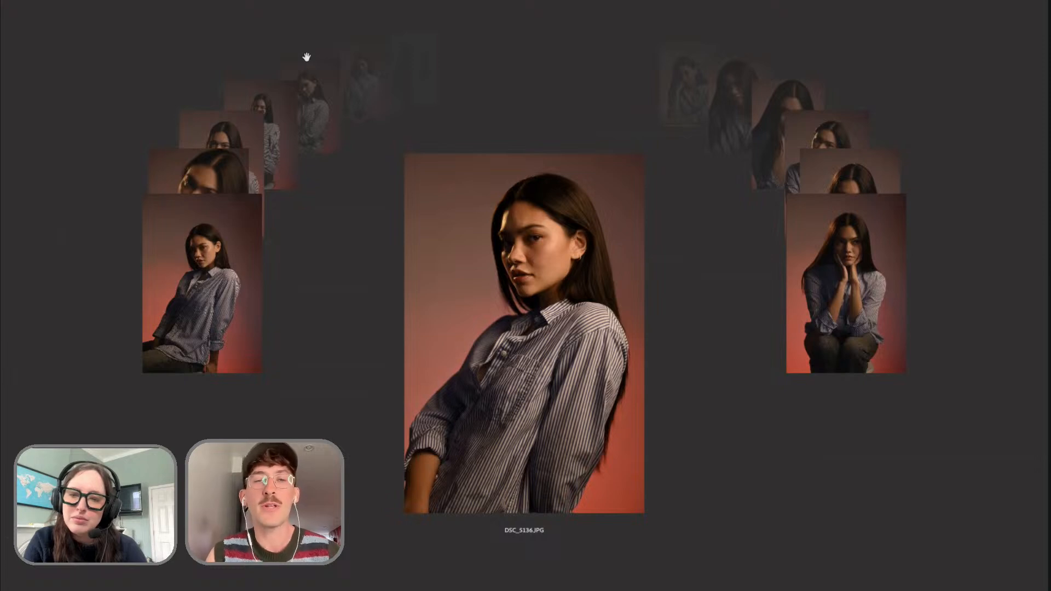
key(Right)
key(Right)
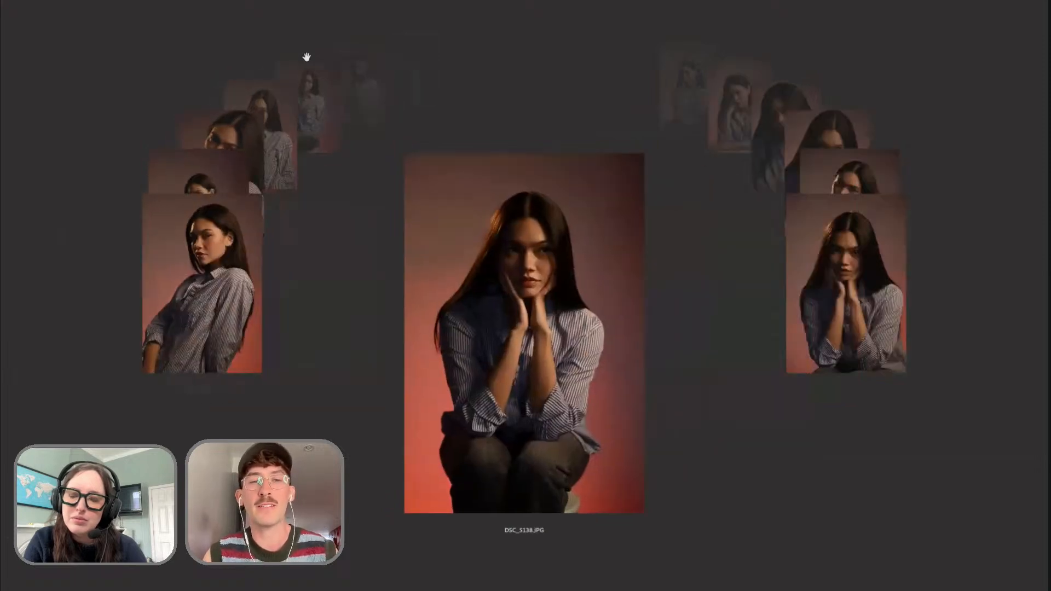
key(Right)
key(Right)
key(Right)
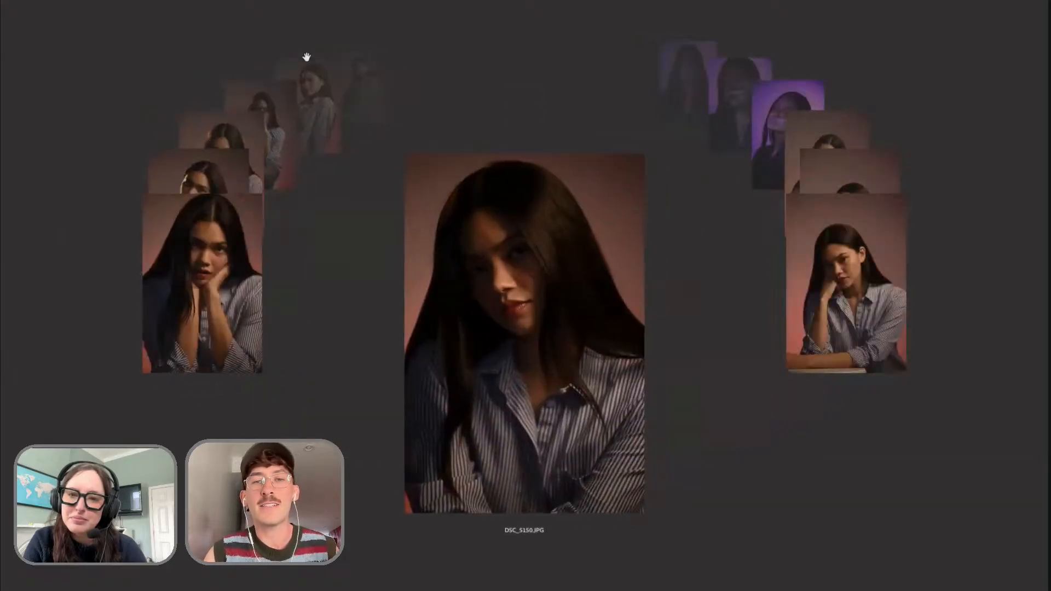
key(Right)
key(Right)
key(Right)
Look through the purple-lit studio portraits with light projected on the model's face, including DSC_5176.JPG and DSC_5185.JPG
key(Right)
key(Right)
key(Right)
key(Right)
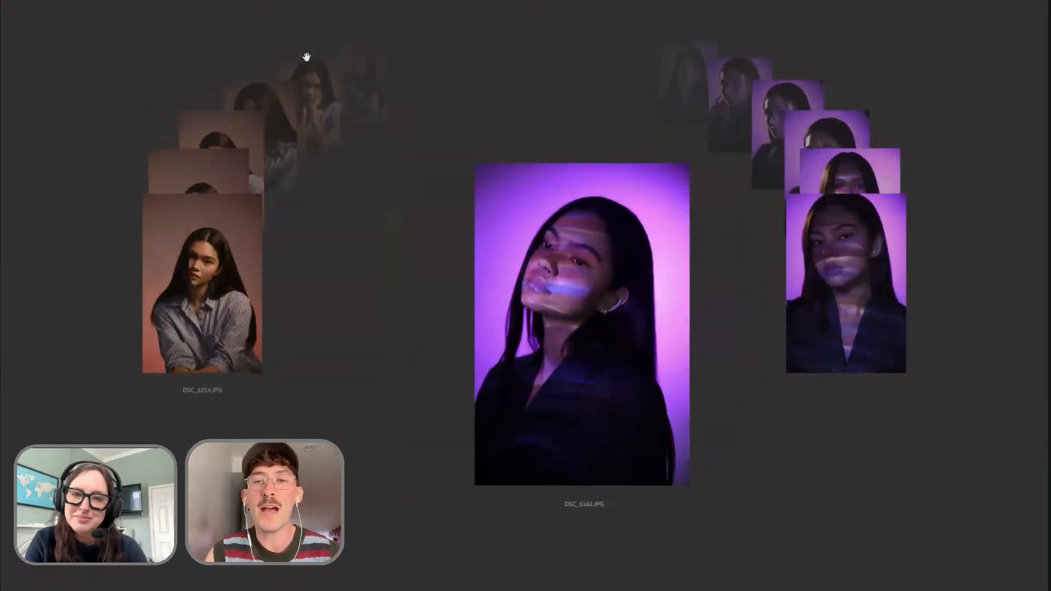
key(Right)
key(Right)
key(Right)
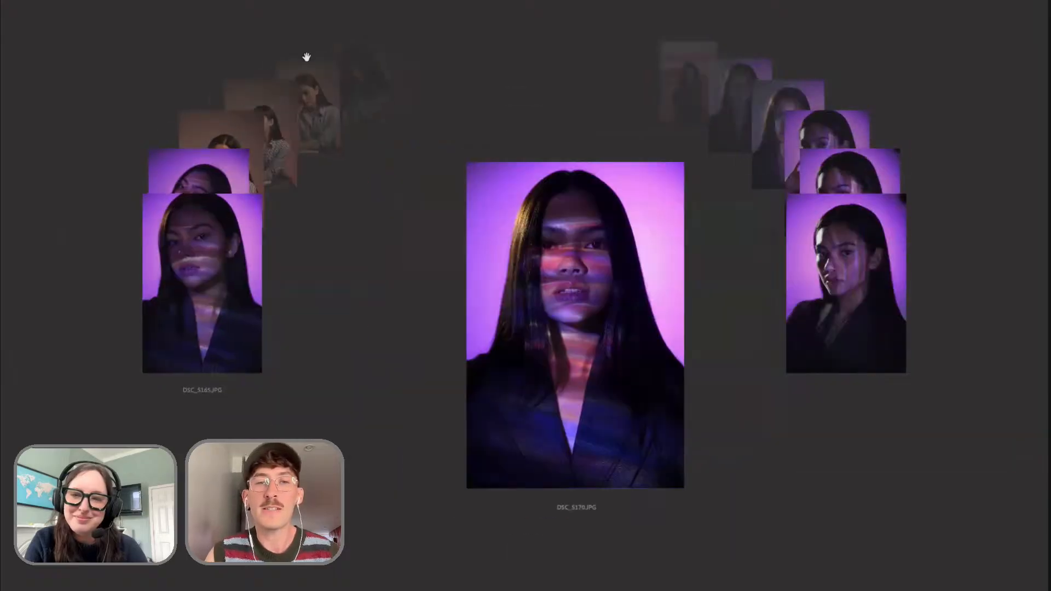
key(Right)
key(Right)
key(Right)
key(Right)
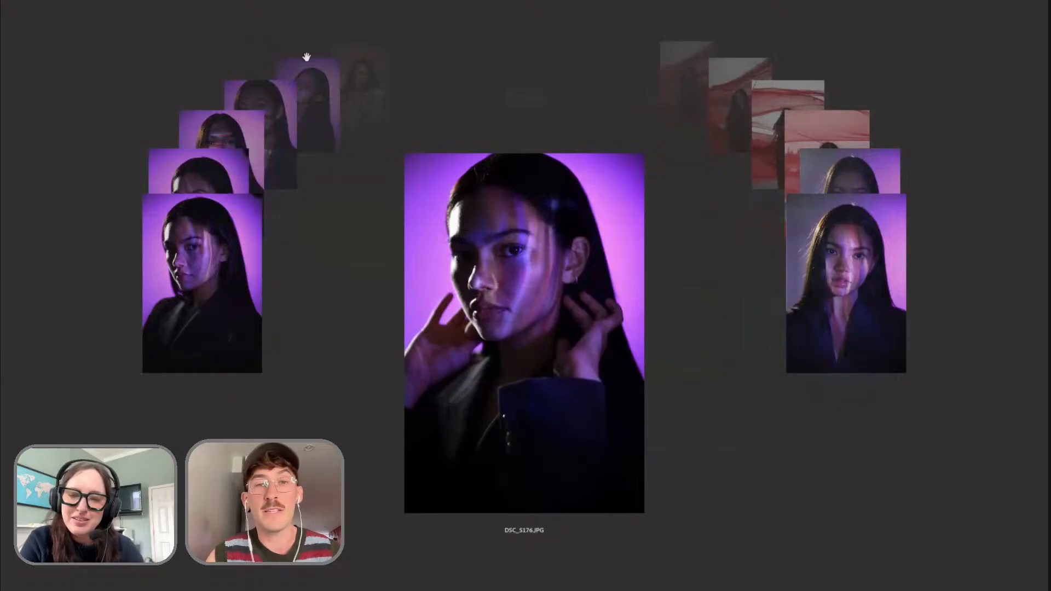
key(Right)
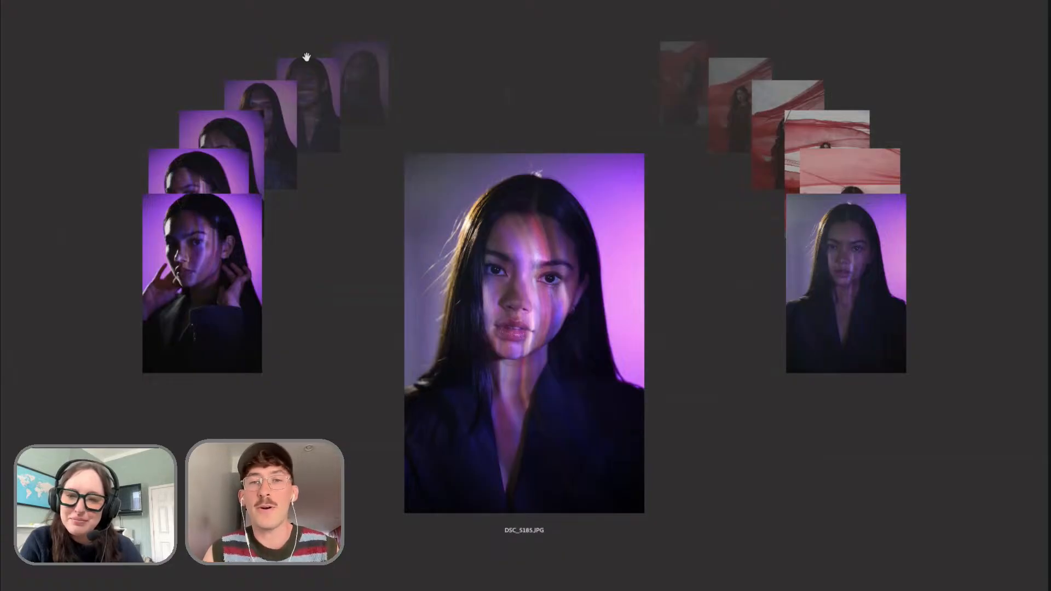
key(Right)
Examine the outdoor portraits with the red dress and flowing red fabric, from DSC_5204.JPG to DSC_5301.JPG
key(Right)
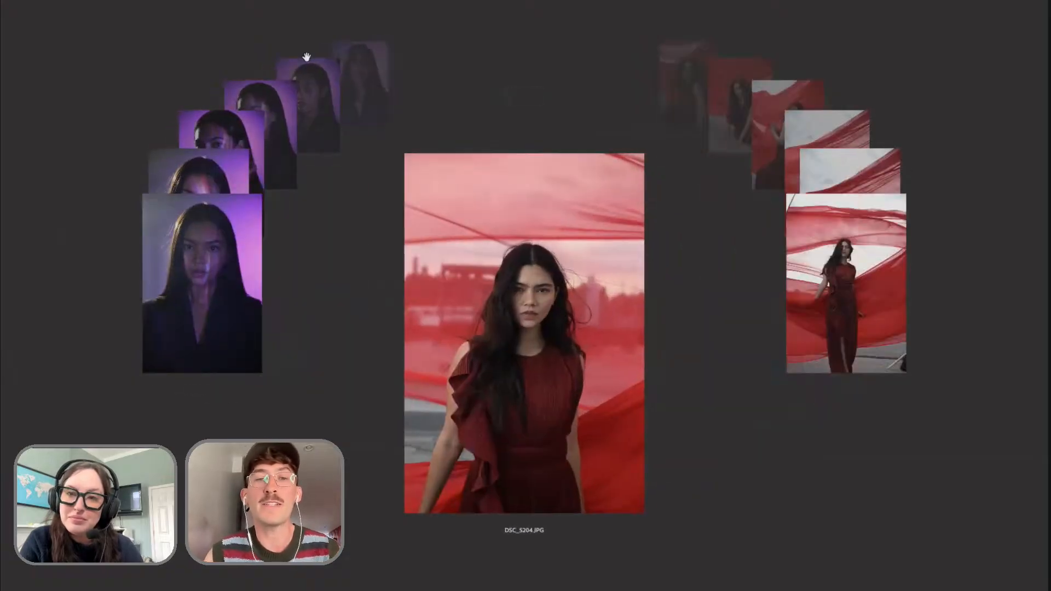
key(Right)
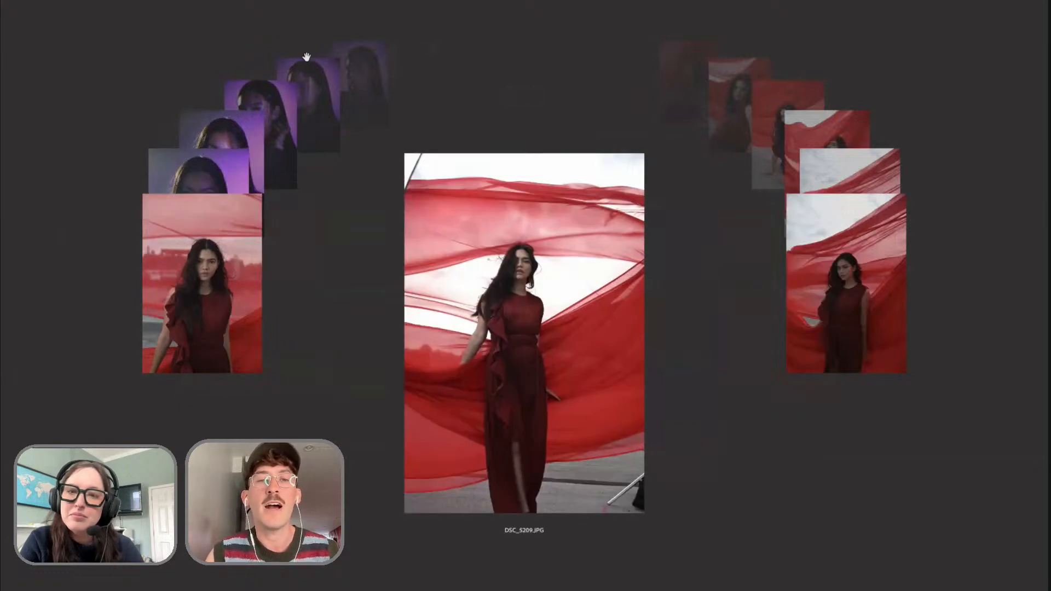
key(Right)
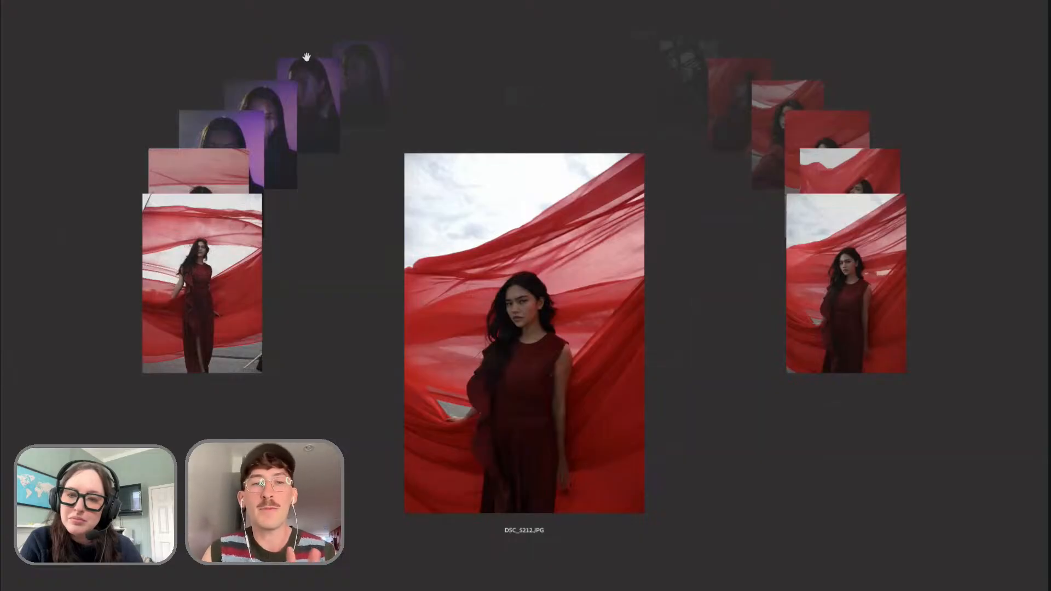
key(Right)
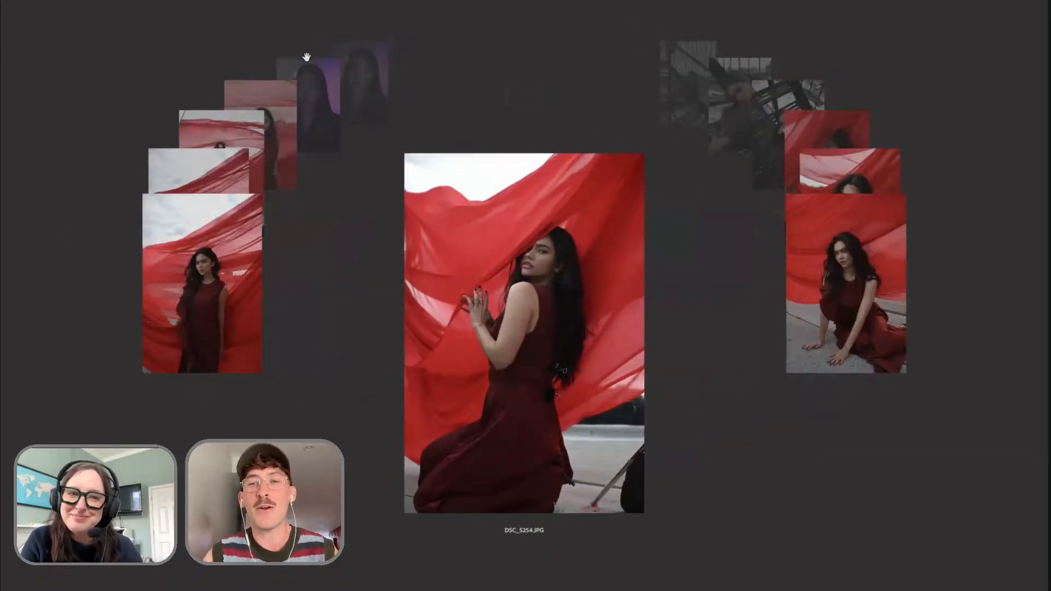
key(Right)
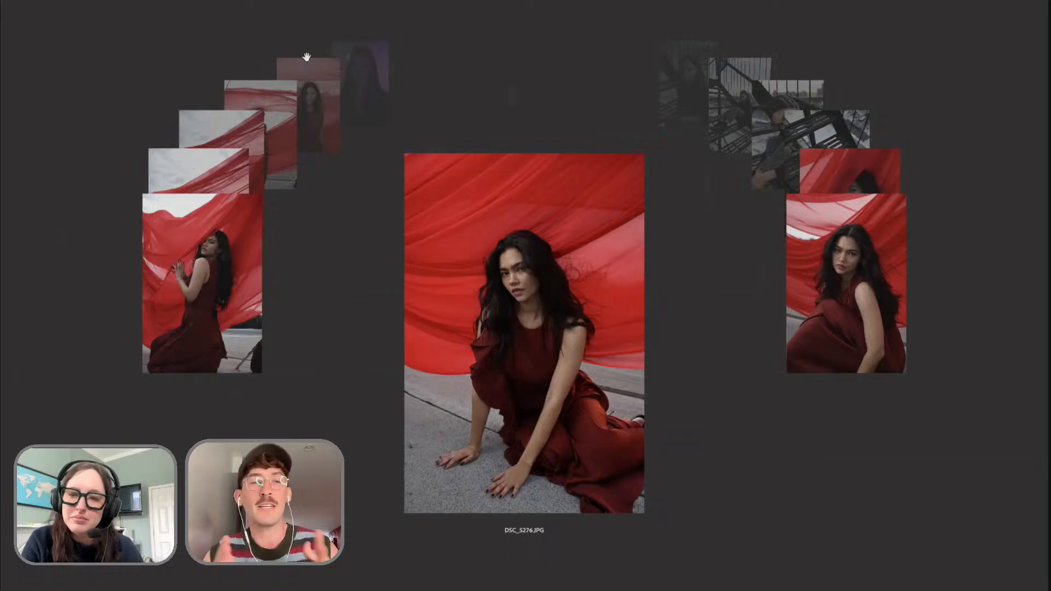
key(Right)
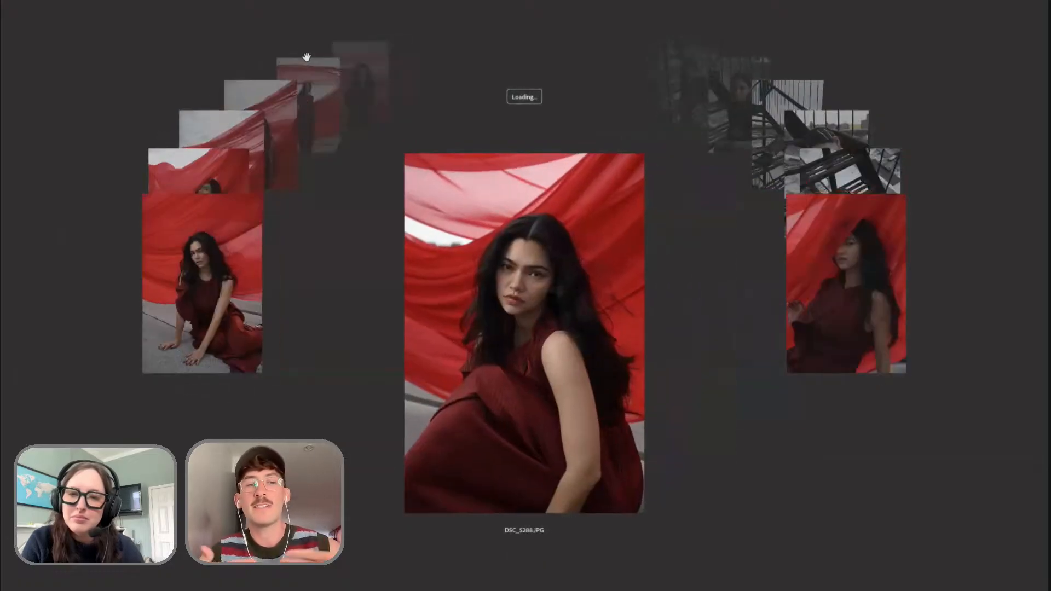
key(Right)
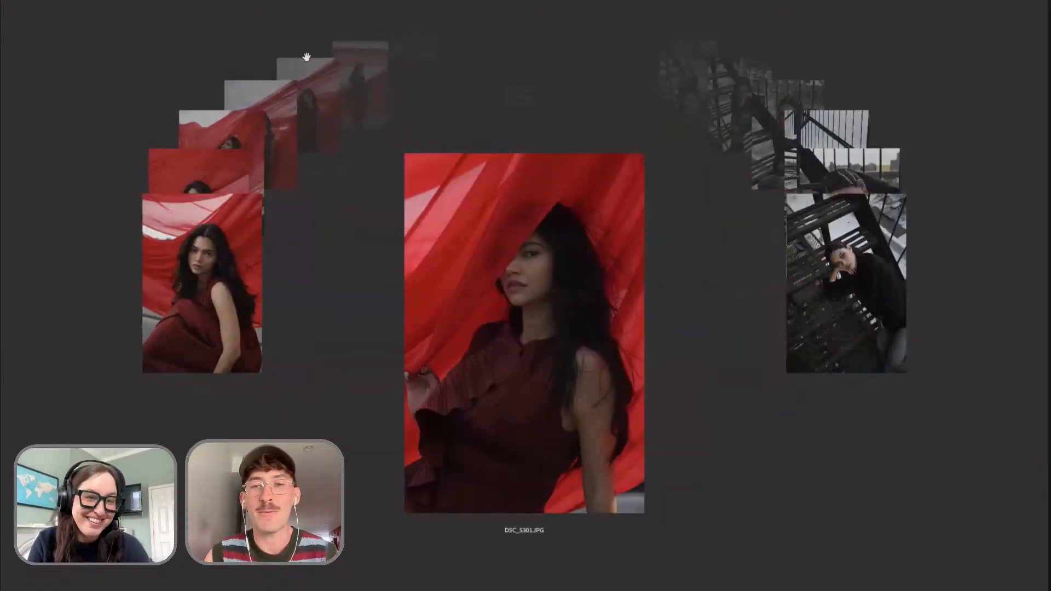
Go through the fire-escape portraits in the black outfit, from DSC_5391.JPG to DSC_5446.JPG
key(Right)
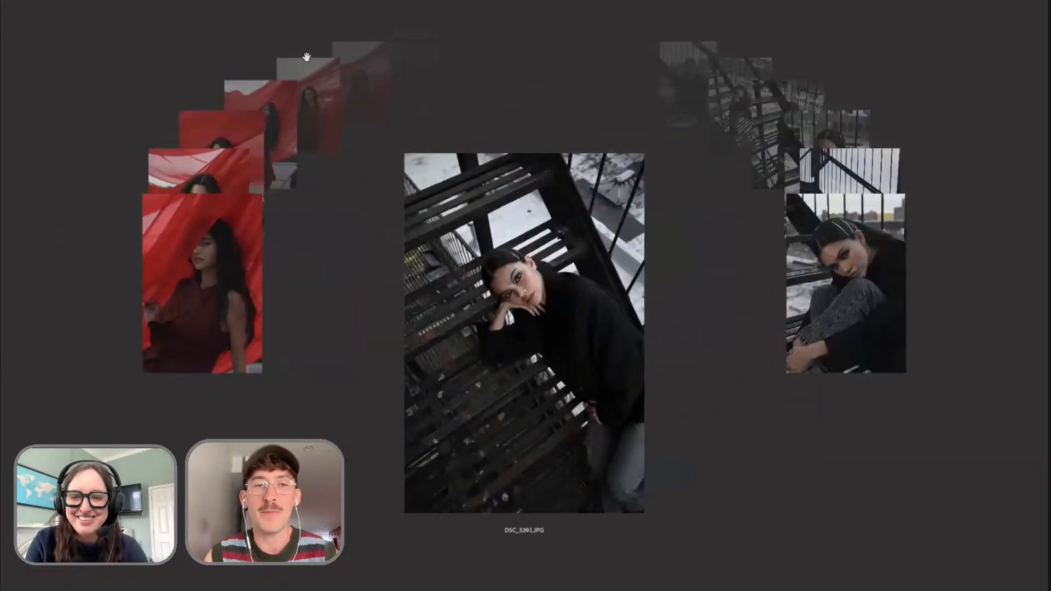
key(Right)
key(Right)
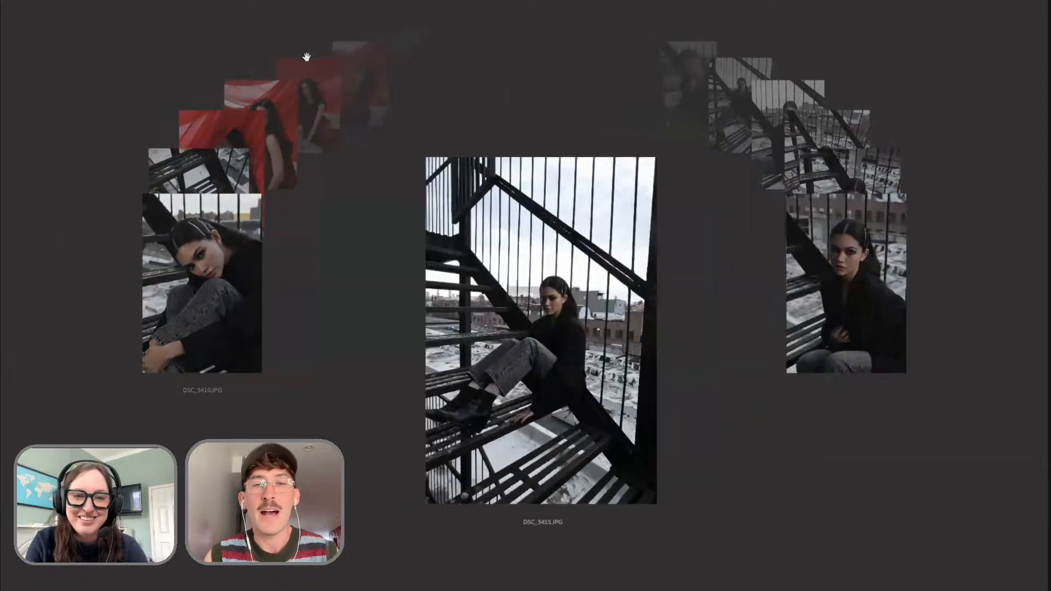
key(Right)
key(Right)
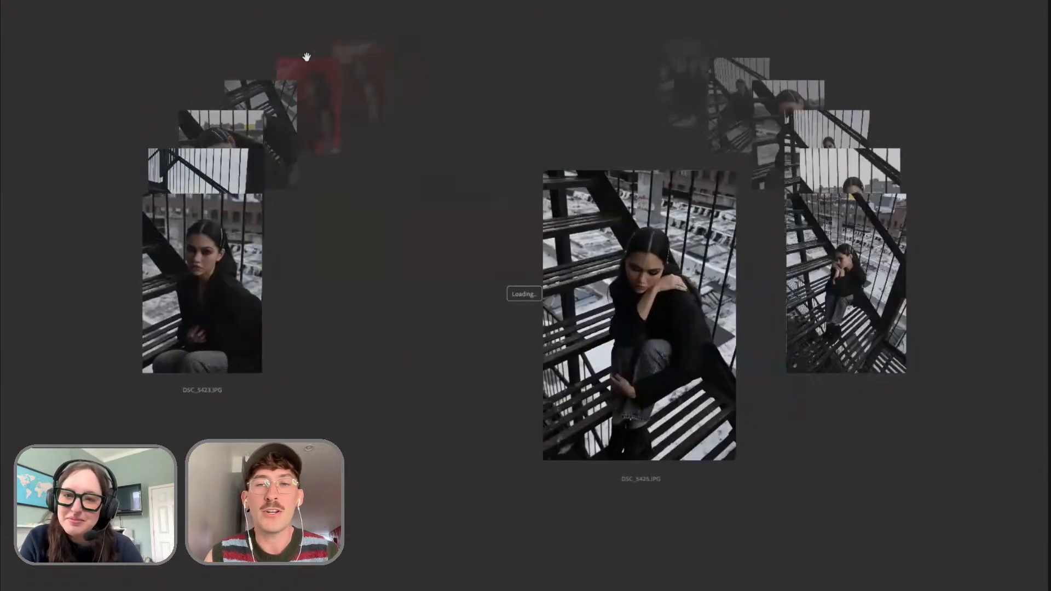
key(Right)
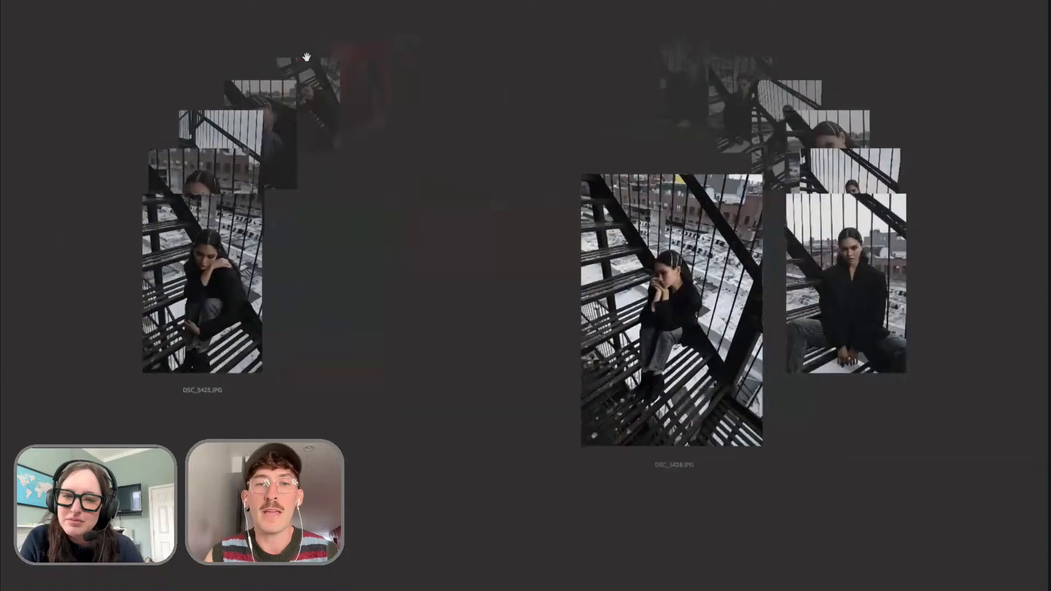
key(Right)
key(Right)
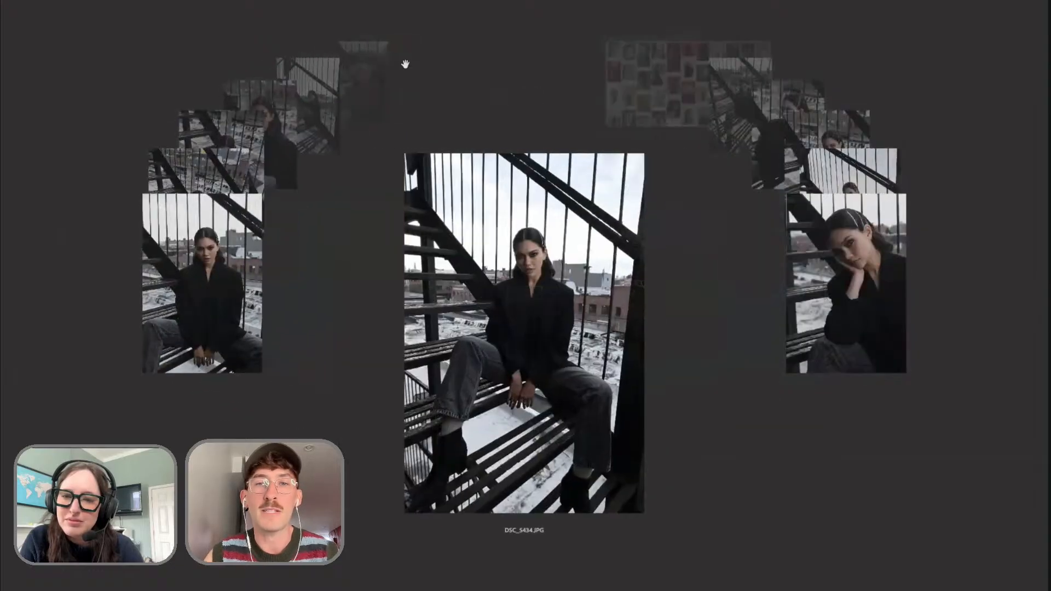
key(Right)
key(Right)
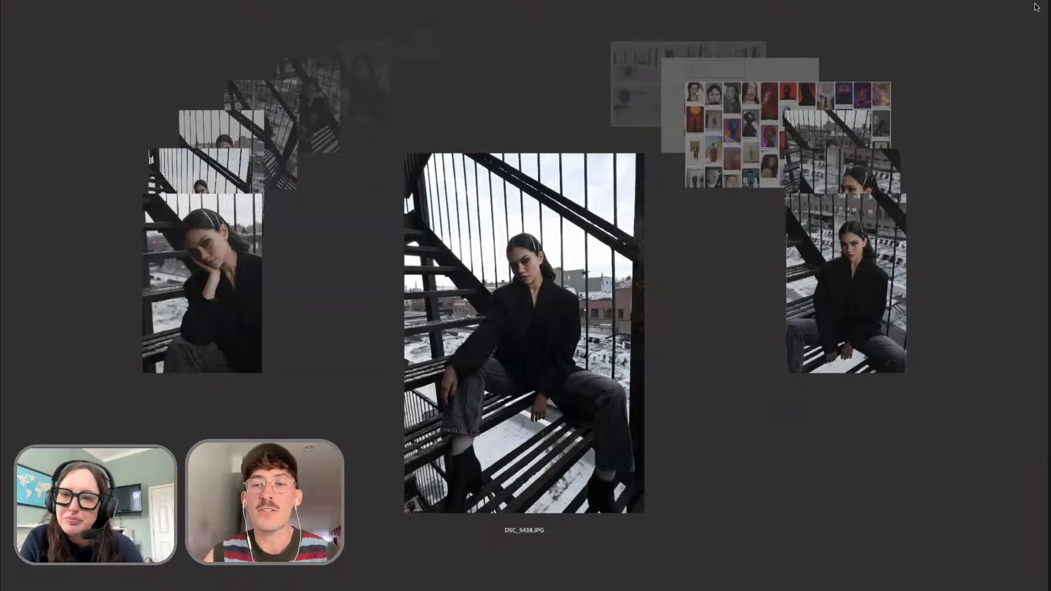
key(Right)
key(Right)
key(Right)
key(Right)
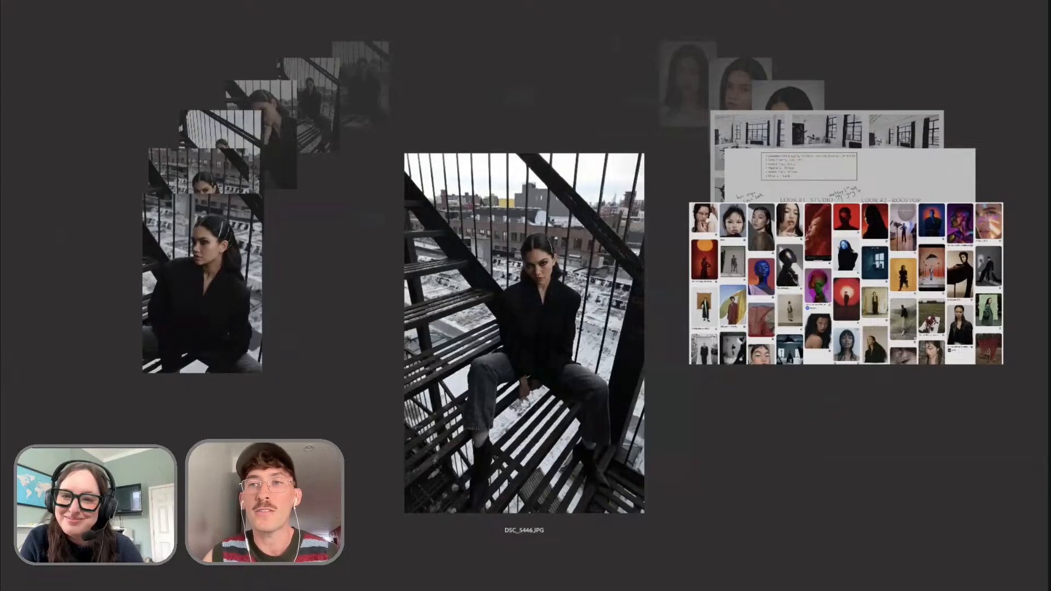
Exit the full-screen photo review and switch to Adobe Lightroom
key(Escape)
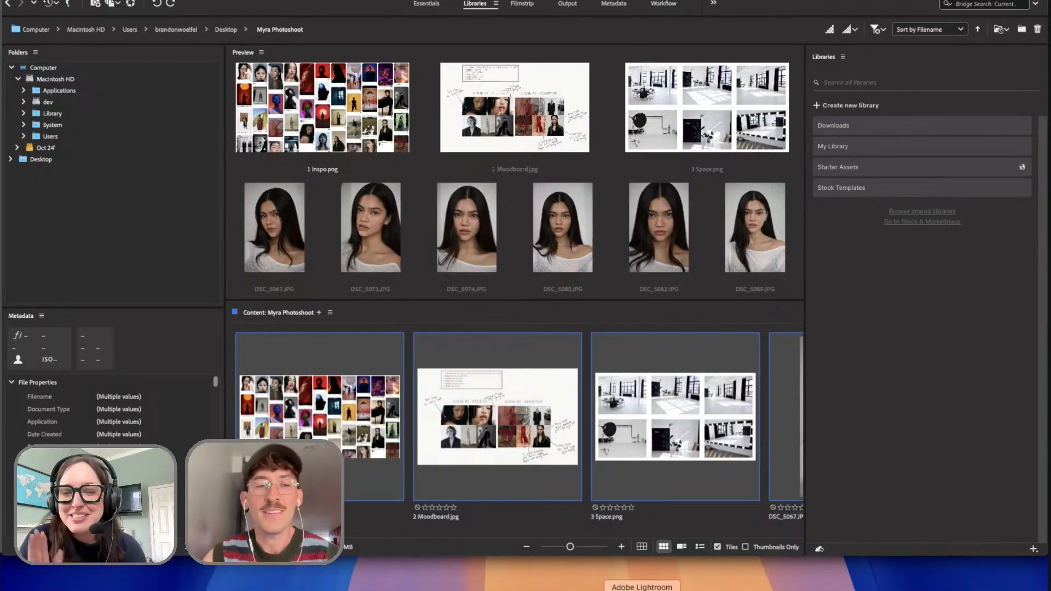
click(641, 589)
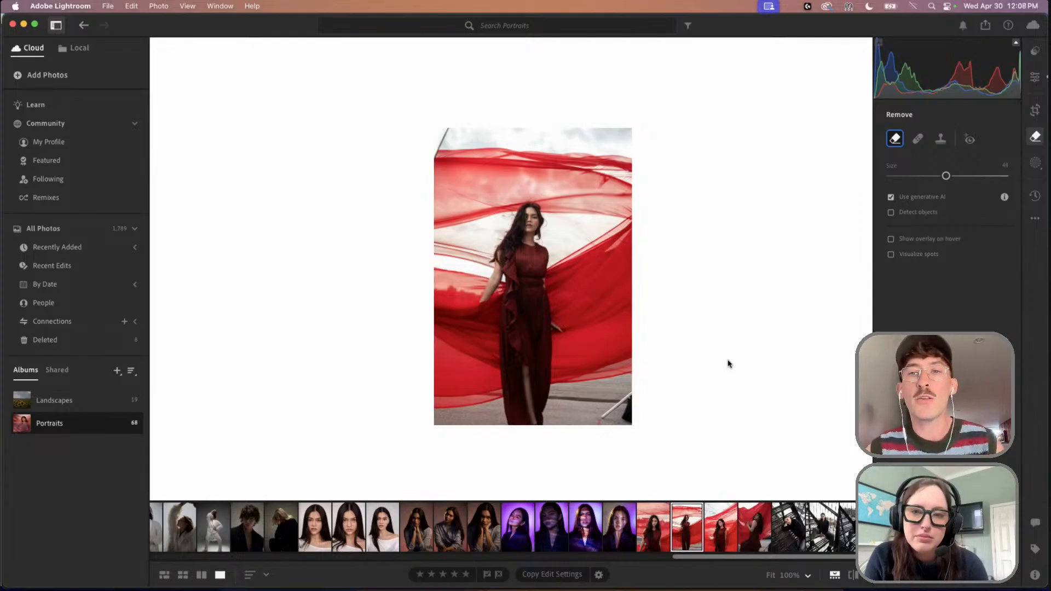
Inspect the red-fabric portrait up close for distracting objects, checking its upper-left corner and the stand at its lower-right edge
scroll(420, 145, up, 1)
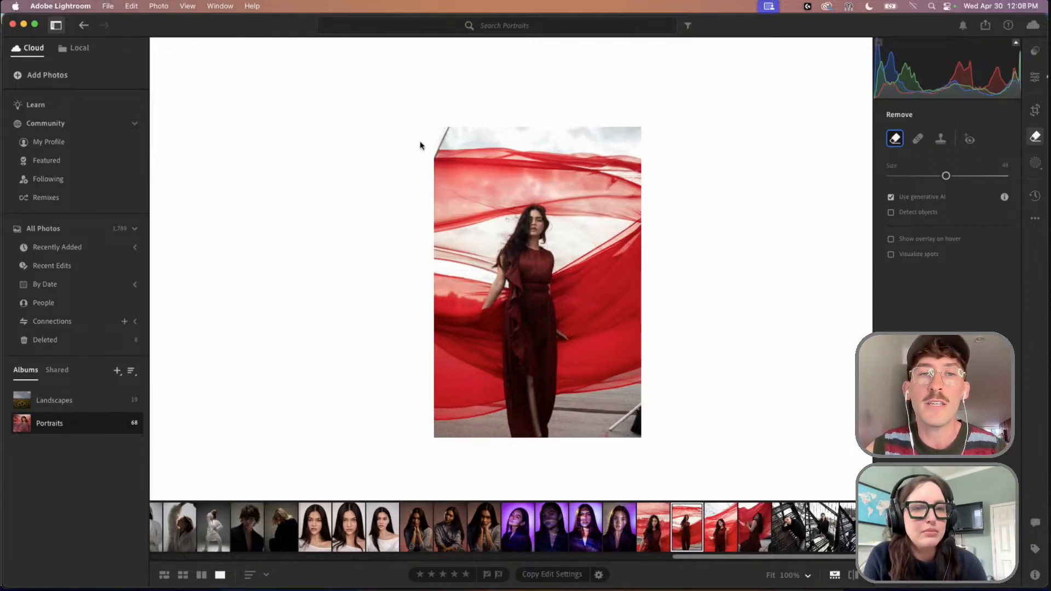
scroll(420, 145, up, 3)
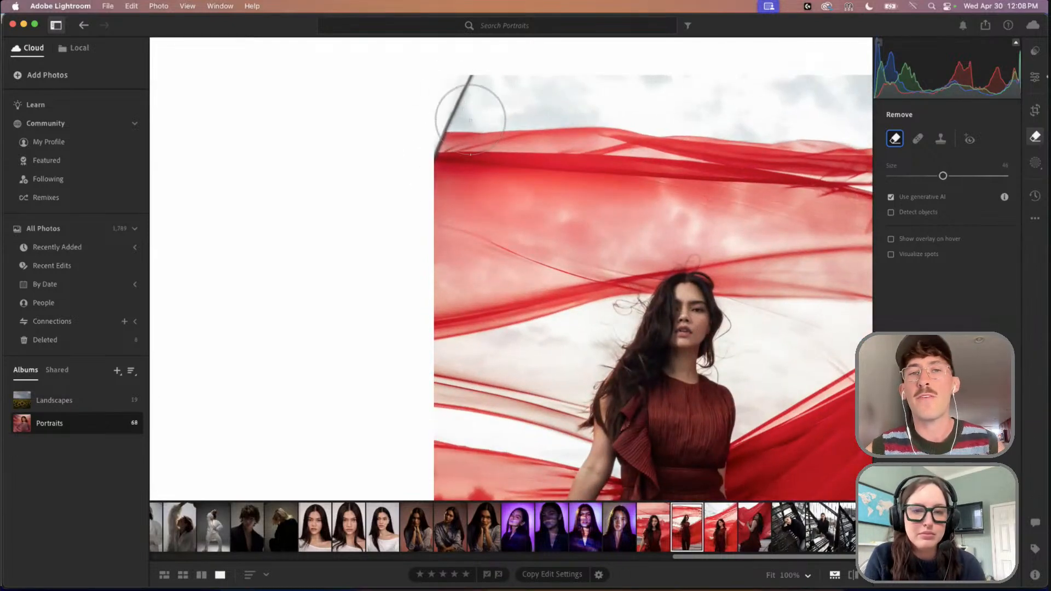
scroll(470, 120, down, 3)
scroll(470, 119, up, 1)
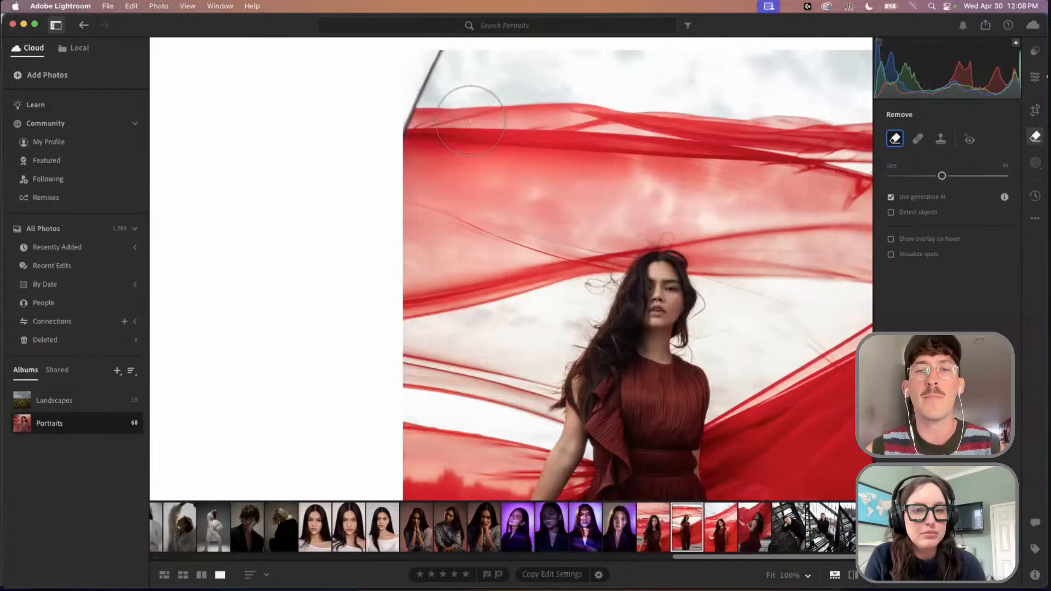
scroll(471, 121, down, 5)
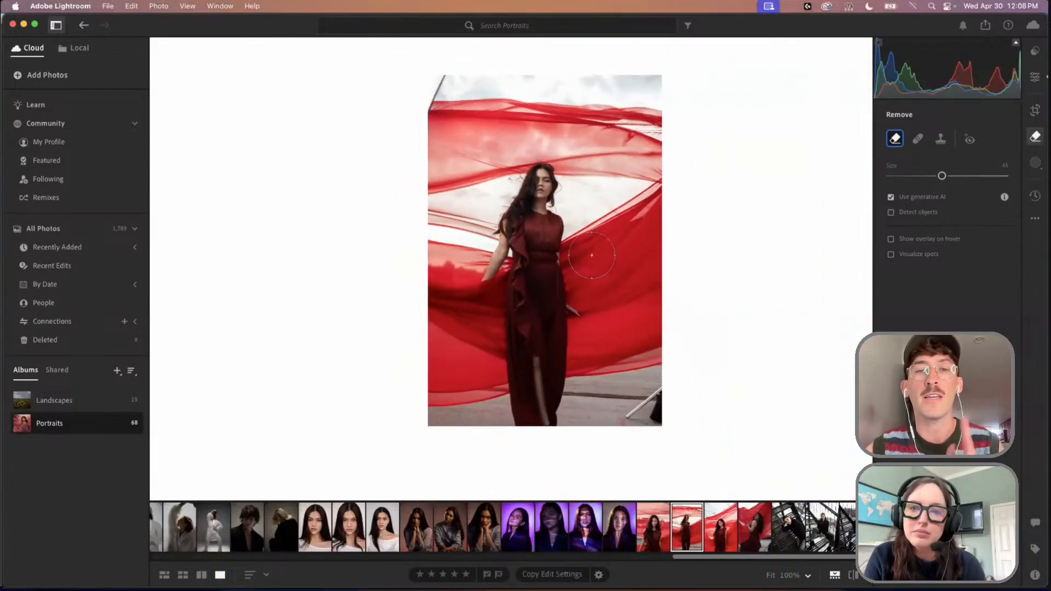
scroll(650, 329, up, 3)
scroll(635, 408, up, 2)
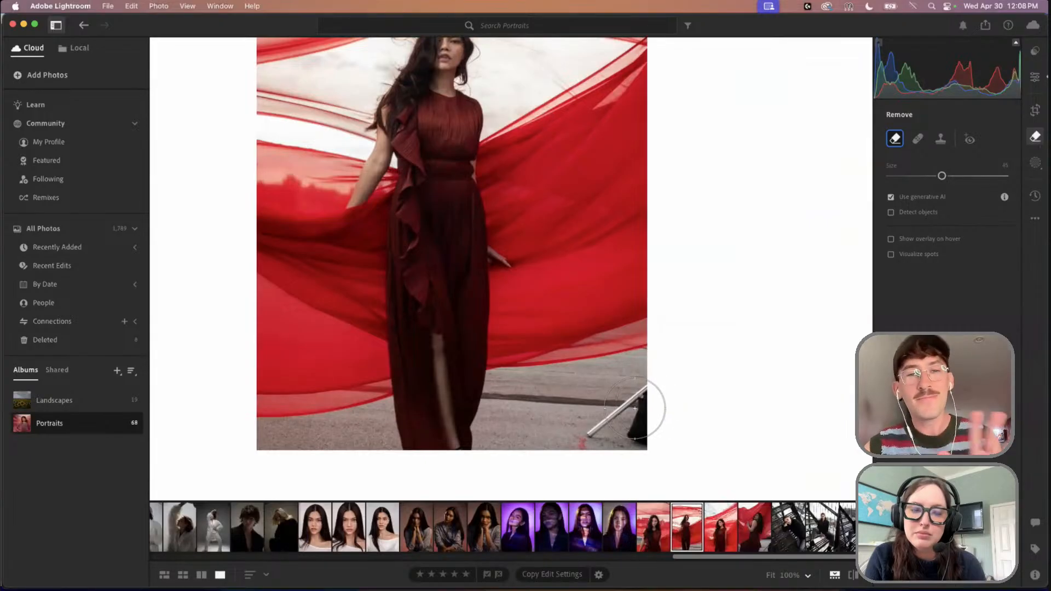
scroll(632, 314, down, 2)
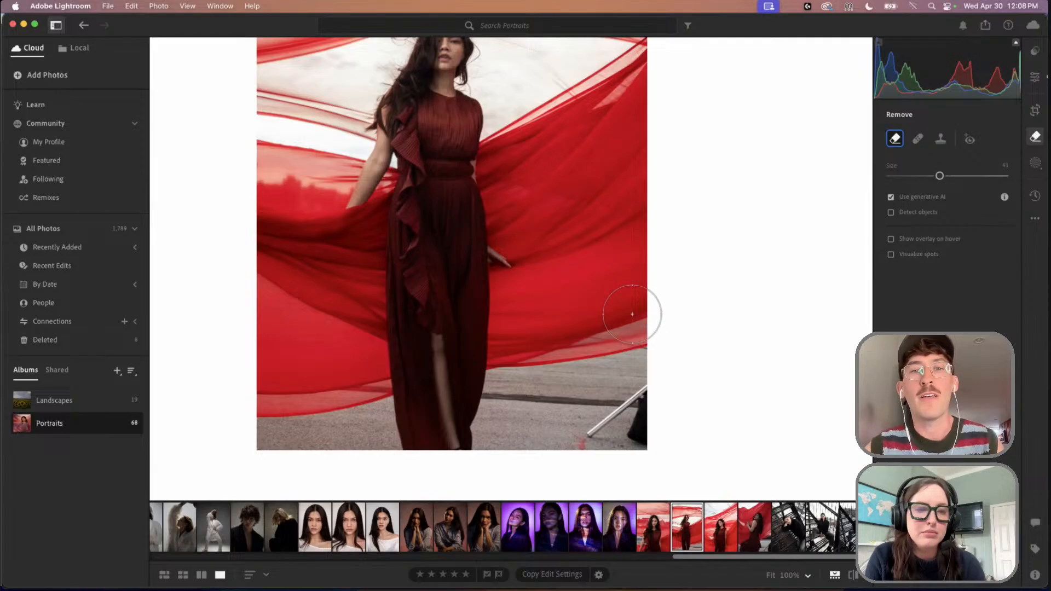
Shrink the Remove brush to suit the stand at the red-fabric portrait's lower-right edge, keeping generative AI enabled
scroll(647, 292, down, 2)
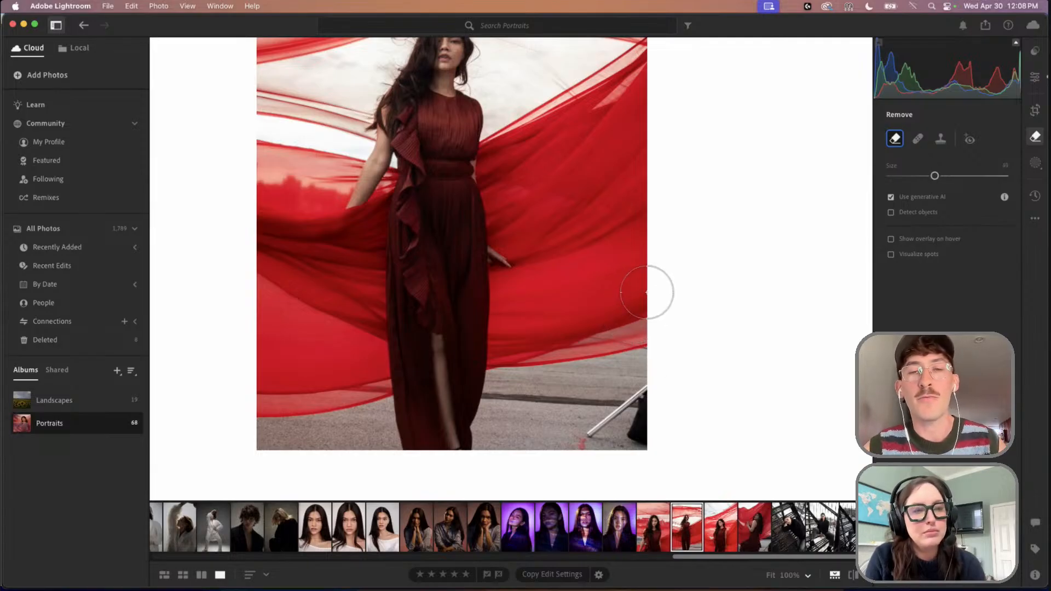
scroll(647, 292, down, 5)
scroll(646, 295, up, 3)
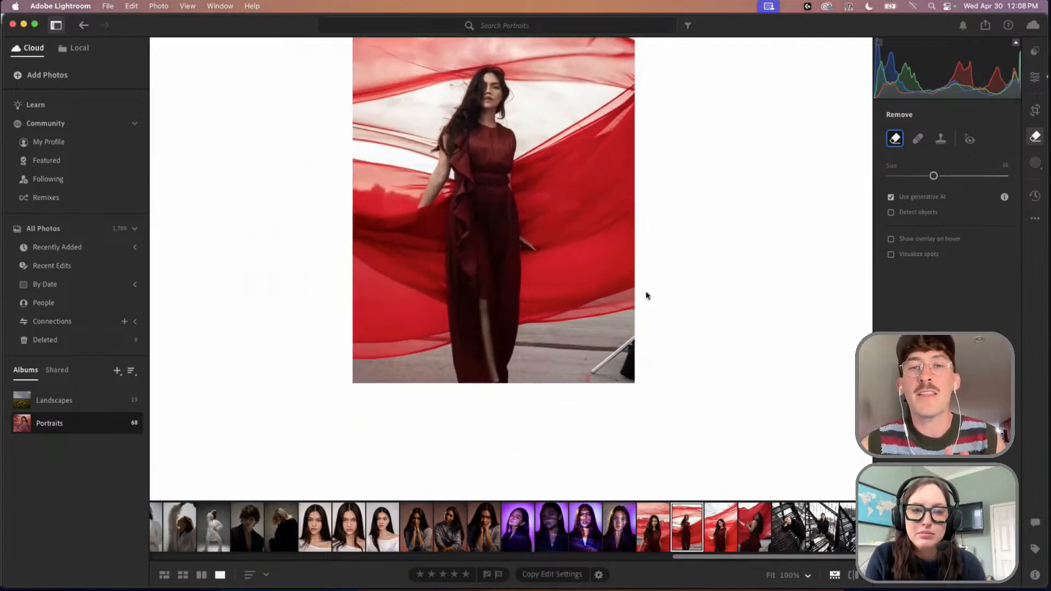
scroll(635, 264, down, 3)
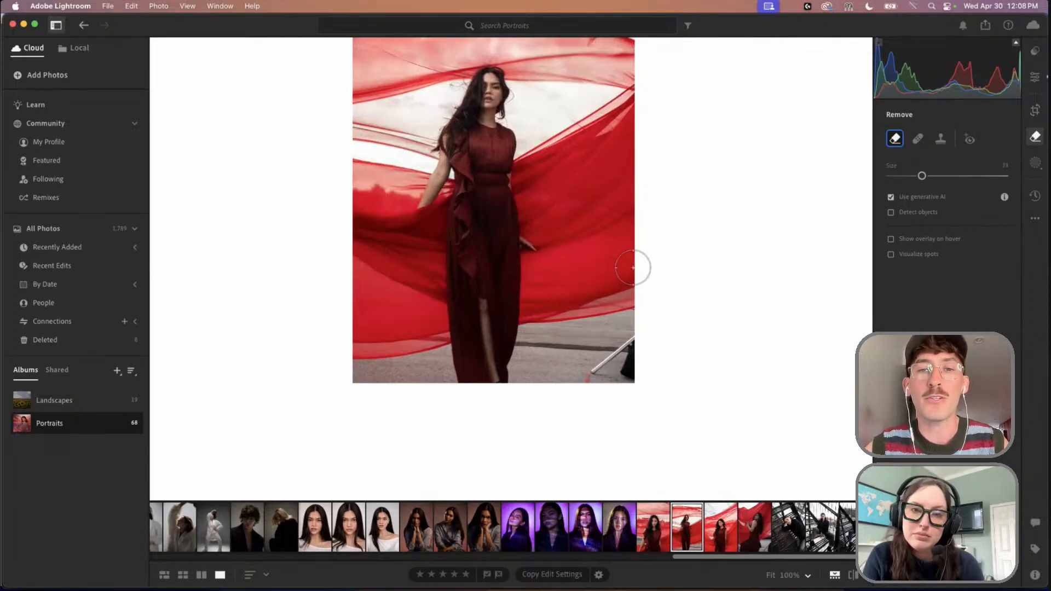
scroll(660, 213, down, 2)
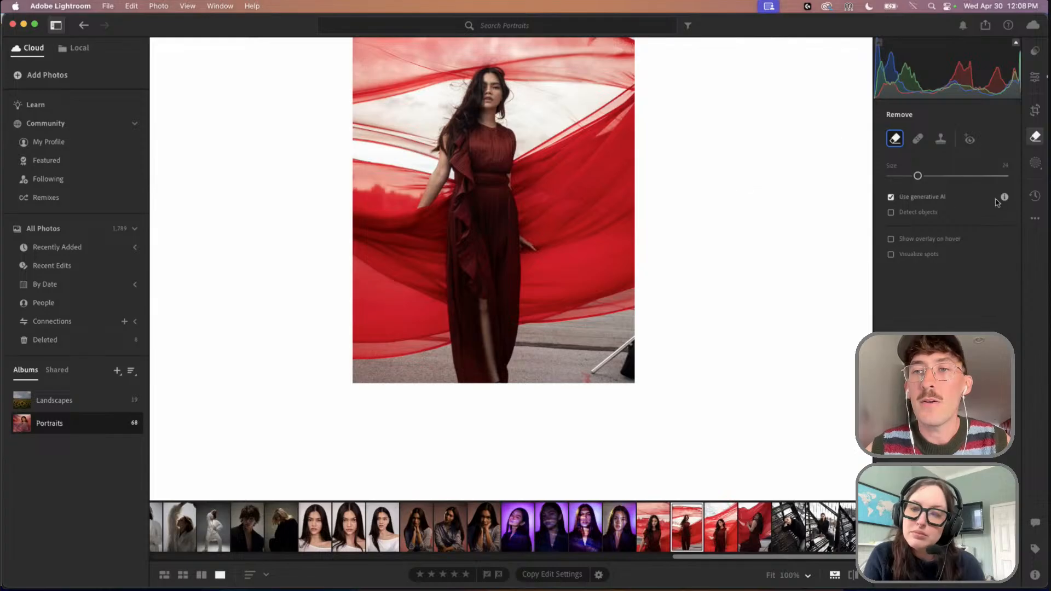
scroll(768, 124, down, 1)
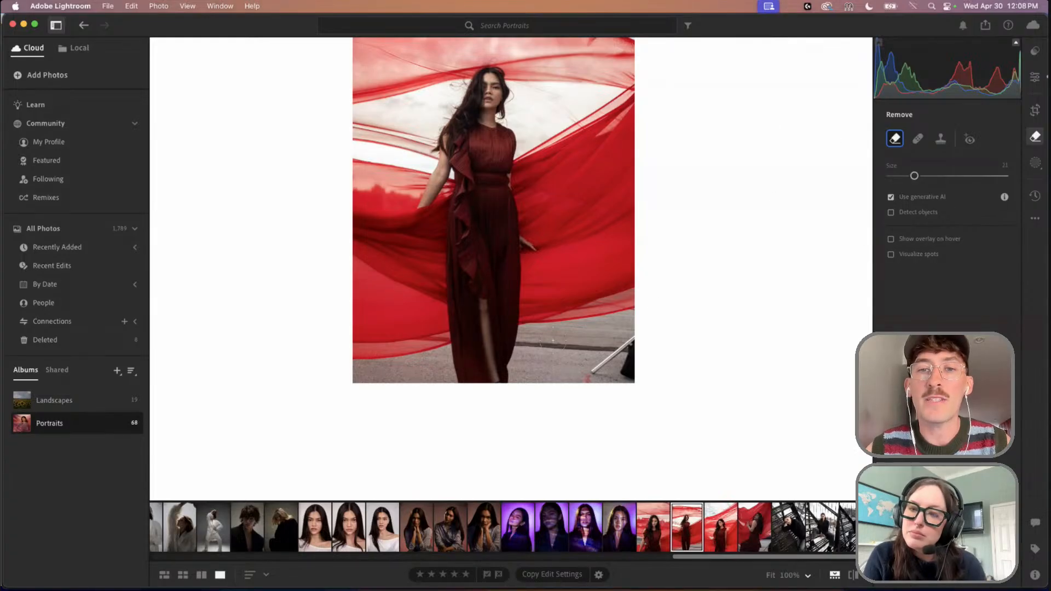
scroll(619, 358, up, 3)
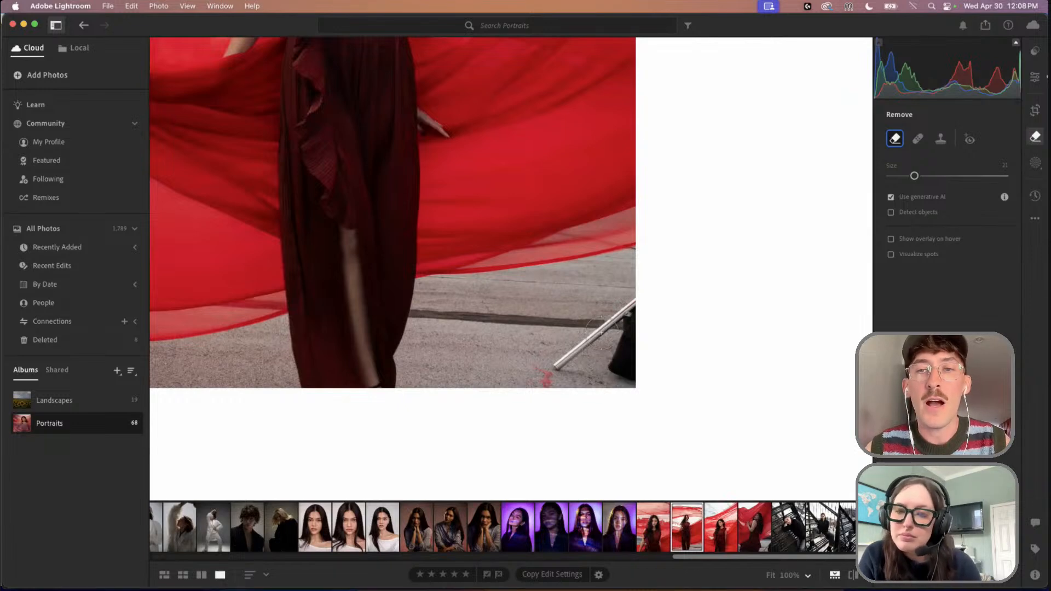
scroll(602, 333, down, 3)
scroll(602, 332, down, 2)
scroll(598, 311, up, 3)
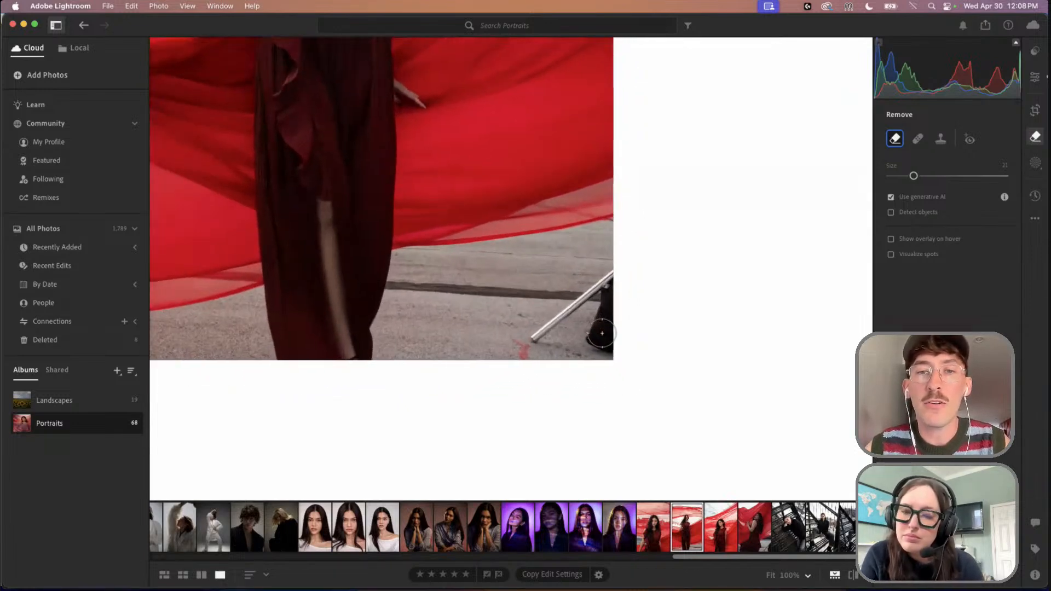
Paint over the light stand and black bag at the photo's lower-right edge and remove them with generative AI
mouse_move(538, 332)
mouse_down()
mouse_move(568, 307)
mouse_move(599, 308)
mouse_move(589, 305)
mouse_move(617, 345)
mouse_move(644, 354)
mouse_move(399, 292)
mouse_move(582, 280)
mouse_move(507, 304)
mouse_up()
scroll(507, 302, down, 3)
scroll(509, 307, down, 5)
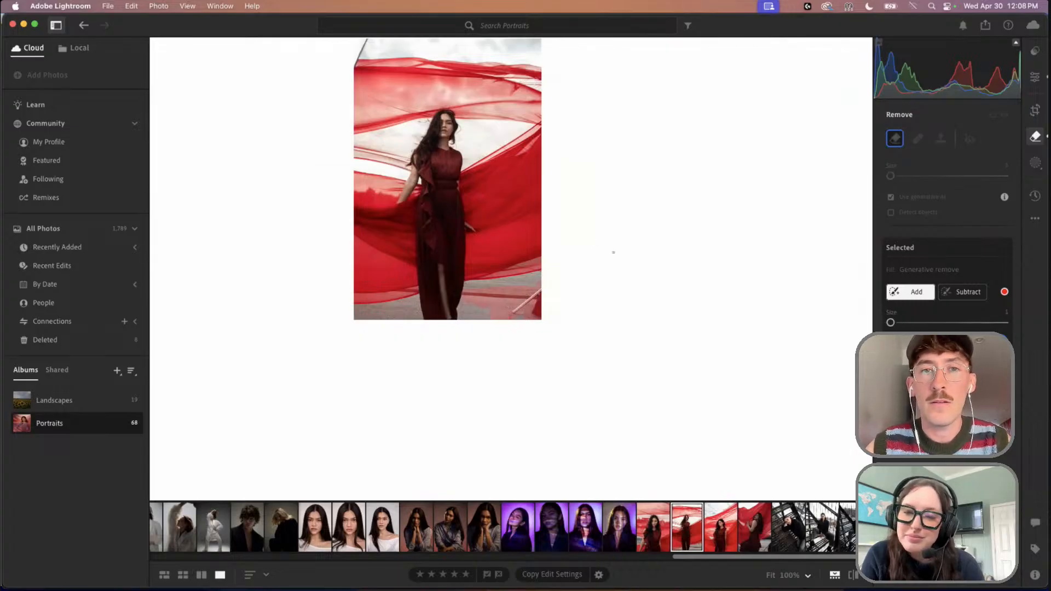
click(613, 253)
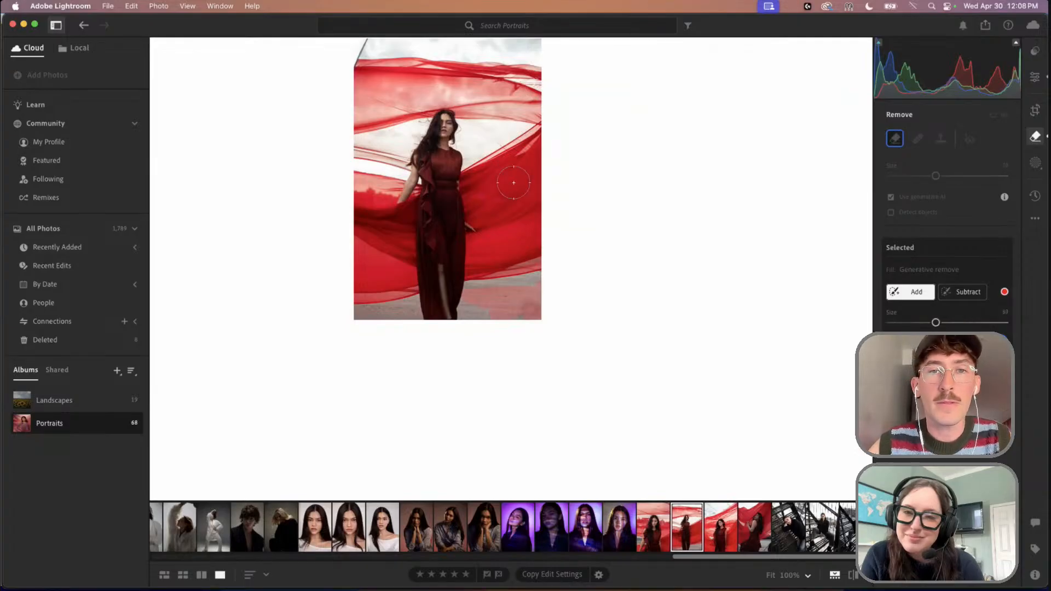
Reload the retouched portrait by switching to the next red-dress photo and back to check the cleaned lower-right corner
scroll(512, 183, up, 5)
key(bracketleft)
key(bracketleft)
key(bracketleft)
key(bracketleft)
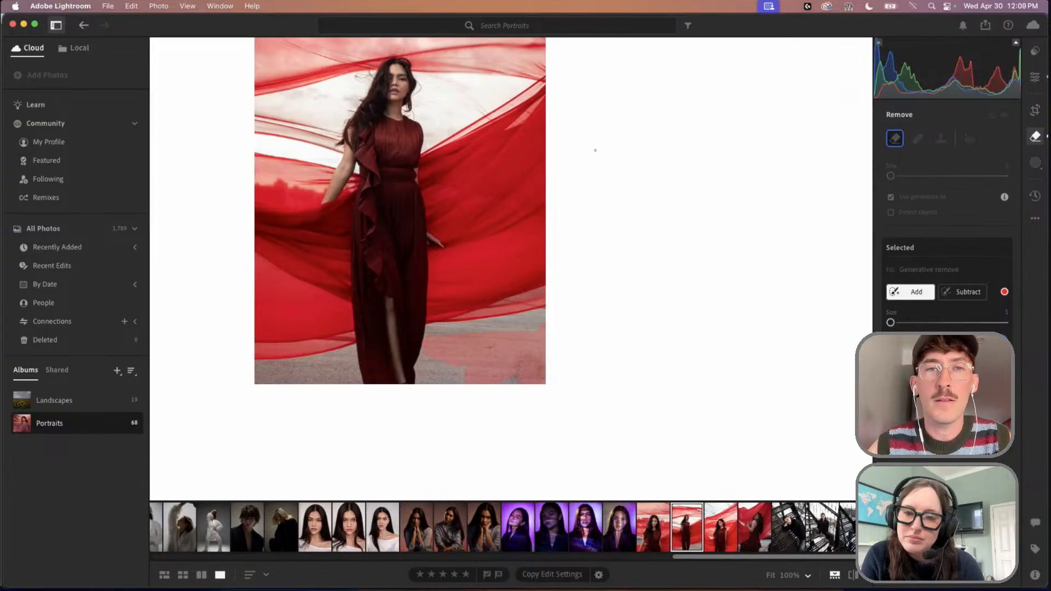
click(721, 535)
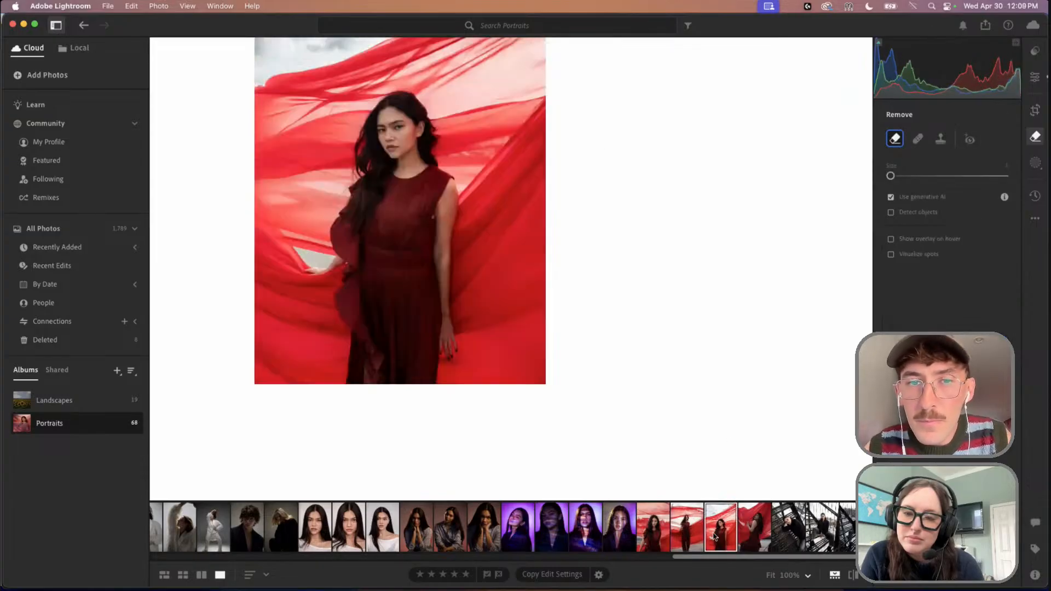
click(688, 528)
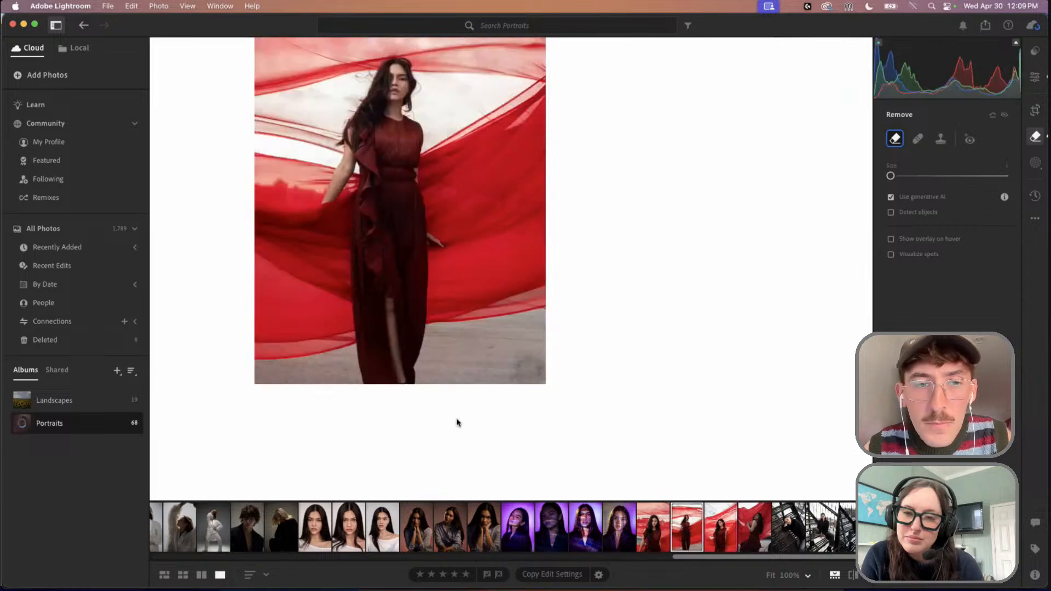
click(266, 575)
click(292, 480)
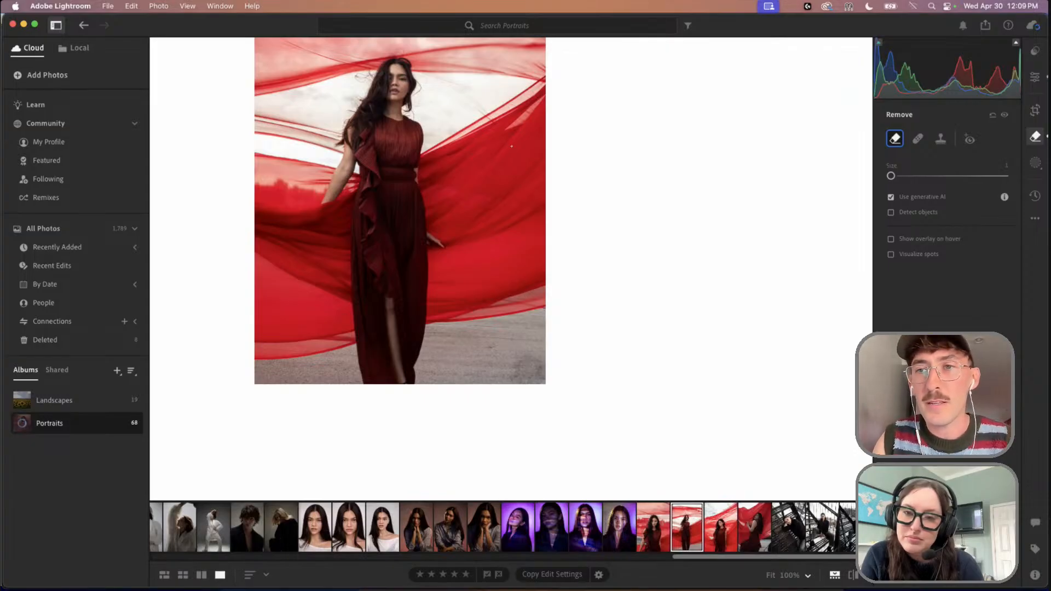
click(1035, 110)
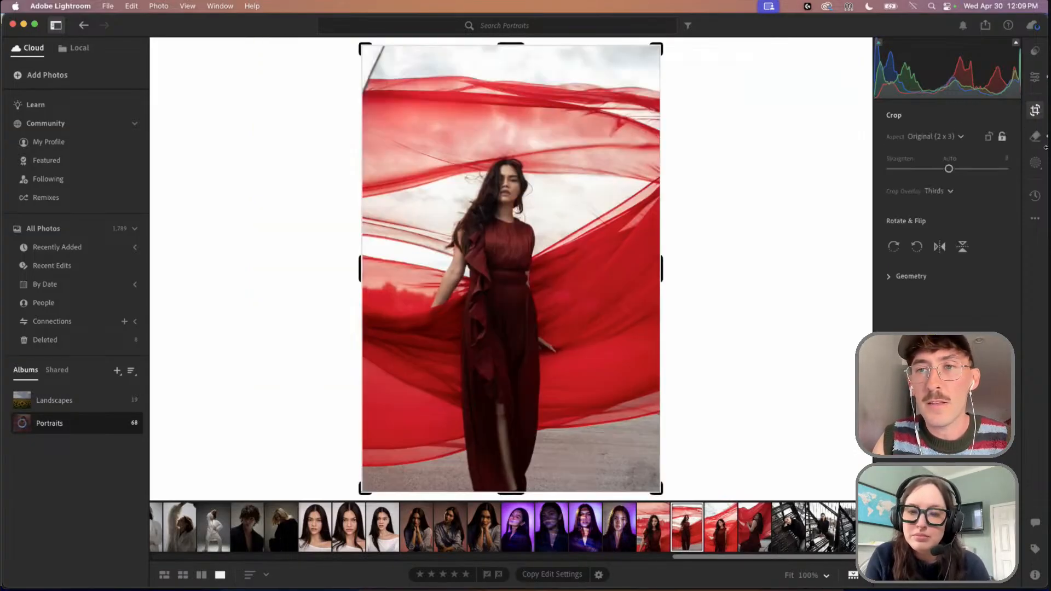
click(1035, 77)
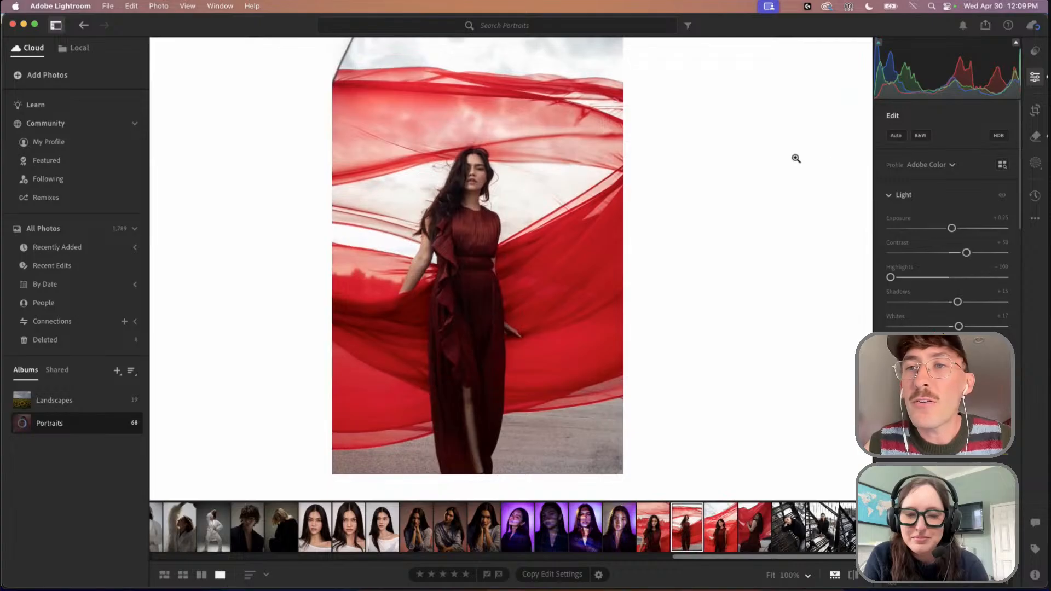
click(1033, 164)
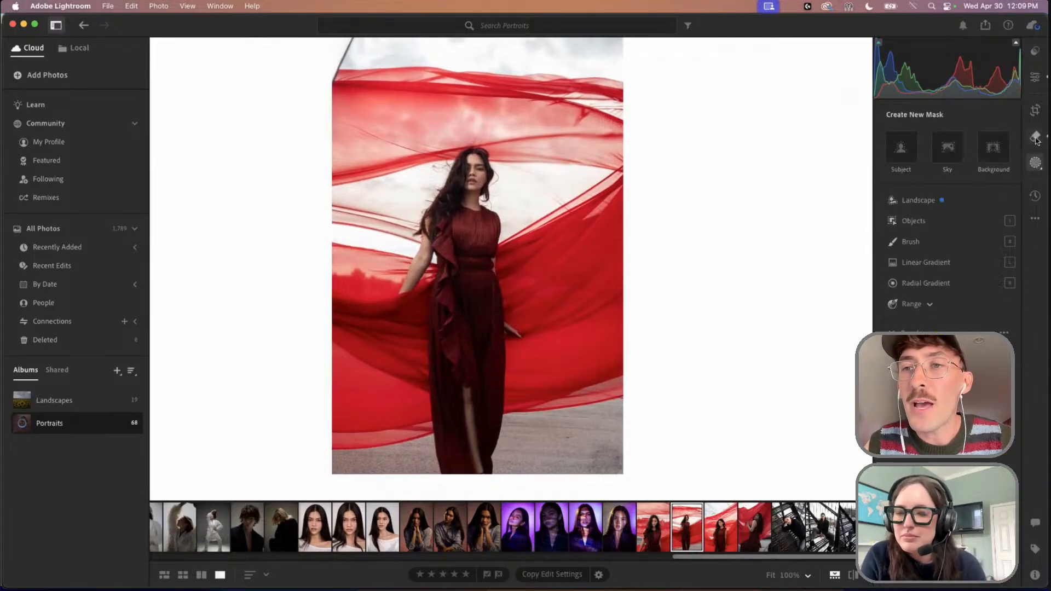
Enlarge the Remove brush and erase the diagonal pole in the photo's upper-left corner with generative AI
click(1035, 136)
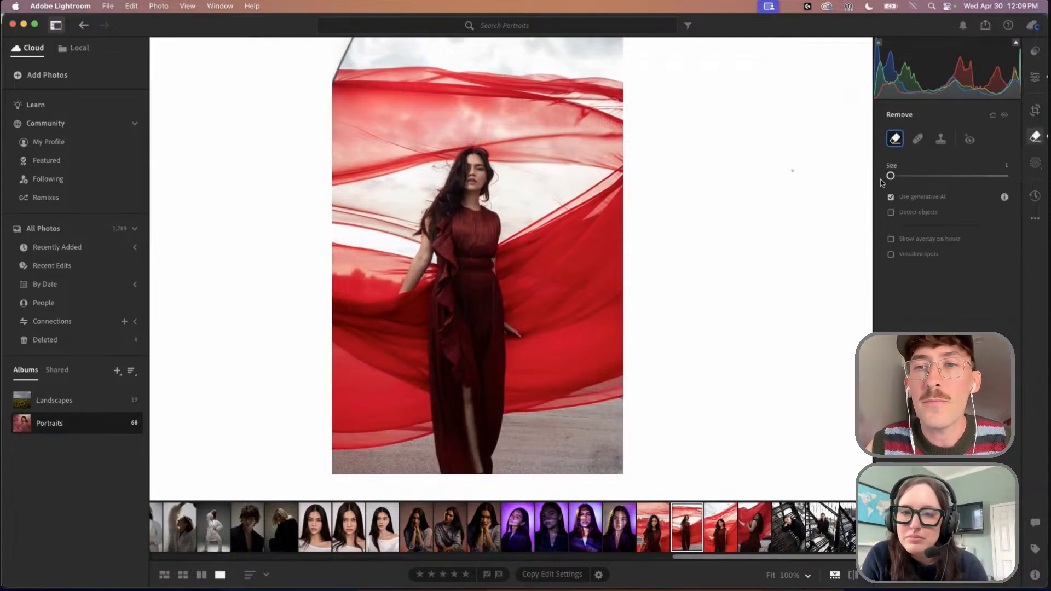
drag(890, 176, 914, 176)
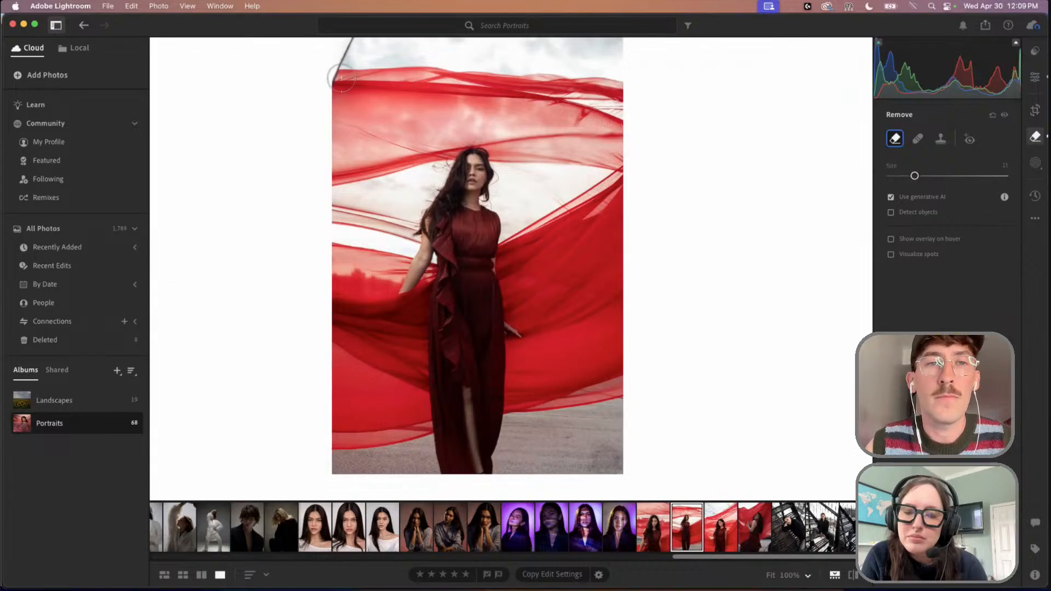
mouse_move(339, 82)
mouse_down()
mouse_move(336, 53)
mouse_move(329, 74)
mouse_move(356, 43)
mouse_up()
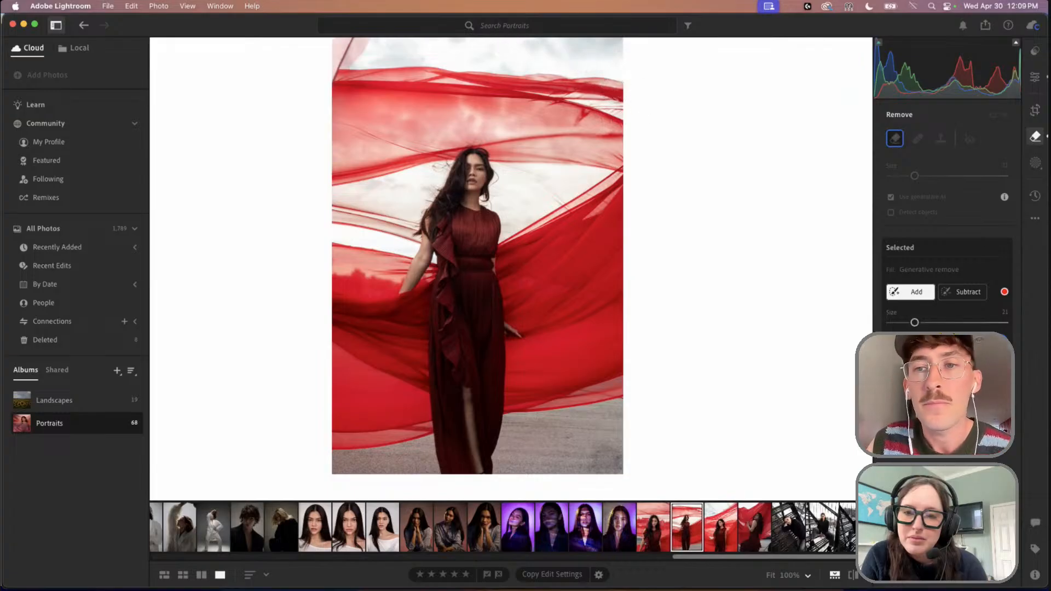
click(977, 342)
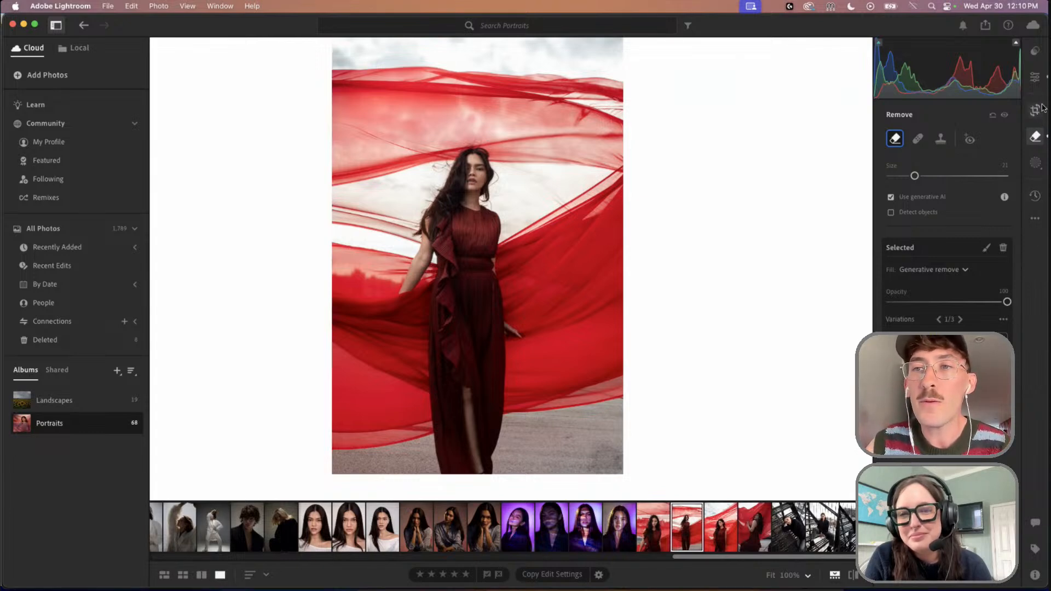
Preview the recommended Lightroom Community presets on the red-fabric portrait
click(1034, 51)
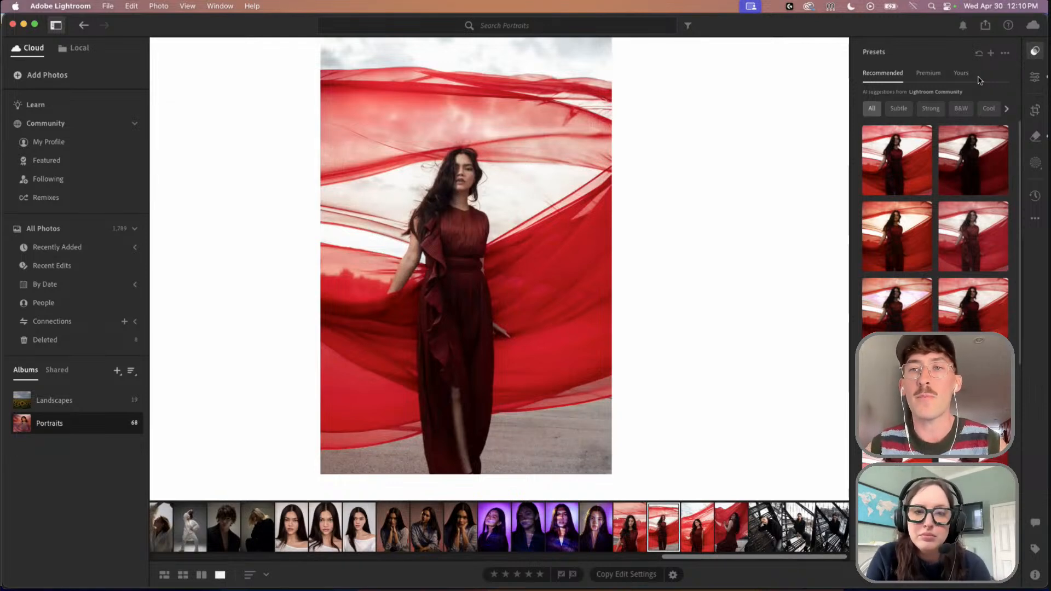
scroll(973, 323, down, 2)
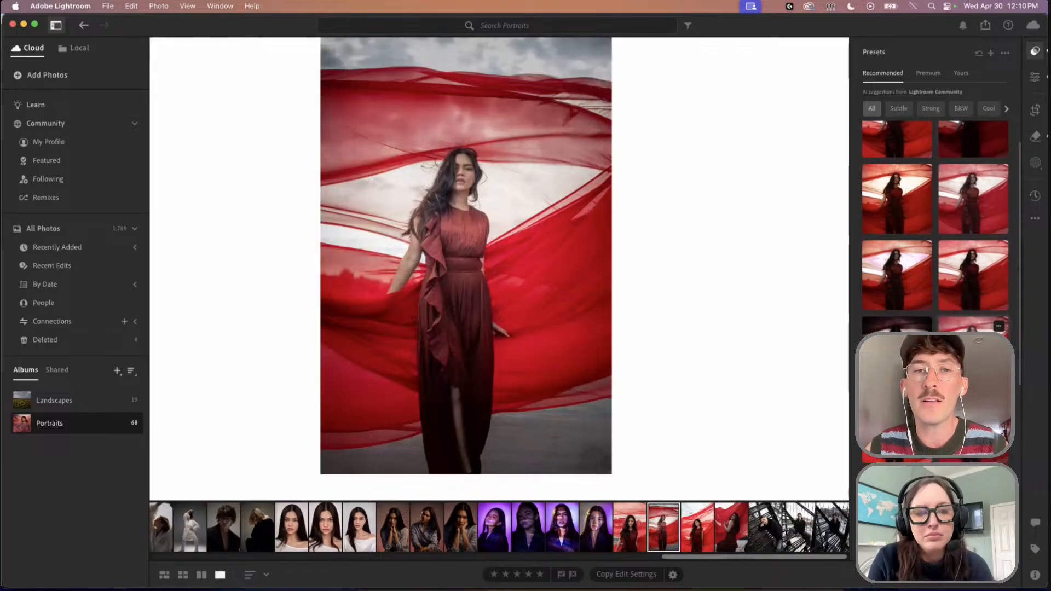
scroll(935, 252, down, 2)
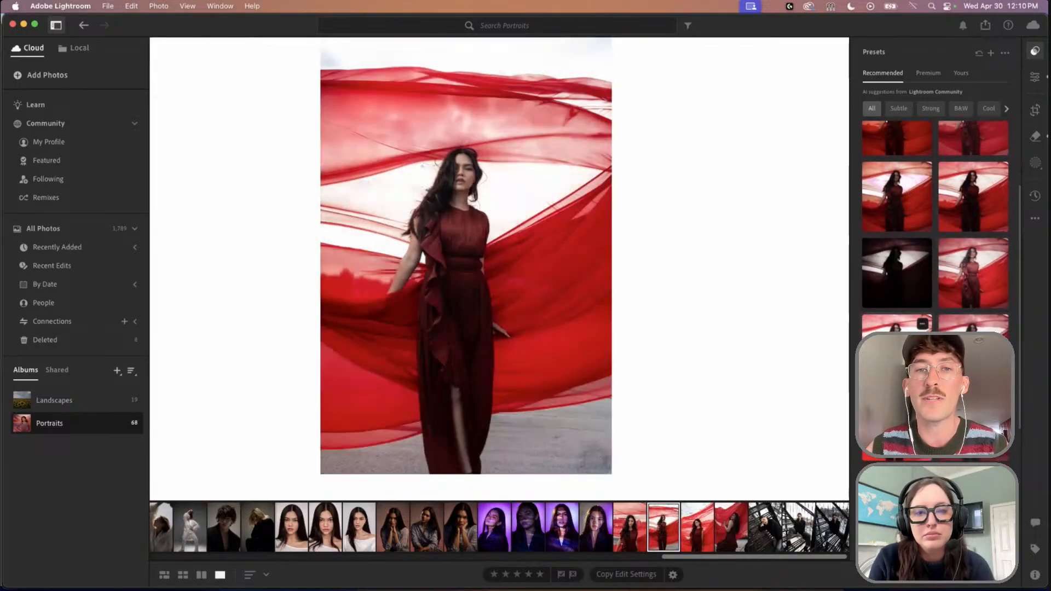
Preview the saved user presets on the portrait, including 07 Muse, 14 Aura, 28 Lunar, 32 Halcyon and 38 Lust
click(960, 77)
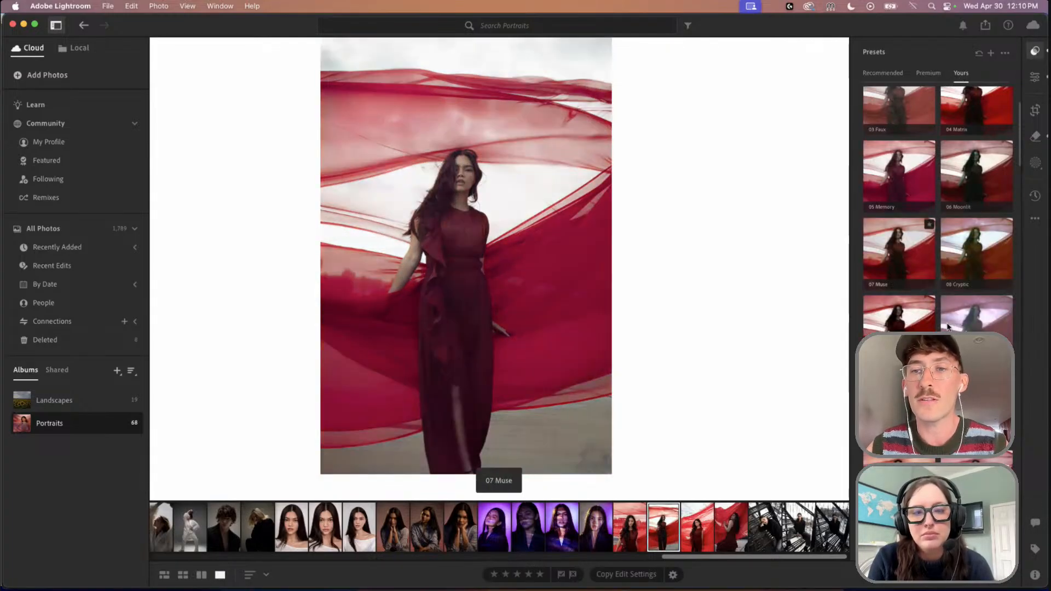
scroll(949, 327, down, 5)
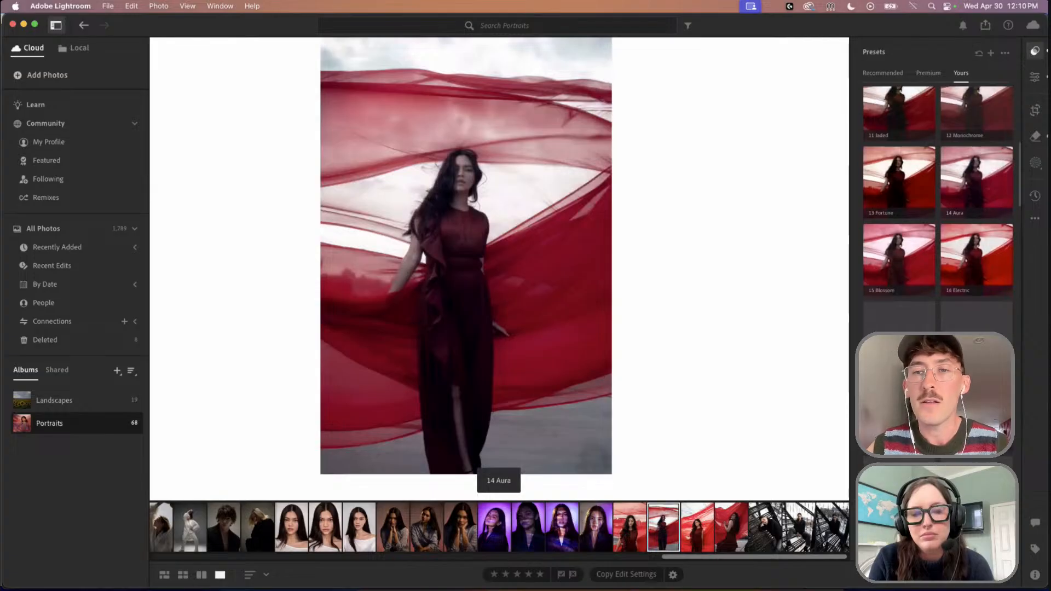
scroll(937, 210, down, 4)
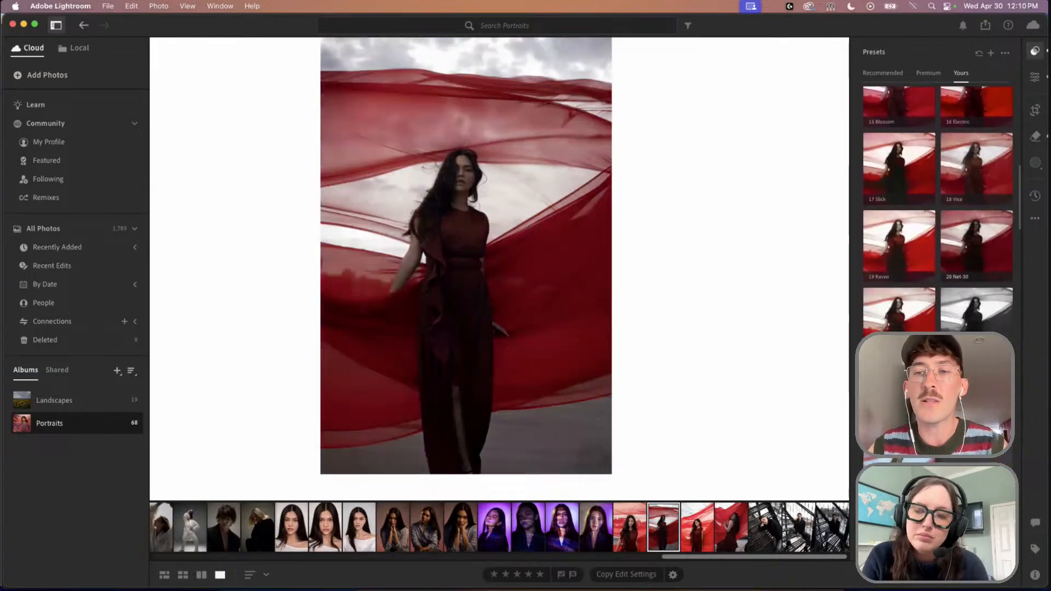
scroll(976, 295, down, 6)
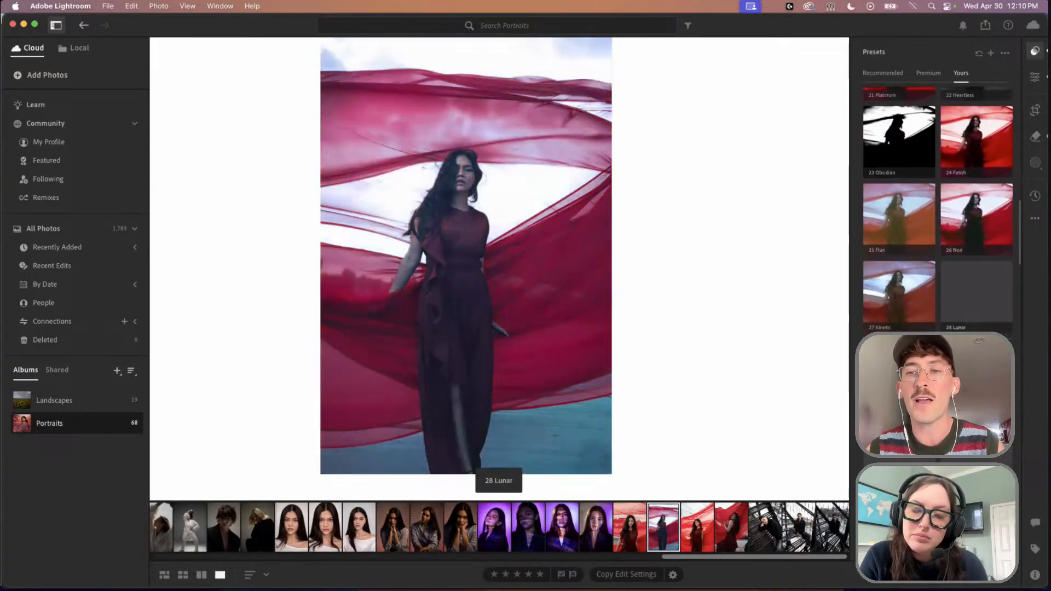
scroll(976, 295, down, 2)
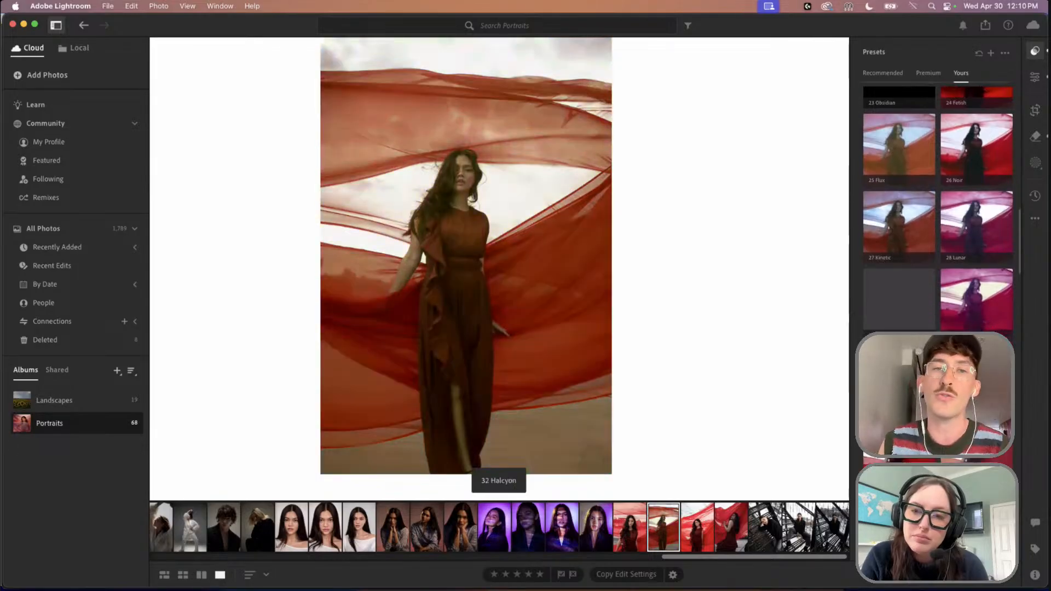
scroll(976, 296, down, 3)
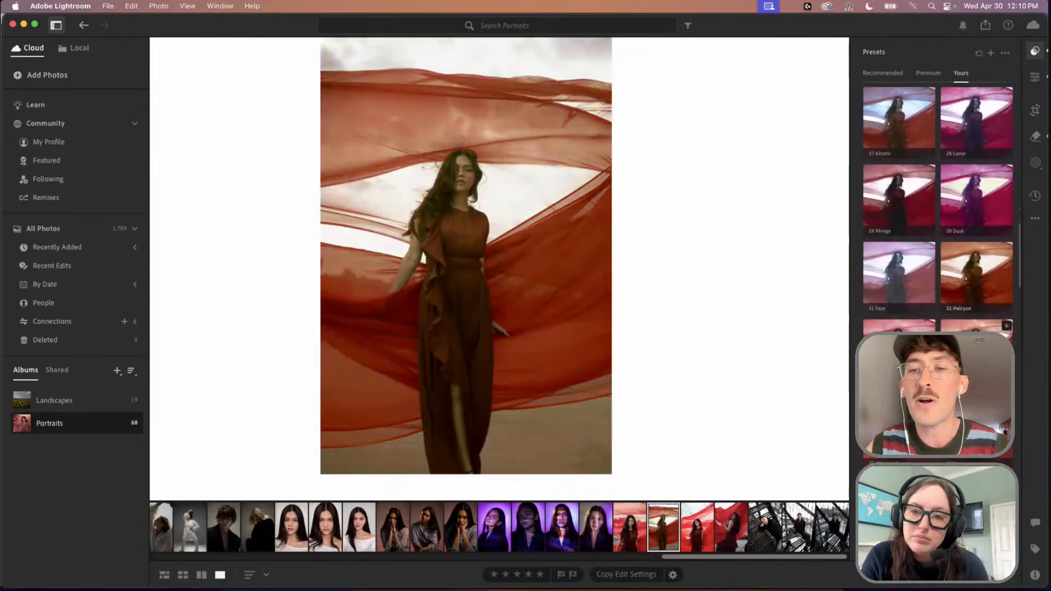
scroll(976, 224, down, 8)
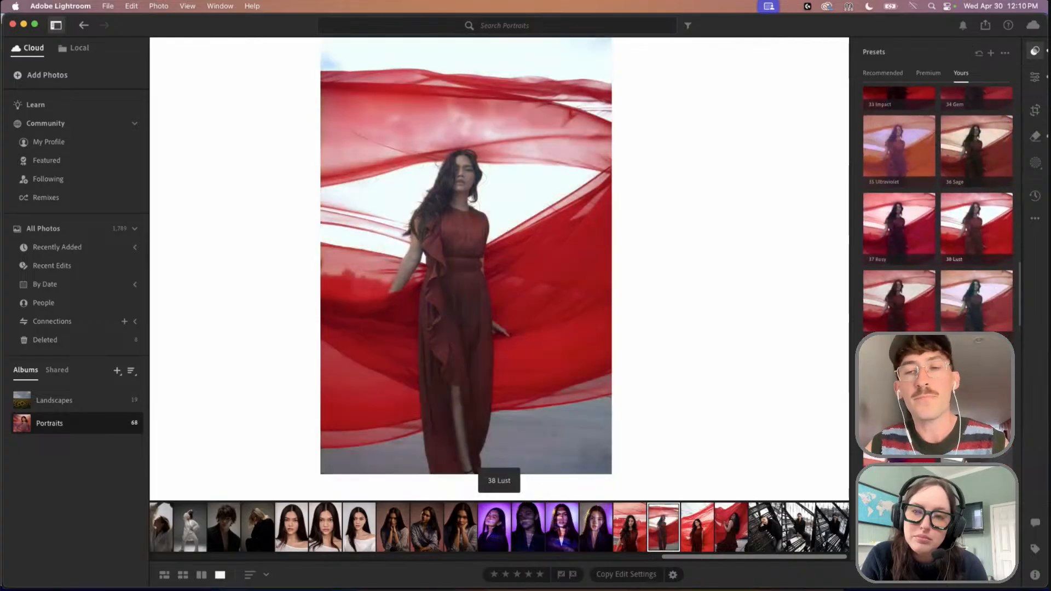
scroll(937, 211, down, 8)
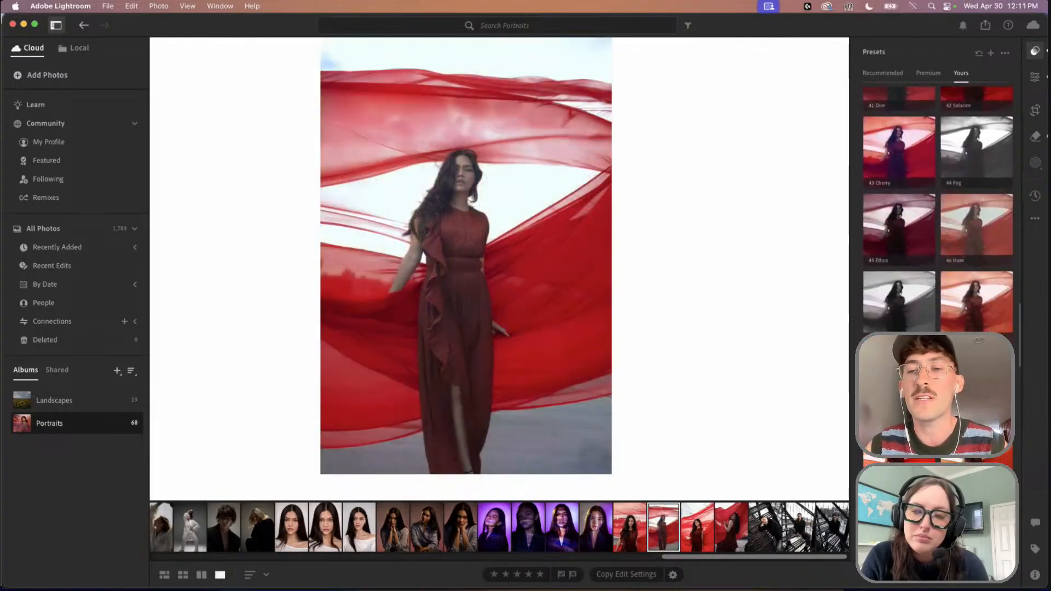
Return to the first user presets and compare the looks of 08 Cryptic, 06 Moonlit and 07 Muse on the portrait
scroll(938, 219, up, 15)
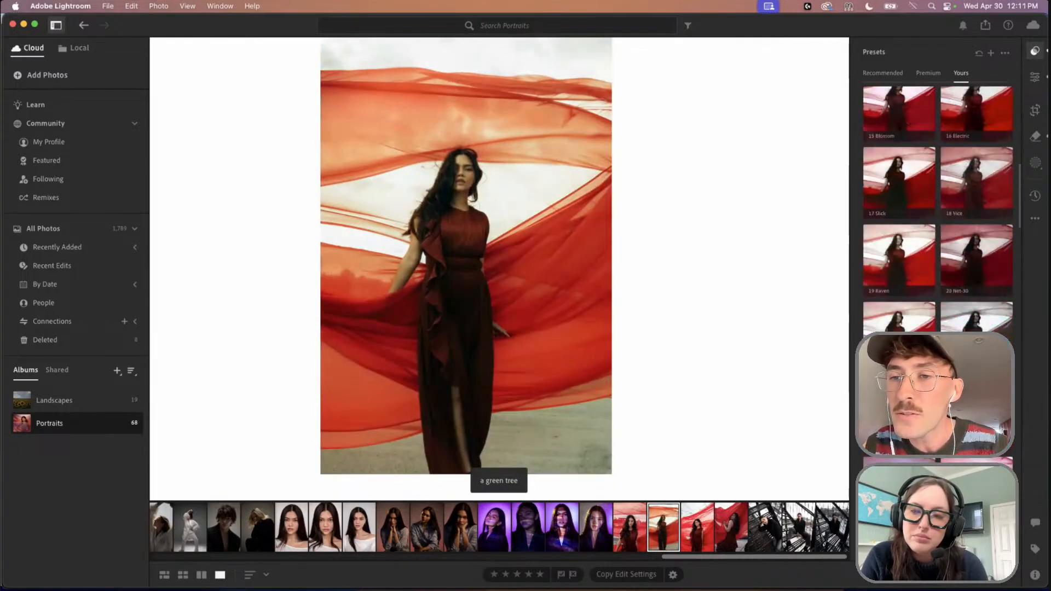
scroll(962, 196, up, 8)
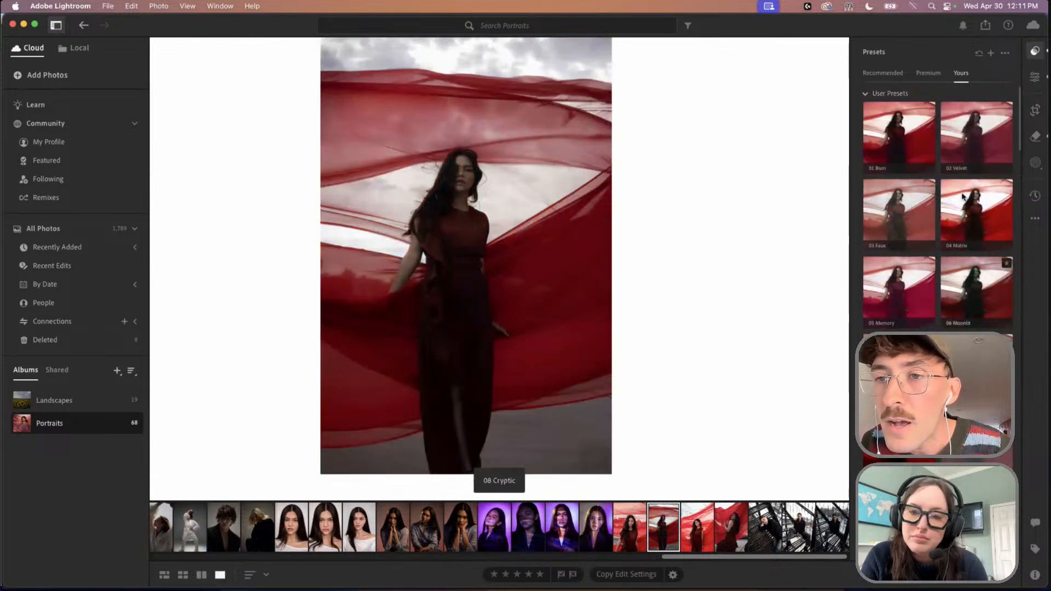
scroll(980, 238, down, 2)
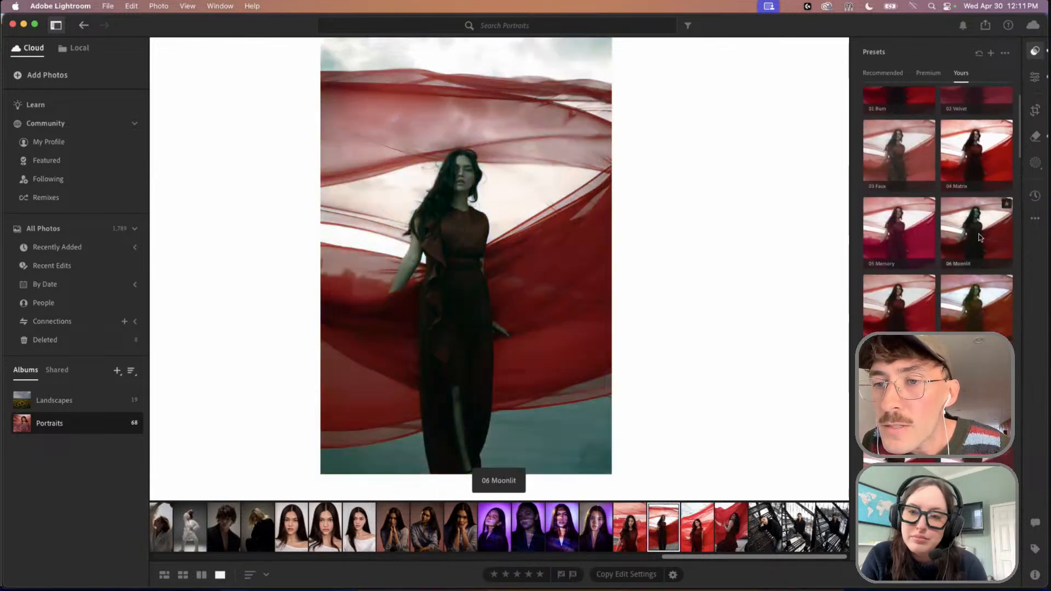
scroll(980, 238, down, 3)
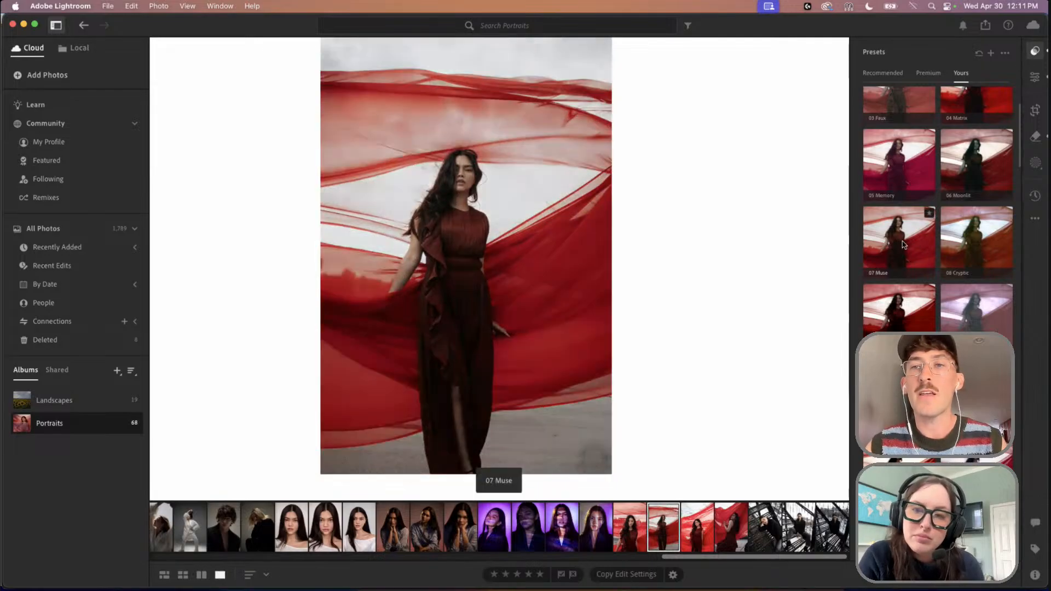
Apply the 07 Muse preset to the portrait, compare different strengths, and set its Amount to 11
click(903, 244)
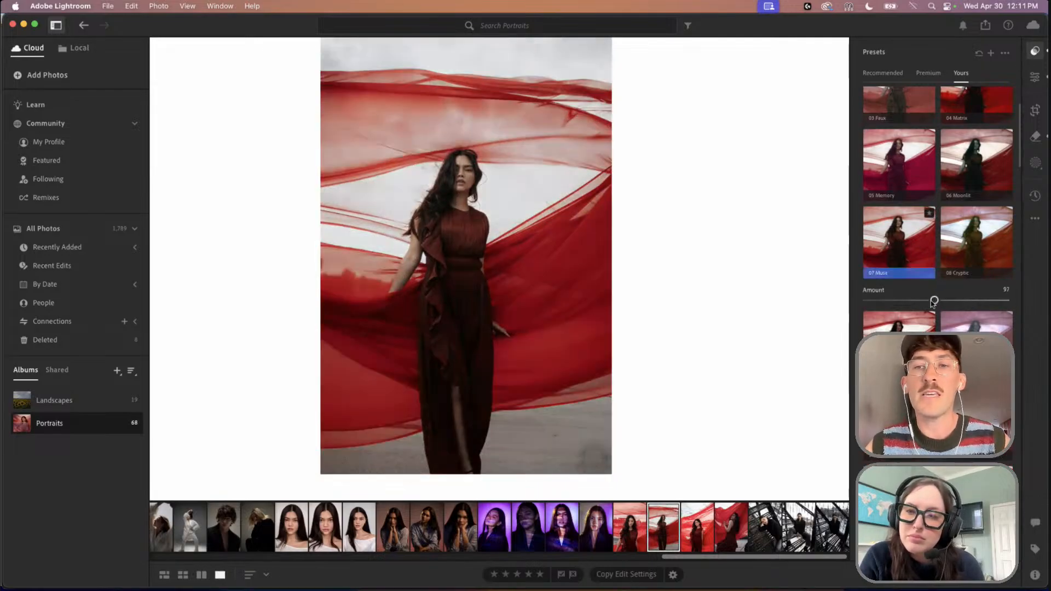
drag(934, 300, 857, 312)
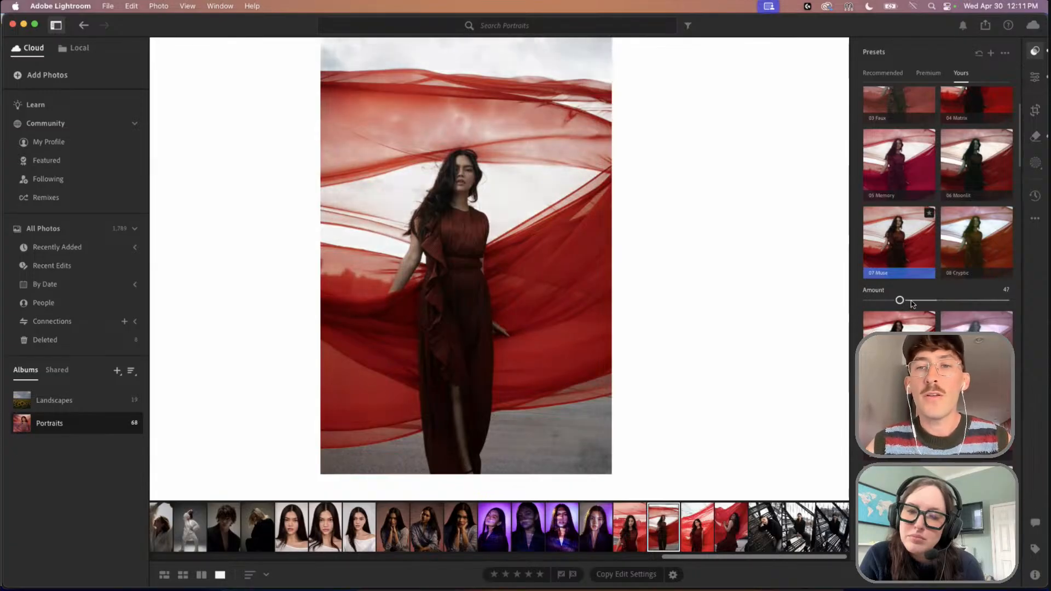
mouse_move(890, 305)
mouse_down()
mouse_move(864, 306)
mouse_move(892, 306)
mouse_up()
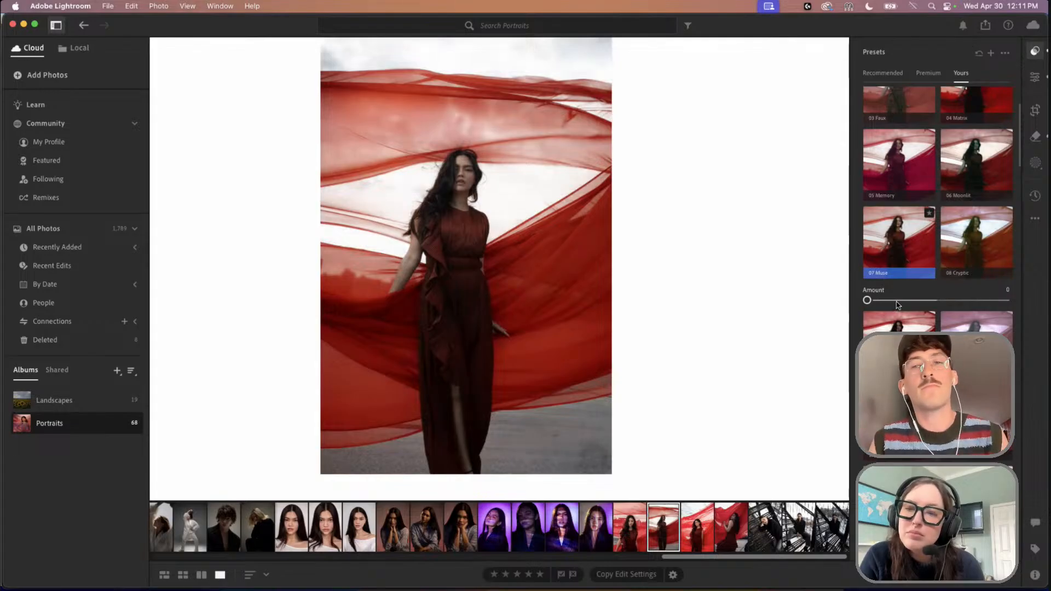
click(899, 300)
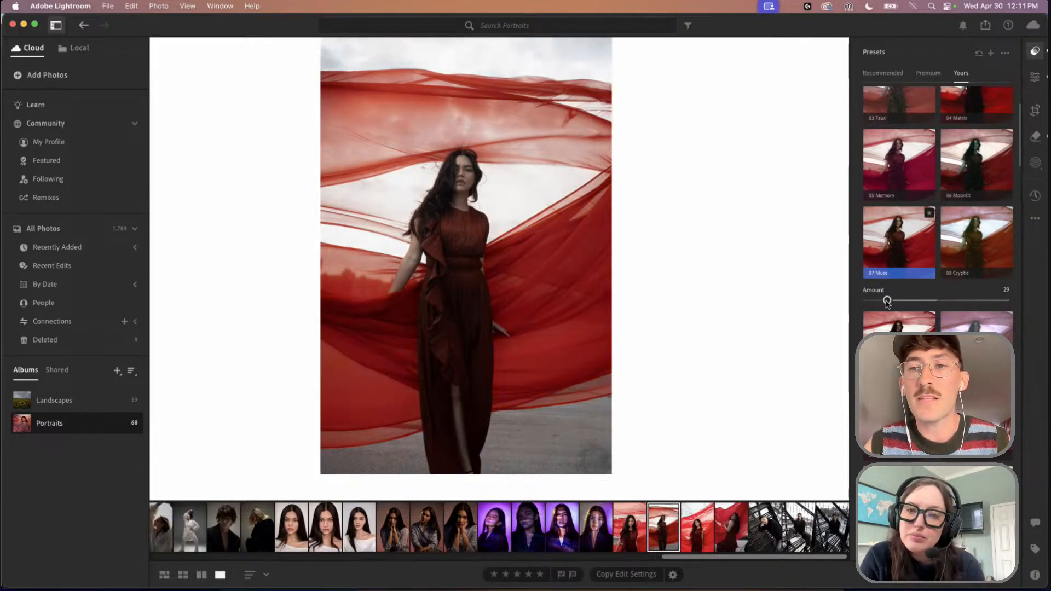
drag(887, 303, 958, 311)
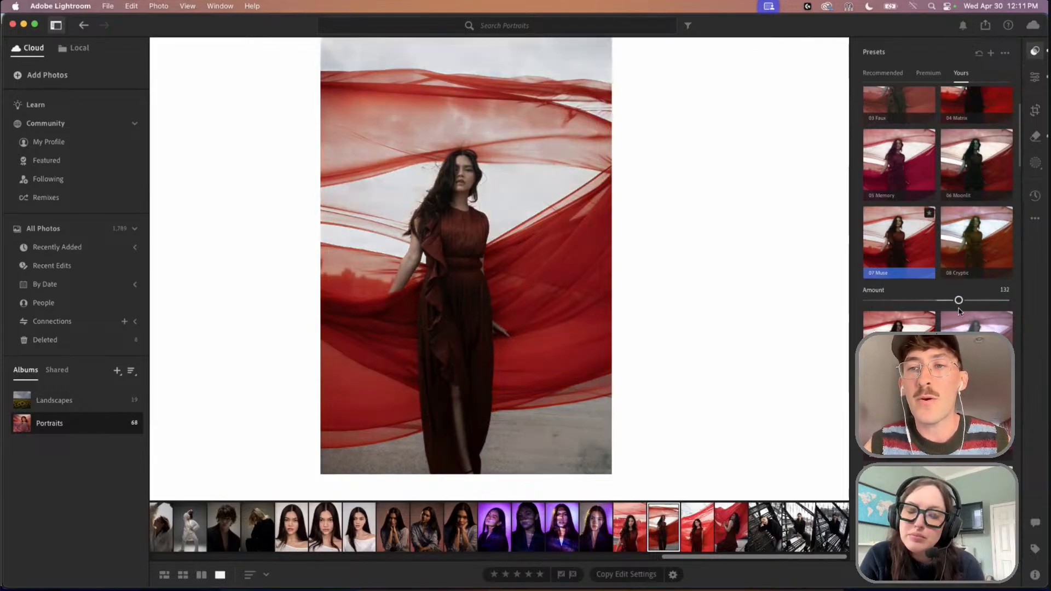
click(904, 300)
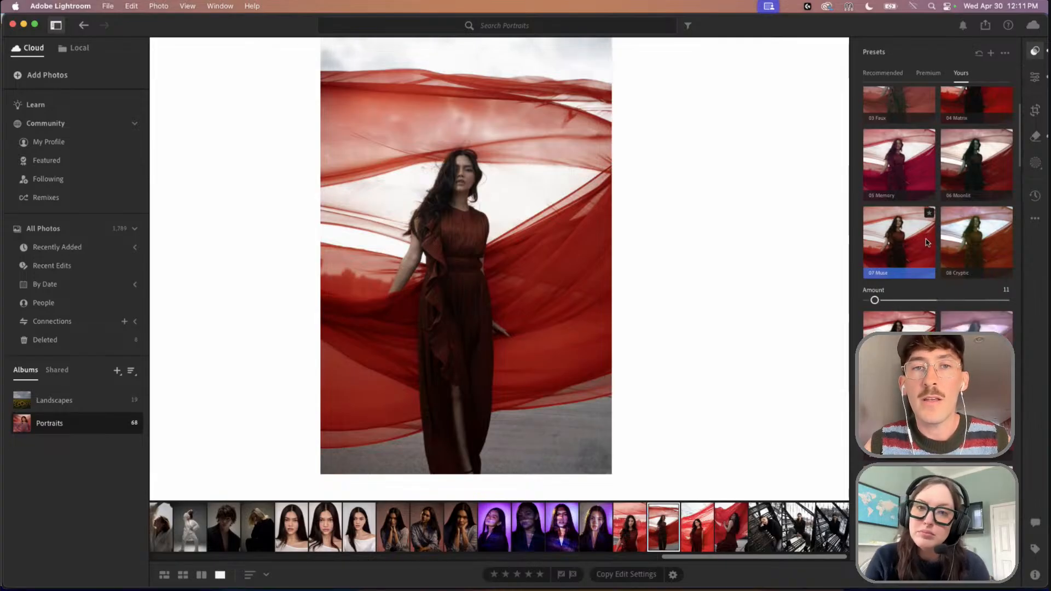
Create a people mask covering the entire woman in the red-fabric portrait
click(1036, 163)
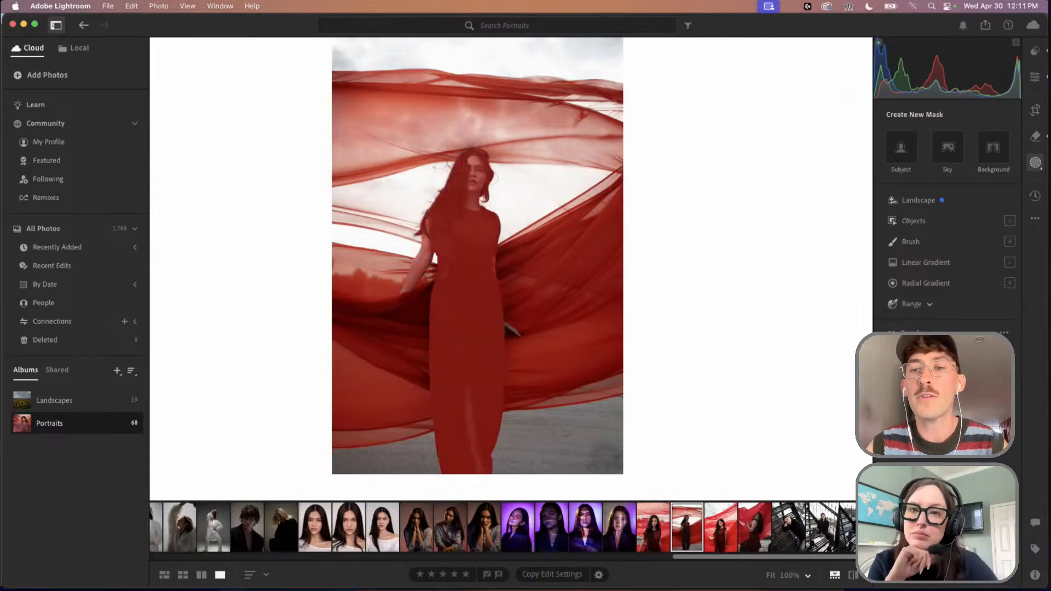
click(900, 361)
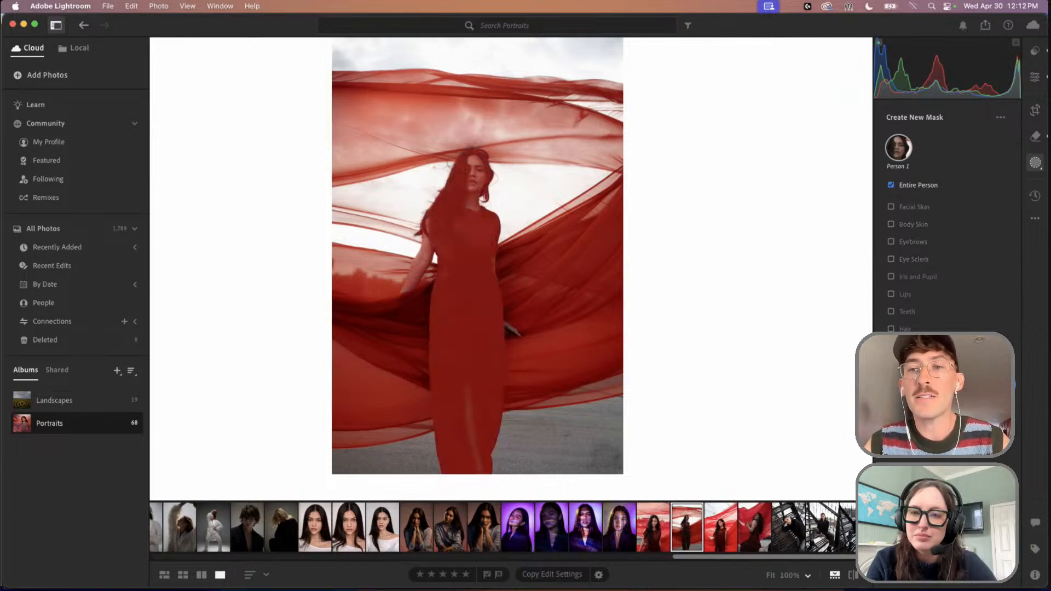
click(988, 384)
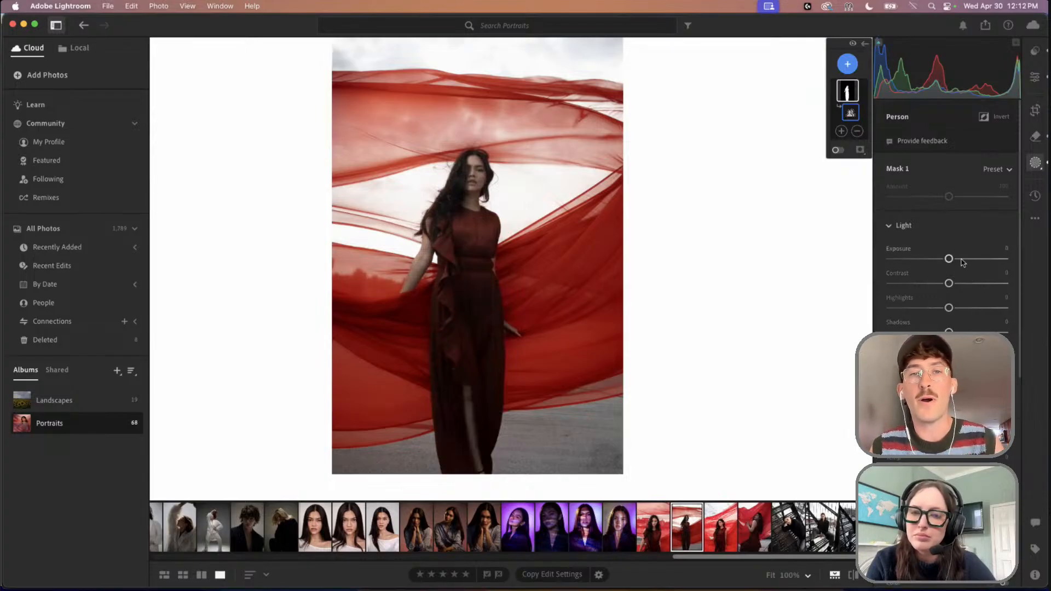
Adjust the person mask to Exposure +0.36, Contrast +25, Highlights about -64, Shadows +5 and Whites +15, with Temp +20 and Tint +10
drag(951, 259, 934, 307)
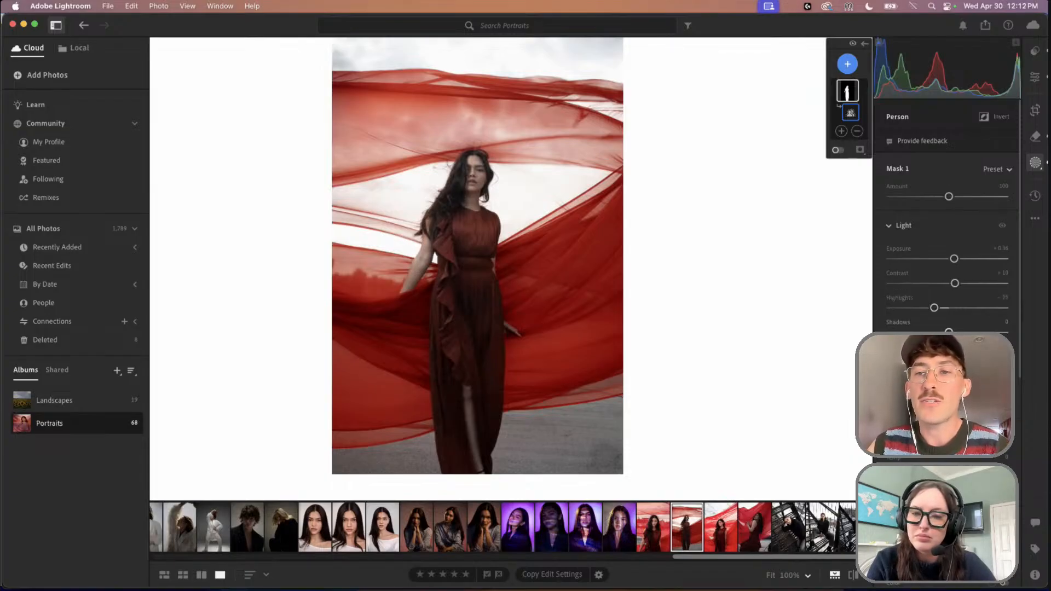
drag(949, 331, 965, 285)
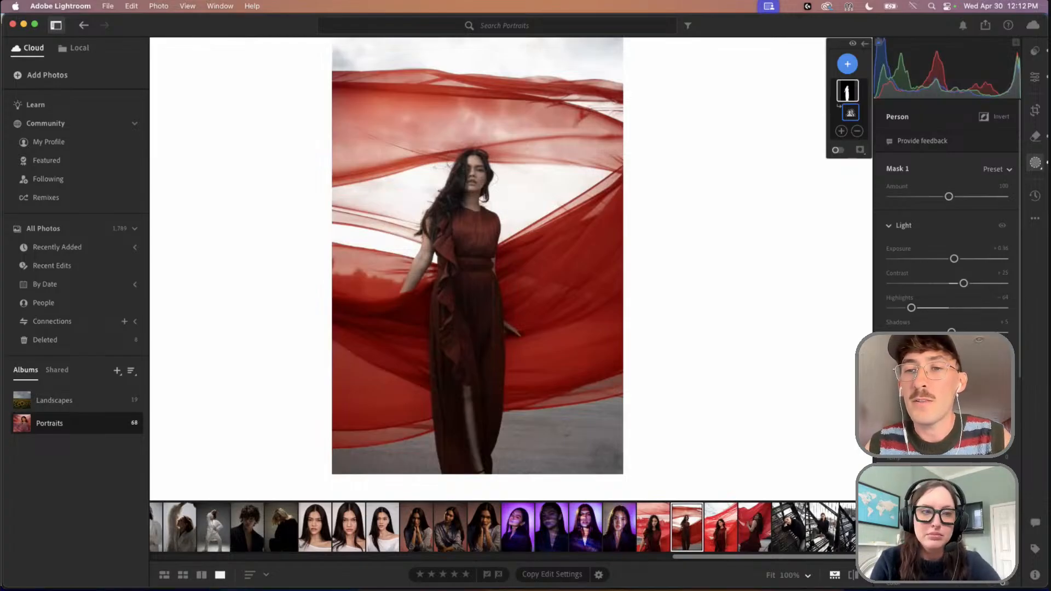
scroll(949, 311, down, 2)
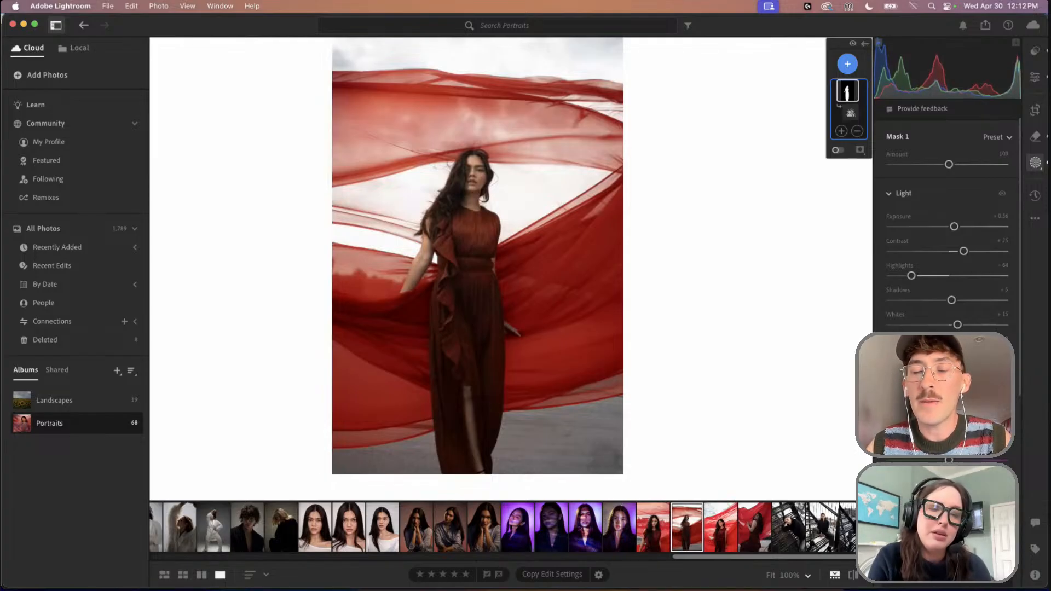
Review the person mask's components and its Light, Color and Point Color settings
click(850, 113)
scroll(947, 230, down, 3)
scroll(946, 230, down, 1)
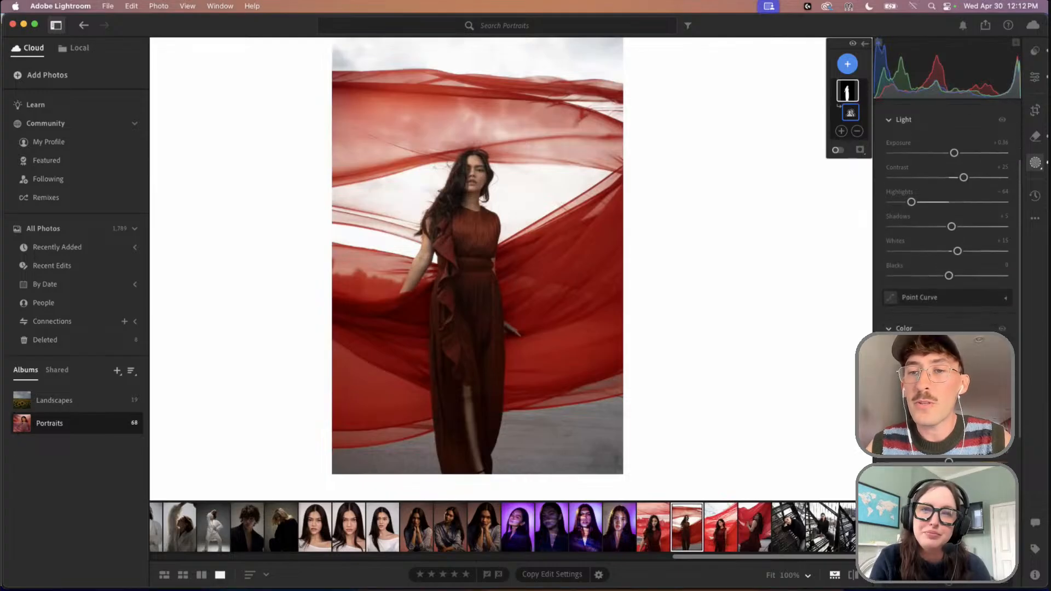
click(848, 91)
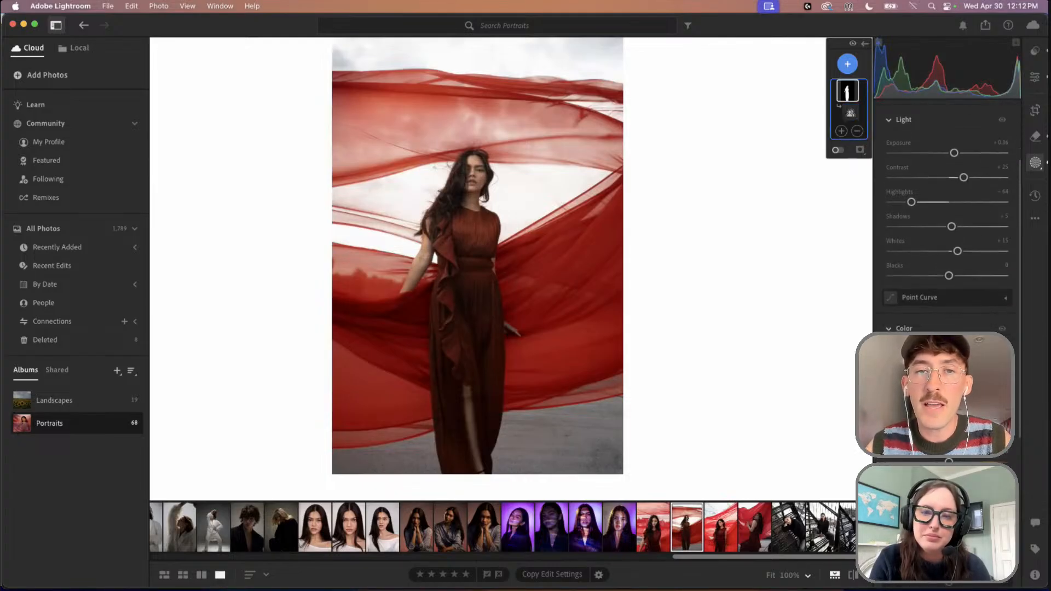
click(850, 113)
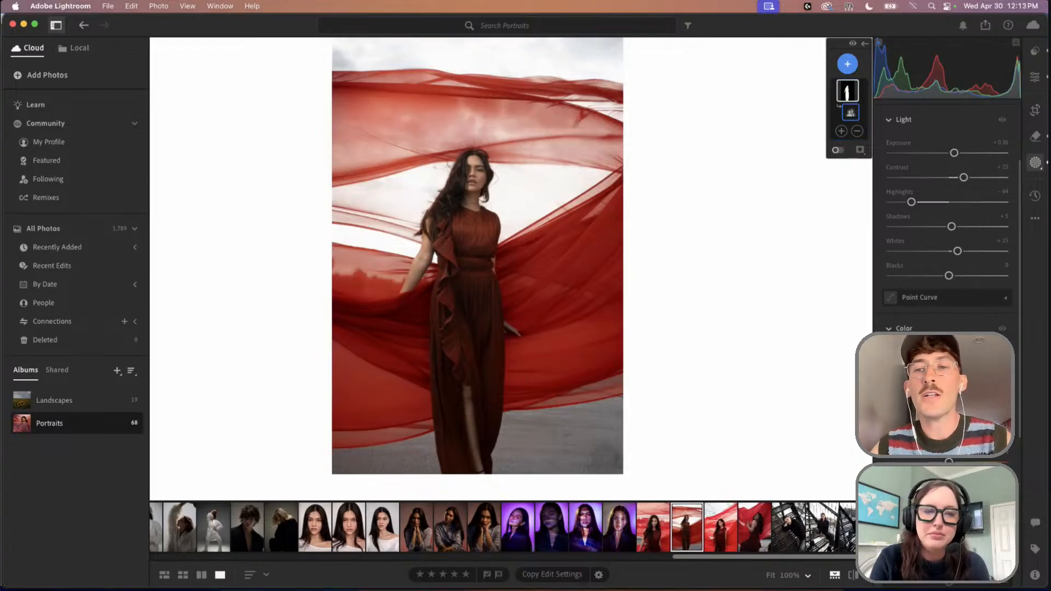
scroll(967, 318, down, 6)
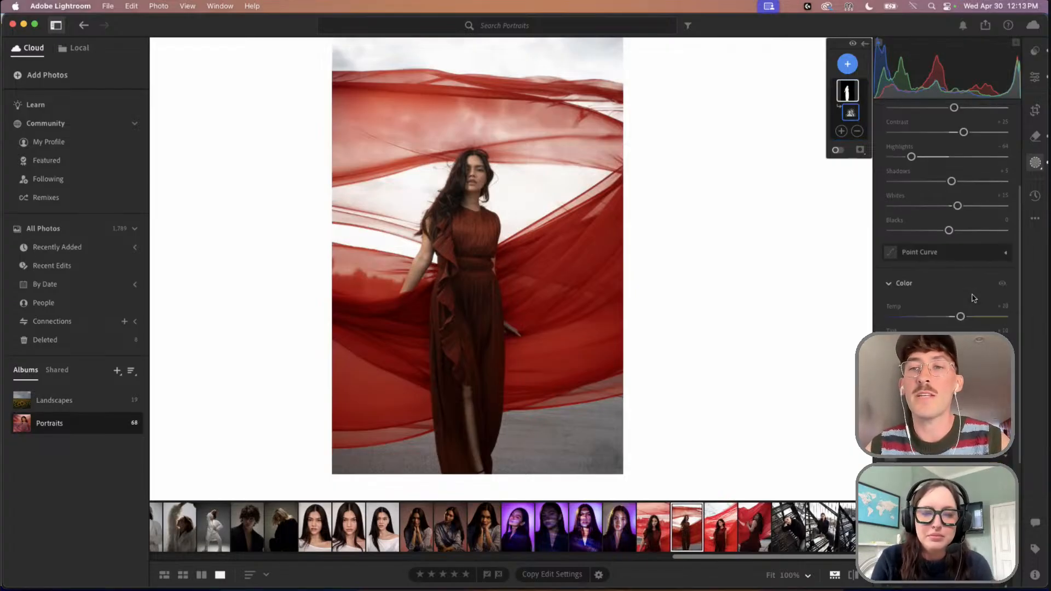
scroll(973, 298, down, 2)
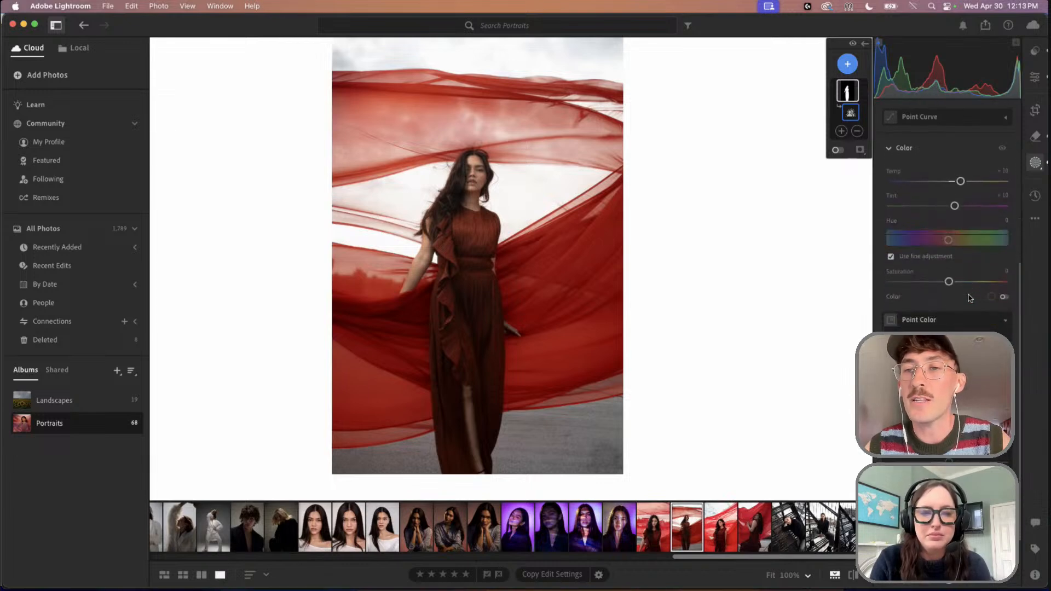
scroll(954, 277, down, 3)
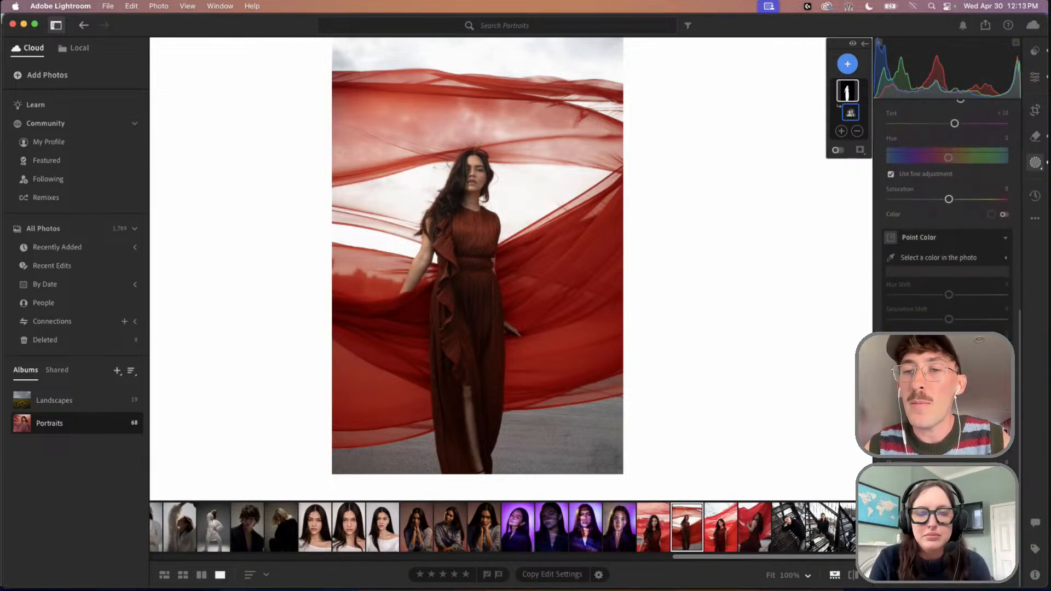
Examine the masked woman up close and in the full portrait to judge the mask adjustments
click(537, 207)
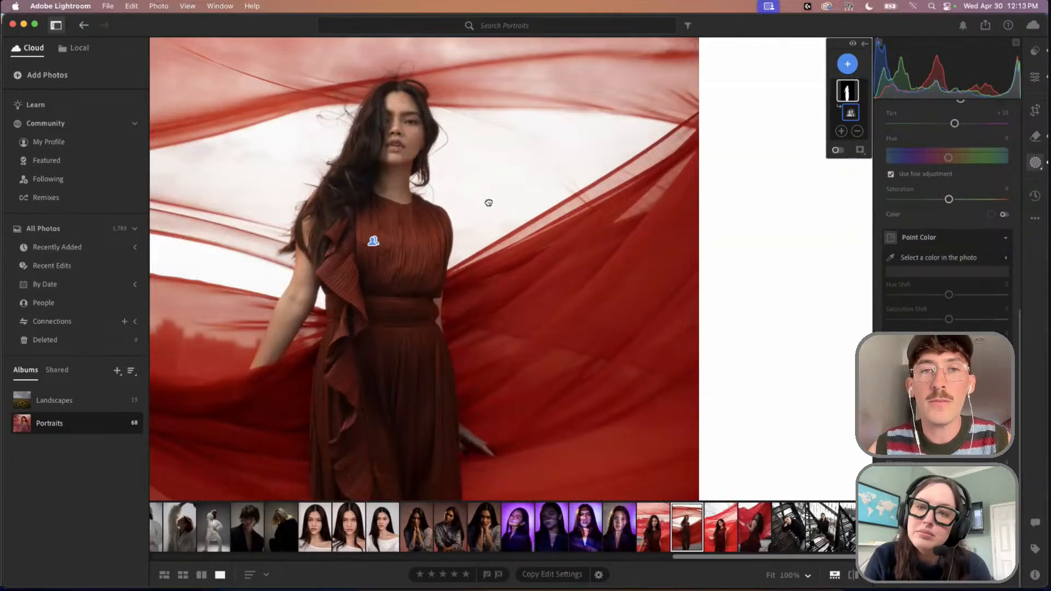
drag(488, 202, 580, 231)
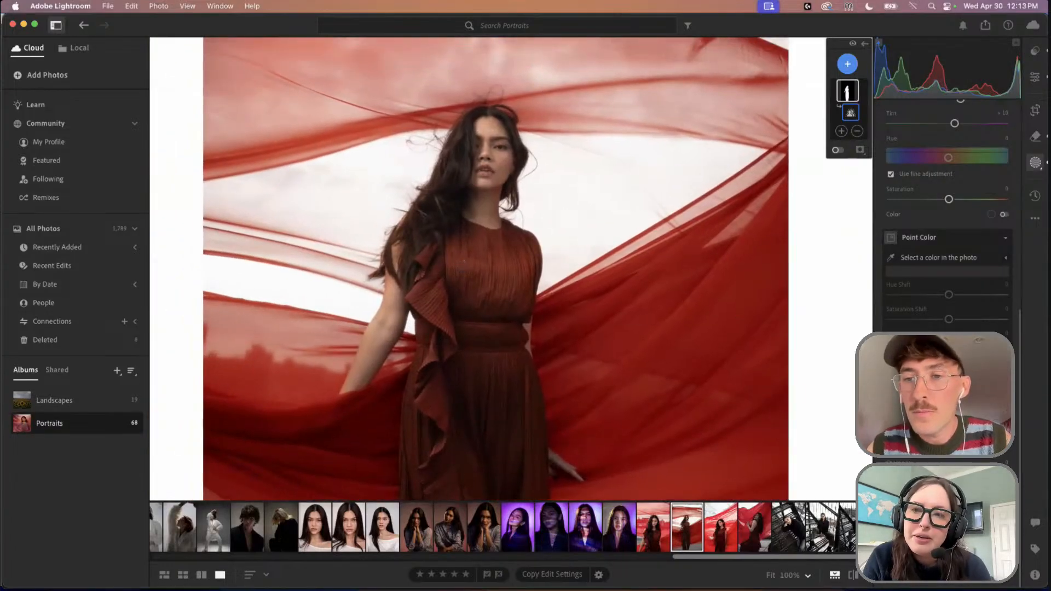
click(847, 91)
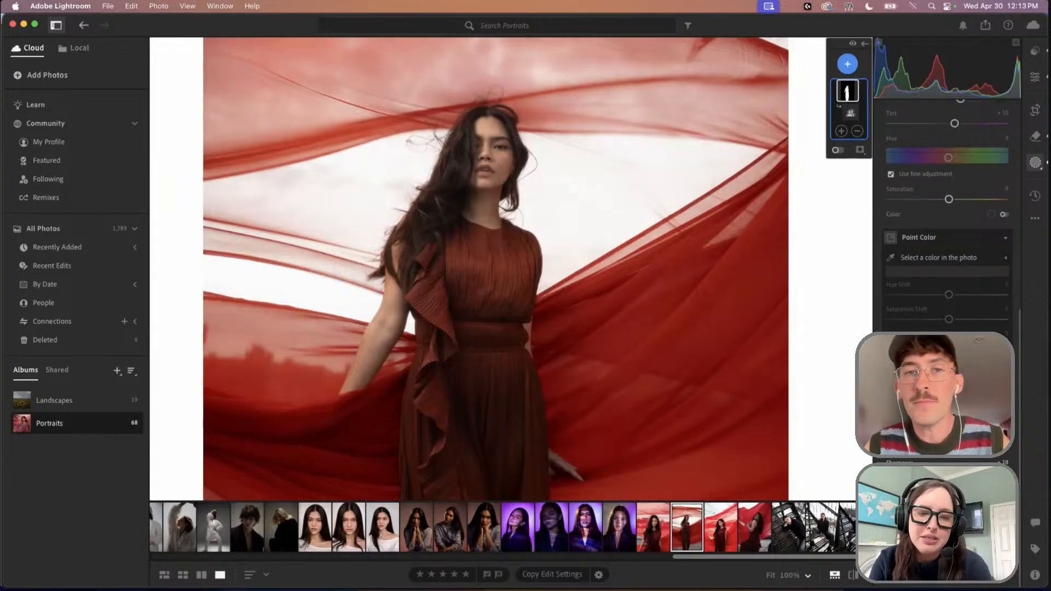
click(850, 112)
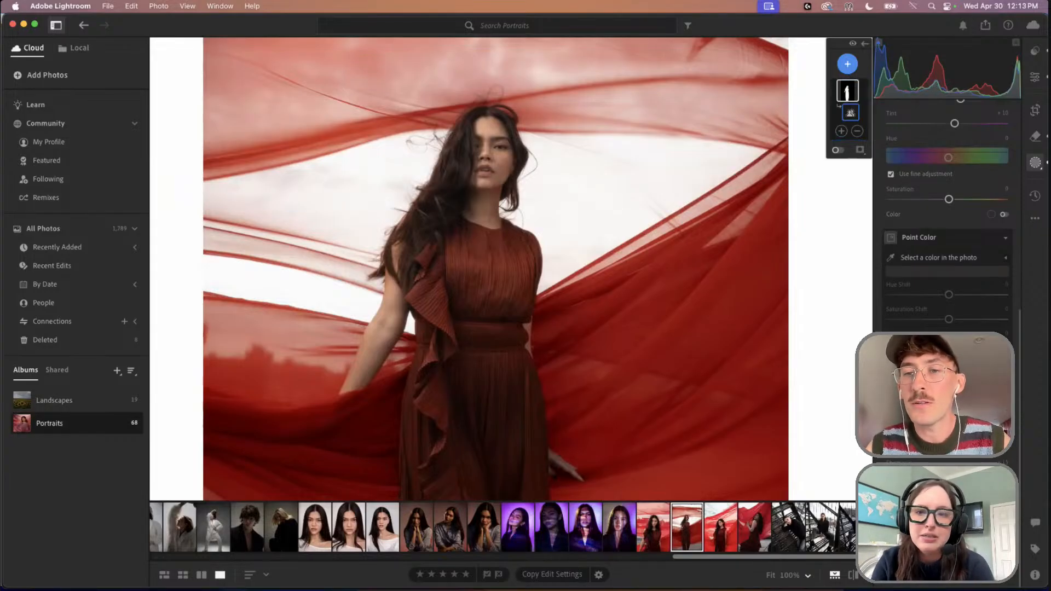
click(672, 284)
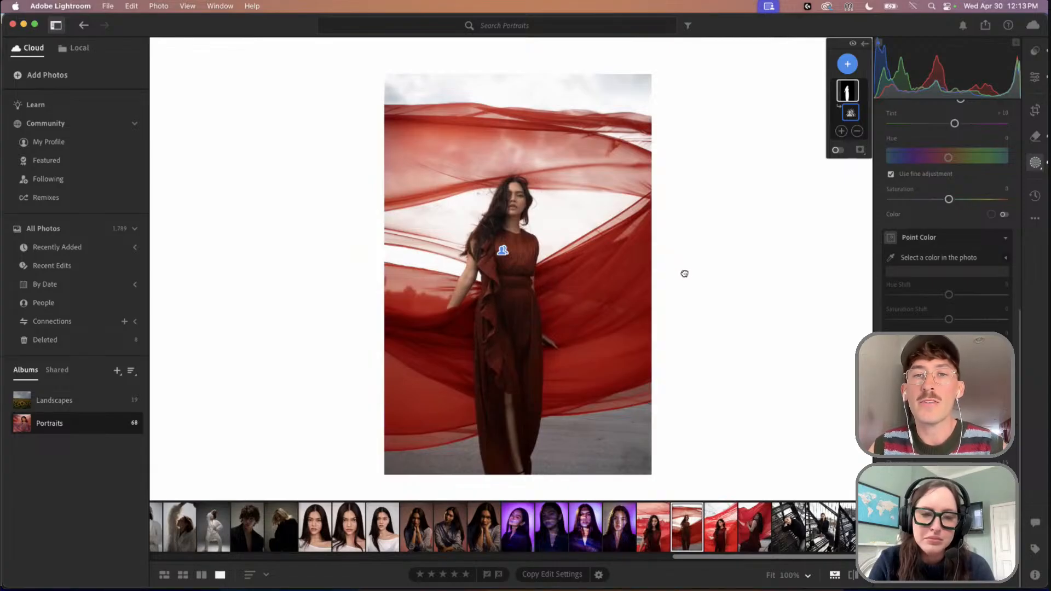
drag(684, 273, 678, 267)
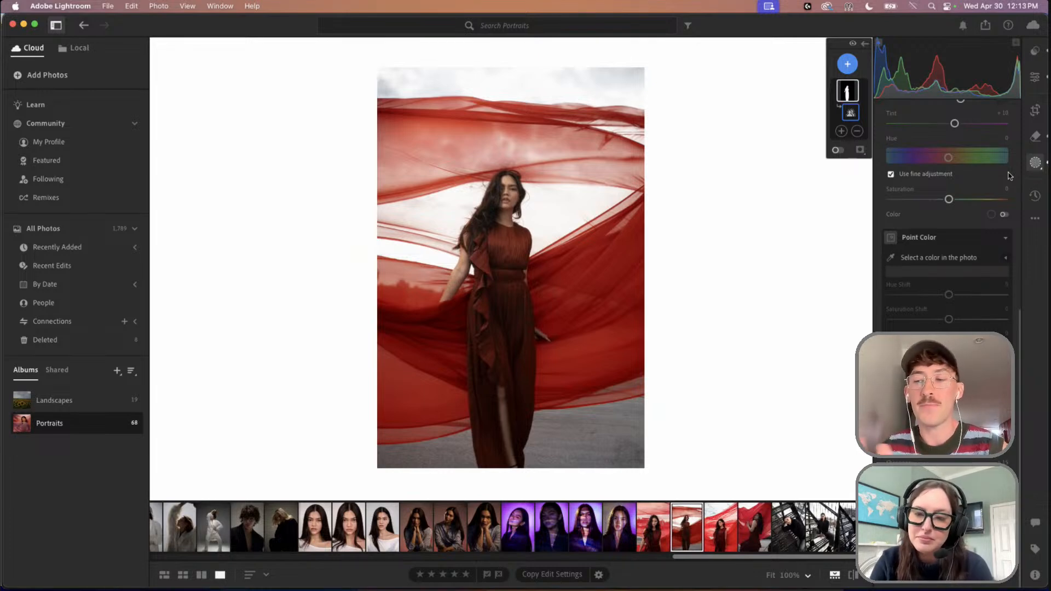
drag(706, 185, 692, 184)
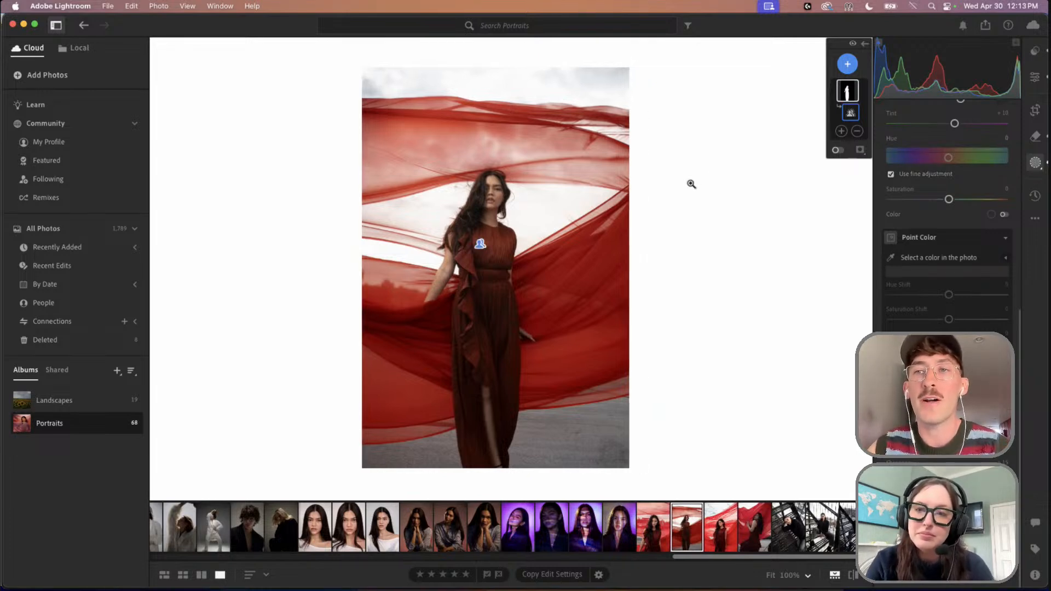
Adjust the whole photo's light to Exposure +0.12, Contrast +10, Highlights -100 and Whites +5 to bring out the clouds
click(1036, 81)
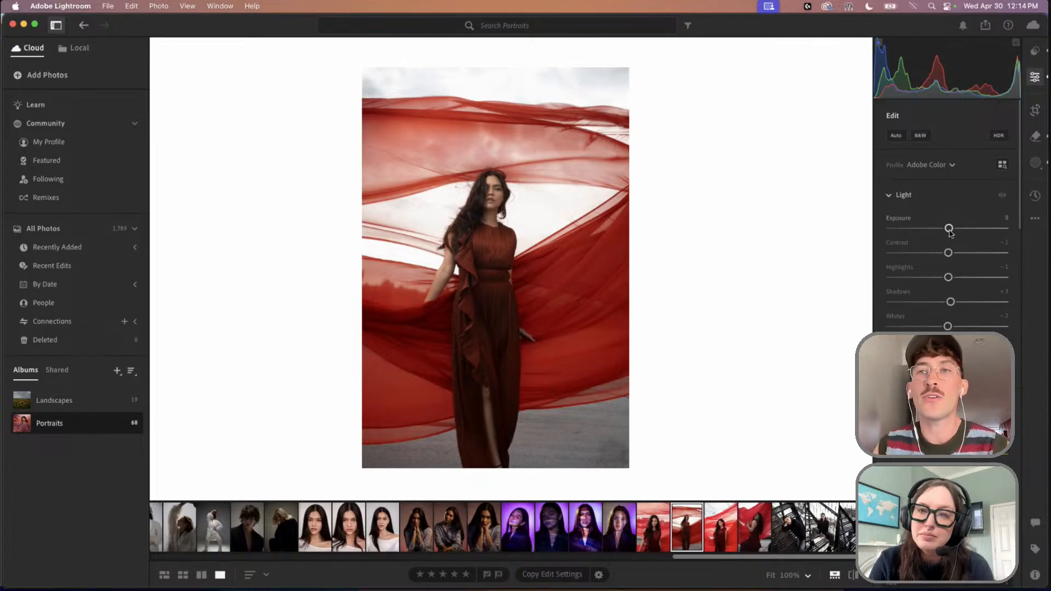
drag(948, 230, 950, 235)
drag(948, 278, 958, 253)
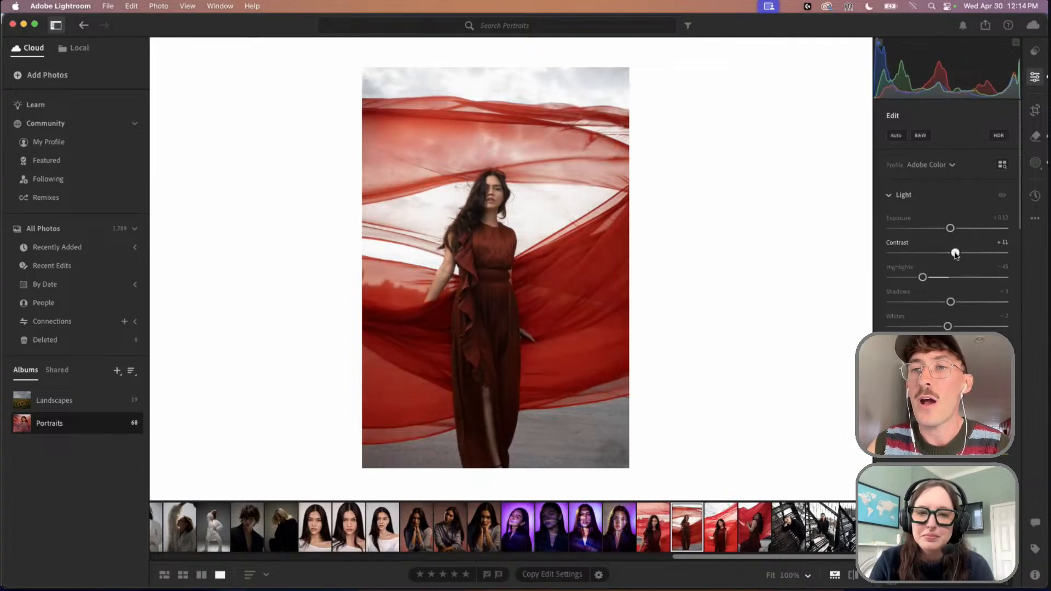
drag(947, 326, 954, 328)
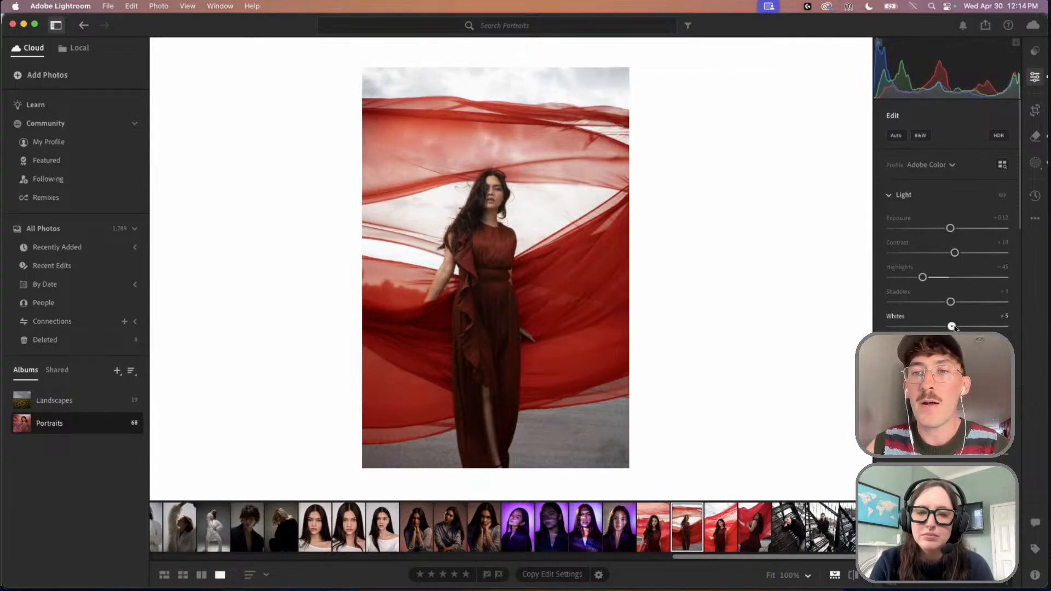
drag(922, 277, 890, 295)
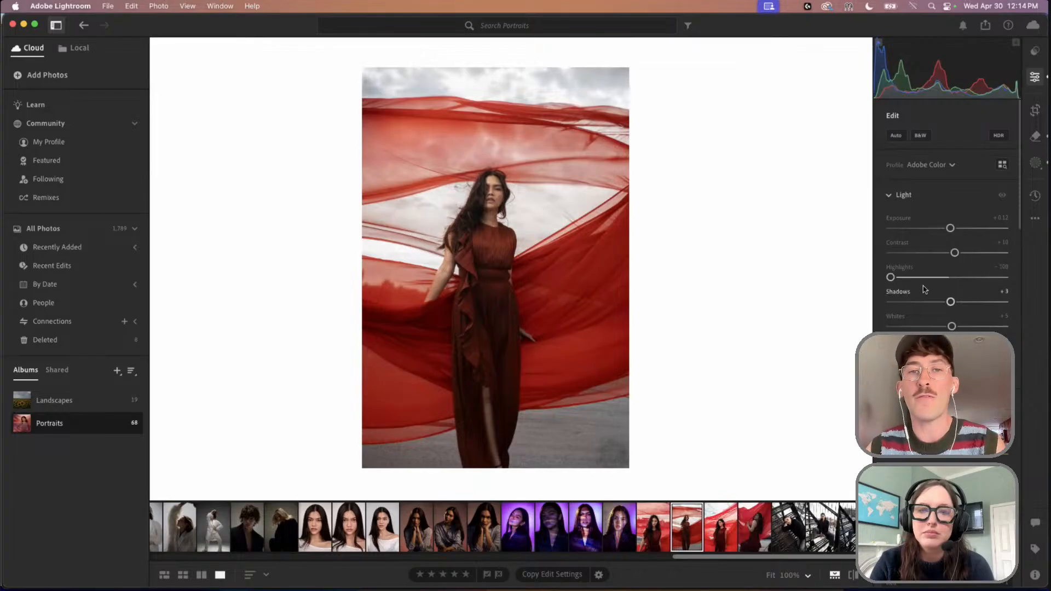
Switch the Color Mixer to Hue and lower the red hue so the fabric turns from orange-red to a cooler red
scroll(959, 319, down, 1)
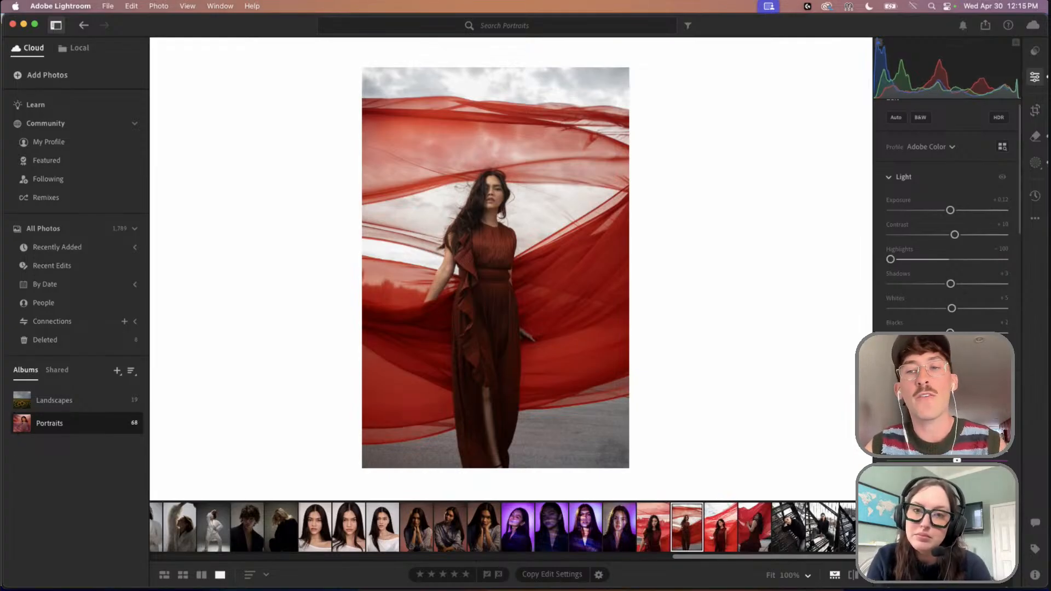
scroll(947, 219, down, 4)
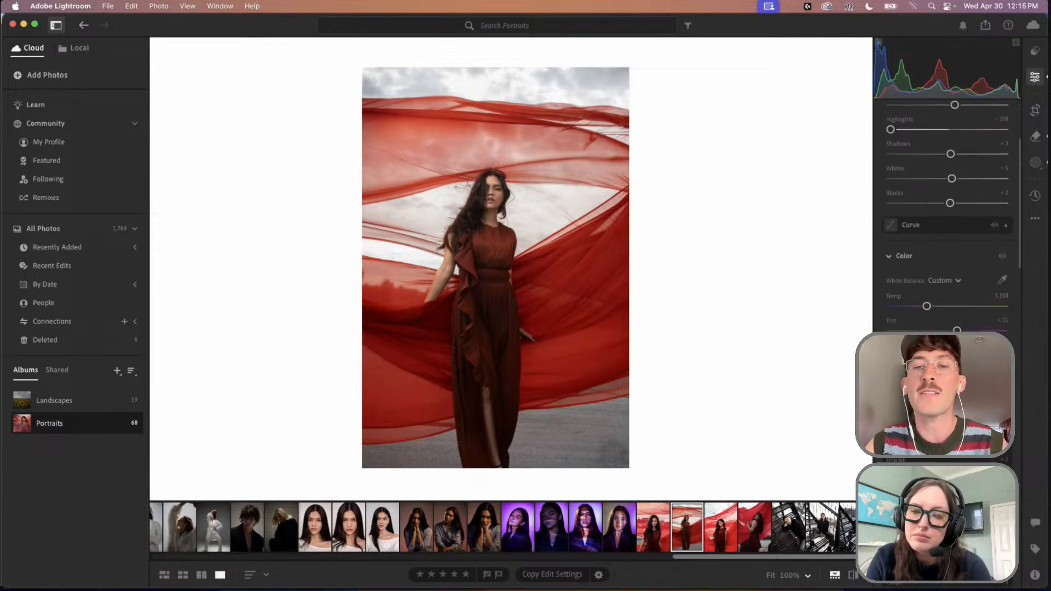
scroll(946, 219, down, 2)
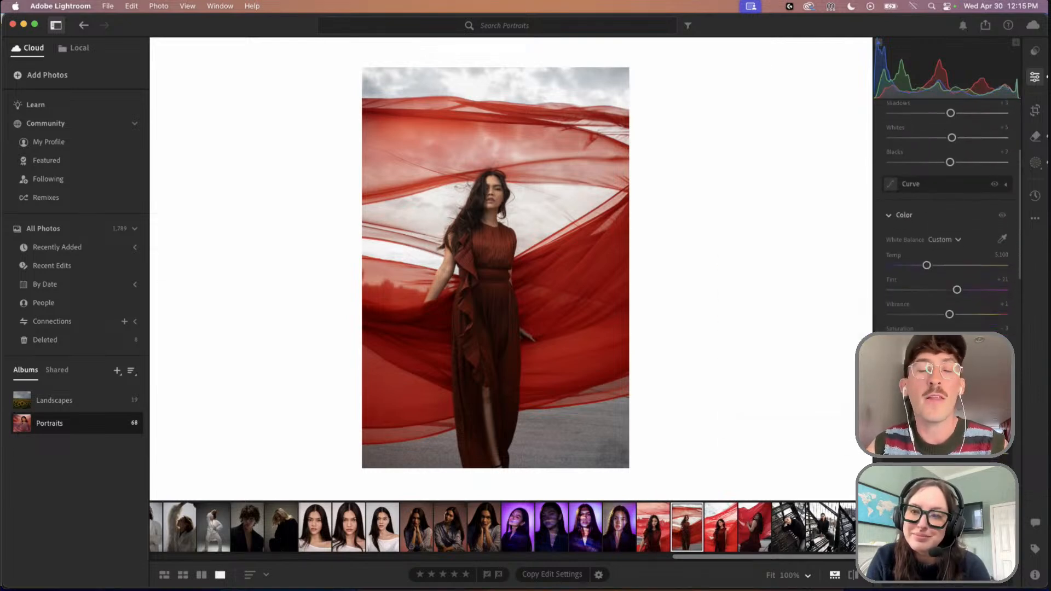
scroll(946, 219, down, 2)
click(938, 331)
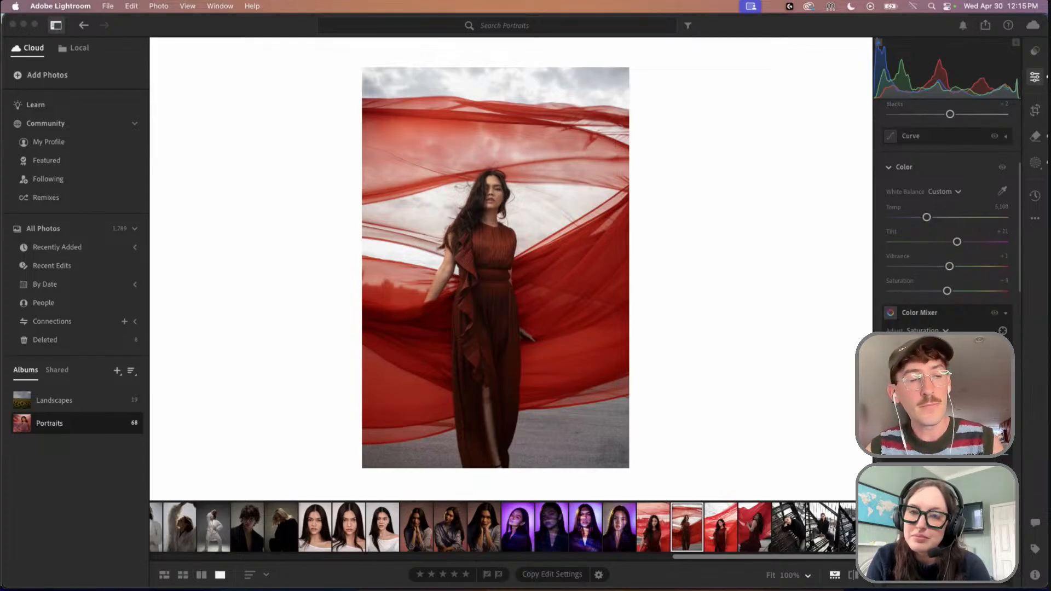
click(917, 330)
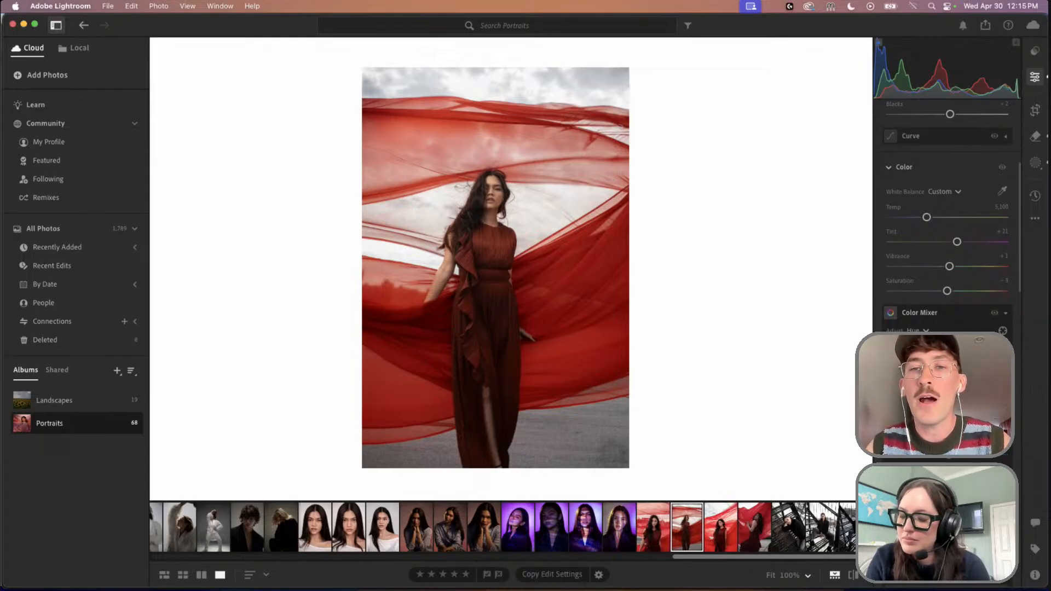
drag(947, 363, 934, 364)
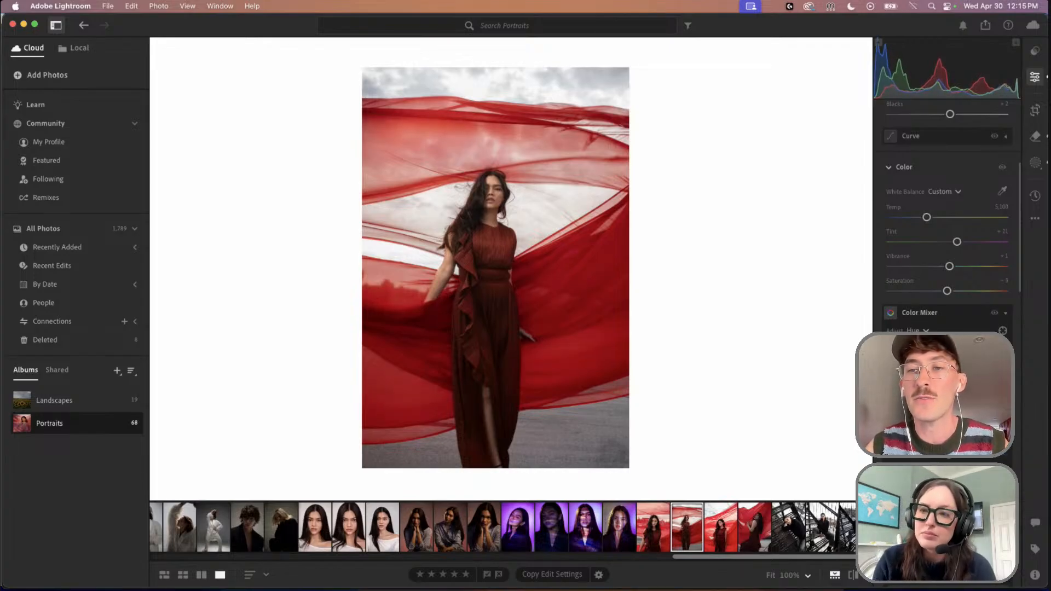
Switch the Color Mixer to Luminance and set the red luminance to +5
scroll(947, 219, down, 5)
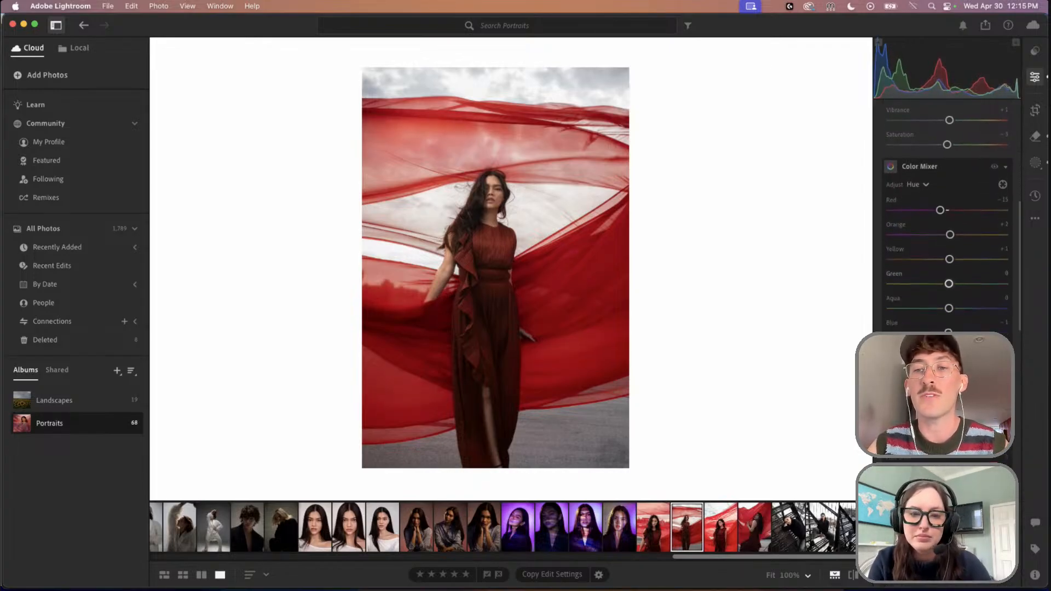
scroll(921, 267, up, 3)
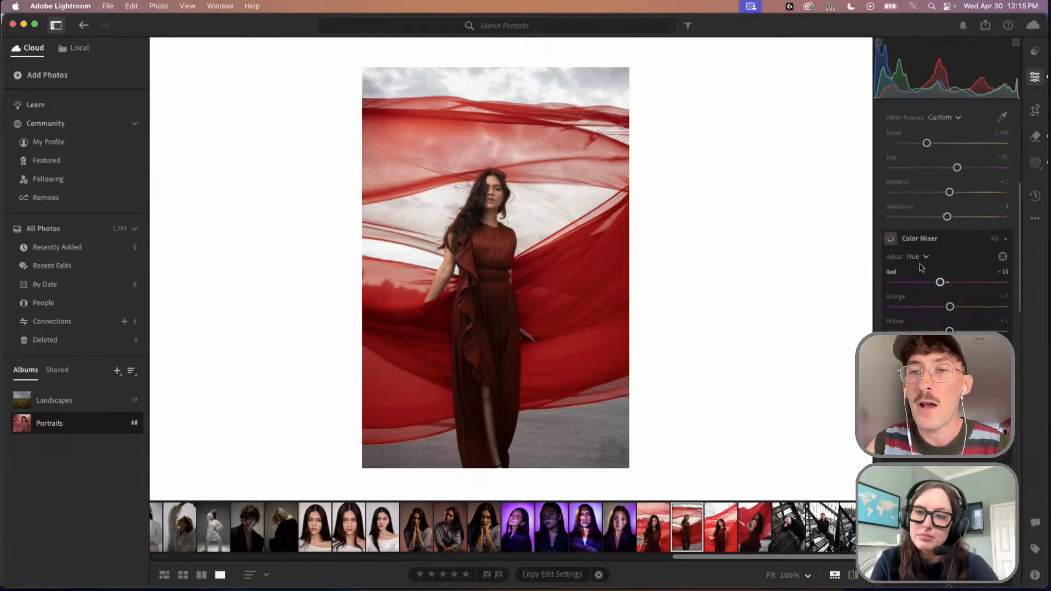
click(917, 256)
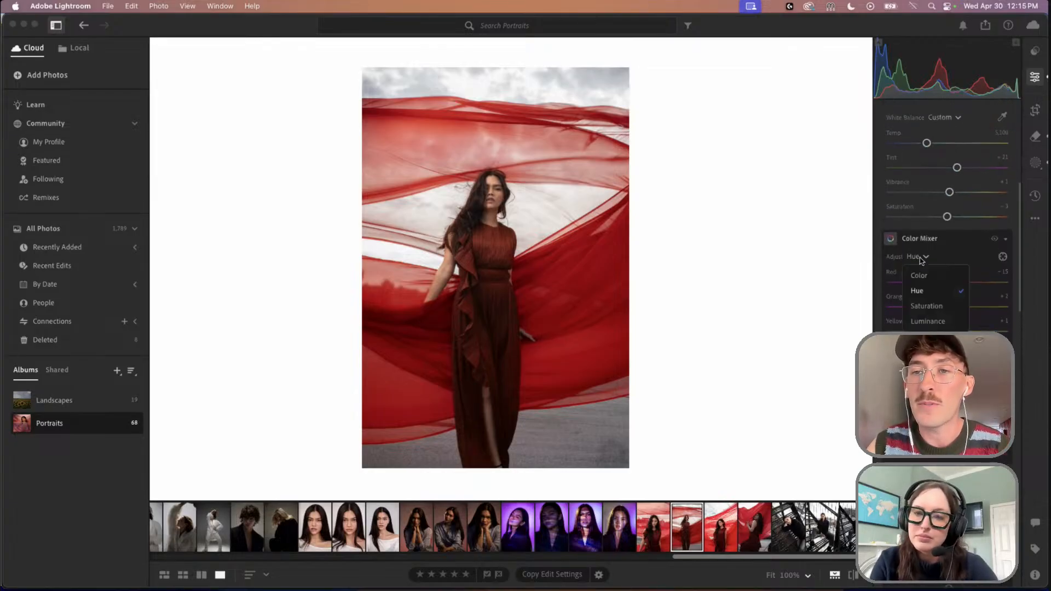
click(943, 322)
drag(955, 282, 954, 289)
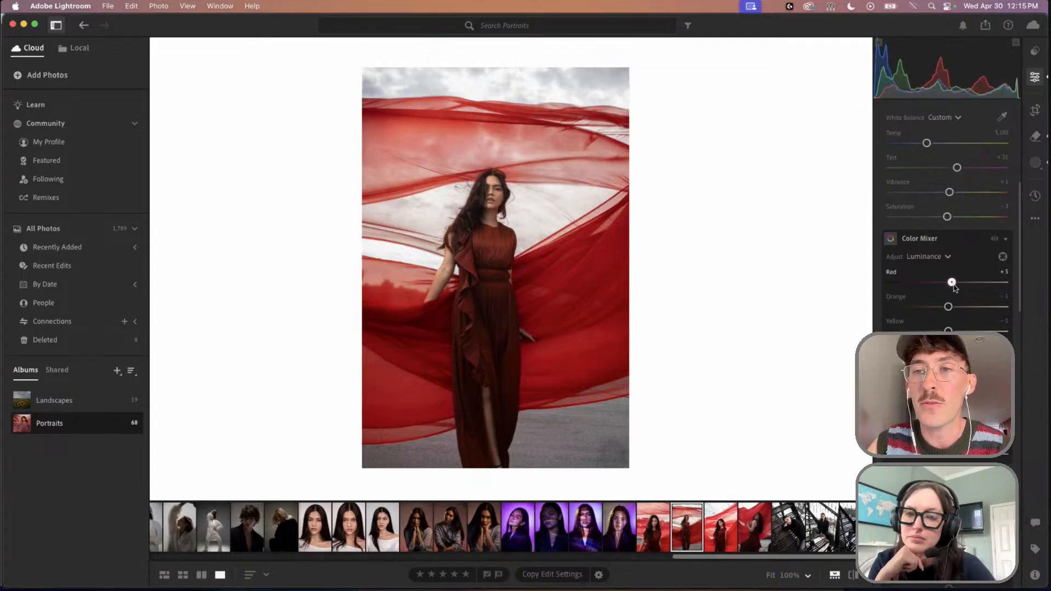
Switch the Color Mixer to the per-color view and set the red hue to -30 for a cooler fabric
click(913, 257)
click(923, 287)
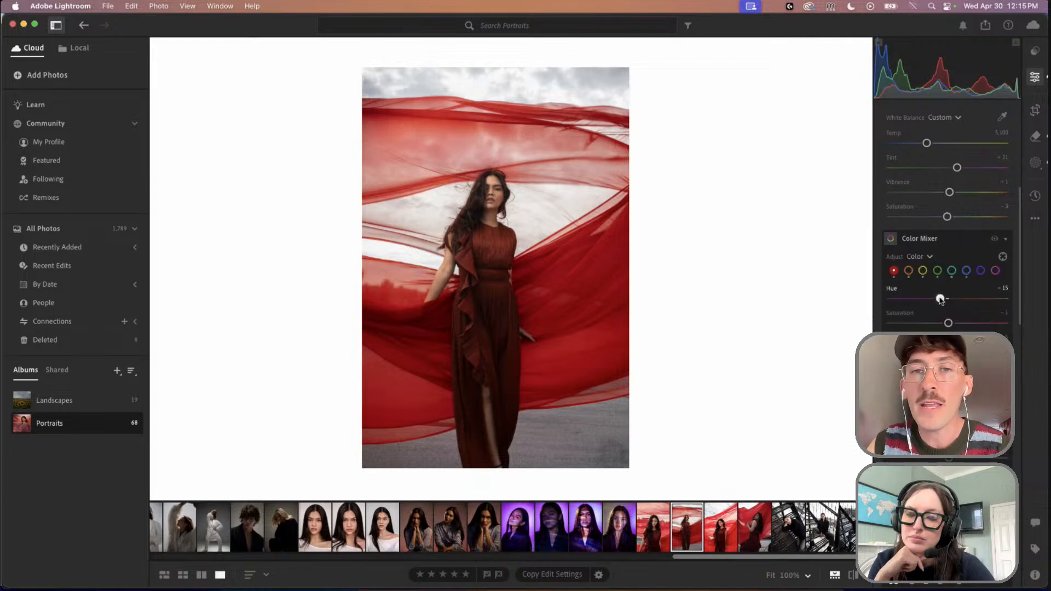
mouse_move(940, 299)
mouse_down()
mouse_move(917, 300)
mouse_move(915, 311)
mouse_move(932, 312)
mouse_up()
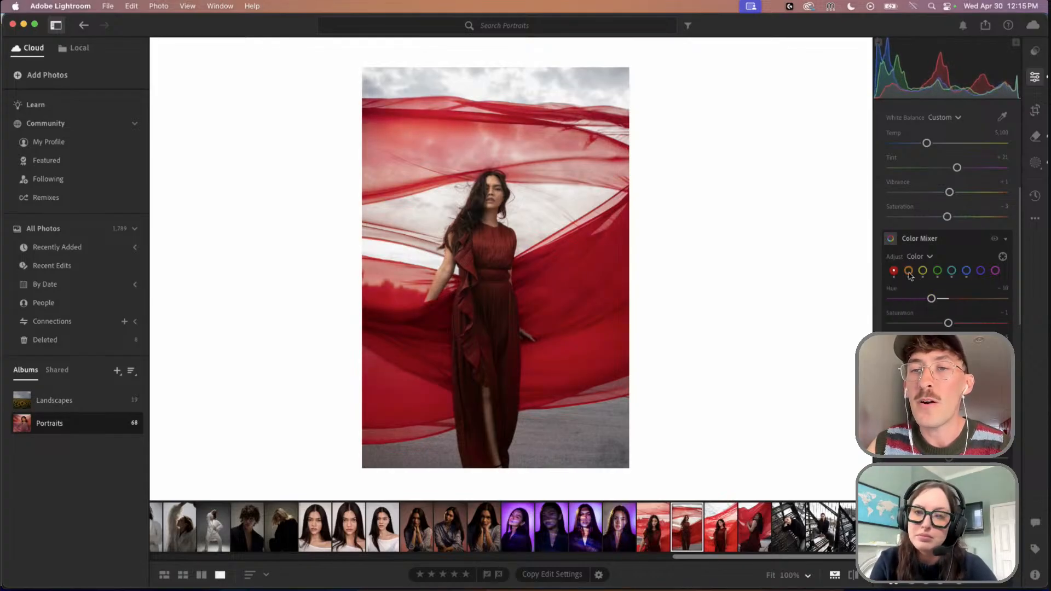
Return the Color Mixer to Hue and set the orange hue to -7, checking the skin close up and in the full photo
click(929, 263)
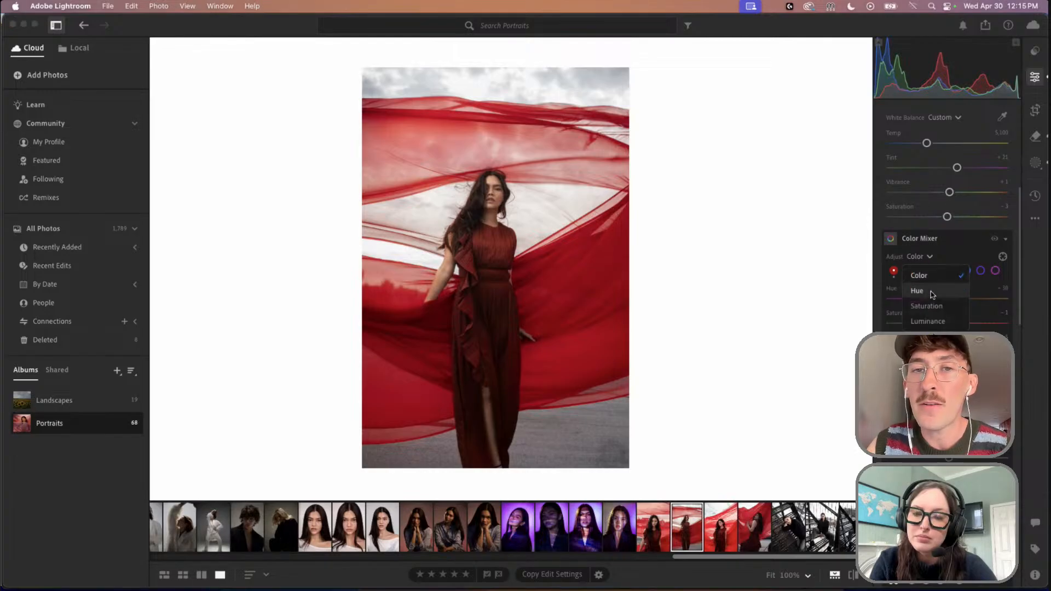
click(932, 291)
drag(950, 306, 947, 307)
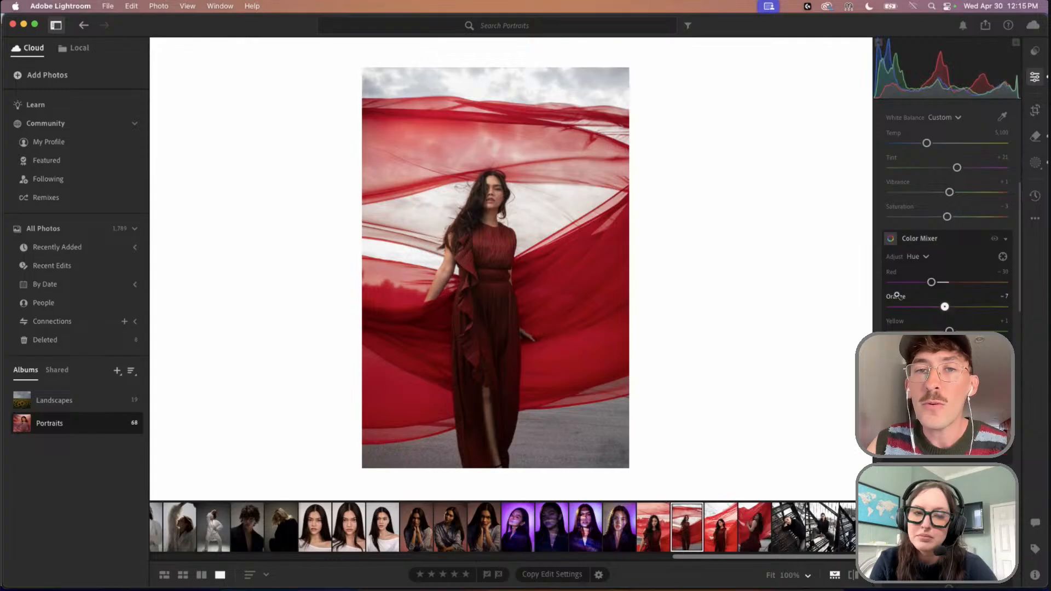
click(500, 180)
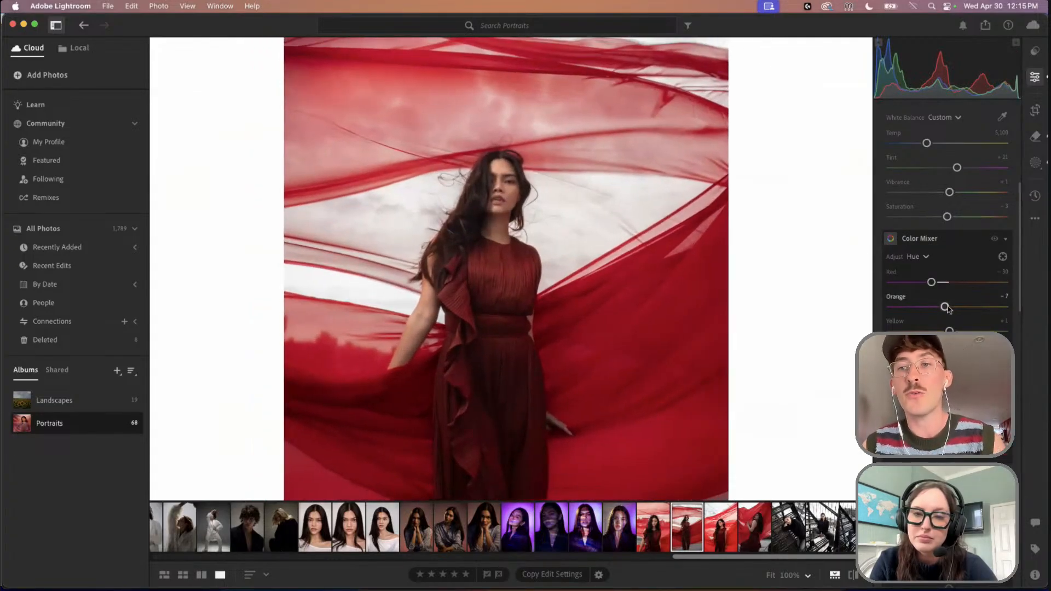
drag(945, 307, 947, 308)
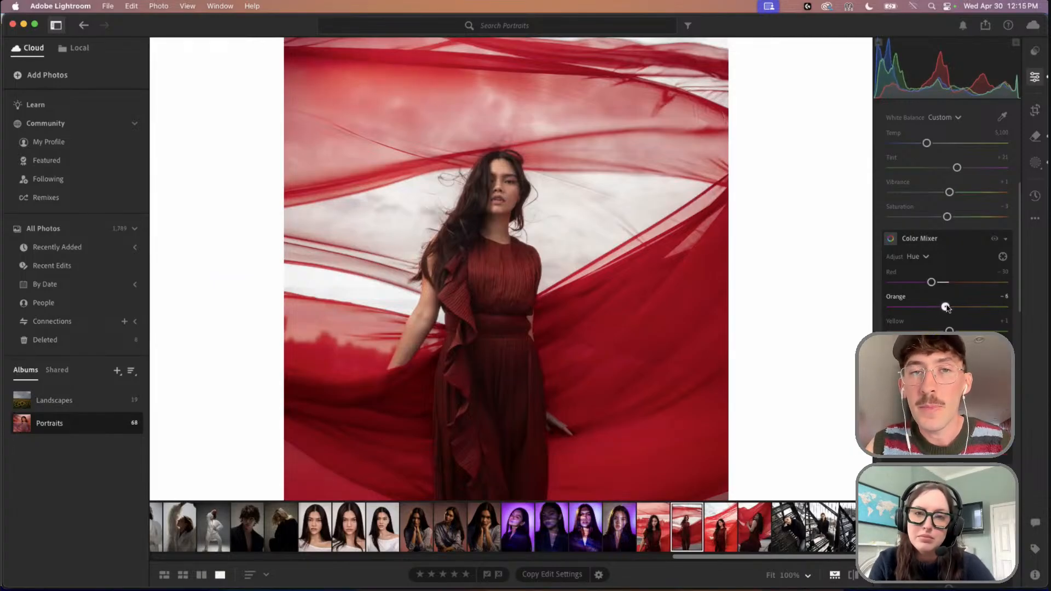
click(743, 251)
drag(744, 252, 630, 245)
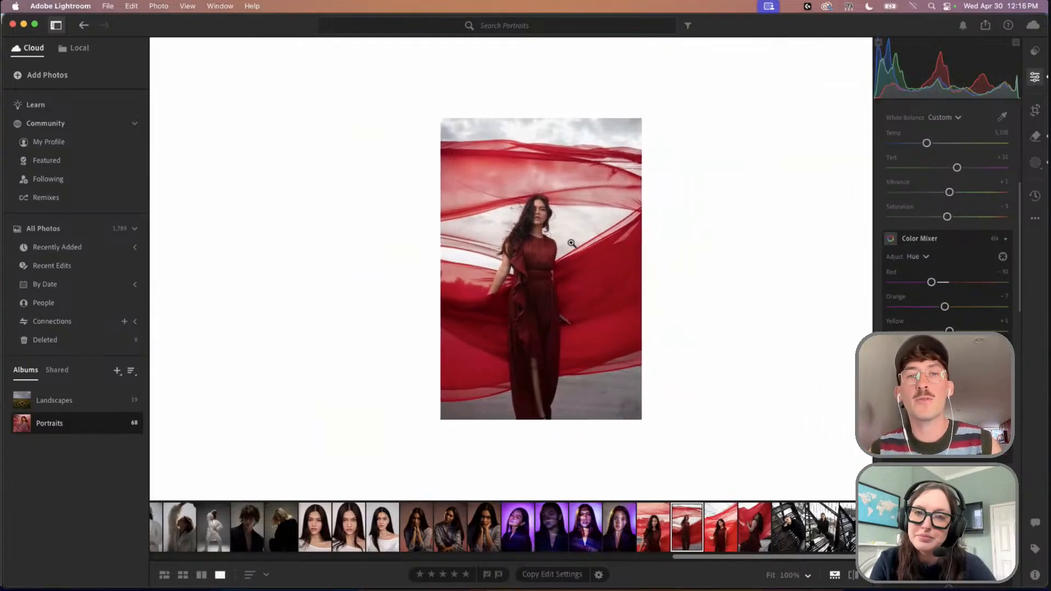
drag(561, 244, 548, 242)
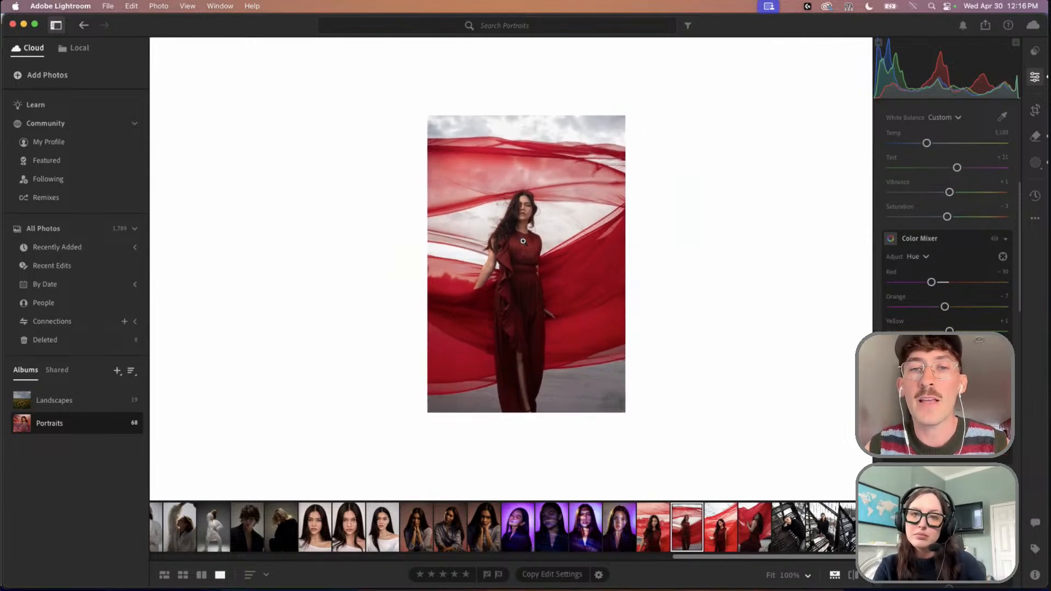
Refine the whole photo's light to Exposure +0.17, Contrast +15 and Highlights -90
scroll(1011, 260, up, 5)
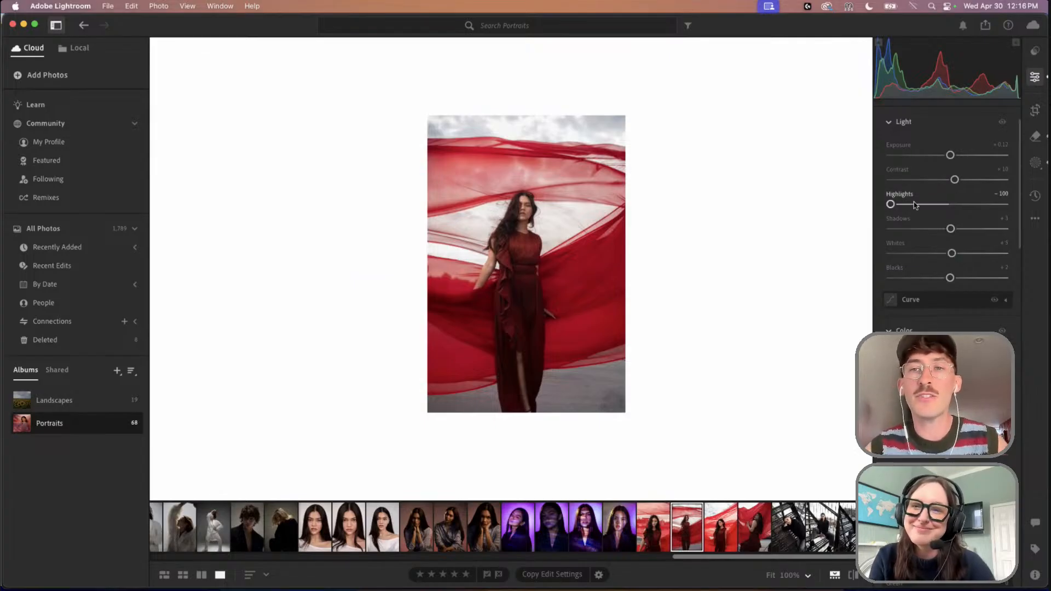
drag(890, 204, 902, 207)
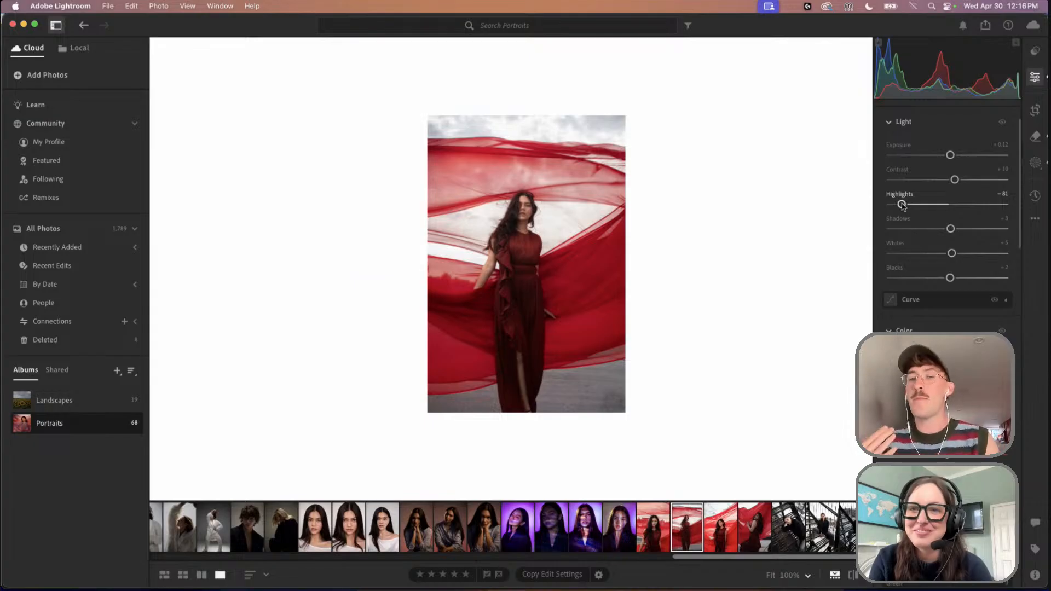
drag(950, 156, 953, 157)
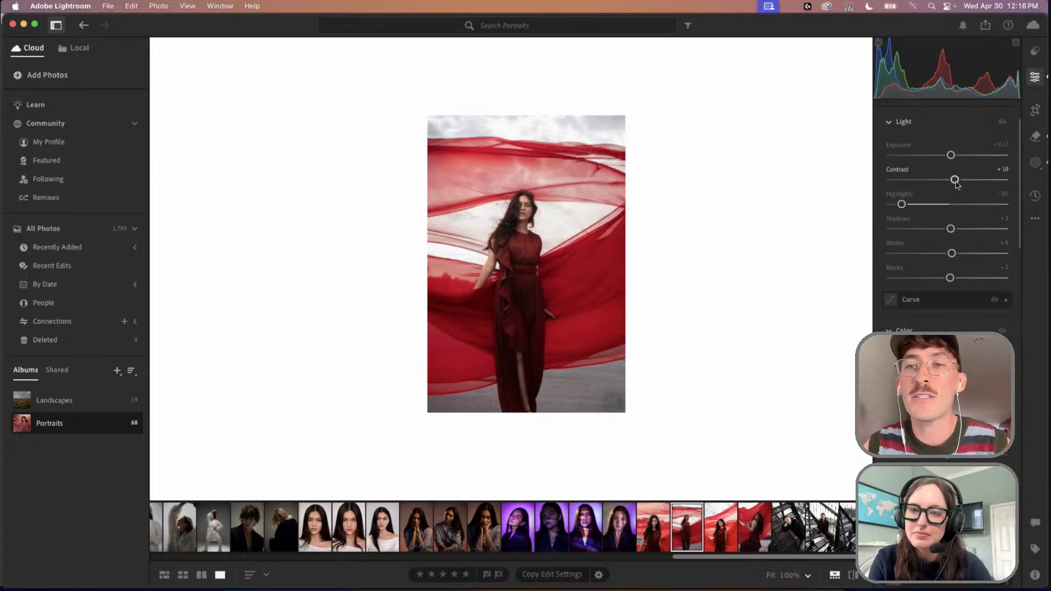
drag(955, 182, 958, 181)
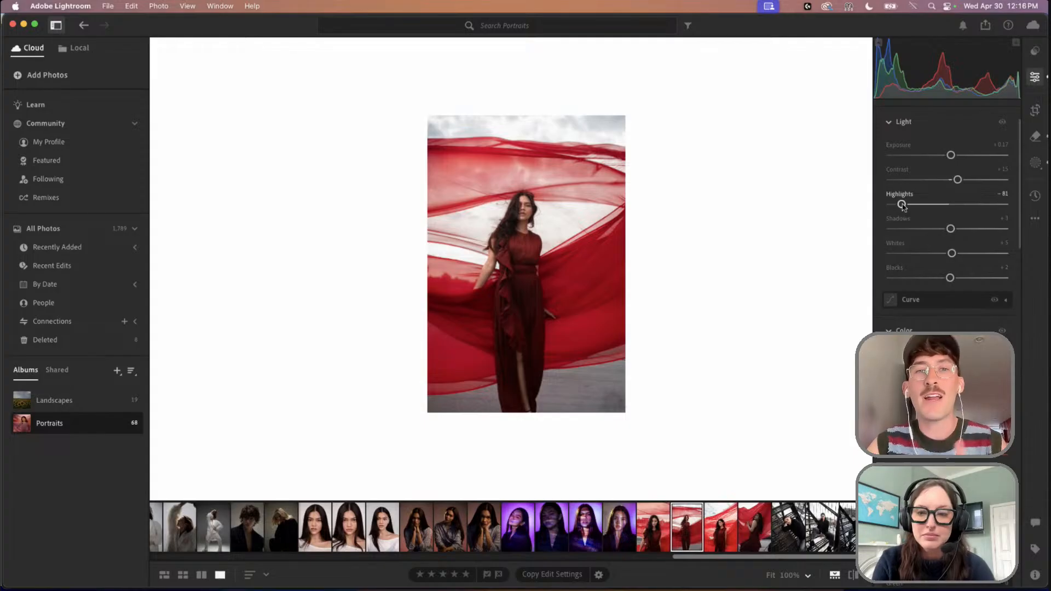
drag(901, 204, 896, 206)
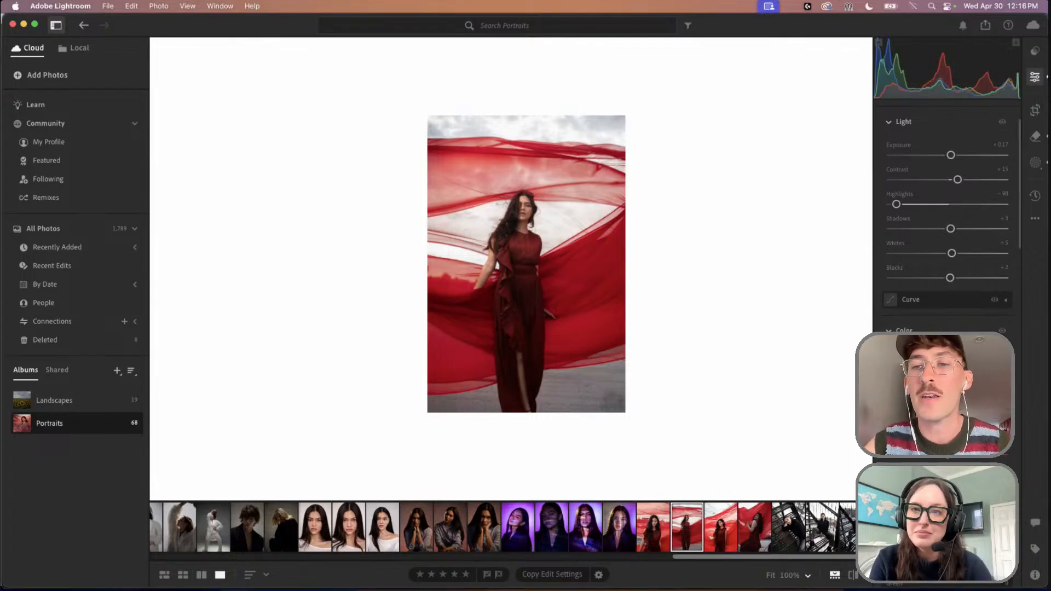
Review the portrait's Point Color, Color Grading, Effects and Detail settings and the overall look of the photo
scroll(947, 383, down, 10)
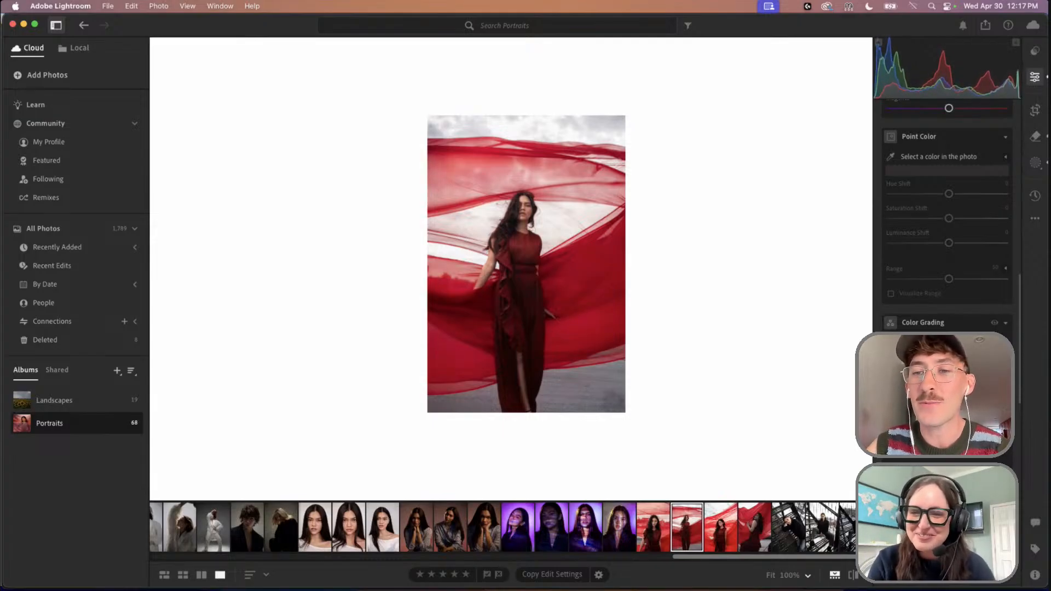
scroll(947, 219, down, 5)
scroll(946, 219, down, 10)
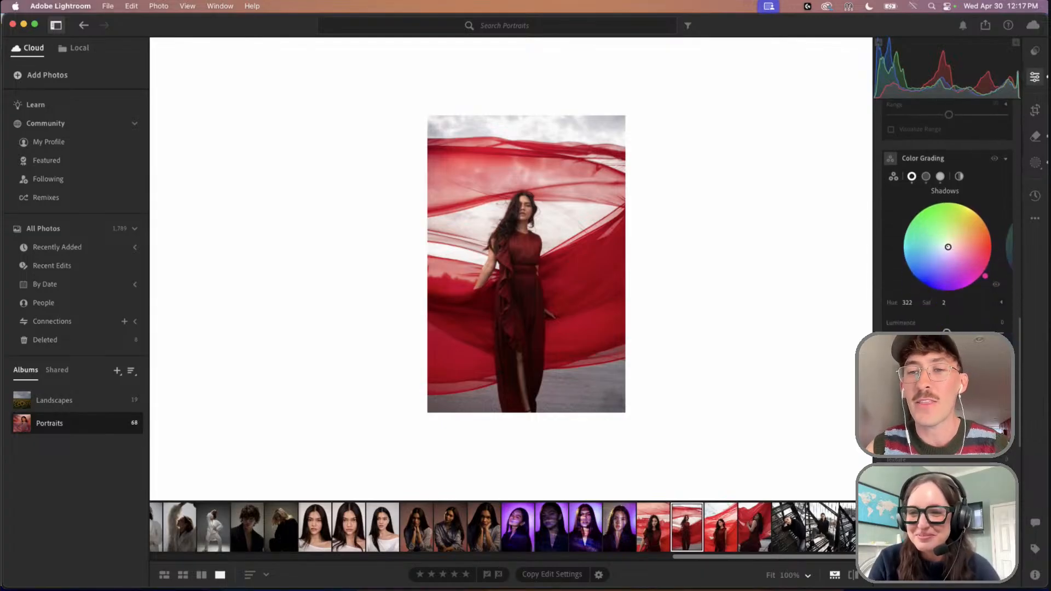
scroll(947, 219, down, 5)
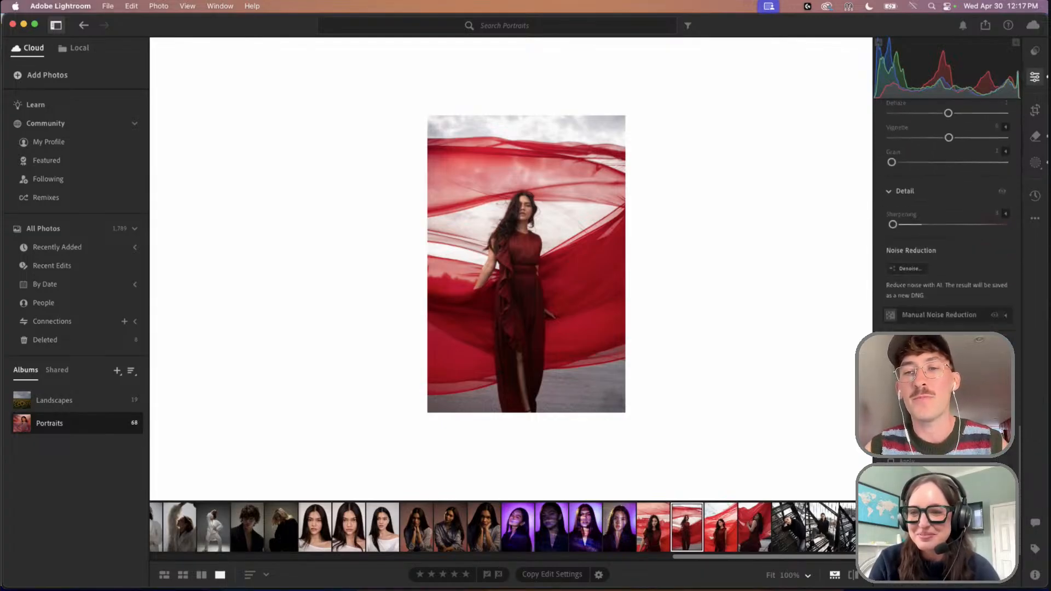
scroll(946, 219, up, 8)
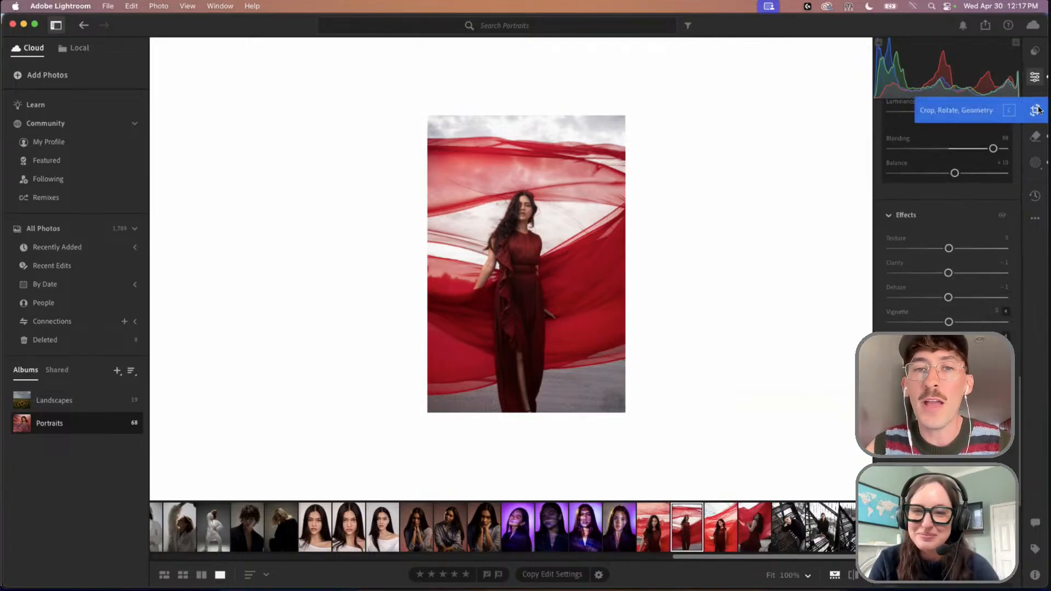
scroll(583, 256, up, 3)
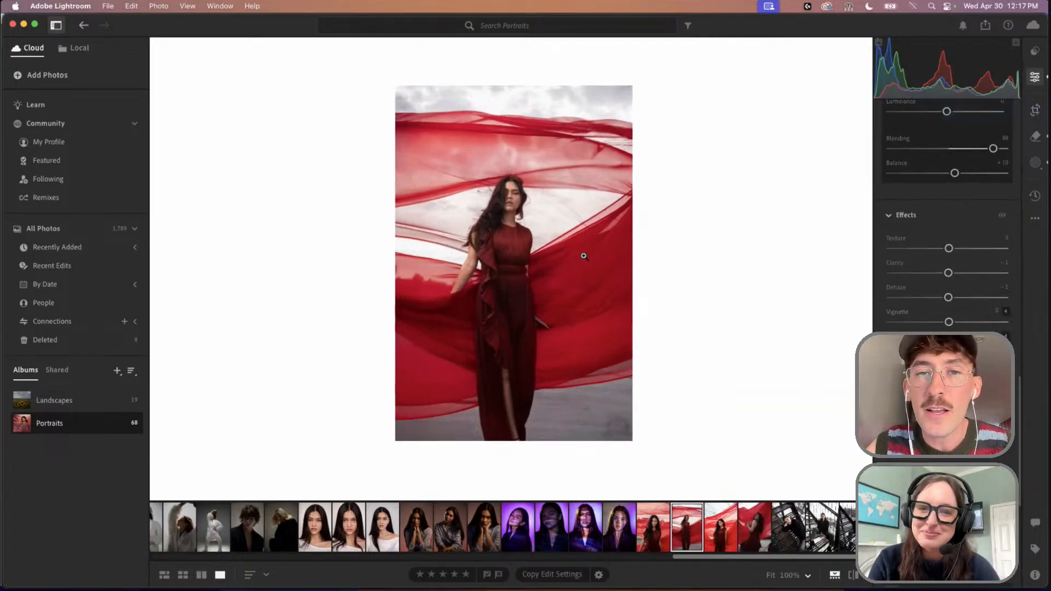
scroll(583, 256, down, 3)
scroll(583, 256, up, 1)
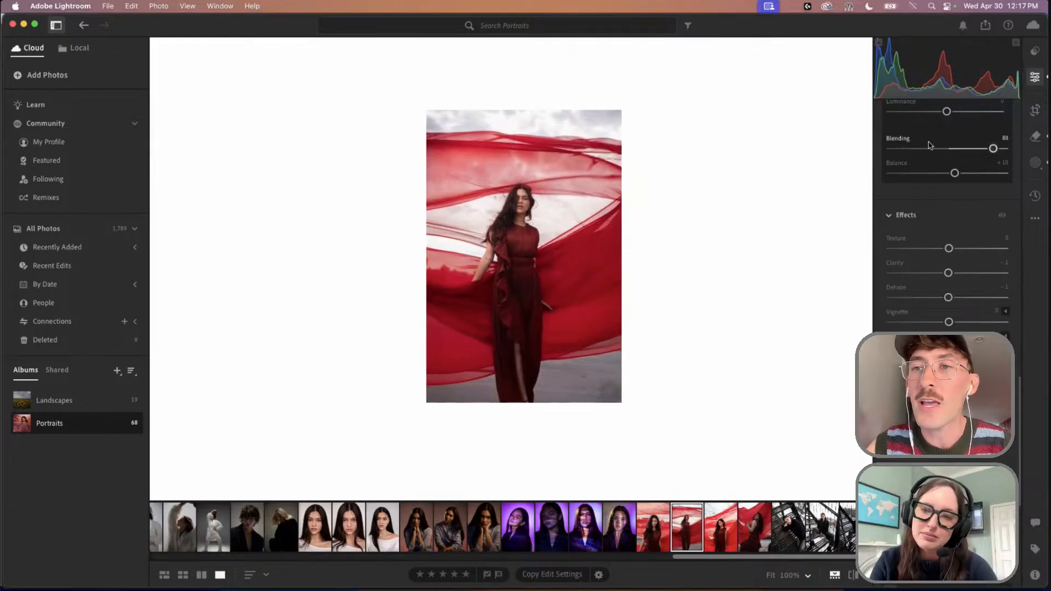
Crop the portrait tighter around the woman at the 2 x 3 aspect, cutting away most of the sky, and reposition the frame
click(1032, 110)
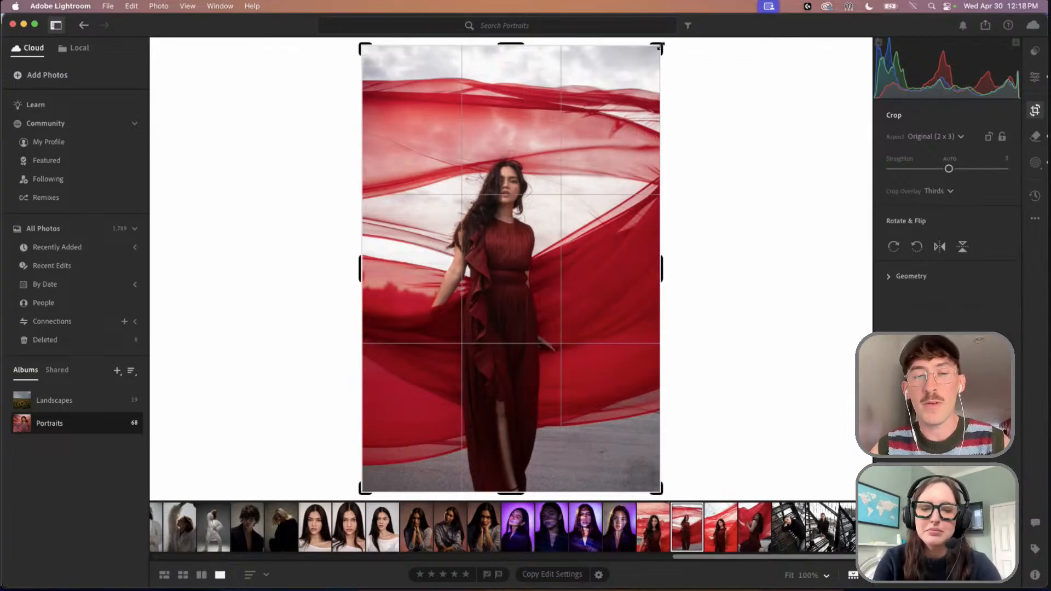
drag(658, 48, 650, 70)
mouse_move(650, 70)
mouse_down()
mouse_move(671, 59)
mouse_move(664, 66)
mouse_up()
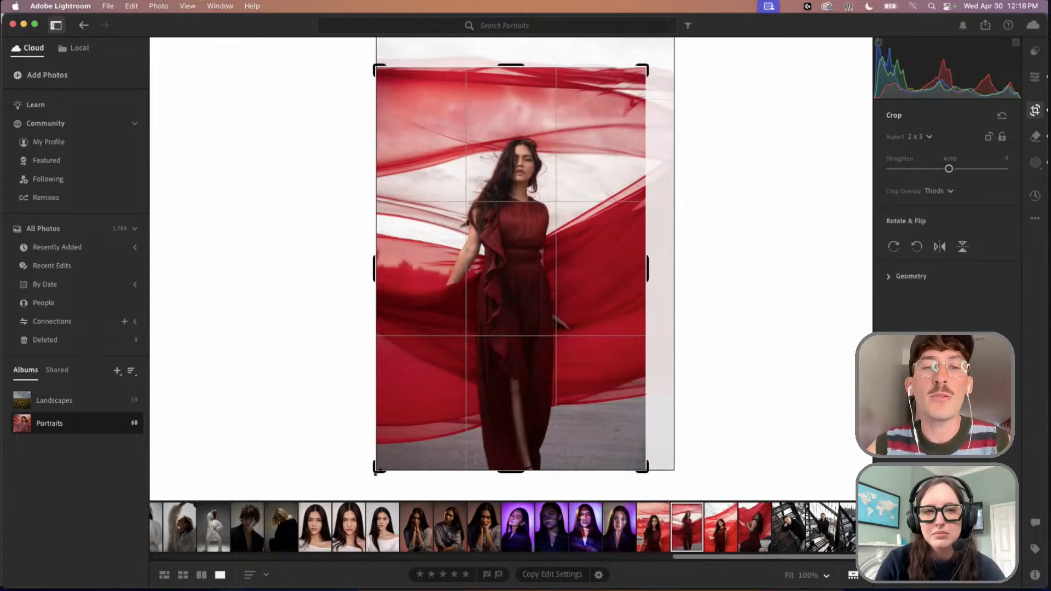
drag(375, 472, 390, 453)
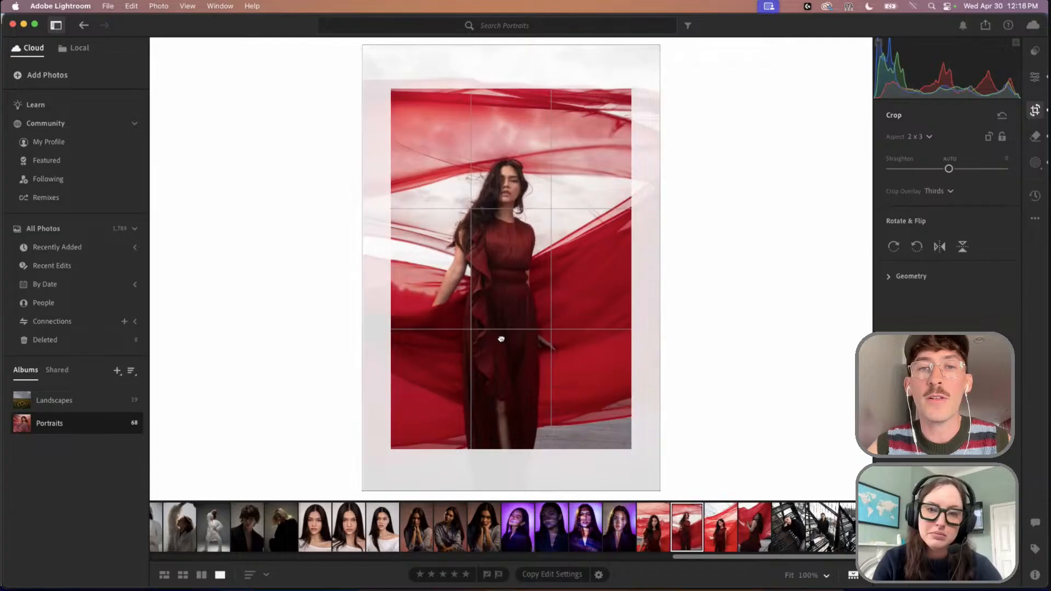
drag(501, 339, 511, 337)
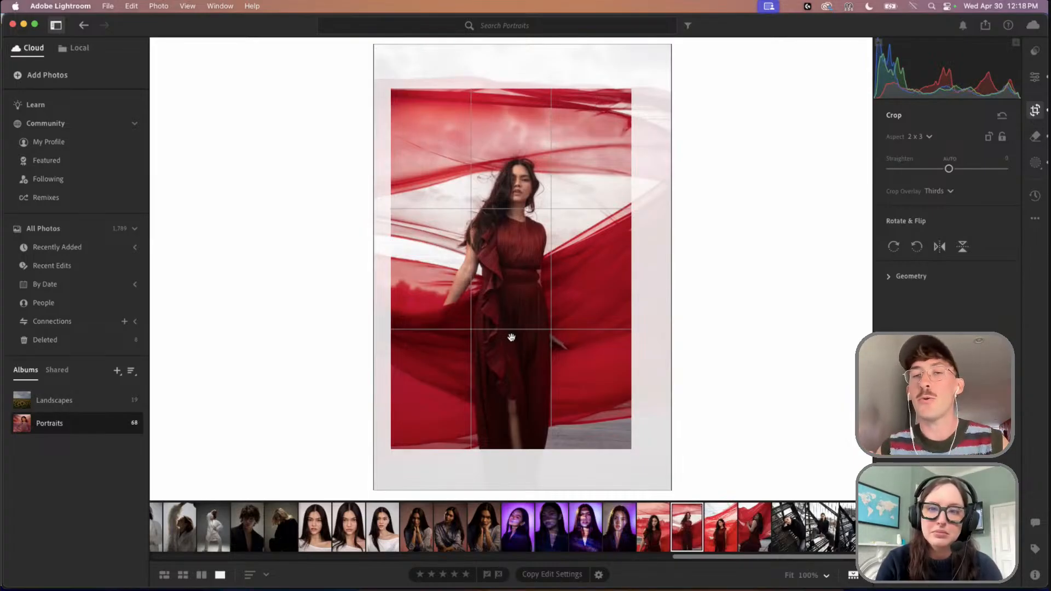
drag(632, 448, 632, 447)
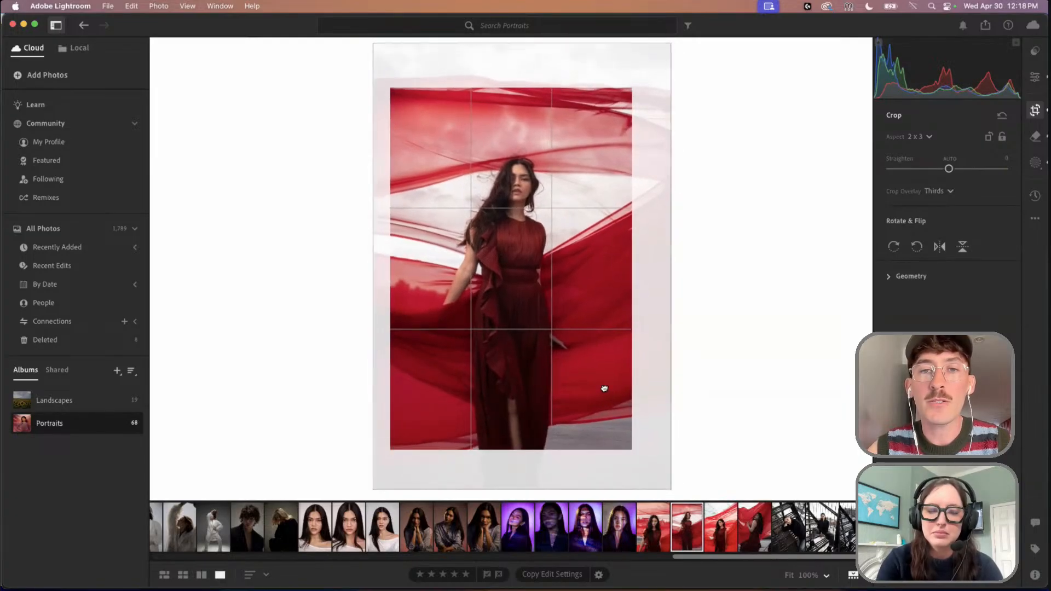
drag(602, 387, 604, 379)
key(Return)
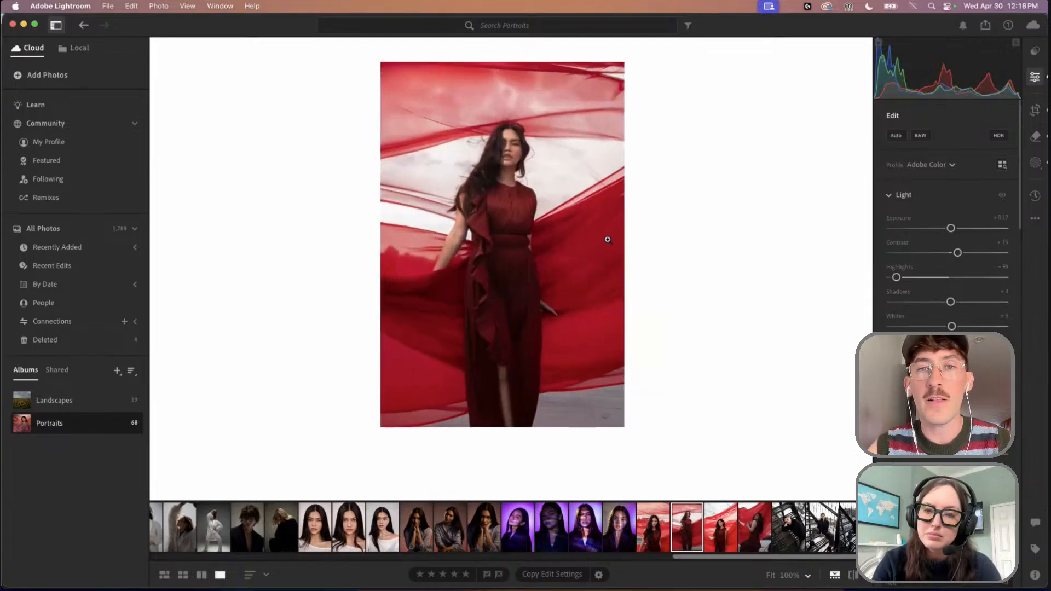
Set the cropped portrait's Highlights to -100 and copy its edit settings
drag(911, 277, 878, 284)
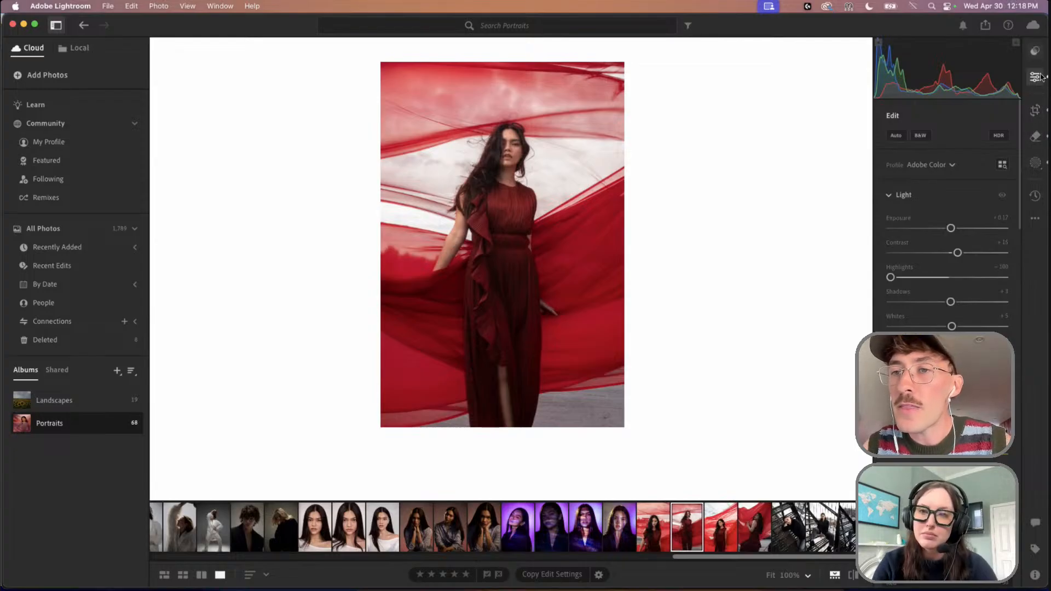
right_click(688, 524)
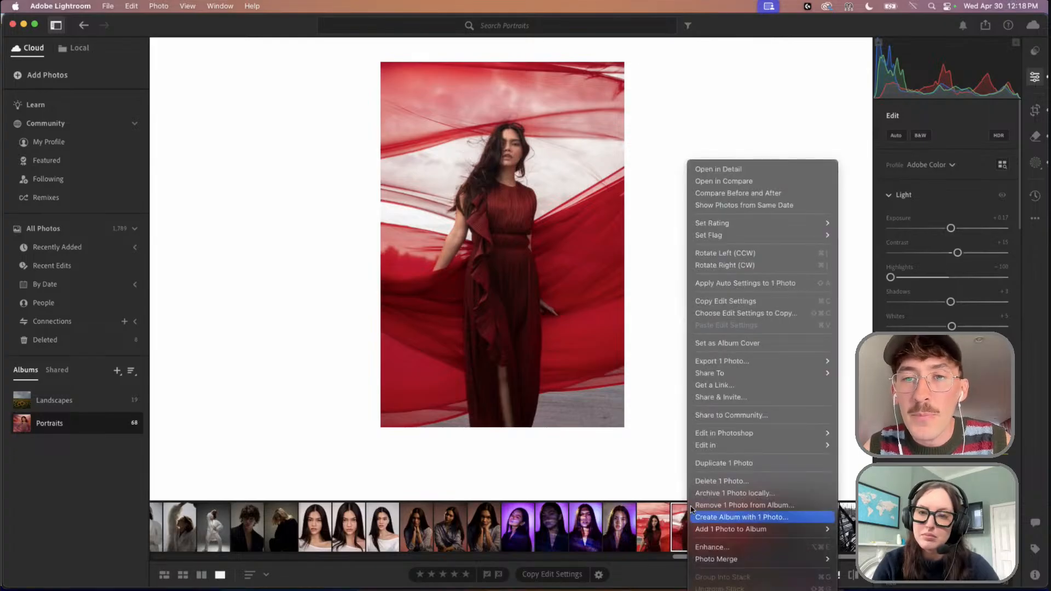
click(733, 305)
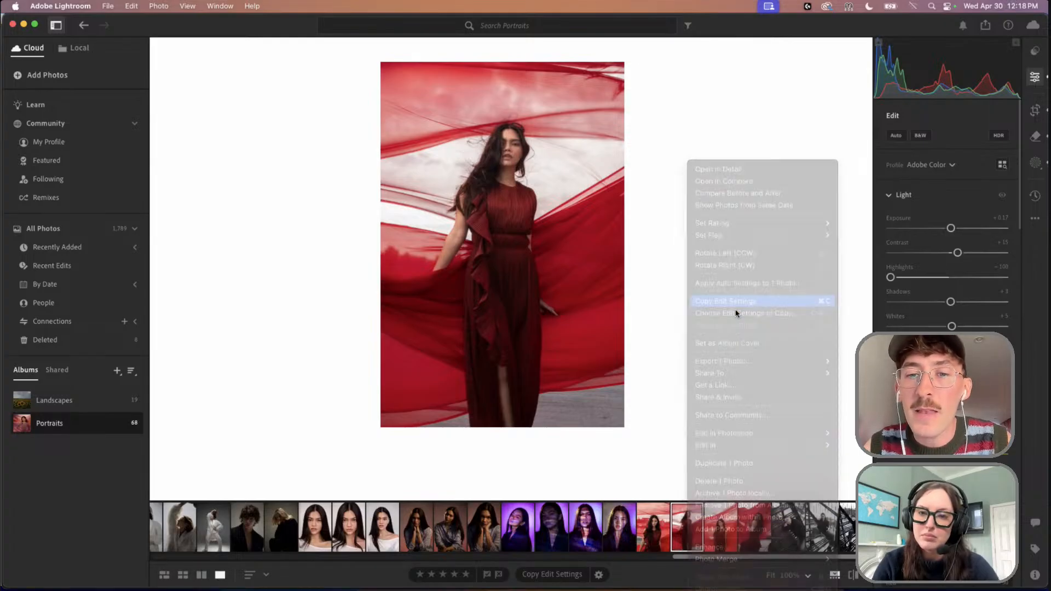
Paste the copied edit settings onto the preceding close-up portrait and go back to the full-length portrait to compare them
click(656, 530)
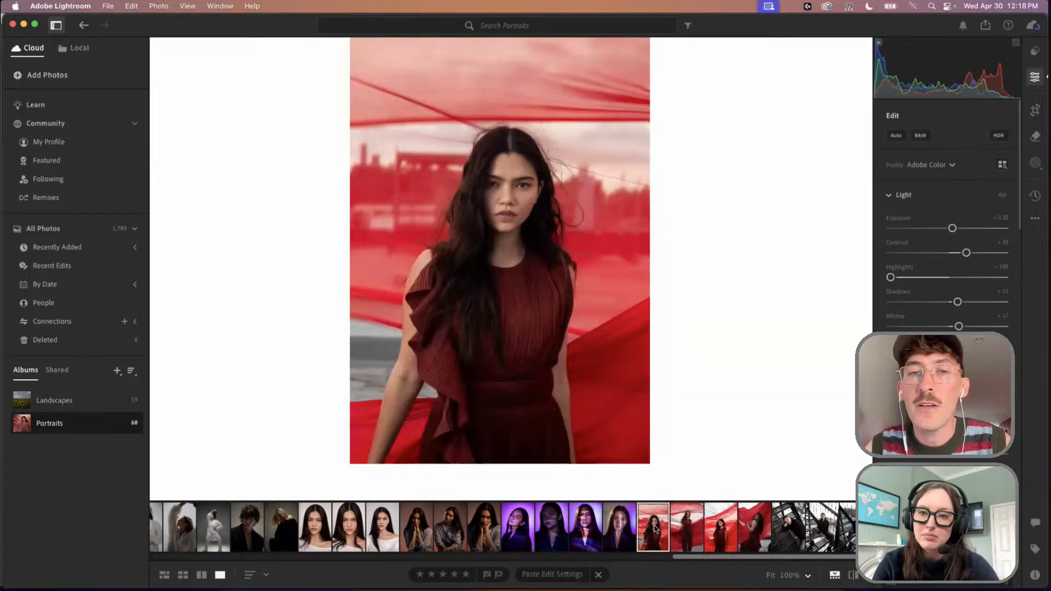
right_click(655, 529)
click(704, 329)
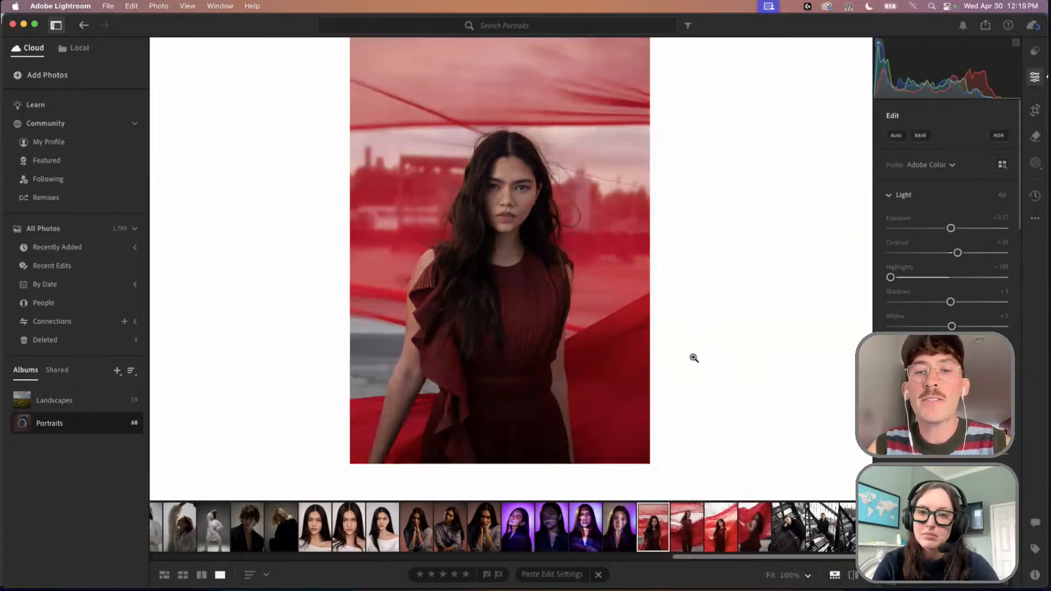
click(691, 526)
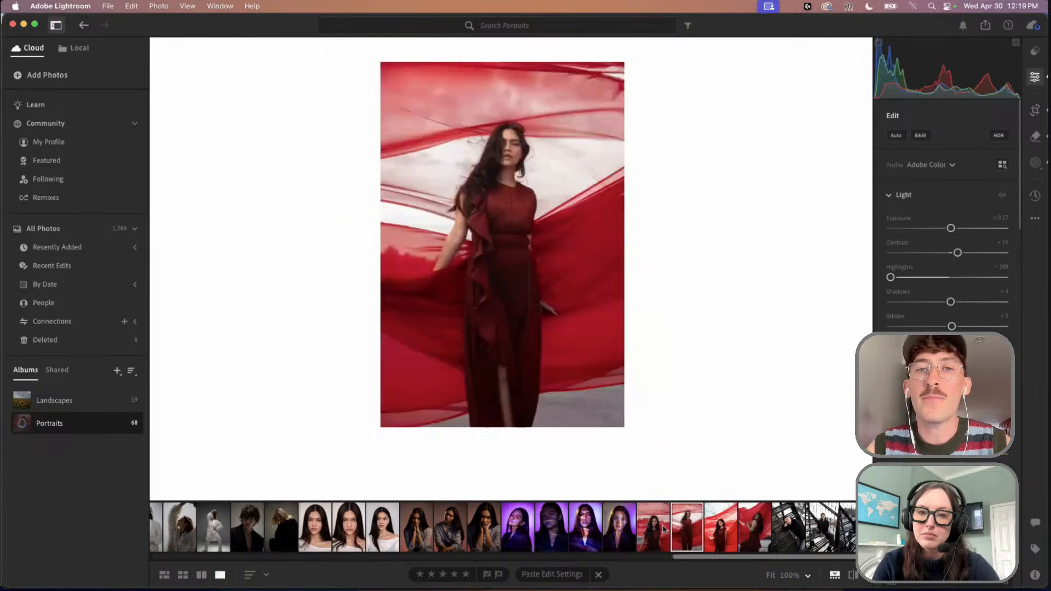
Compare the red-fabric portraits with the purple-lit ones, check their version history, and select the darkest purple close-up
click(659, 531)
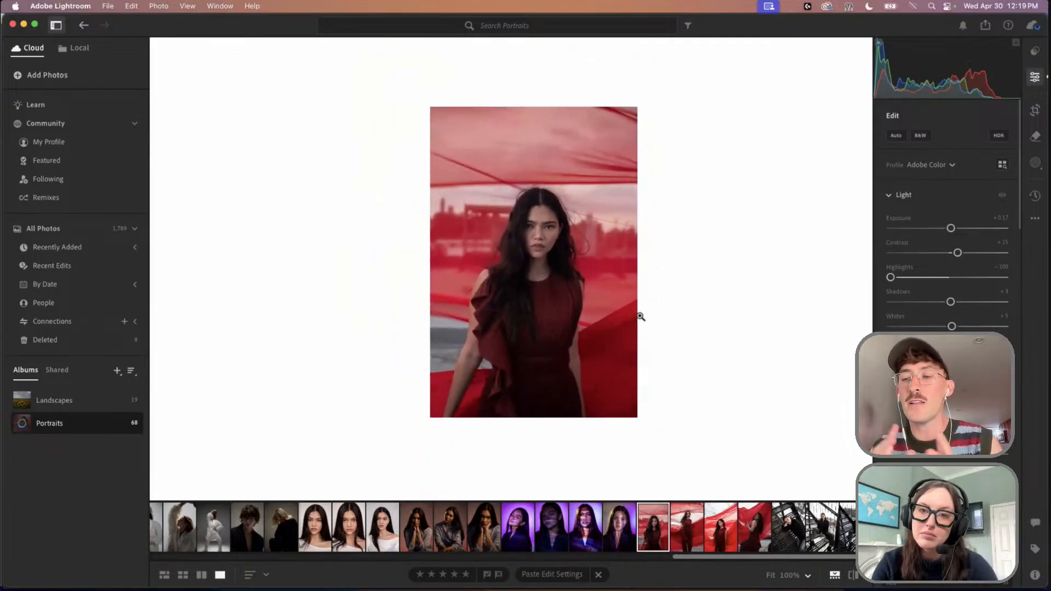
click(724, 535)
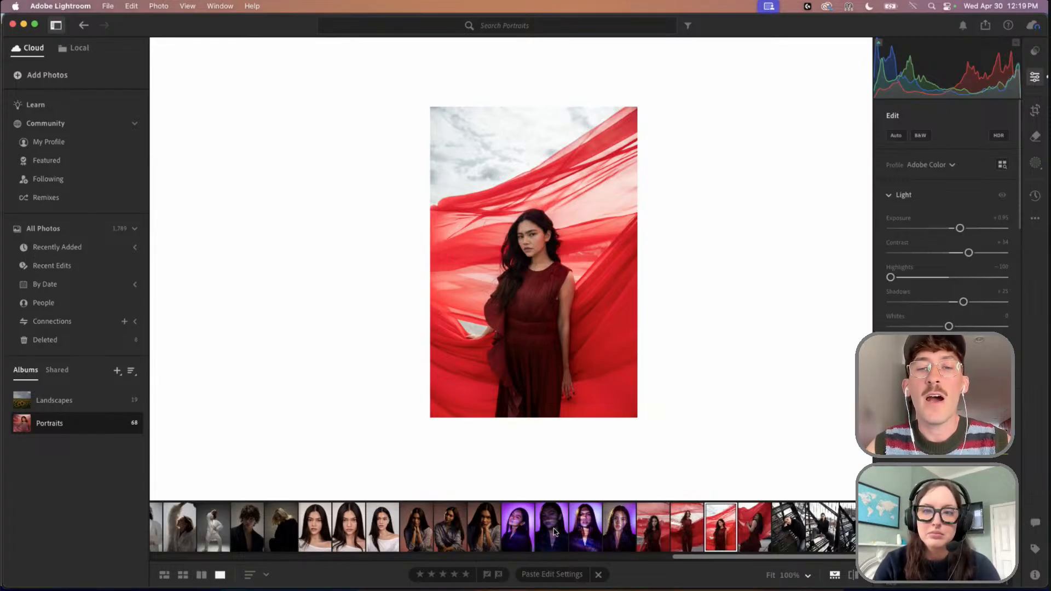
click(618, 528)
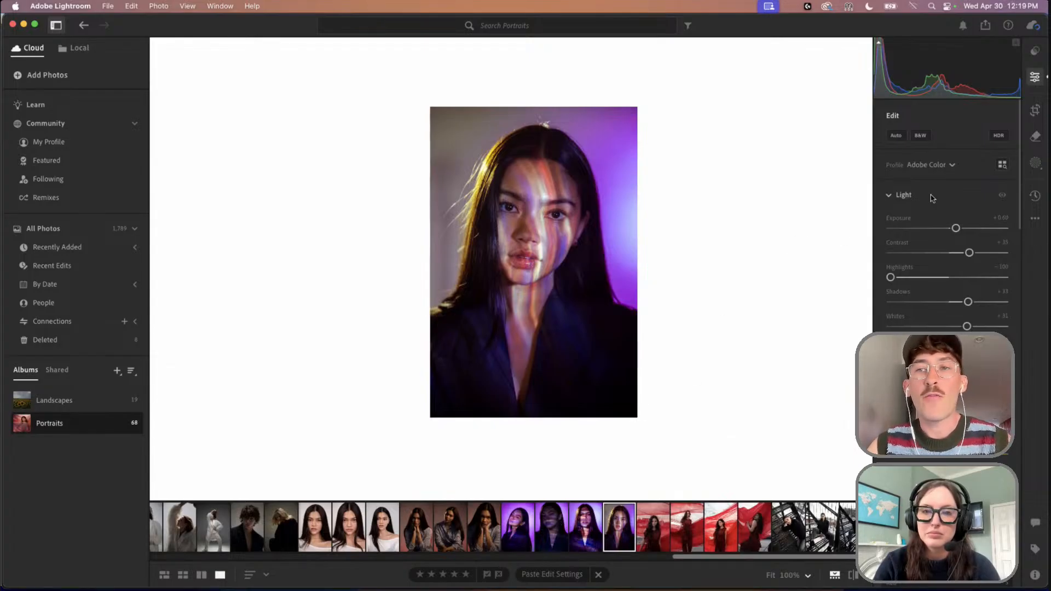
click(1034, 196)
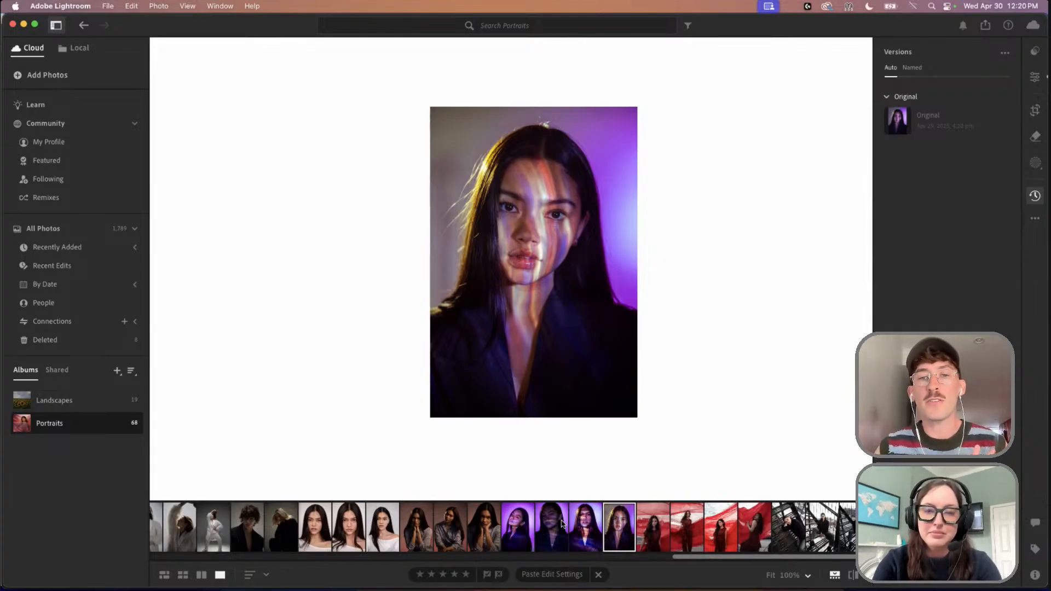
click(561, 525)
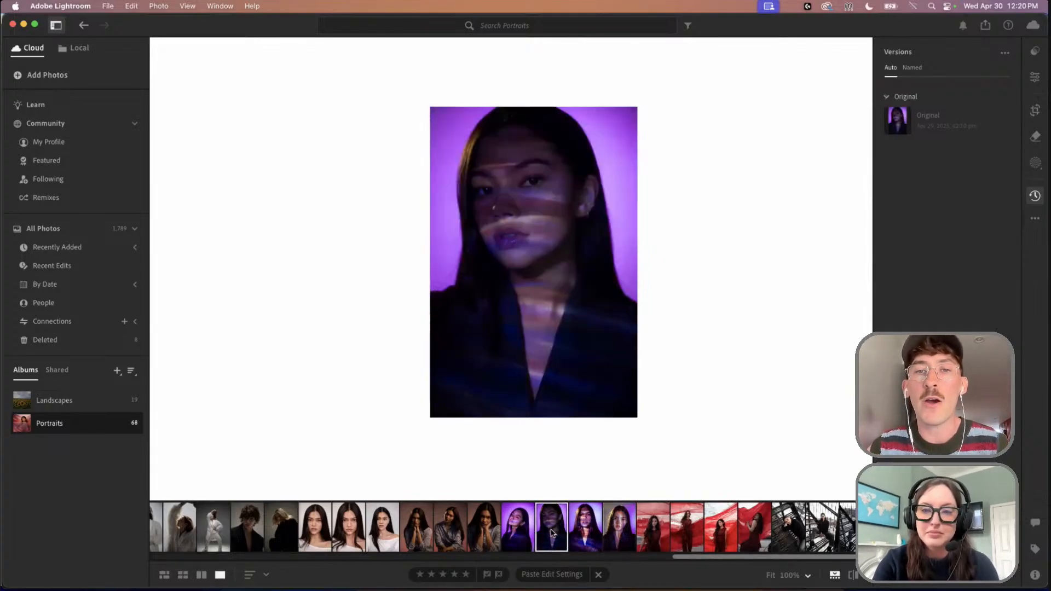
click(614, 531)
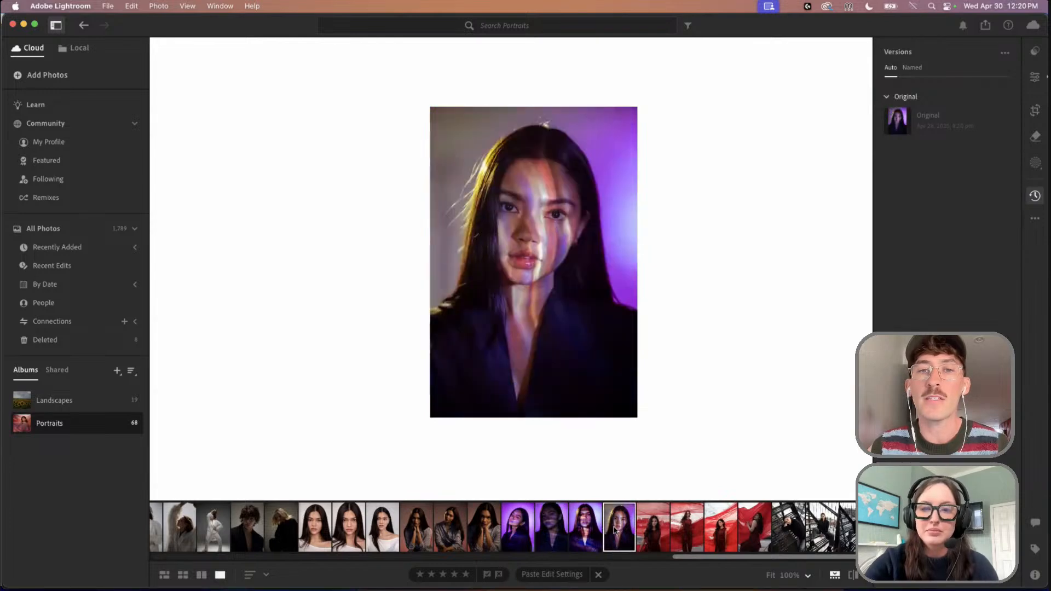
click(547, 534)
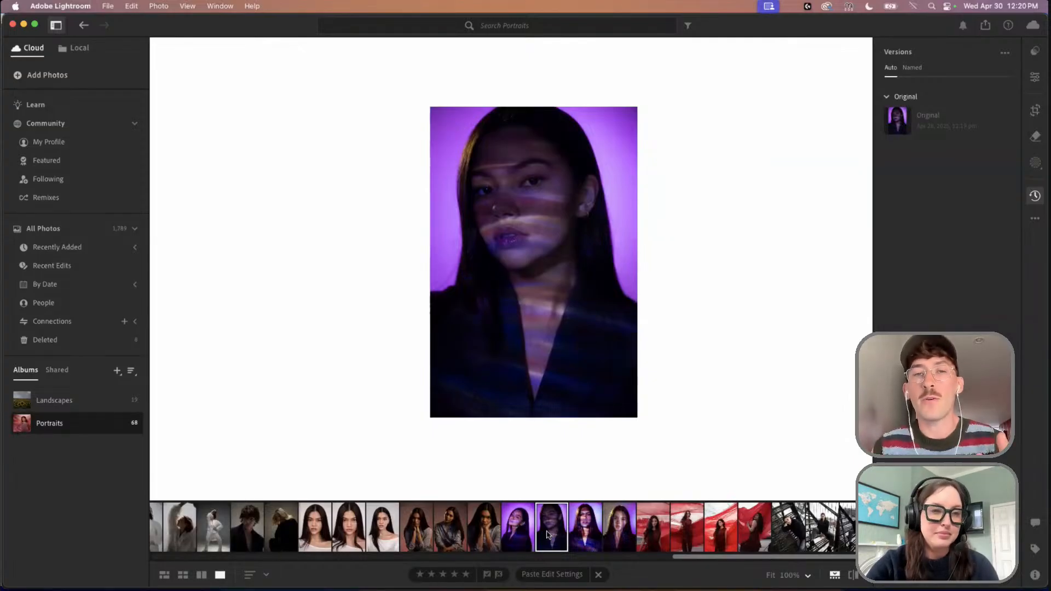
Set the dark purple portrait's Exposure to +0.83, Contrast to +27, Highlights to -31, Shadows to +20 and Whites to +35
click(1034, 88)
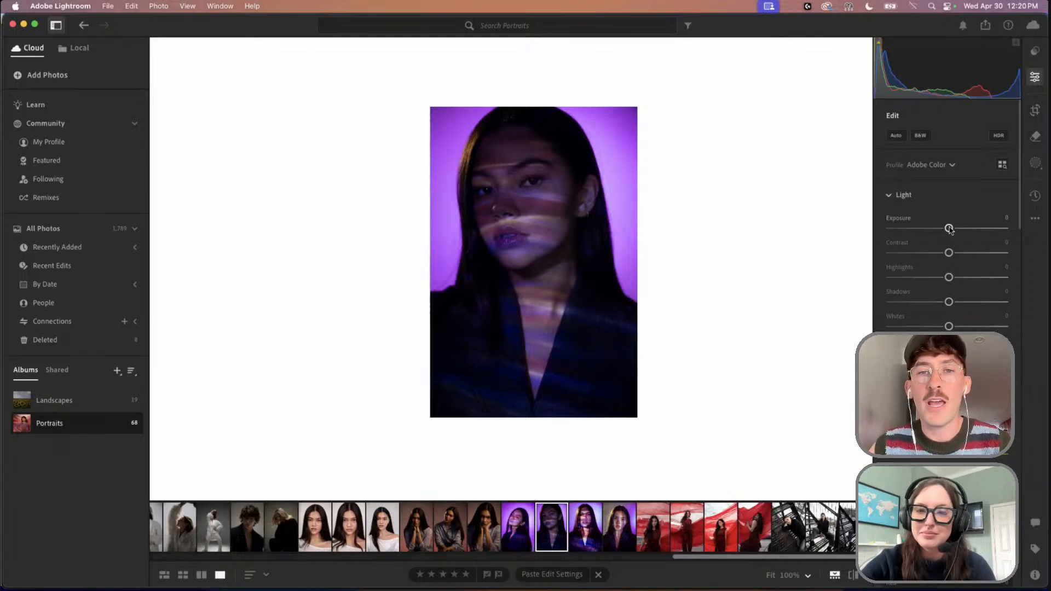
drag(950, 230, 964, 229)
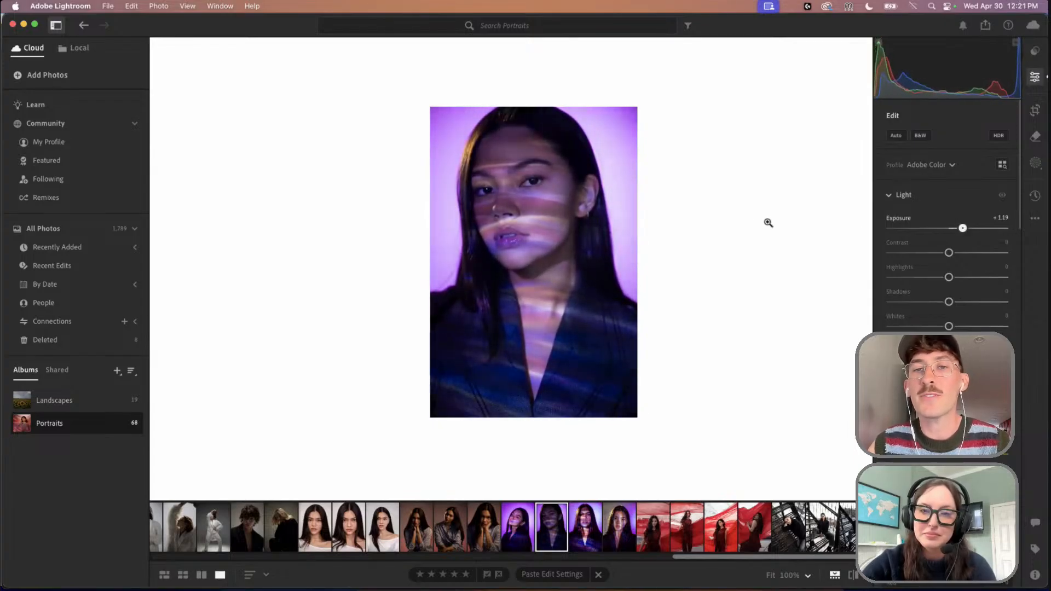
scroll(758, 222, up, 2)
scroll(758, 223, up, 1)
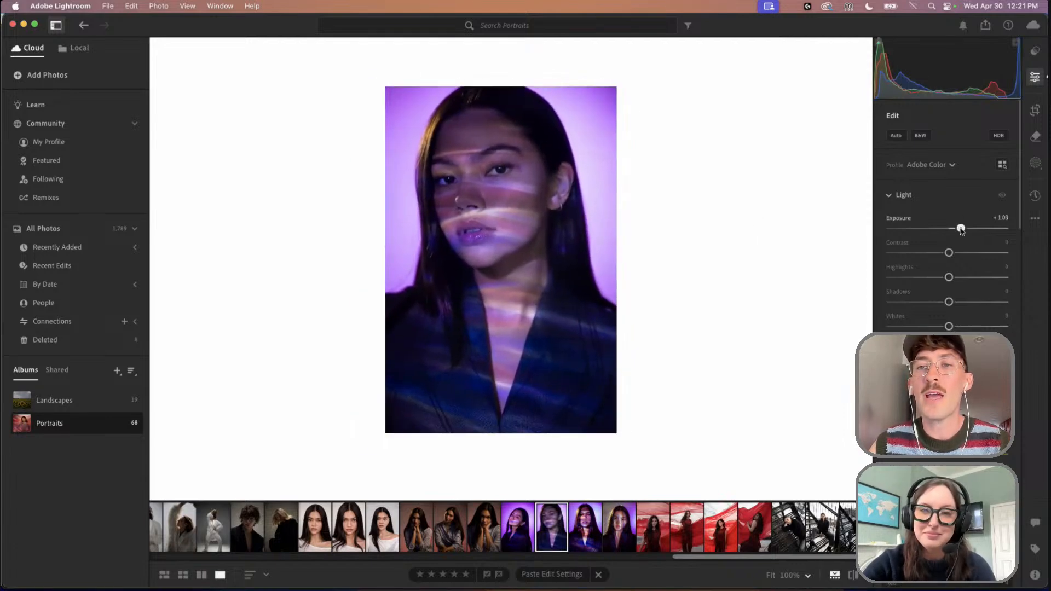
drag(960, 230, 965, 313)
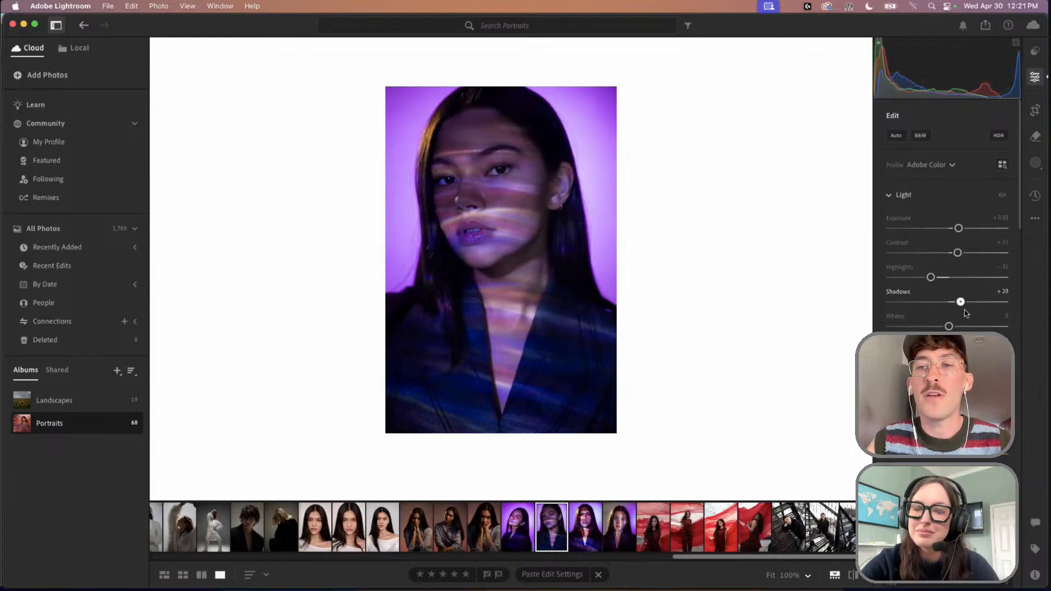
drag(955, 257, 966, 259)
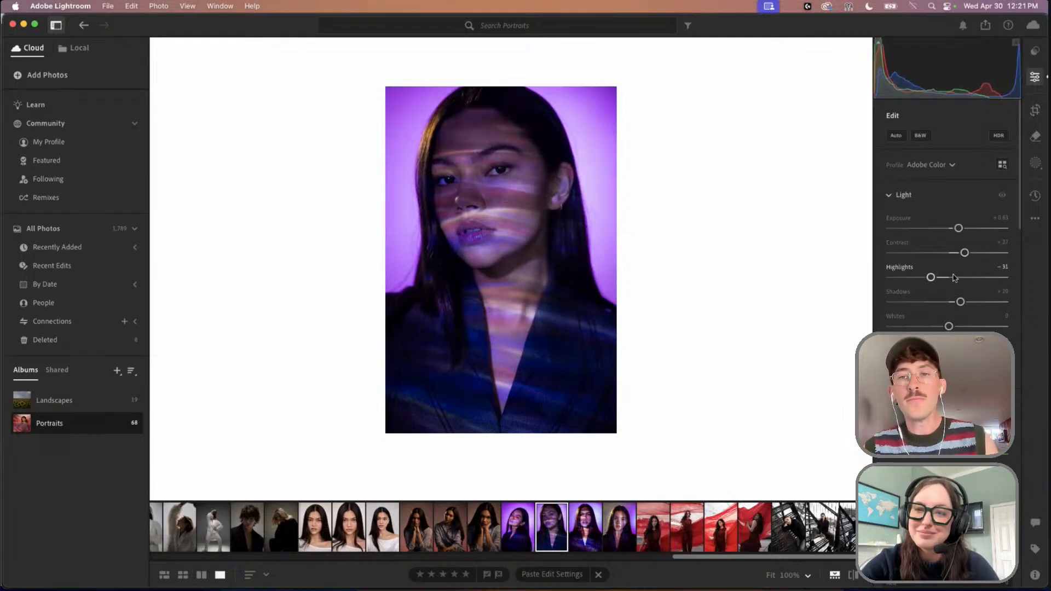
drag(954, 327, 969, 325)
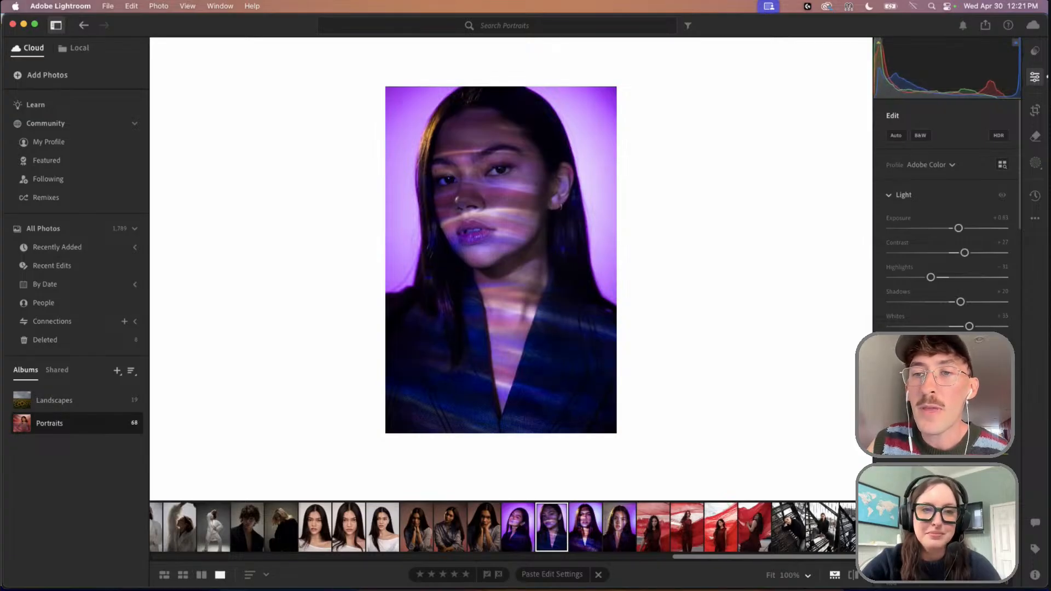
Warm the purple portrait's white balance to Temp 5,539 and Tint +8, and raise Whites to +45
scroll(947, 219, down, 5)
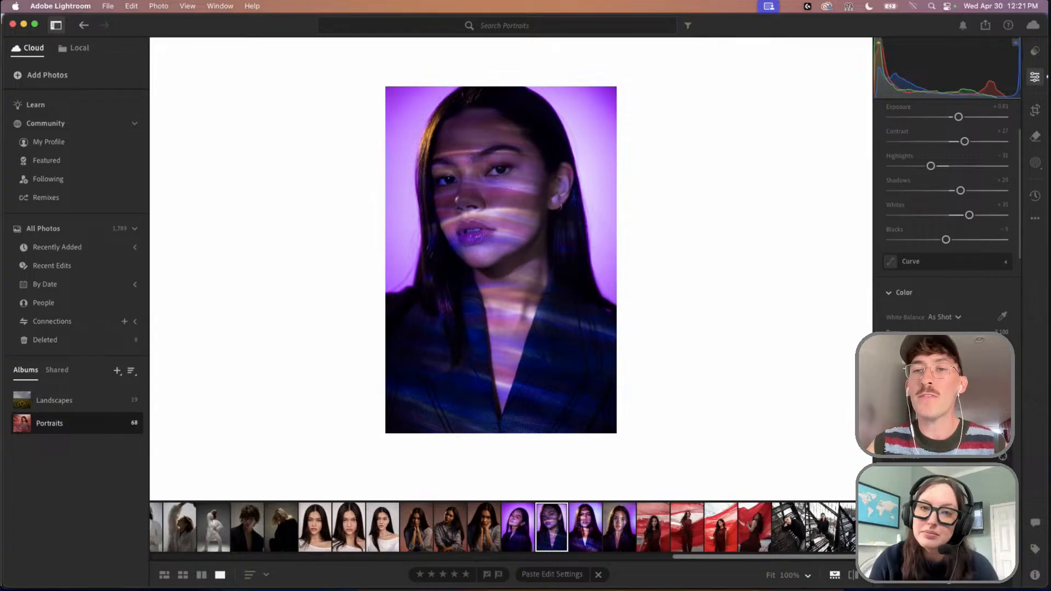
drag(939, 342, 943, 342)
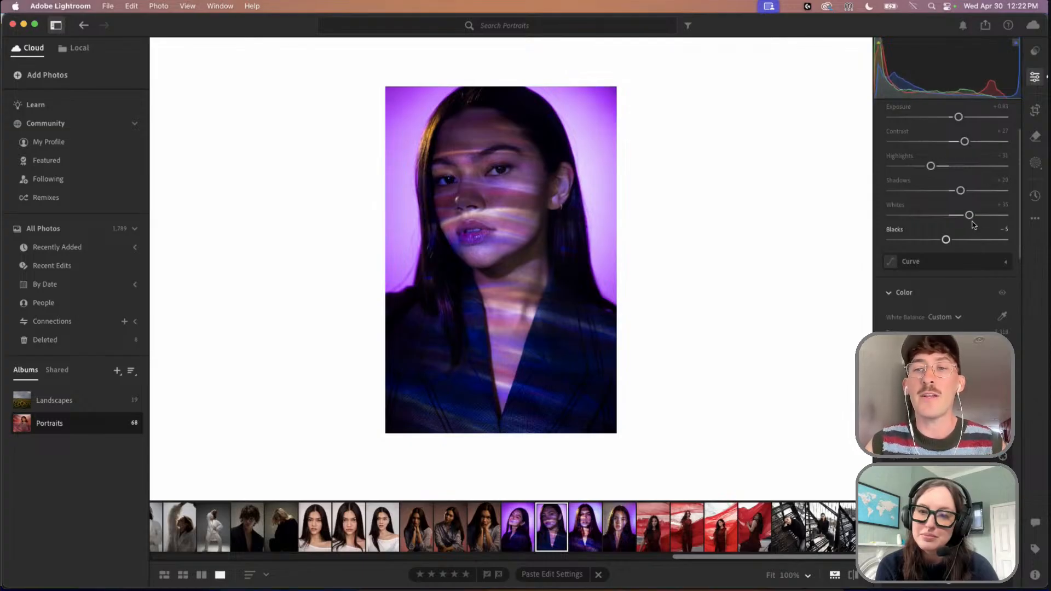
drag(969, 216, 982, 219)
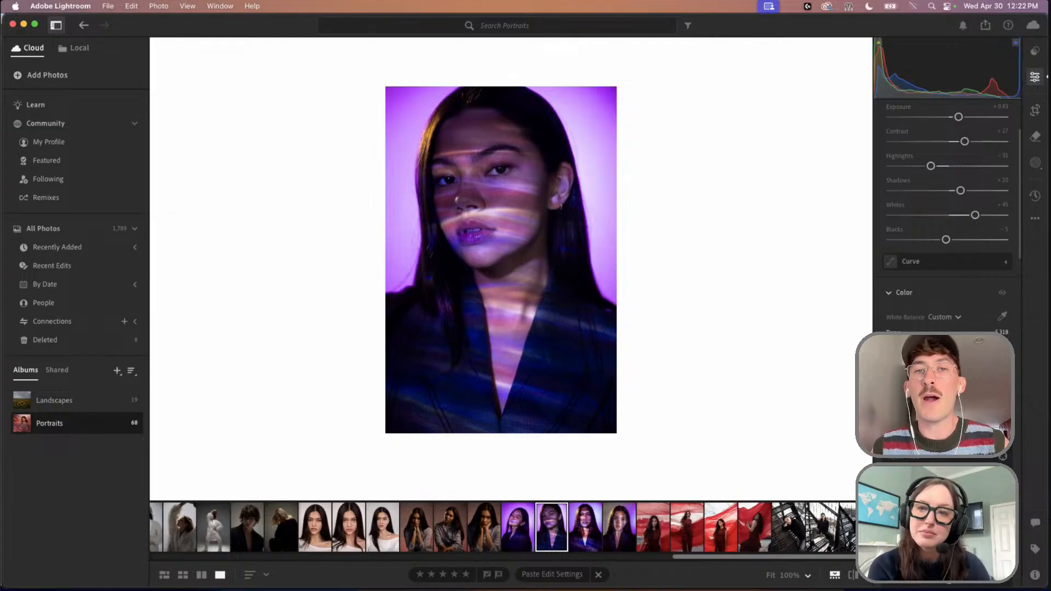
drag(948, 342, 952, 342)
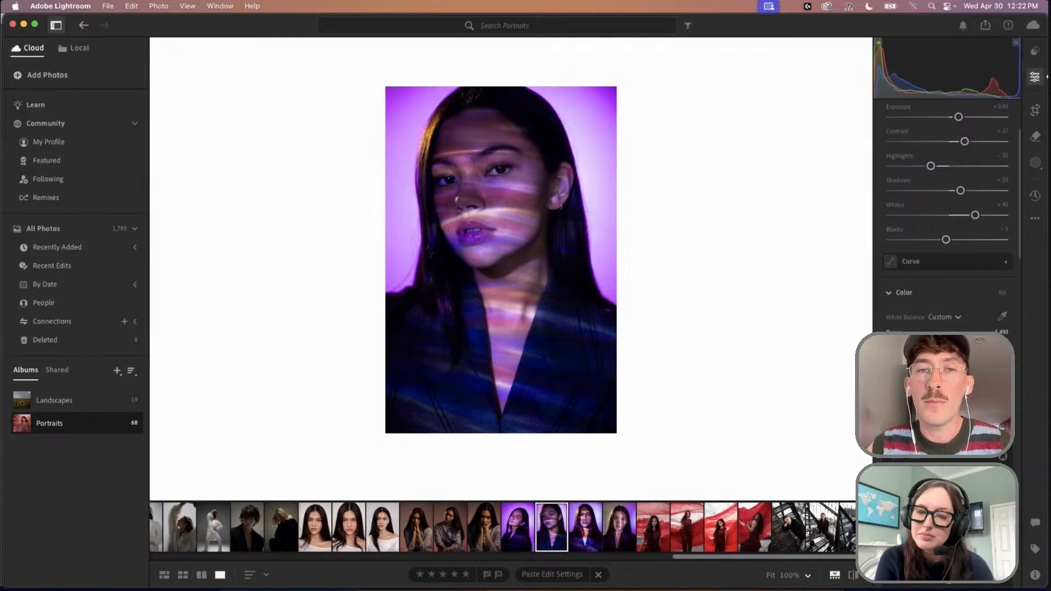
scroll(948, 218, down, 2)
scroll(947, 219, down, 3)
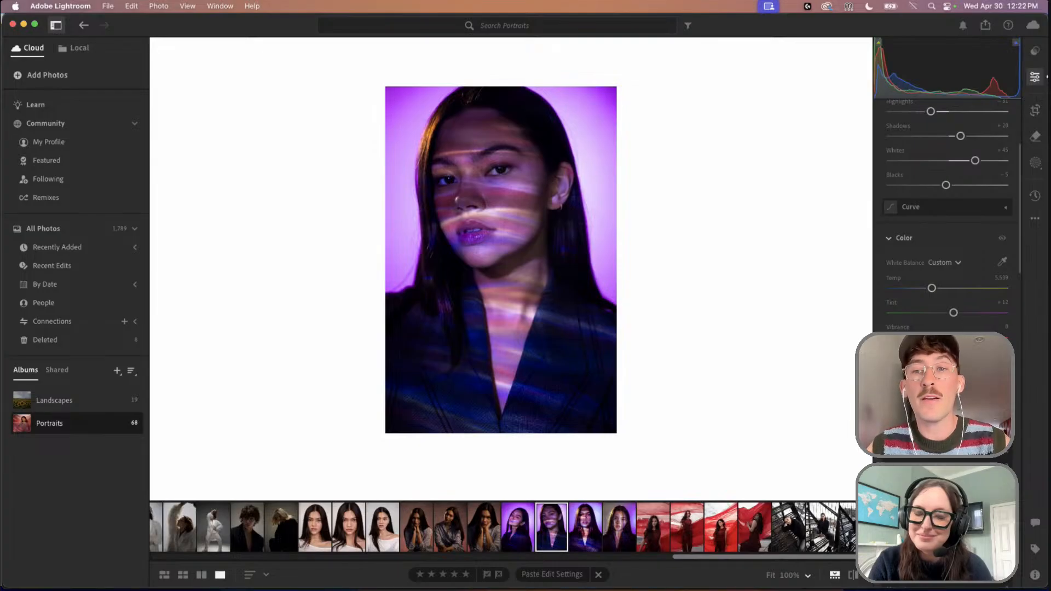
drag(953, 314, 952, 319)
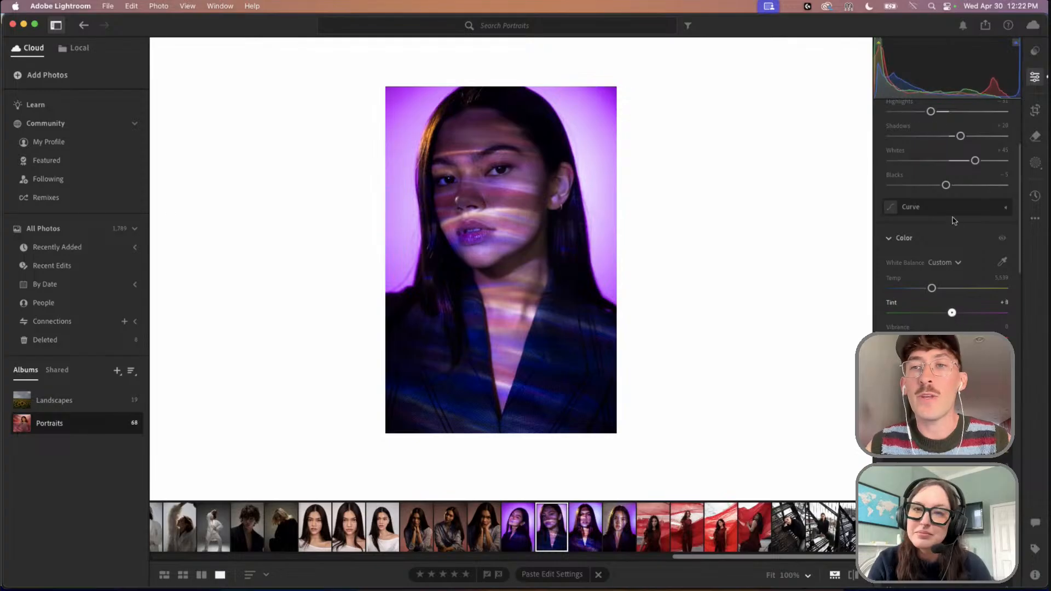
Set the purple portrait's Whites to +40 and Highlights to about -25
scroll(966, 200, up, 2)
mouse_move(975, 201)
mouse_down()
mouse_move(983, 207)
mouse_move(972, 206)
mouse_up()
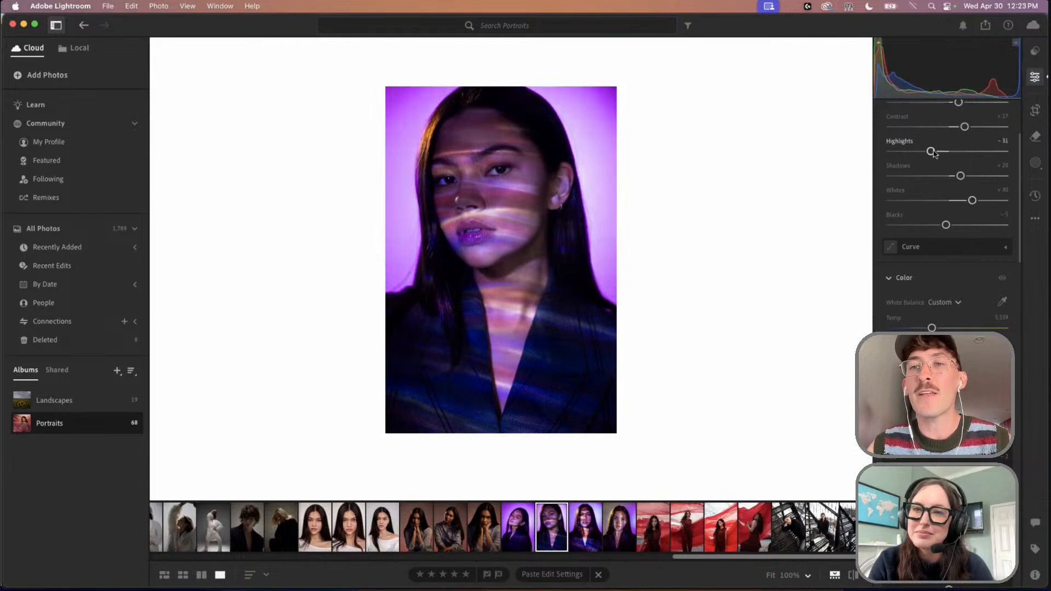
mouse_move(931, 153)
mouse_down()
mouse_move(916, 155)
mouse_move(937, 158)
mouse_up()
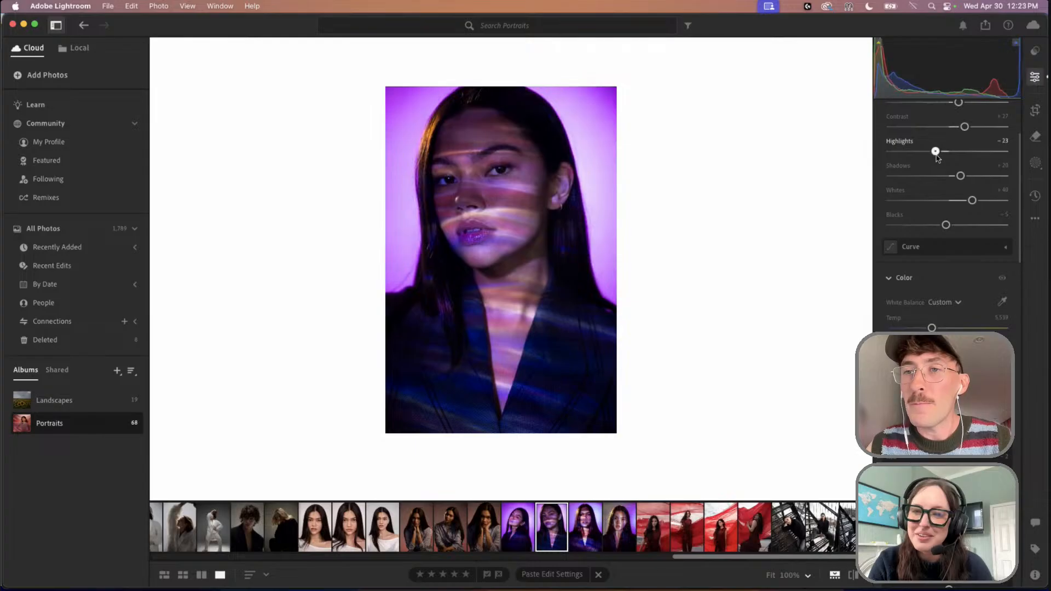
Set the Orange hue to -20 in the Color Mixer and fine-tune the Red, Yellow and Green hues
scroll(936, 159, down, 5)
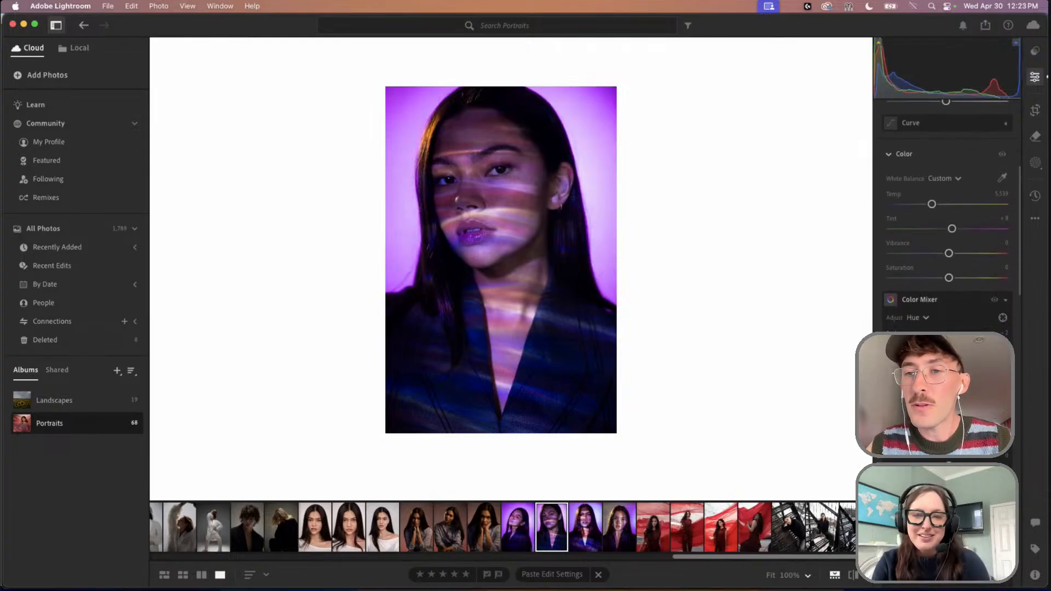
scroll(972, 328, down, 8)
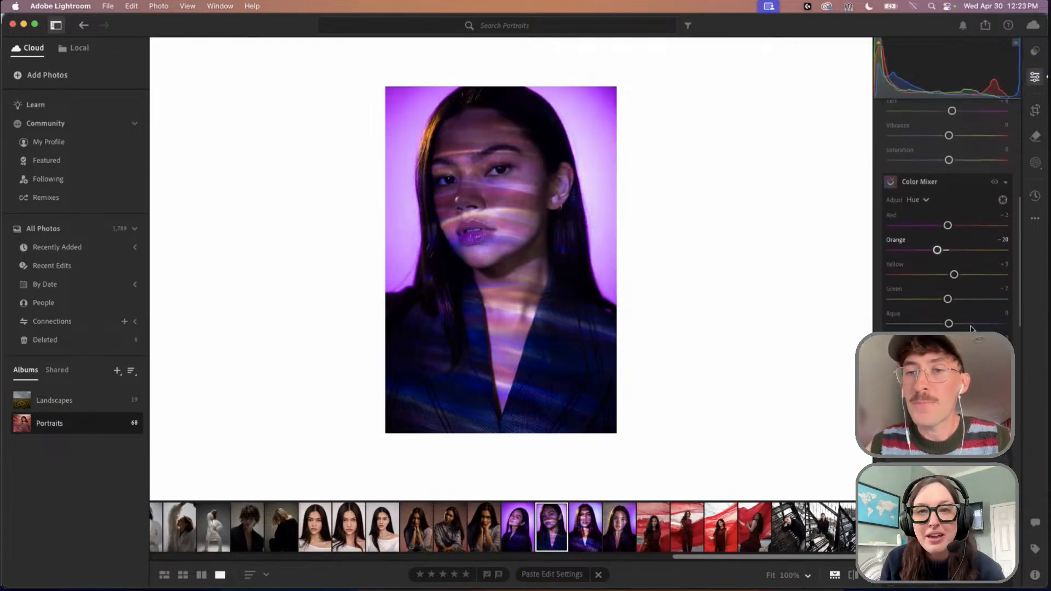
scroll(972, 328, down, 1)
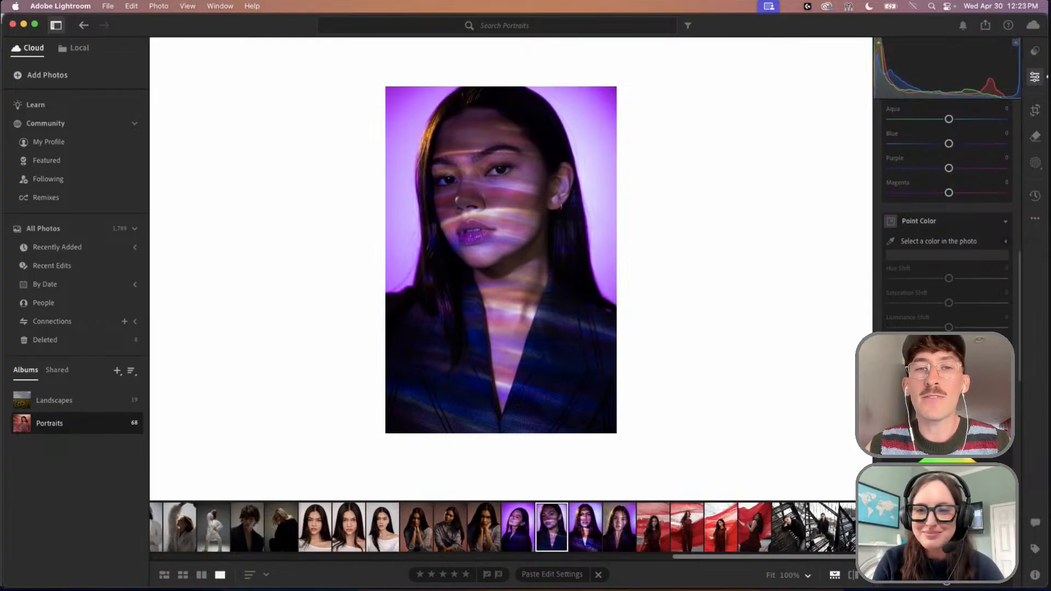
Tint the portrait's shadows yellow in Color Grading with Hue 51, Saturation 15 and Luminance +6
scroll(946, 219, down, 5)
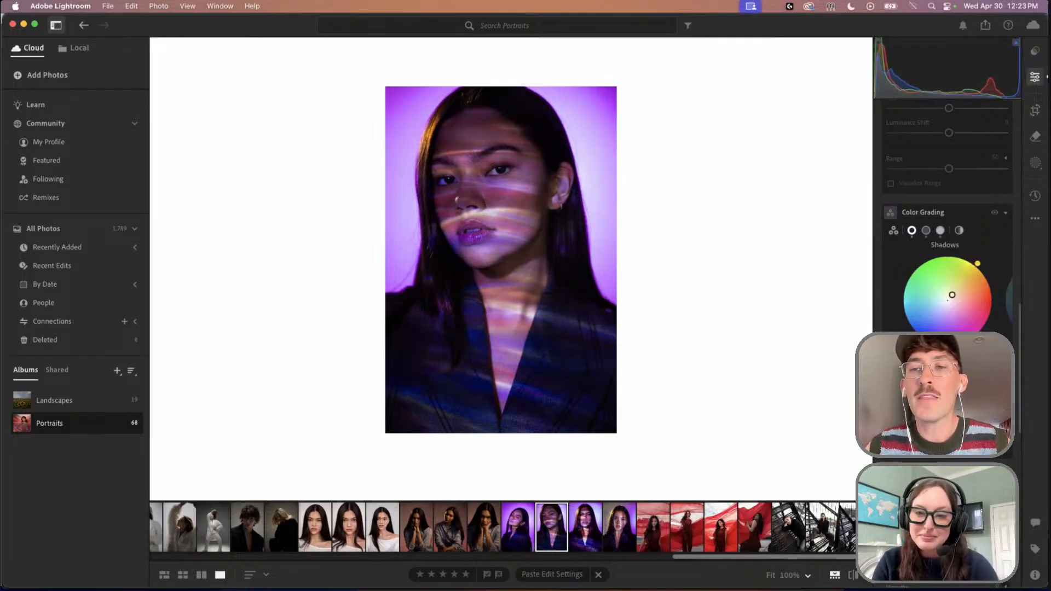
scroll(947, 219, down, 3)
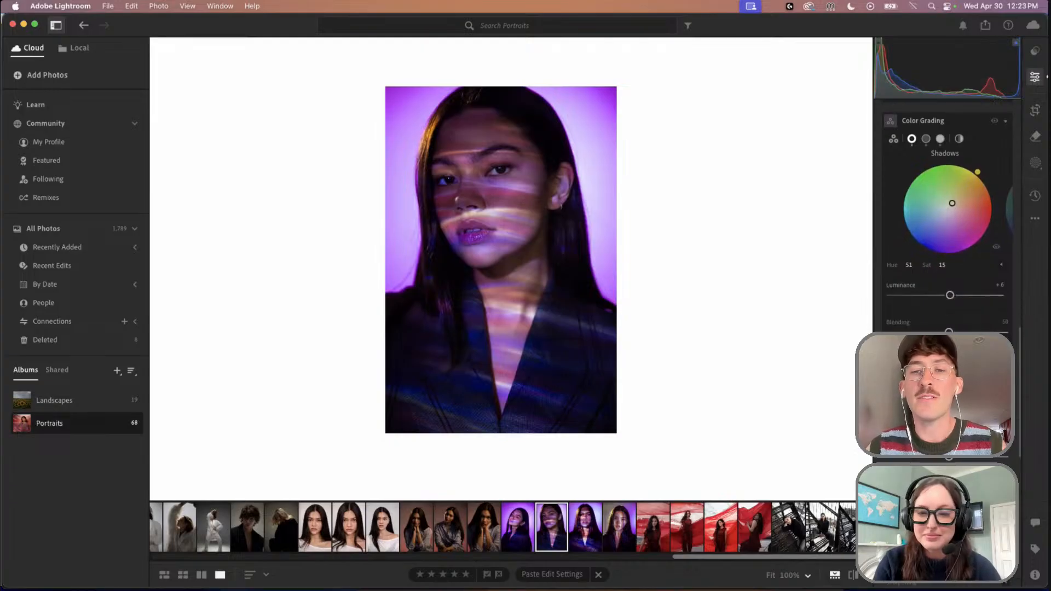
scroll(947, 219, down, 3)
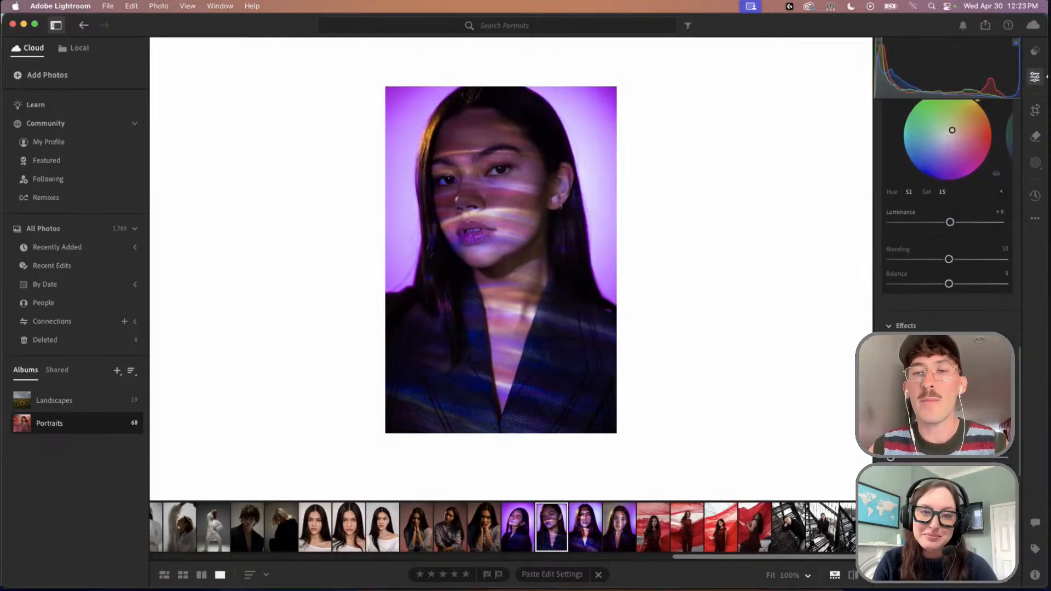
Set the portrait's Clarity to +10 in Effects and recheck its Color, Color Mixer and Point Color settings
scroll(947, 219, up, 1)
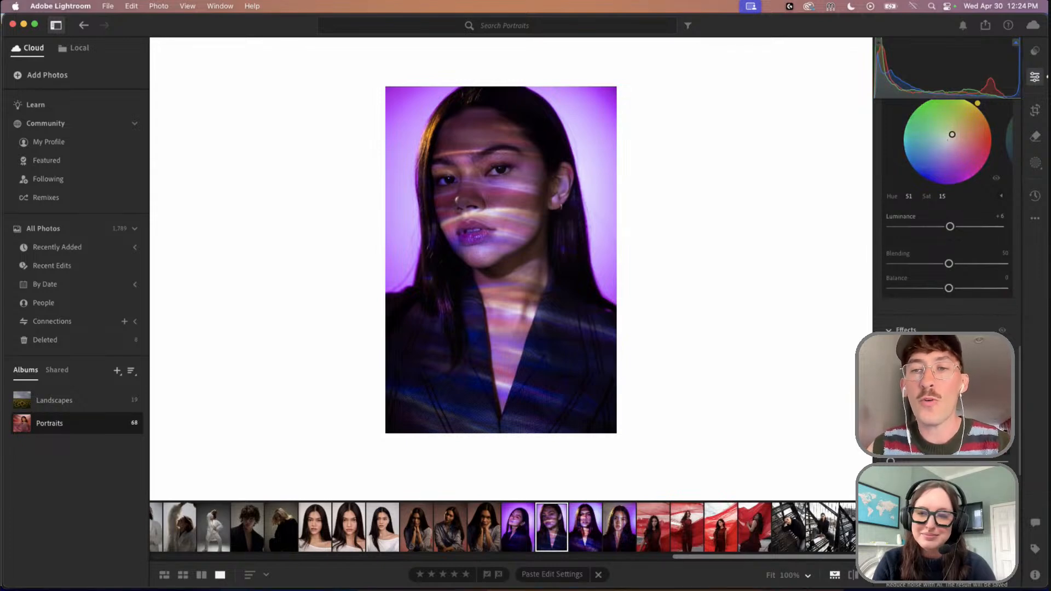
scroll(947, 208, up, 5)
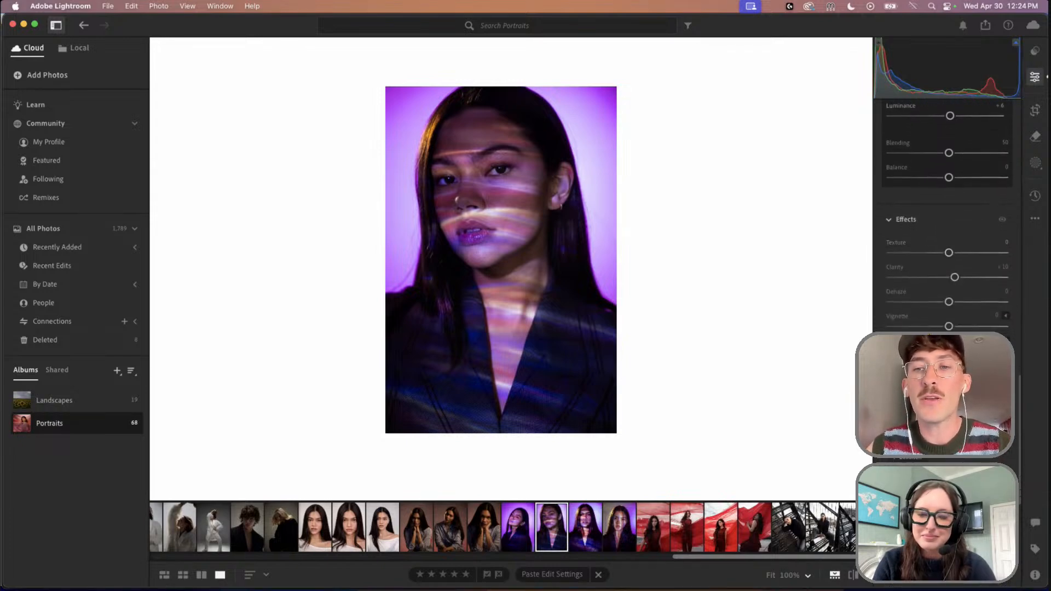
scroll(948, 211, up, 8)
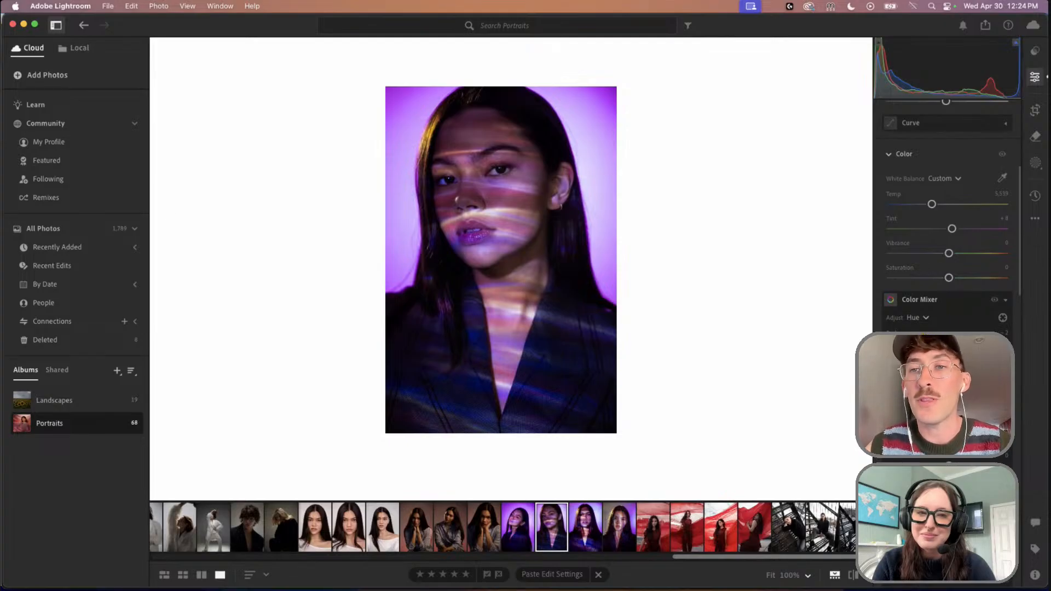
scroll(981, 239, down, 8)
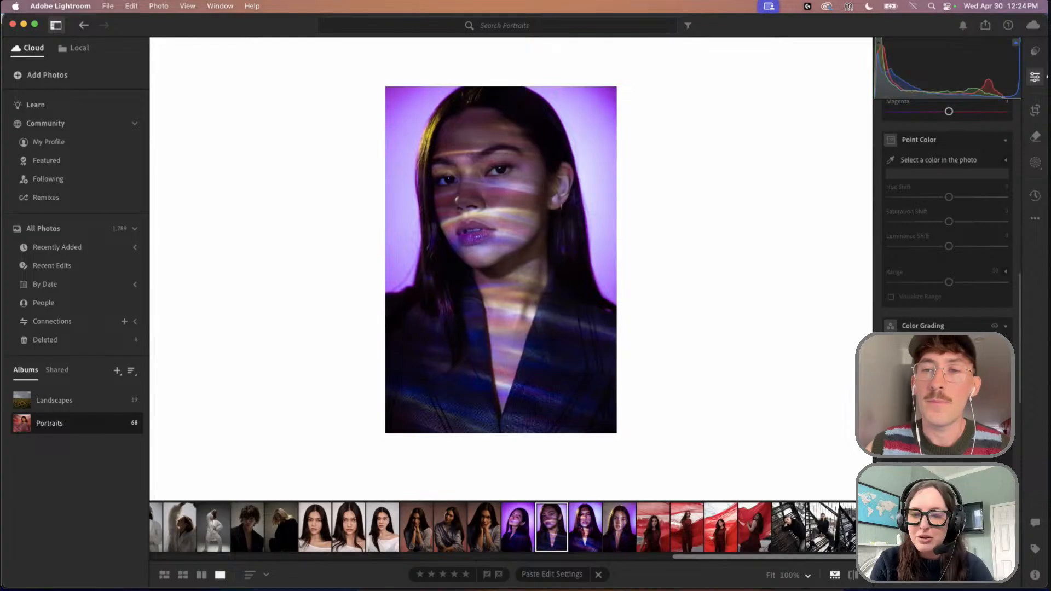
Refine the purple portrait's light with Highlights -15, Contrast +30 and Exposure +0.85
scroll(968, 307, up, 15)
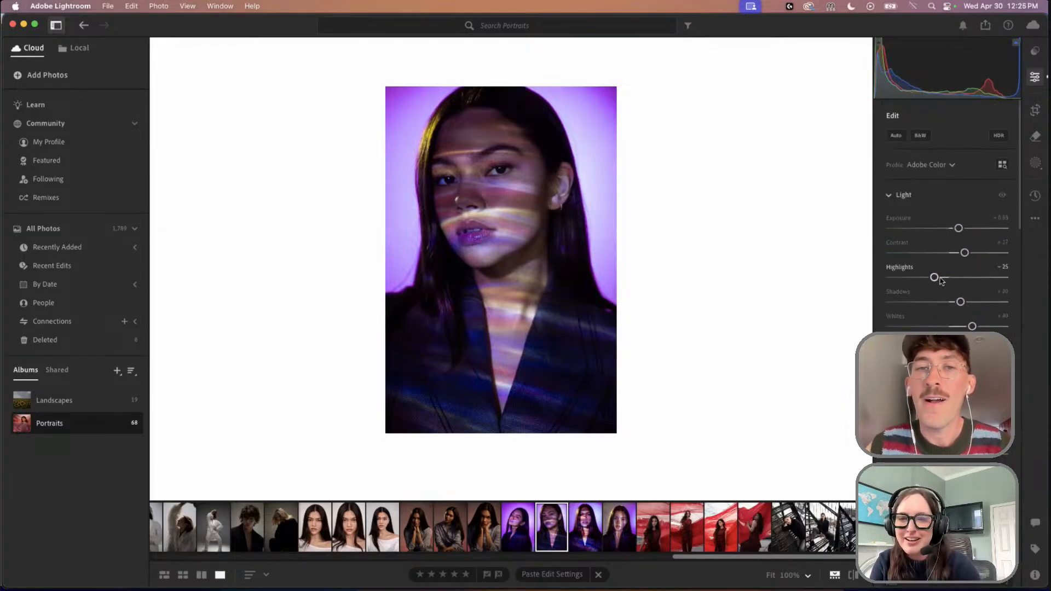
drag(935, 278, 966, 254)
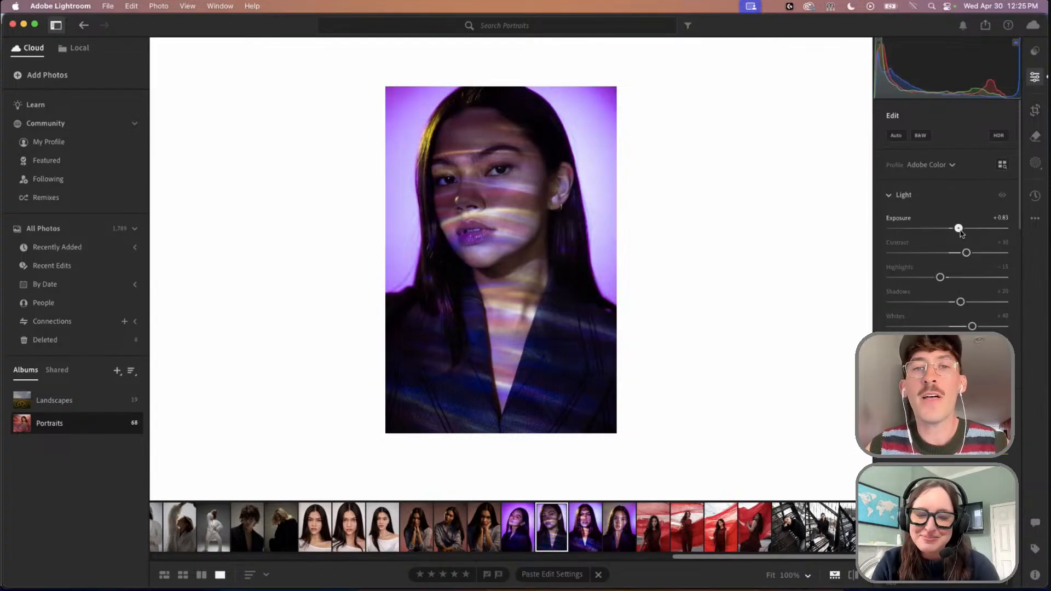
drag(959, 229, 958, 229)
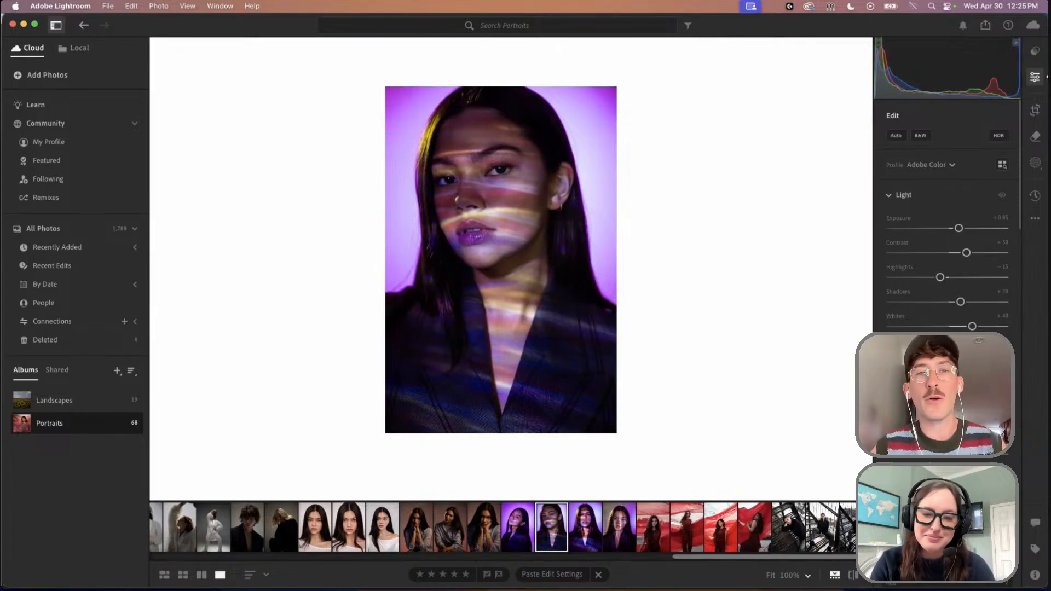
scroll(964, 460, down, 5)
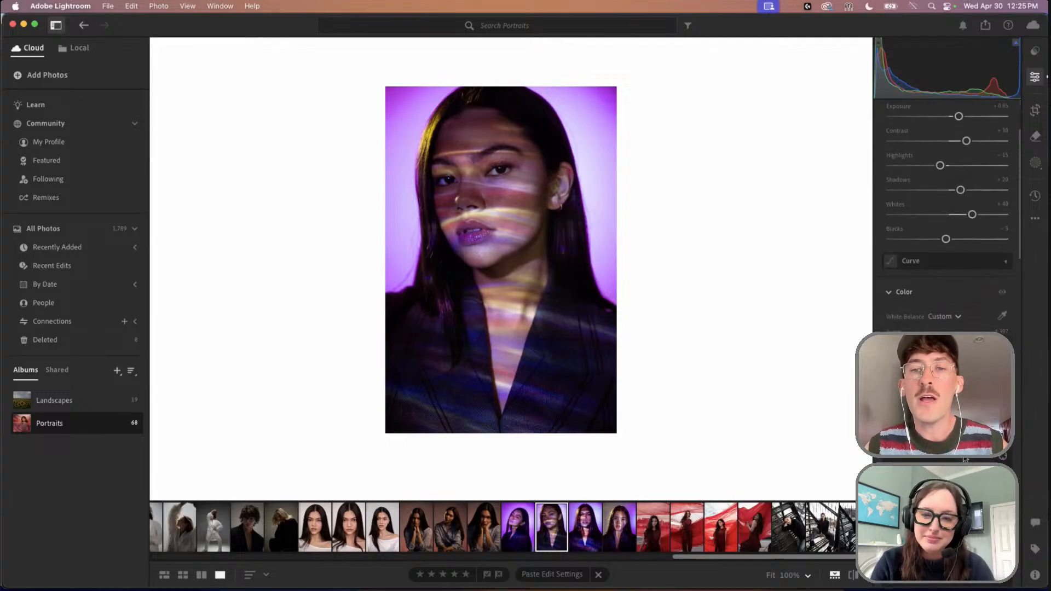
Set the Color Mixer's Orange hue to +17 and Blue hue to -17 on the purple portrait
scroll(964, 460, down, 4)
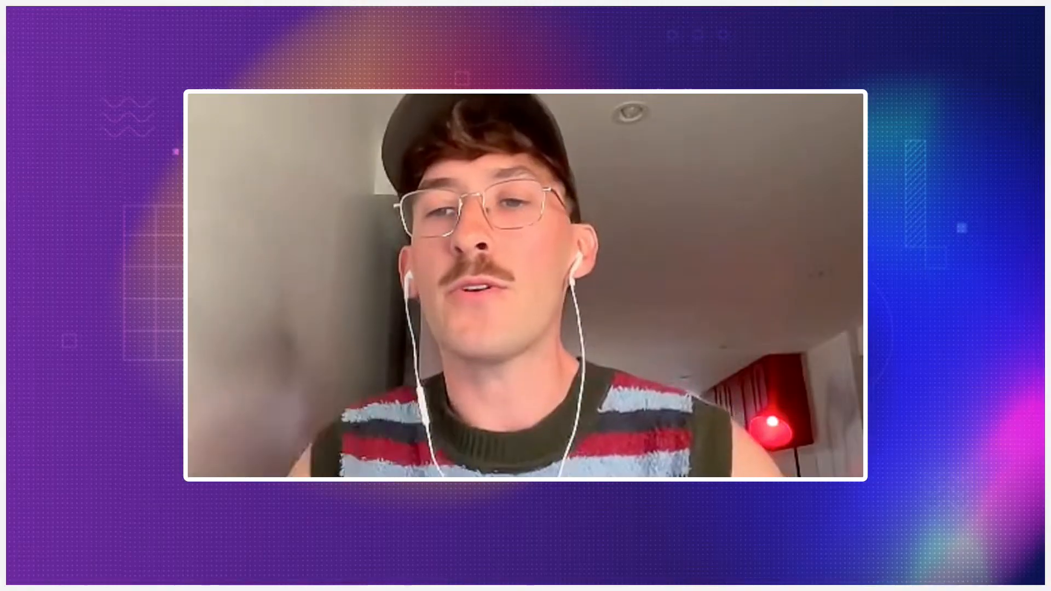
scroll(964, 354, down, 3)
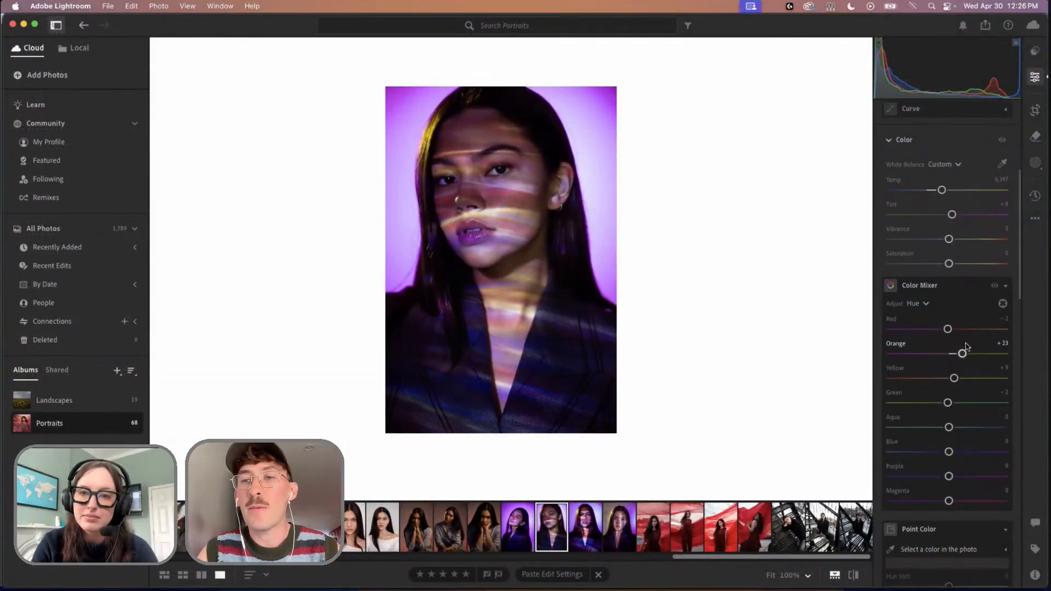
mouse_move(962, 354)
mouse_down()
mouse_move(971, 354)
mouse_move(943, 356)
mouse_move(961, 367)
mouse_up()
scroll(975, 368, down, 4)
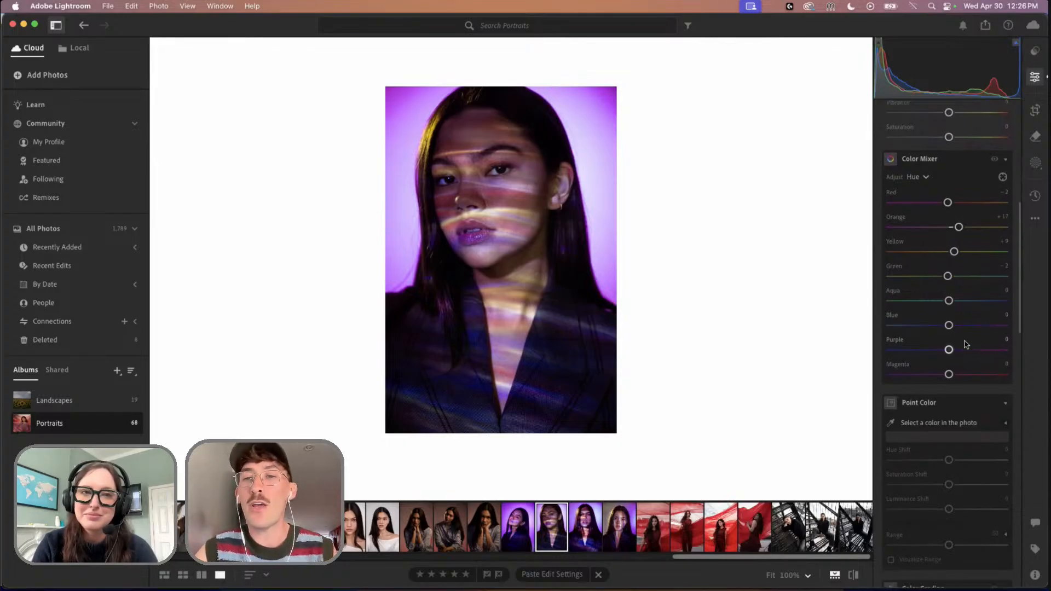
scroll(964, 344, down, 1)
mouse_move(949, 313)
mouse_down()
mouse_move(926, 316)
mouse_move(958, 316)
mouse_move(943, 322)
mouse_up()
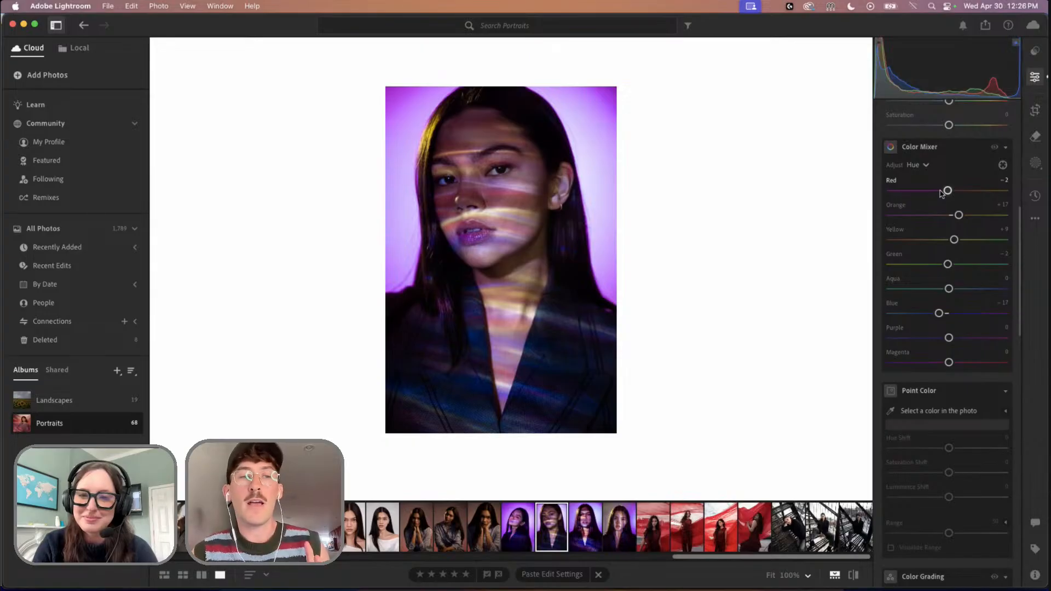
Set the portrait's Clarity to +12 in Effects and check its Detail, Optics and Lens Blur settings
scroll(962, 378, down, 6)
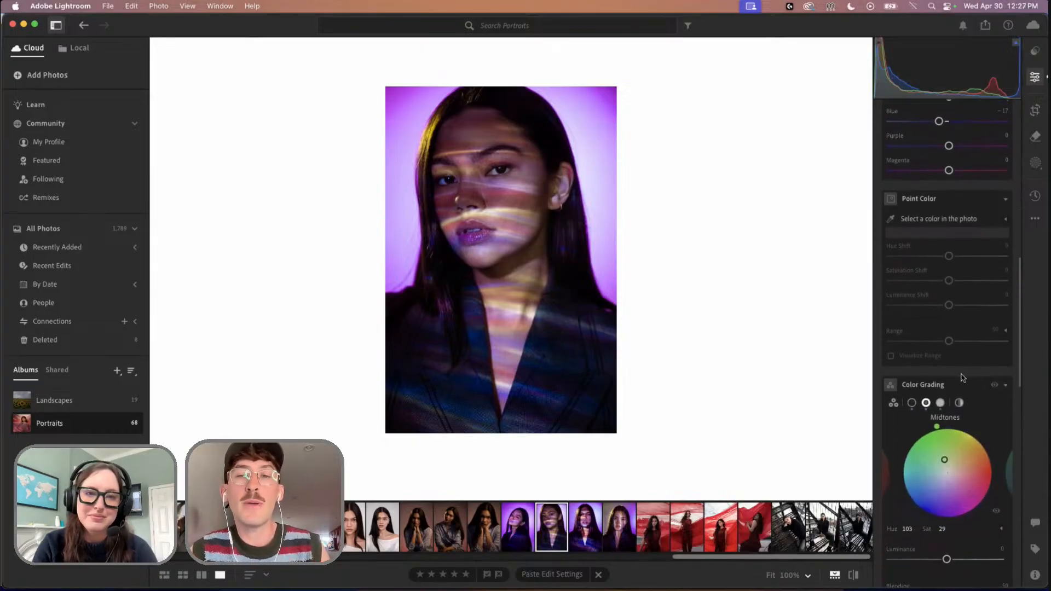
scroll(962, 377, down, 9)
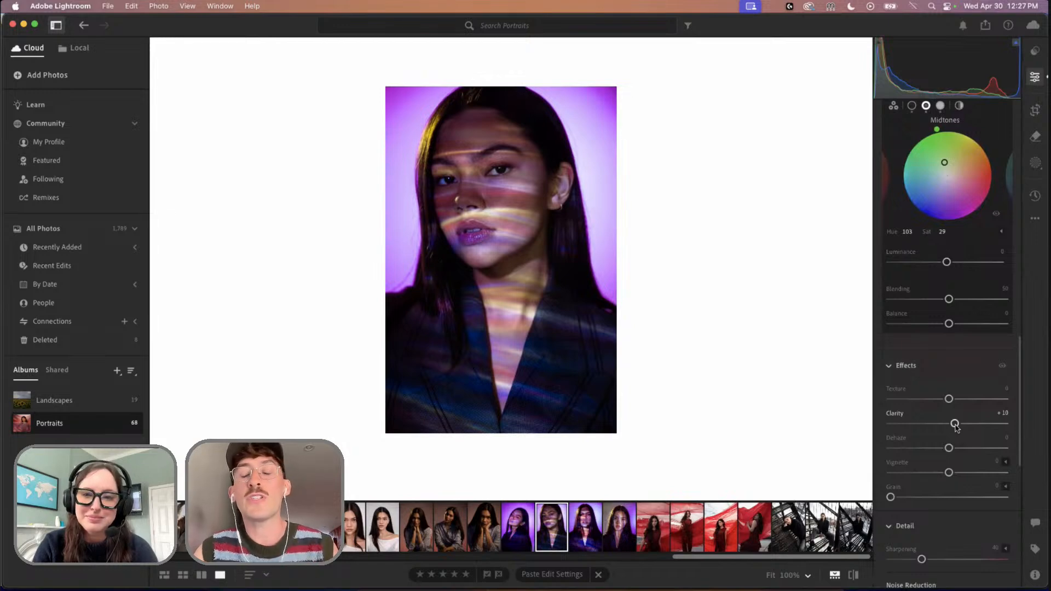
drag(955, 426, 957, 426)
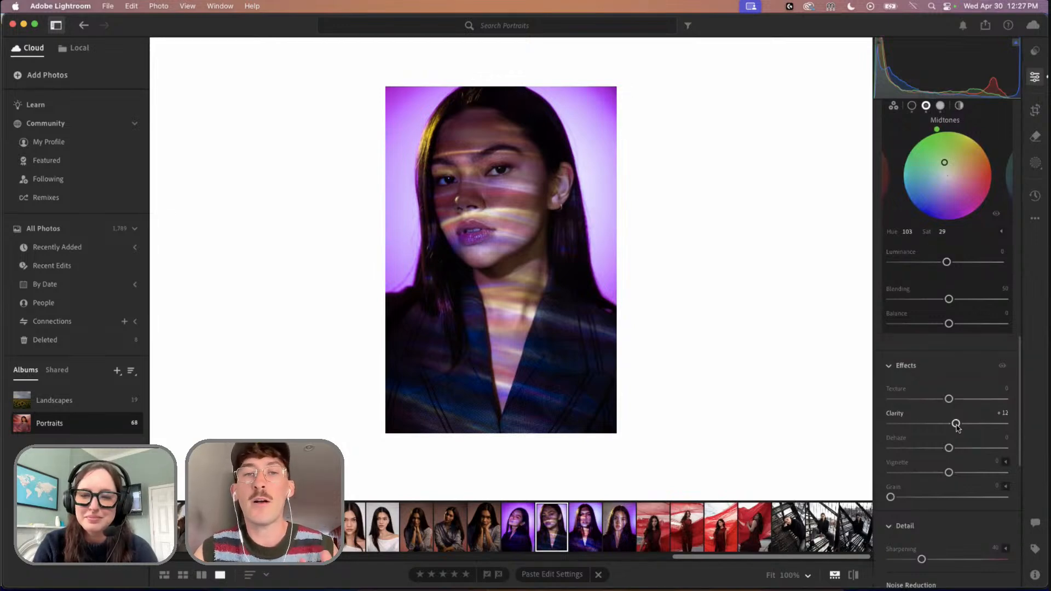
scroll(953, 435, down, 4)
scroll(936, 448, down, 5)
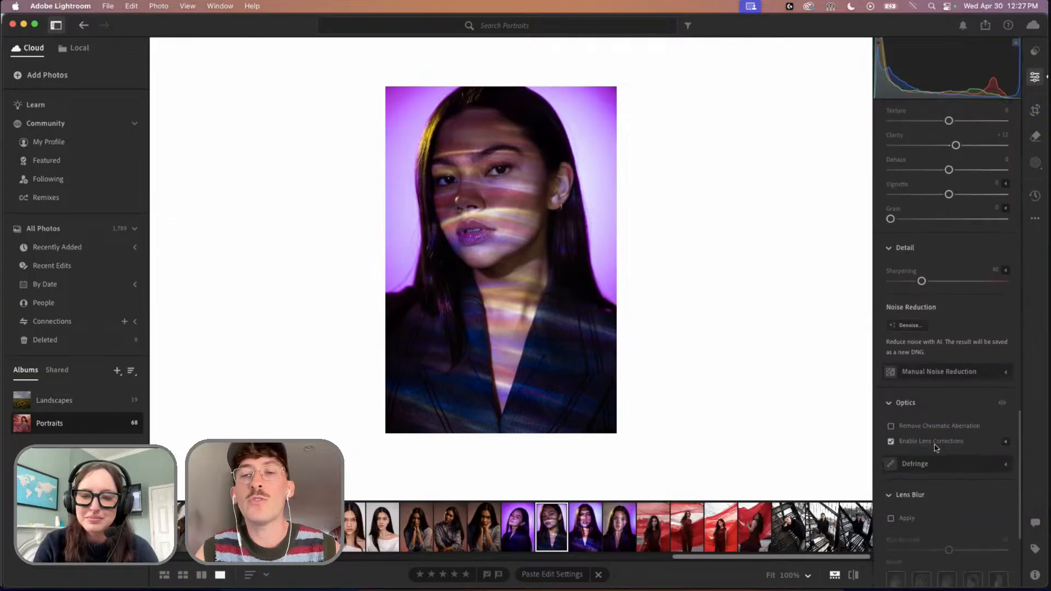
scroll(935, 448, down, 6)
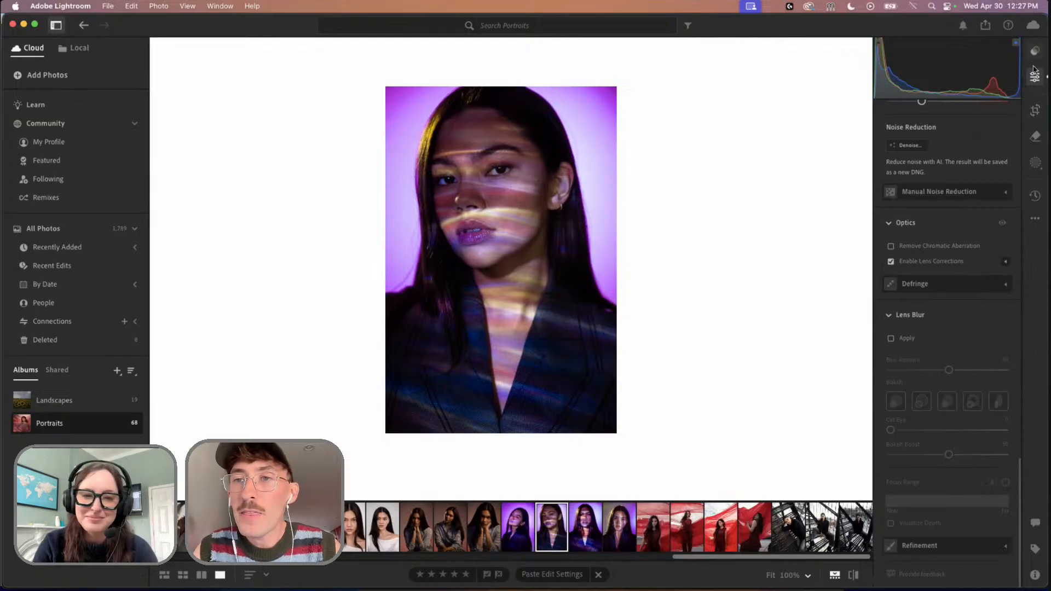
Create a mask of the entire person and add the background to that same mask
click(1036, 164)
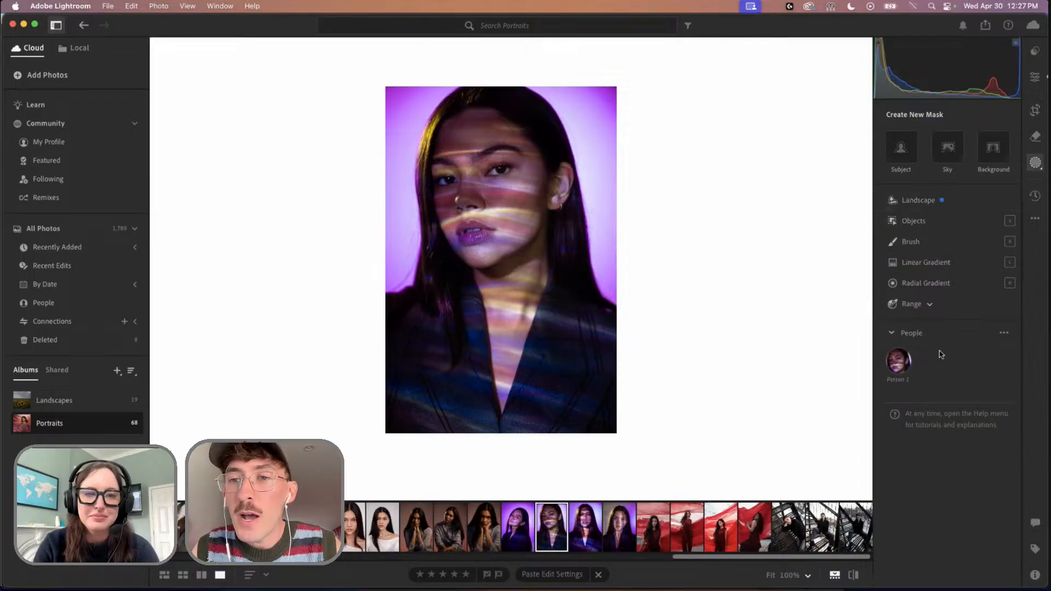
click(900, 361)
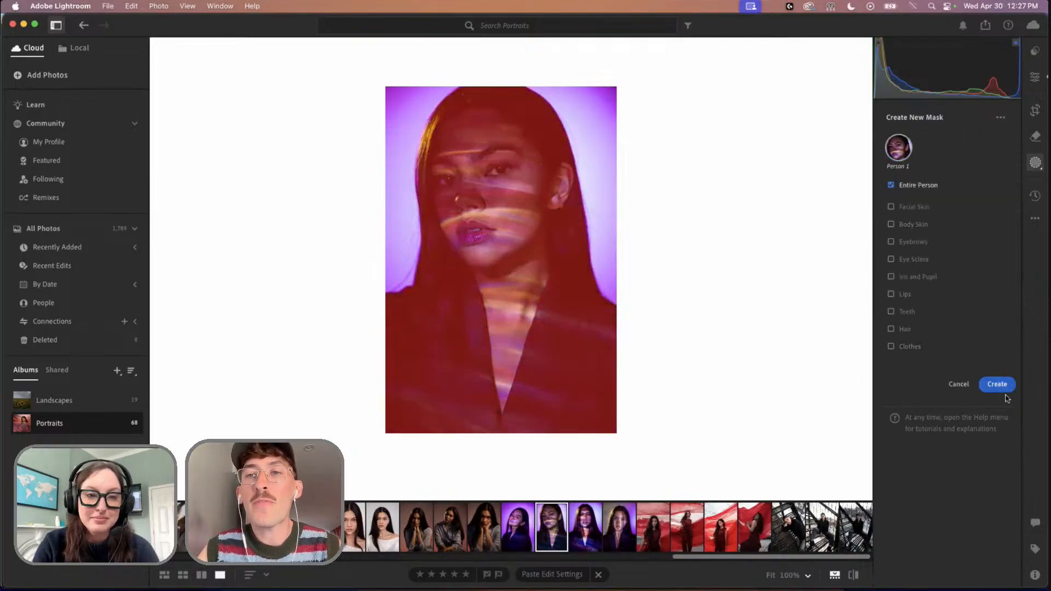
click(1005, 387)
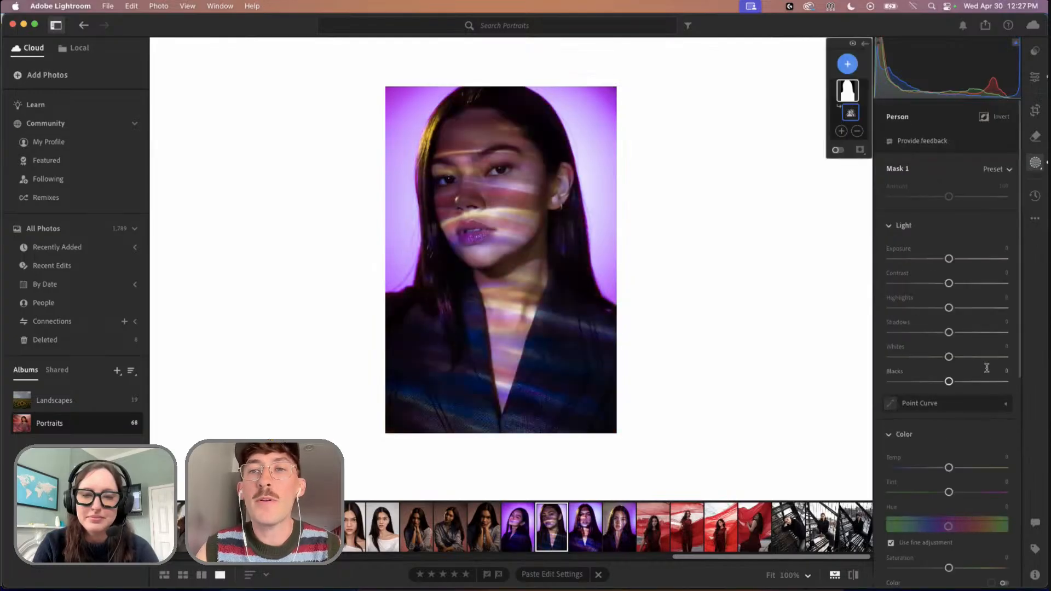
click(1034, 164)
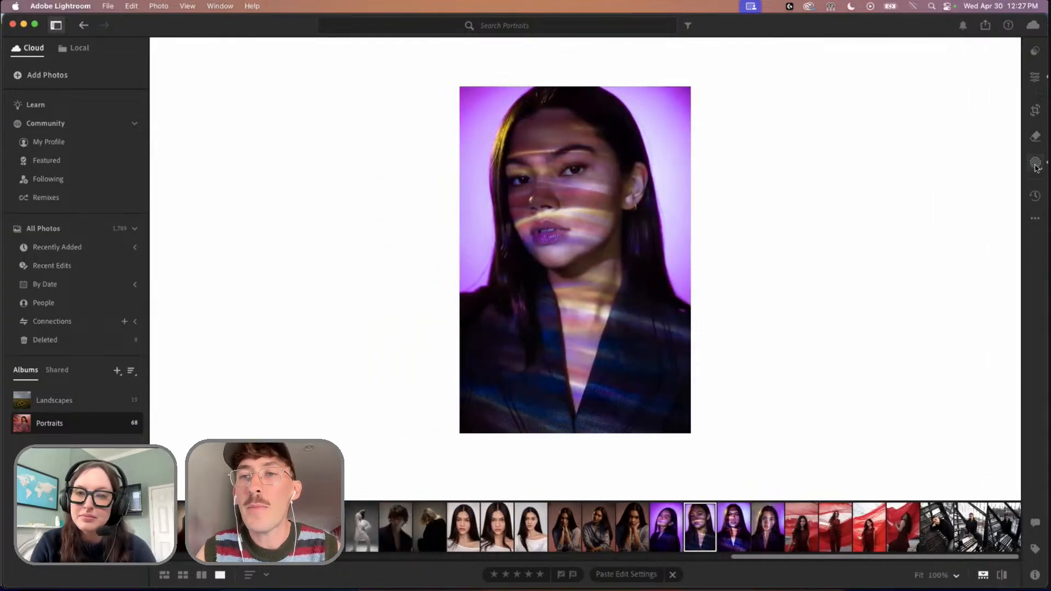
click(1034, 165)
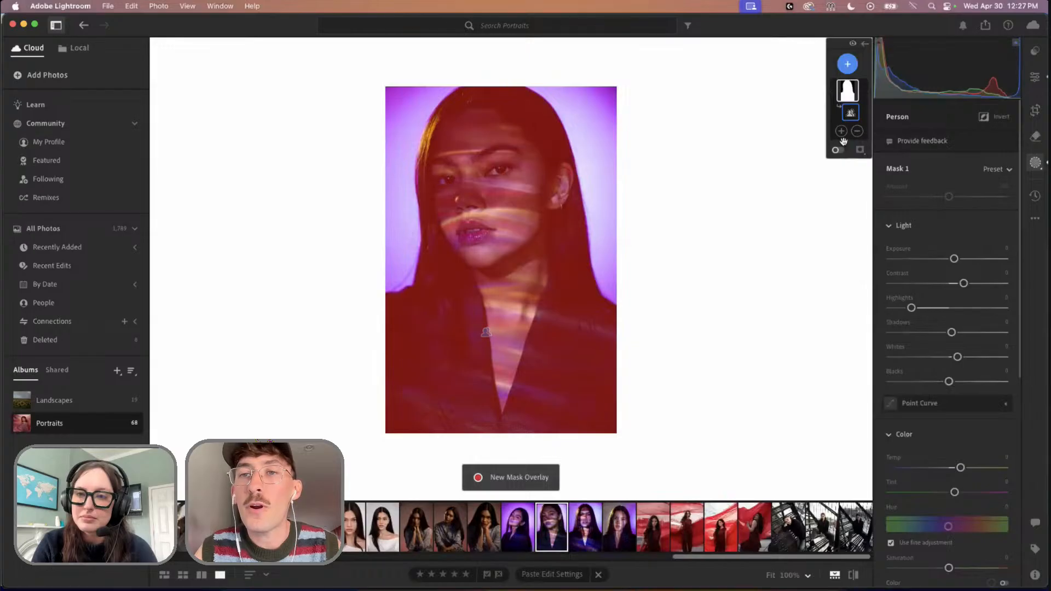
click(841, 131)
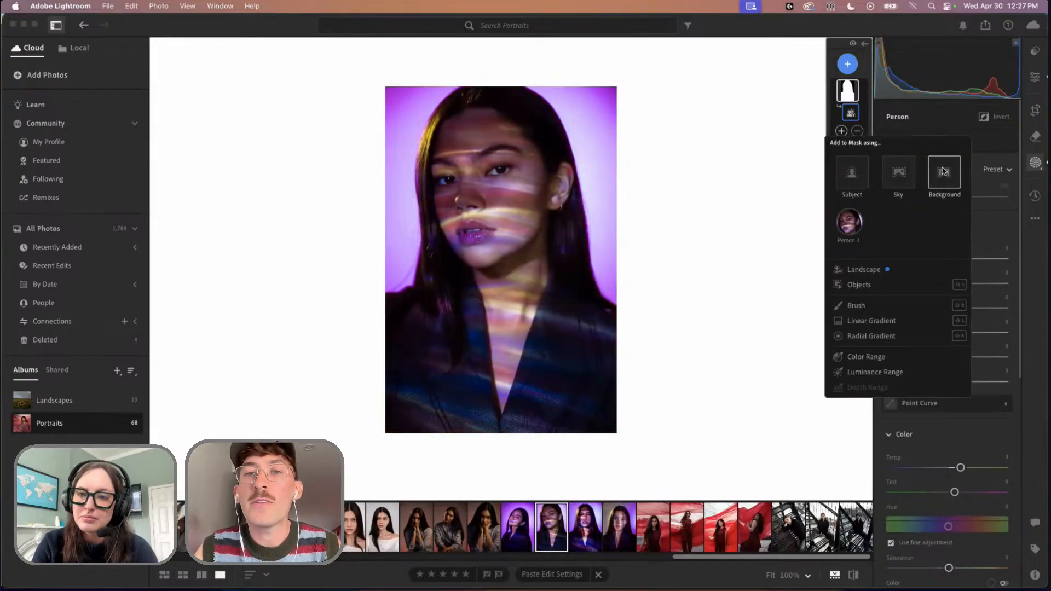
click(943, 171)
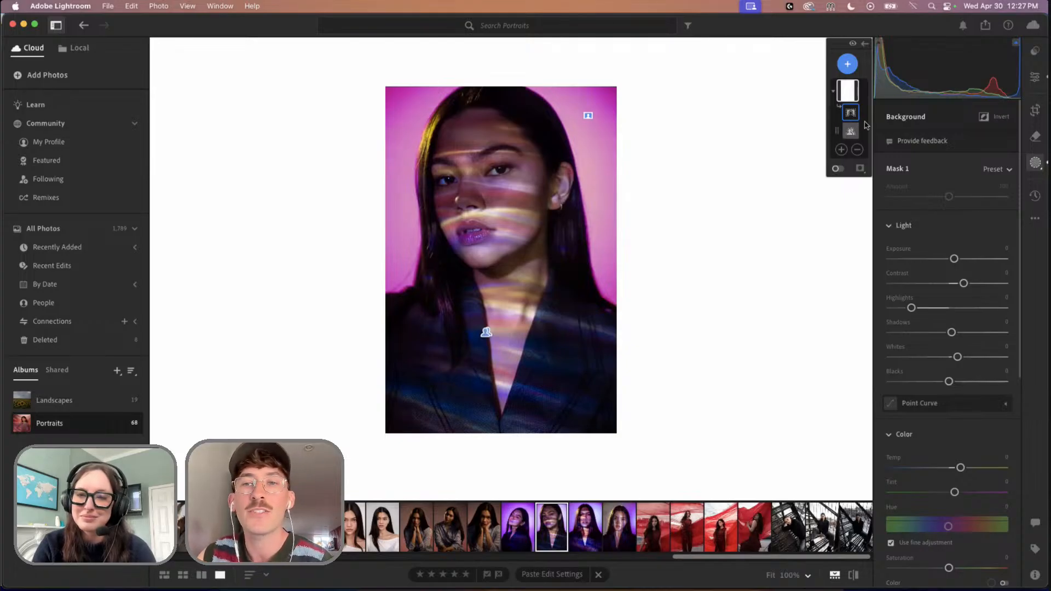
Try lowering Exposure to -0.20 with the background component of the combined mask selected
click(851, 94)
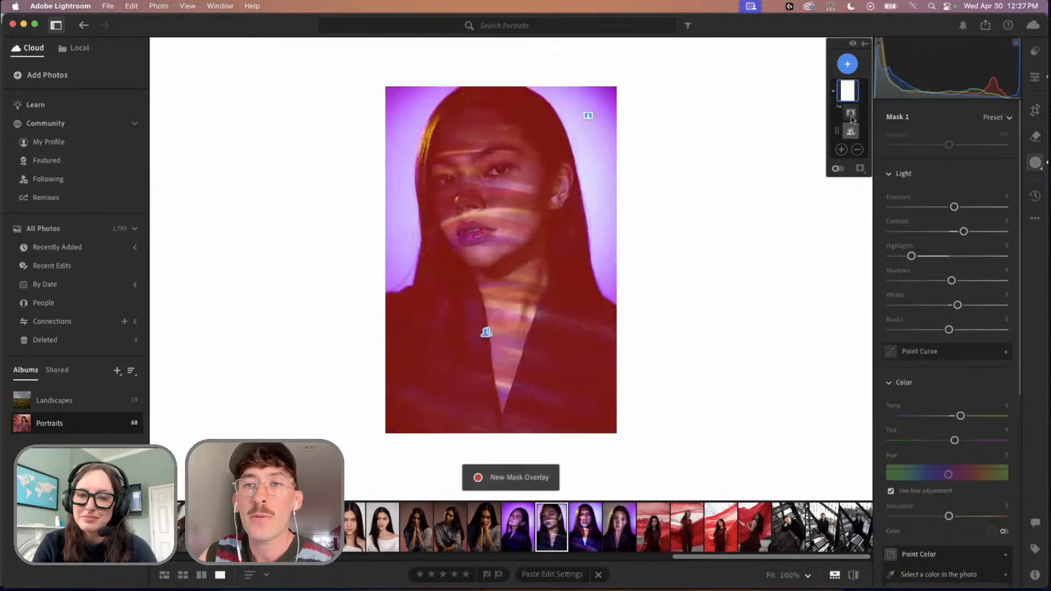
click(851, 116)
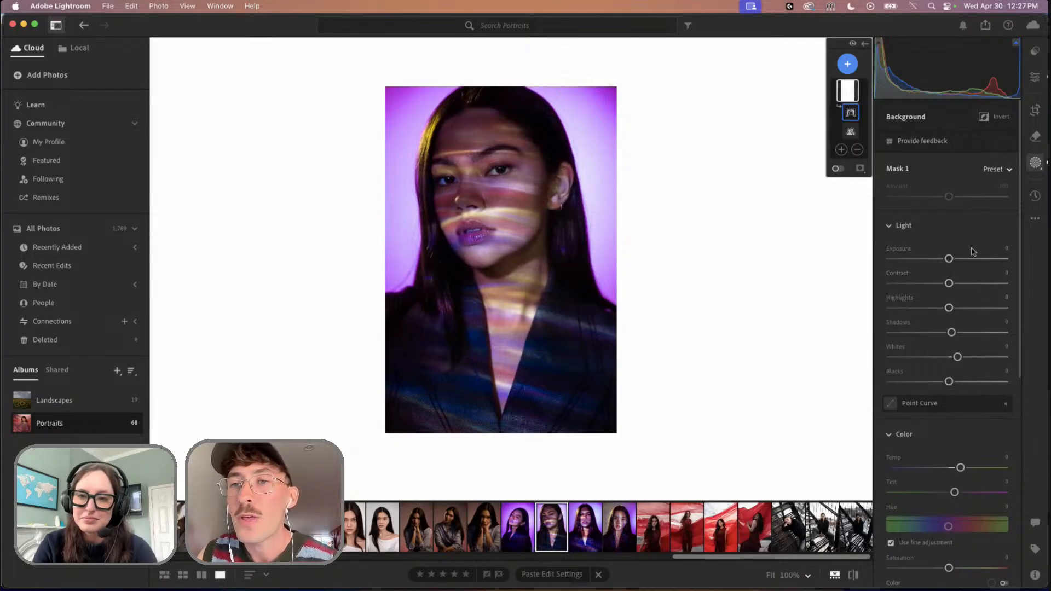
drag(956, 260, 949, 259)
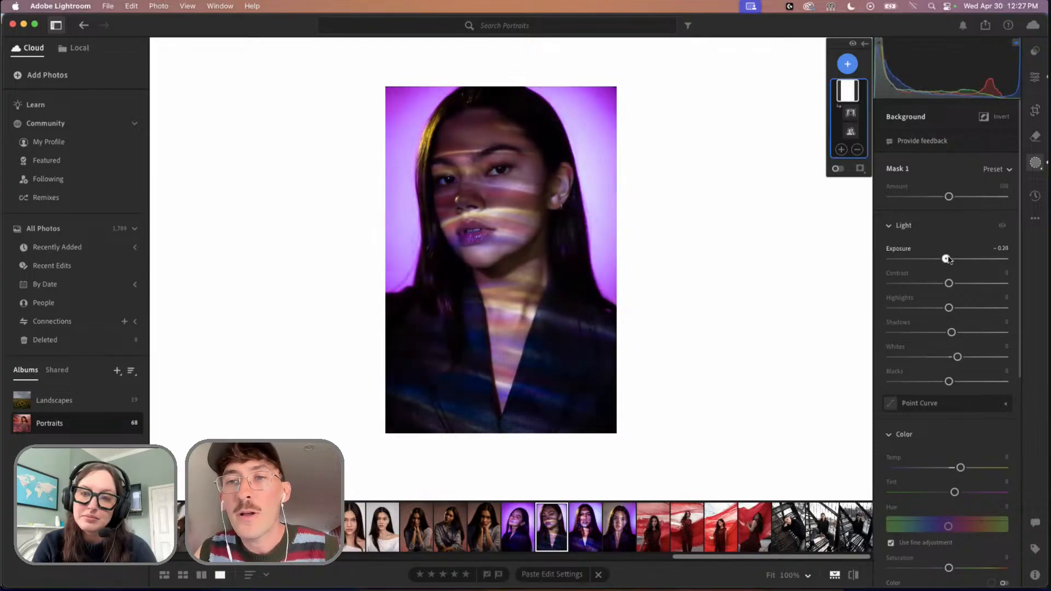
Select the person component of the combined mask and add another background selection to the mask
click(851, 133)
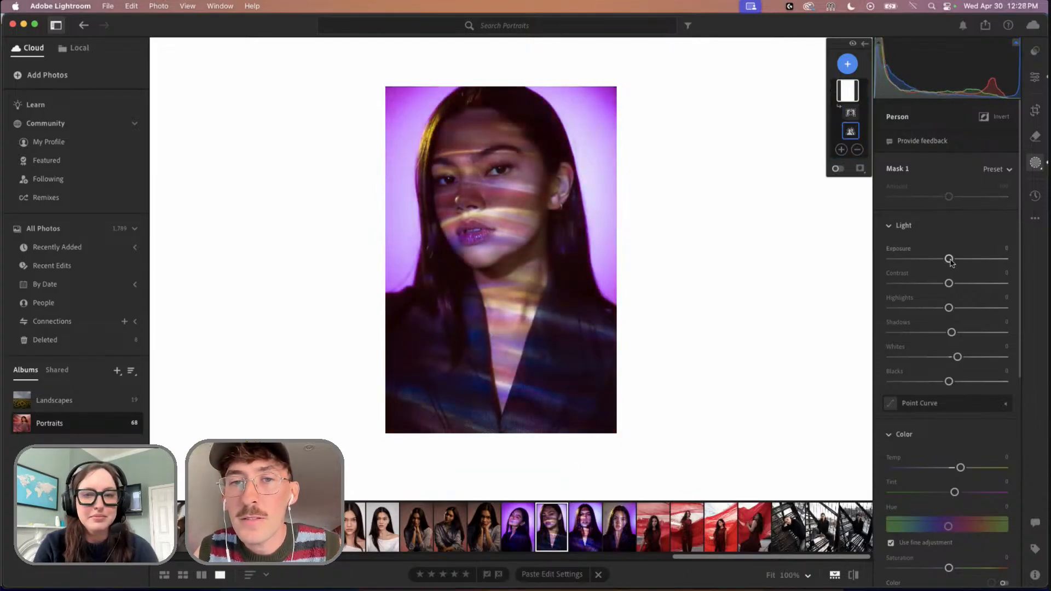
click(841, 149)
click(944, 191)
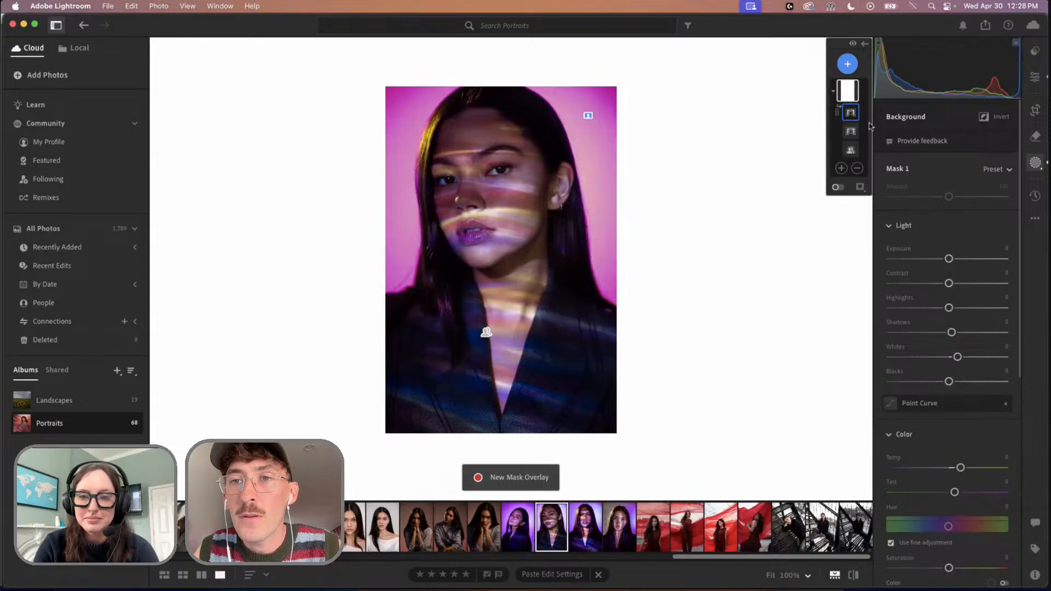
Create a separate mask for the background and set its Exposure to -1.04
click(851, 72)
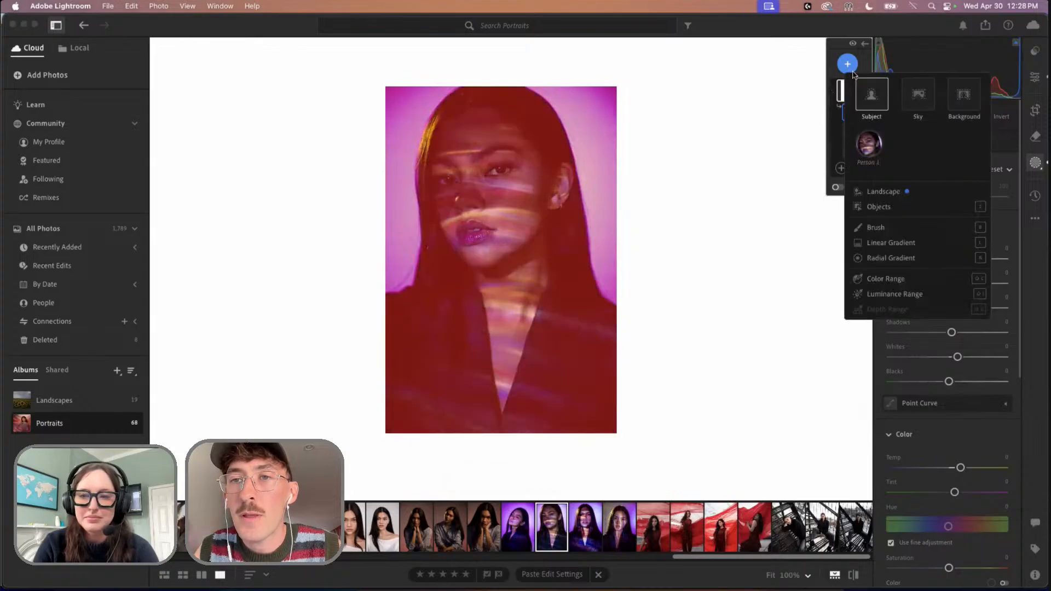
click(964, 96)
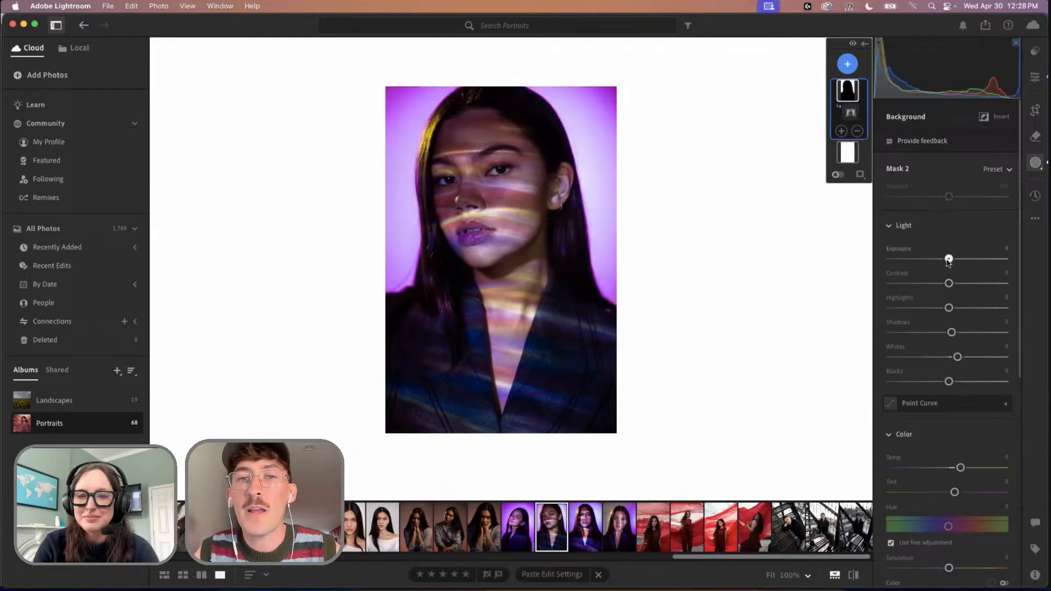
drag(949, 261, 936, 264)
scroll(949, 383, down, 3)
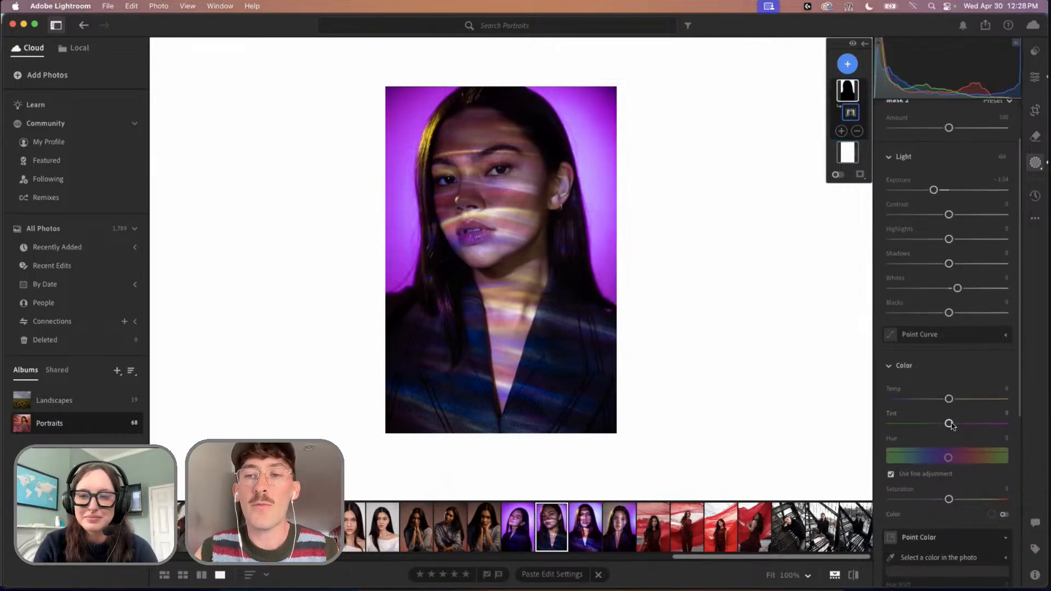
Shift the background mask's color toward blue with Tint -53 and Temp -74
drag(950, 426, 917, 422)
scroll(944, 449, down, 7)
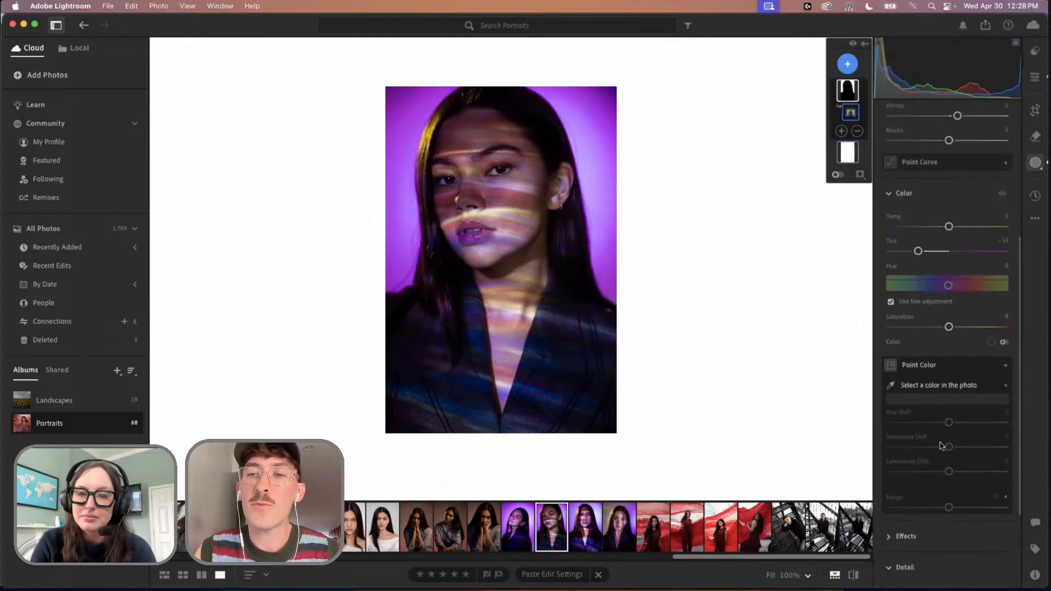
scroll(942, 446, down, 5)
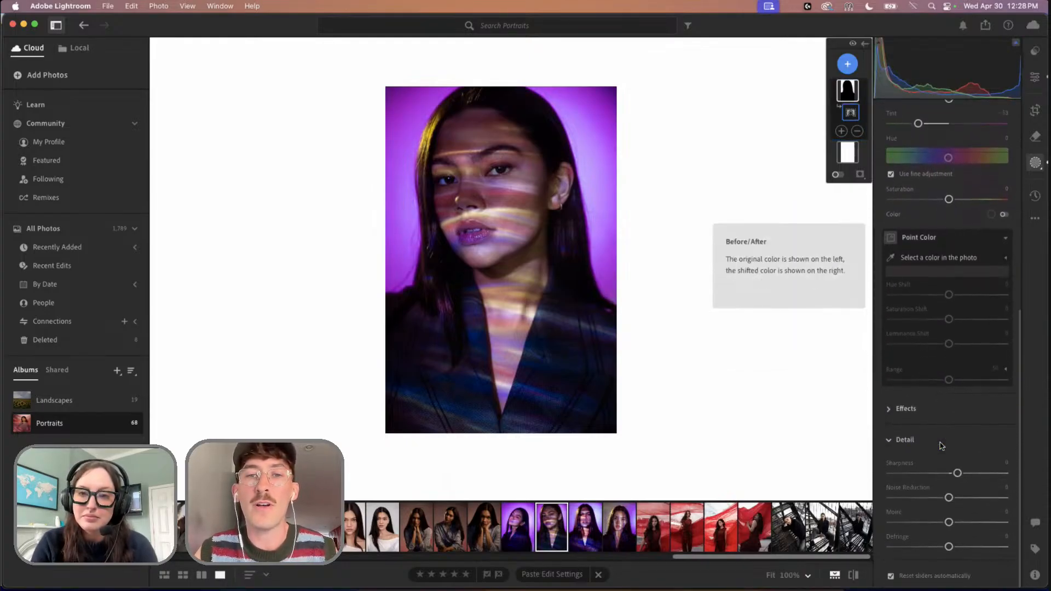
scroll(969, 384, up, 10)
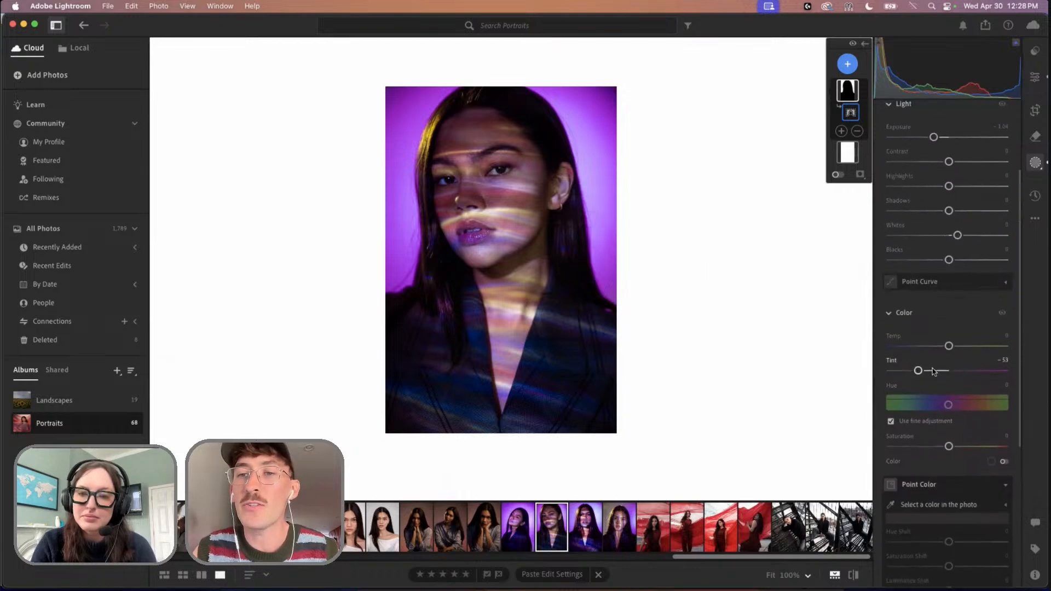
drag(948, 346, 965, 346)
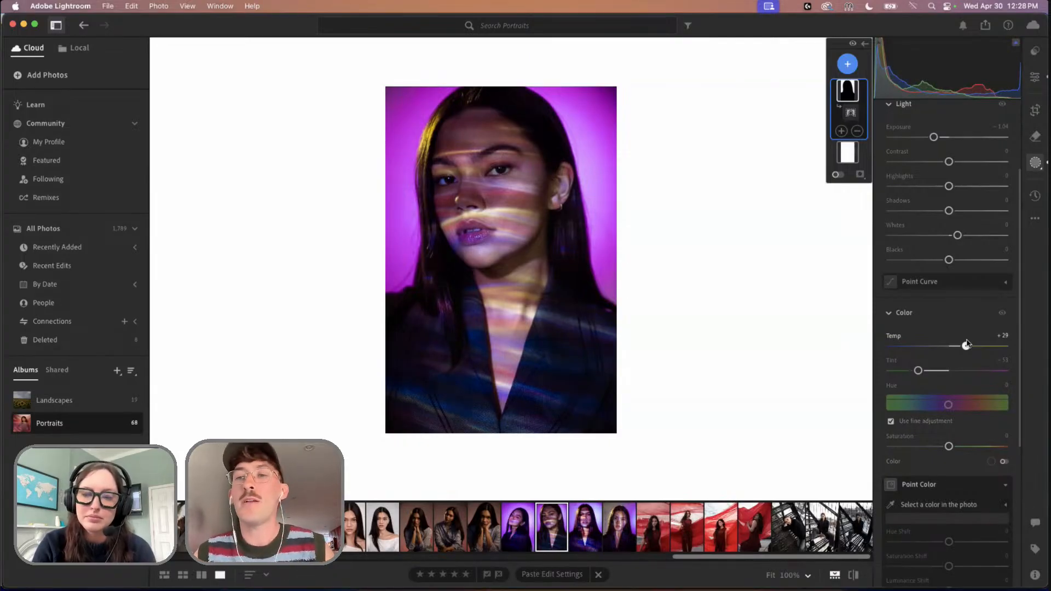
drag(967, 344, 905, 347)
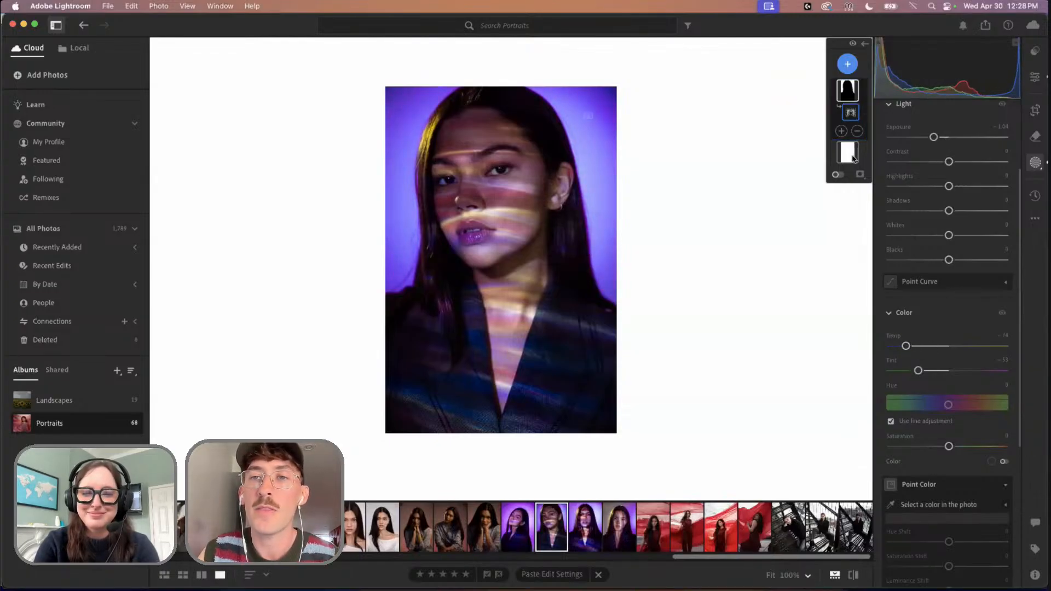
Create a Subject mask and set its Exposure to +0.24, Highlights to -90 and Contrast to +16
click(849, 75)
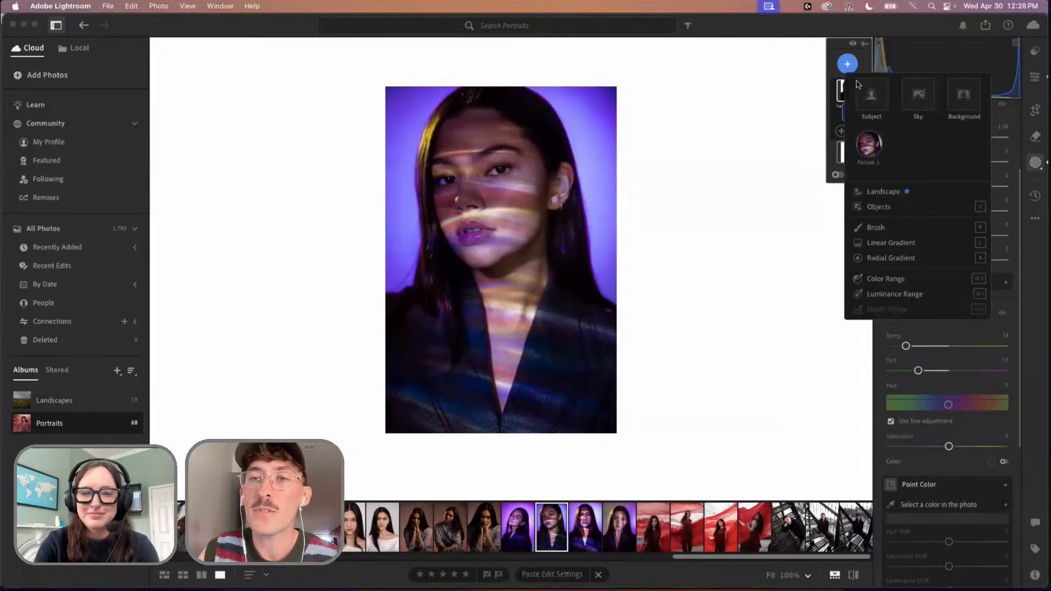
click(870, 108)
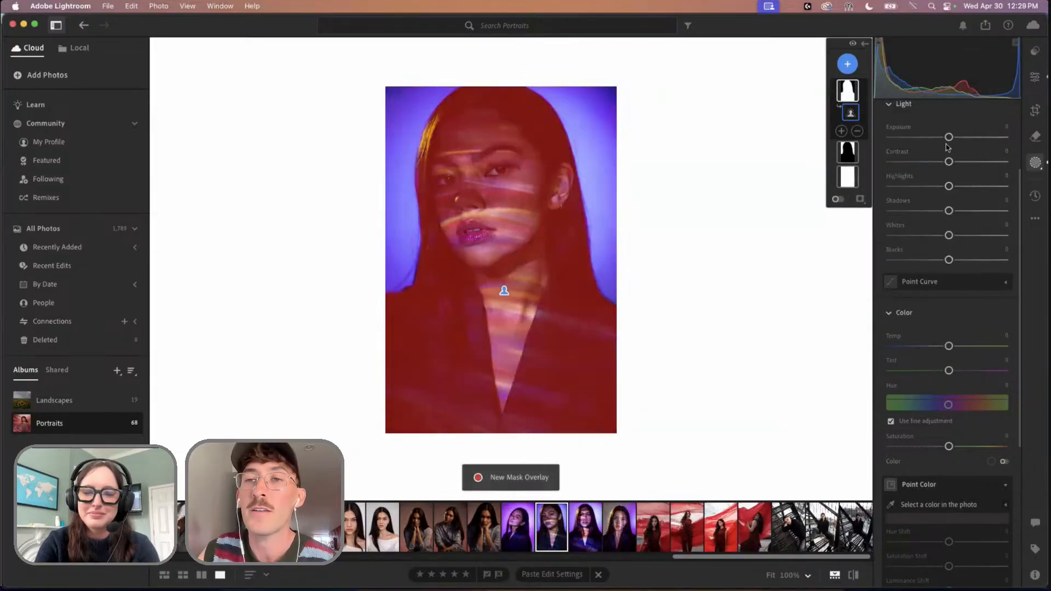
drag(948, 137, 952, 144)
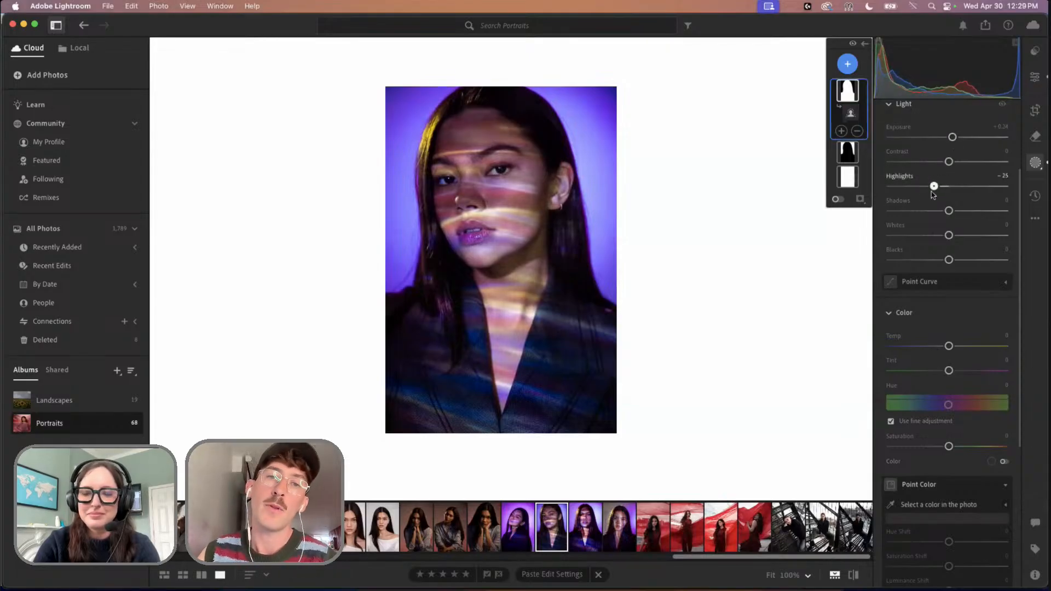
drag(927, 192, 896, 192)
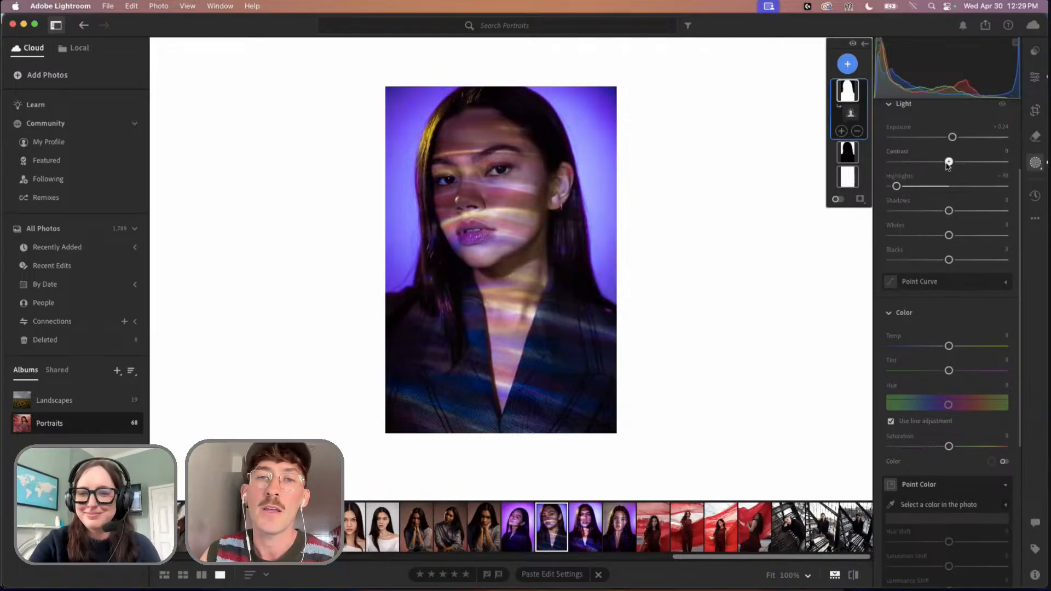
drag(948, 162, 957, 164)
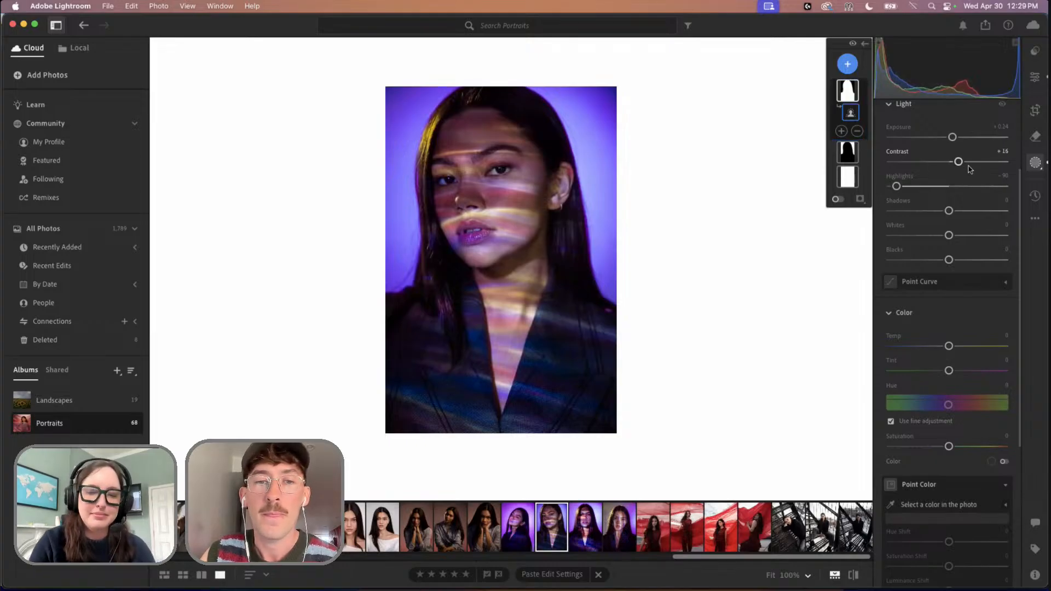
scroll(814, 523, left, 10)
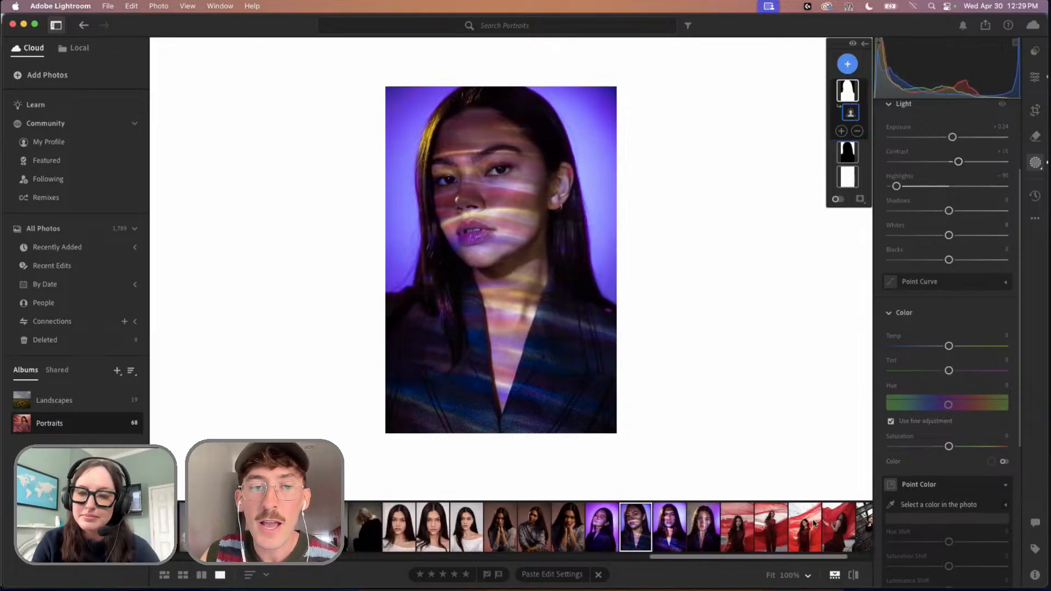
Open the warm-toned photo of the couple sitting on the hotel bed with the new-mask options showing
scroll(814, 523, left, 5)
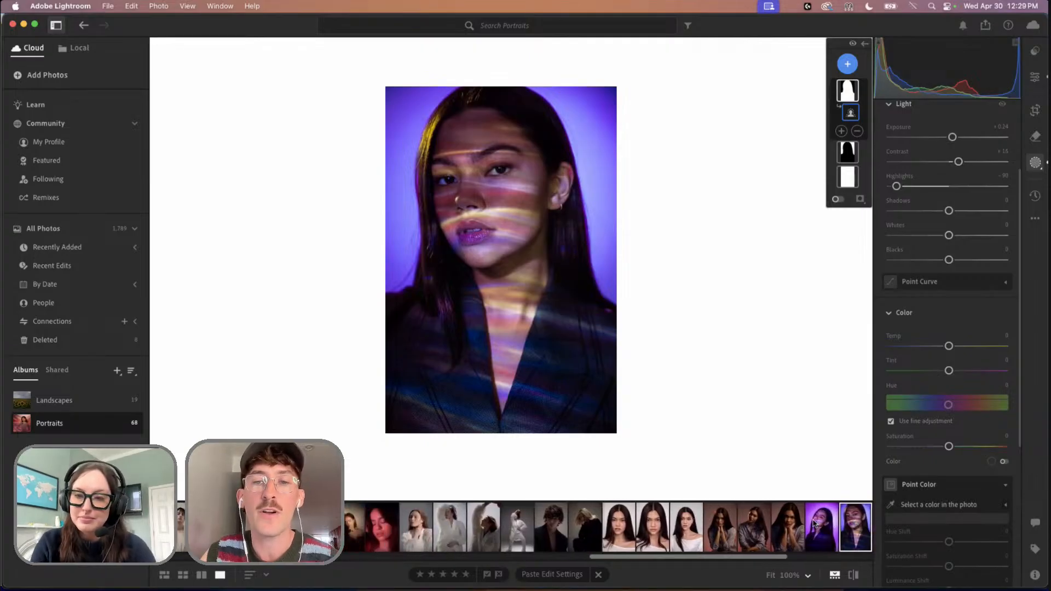
scroll(814, 523, left, 10)
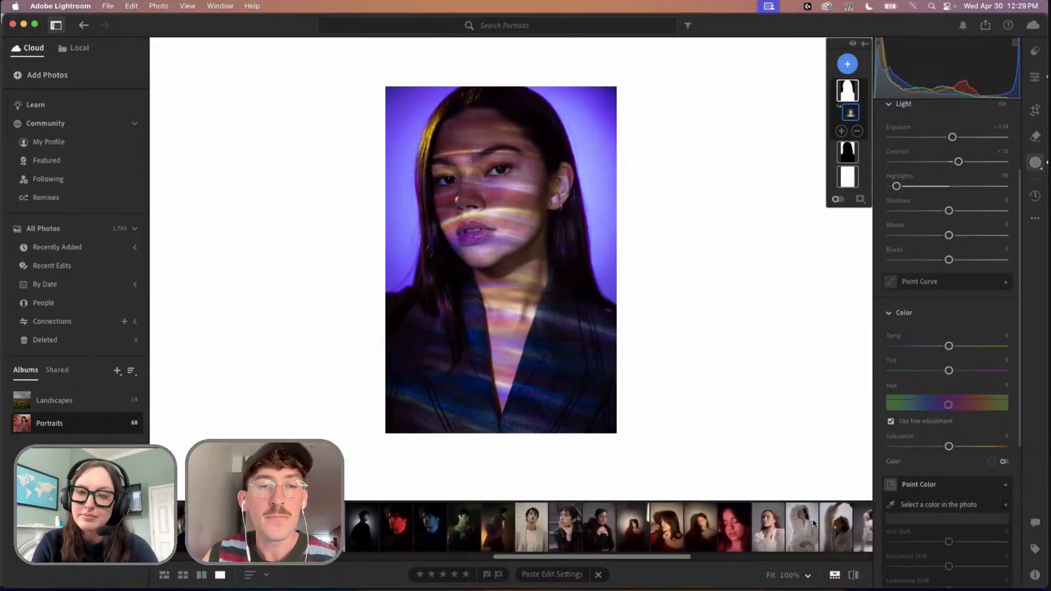
scroll(814, 523, left, 10)
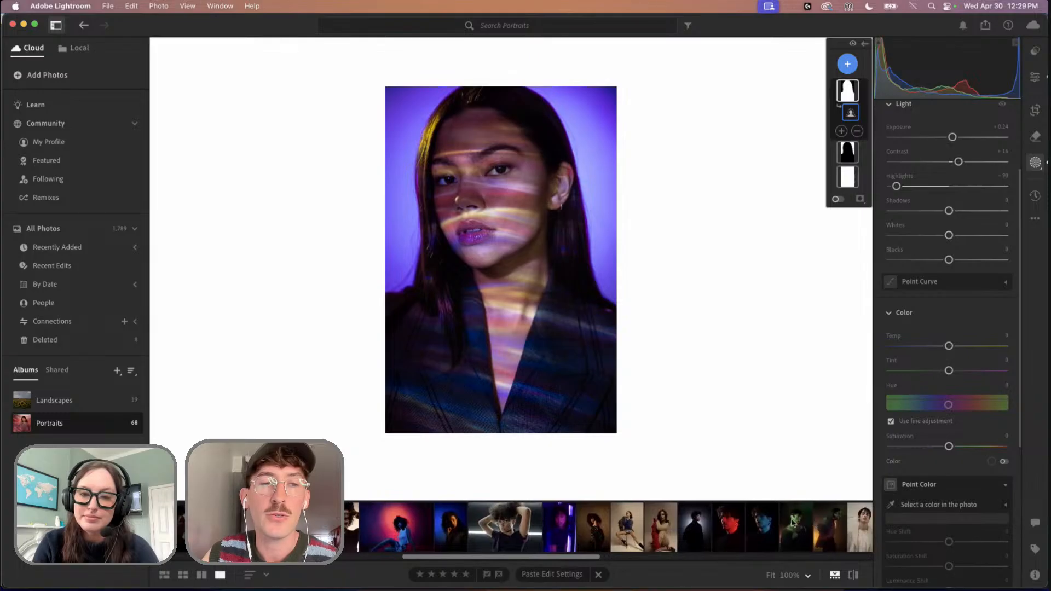
scroll(734, 526, left, 10)
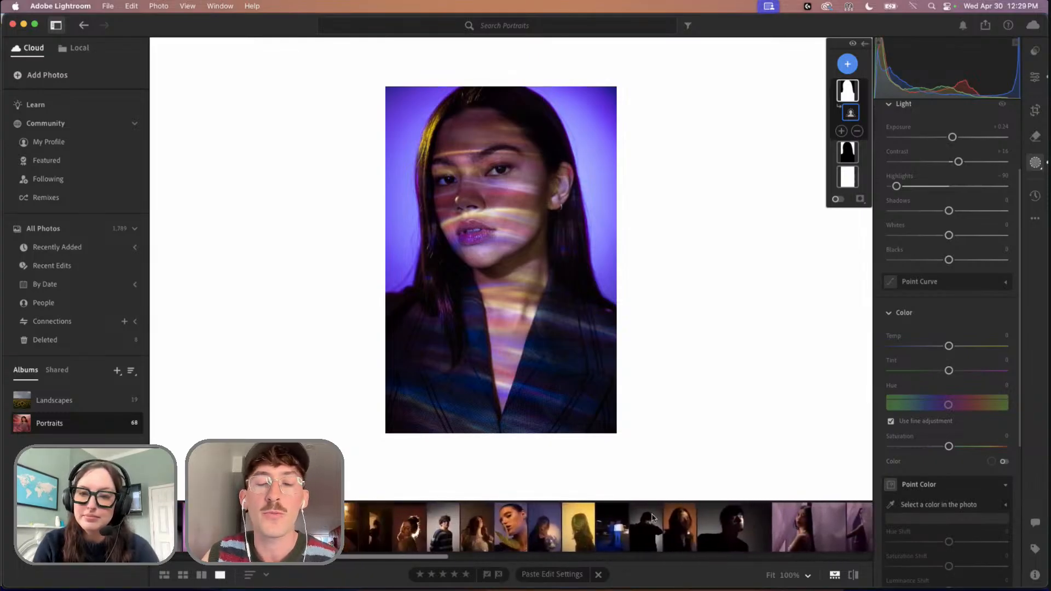
scroll(545, 532, left, 3)
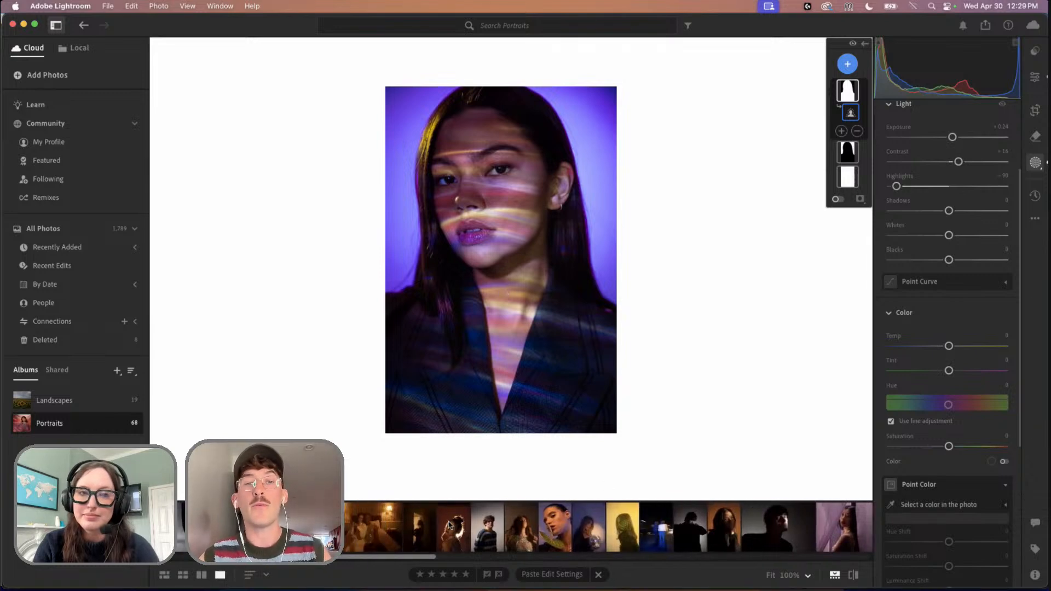
click(370, 531)
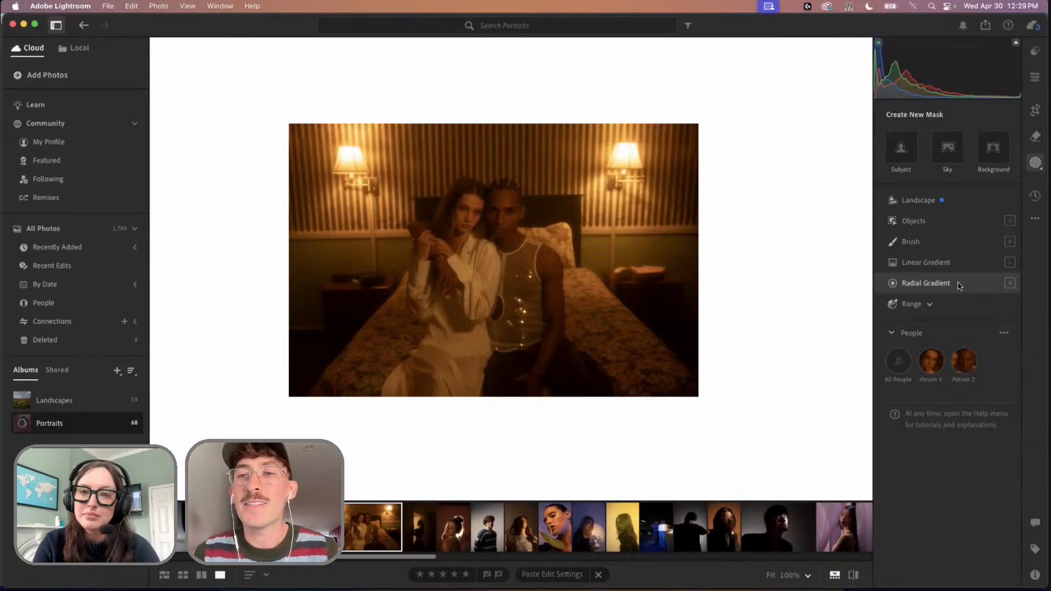
click(1036, 163)
click(1036, 163)
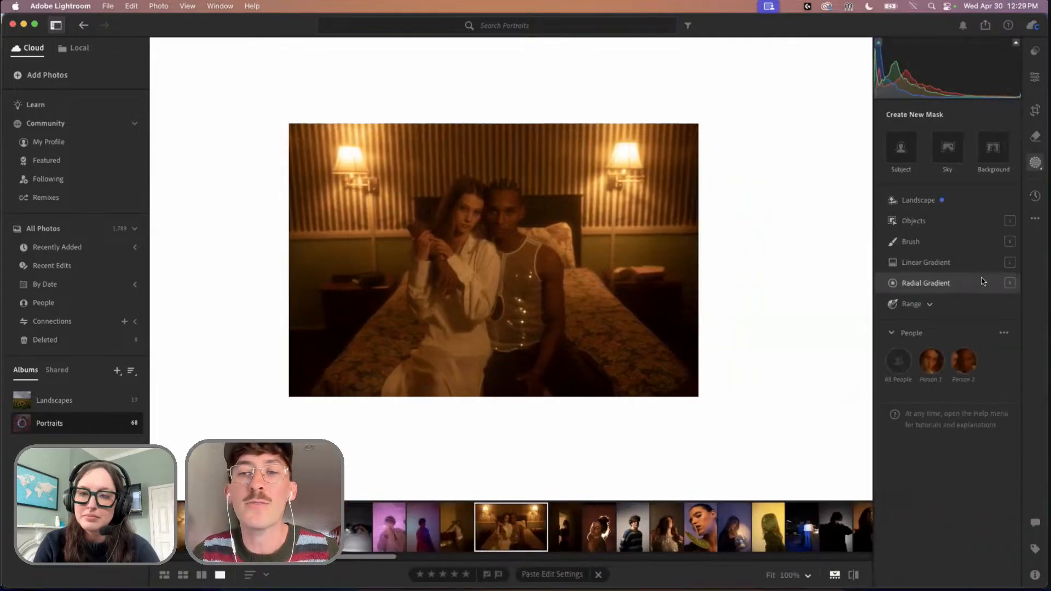
Create an Entire Person mask for Person 1 and set its Exposure to +0.24 and Contrast to +14
click(932, 361)
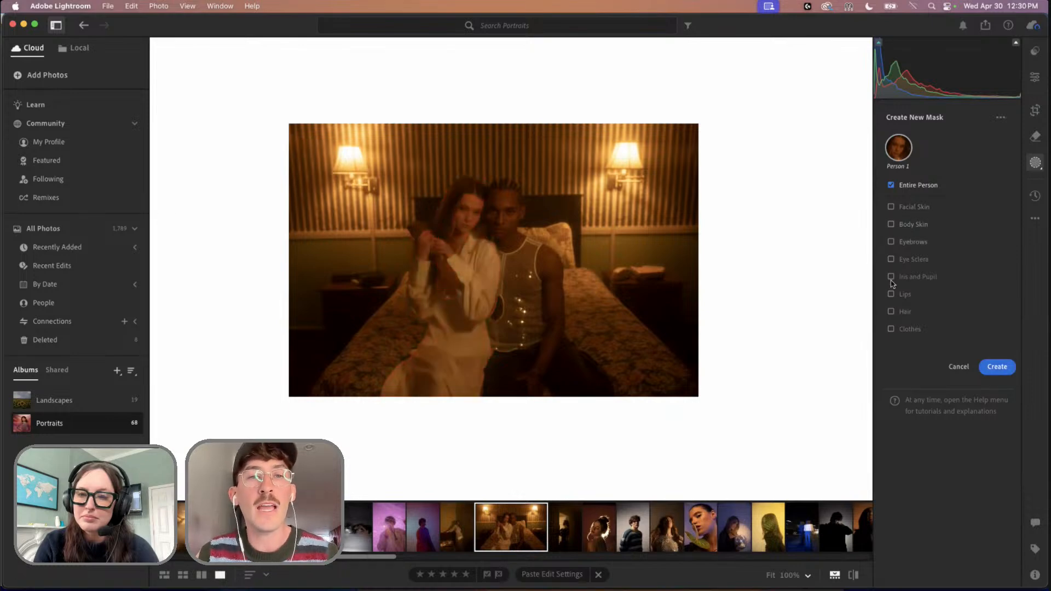
click(997, 366)
drag(949, 257, 952, 259)
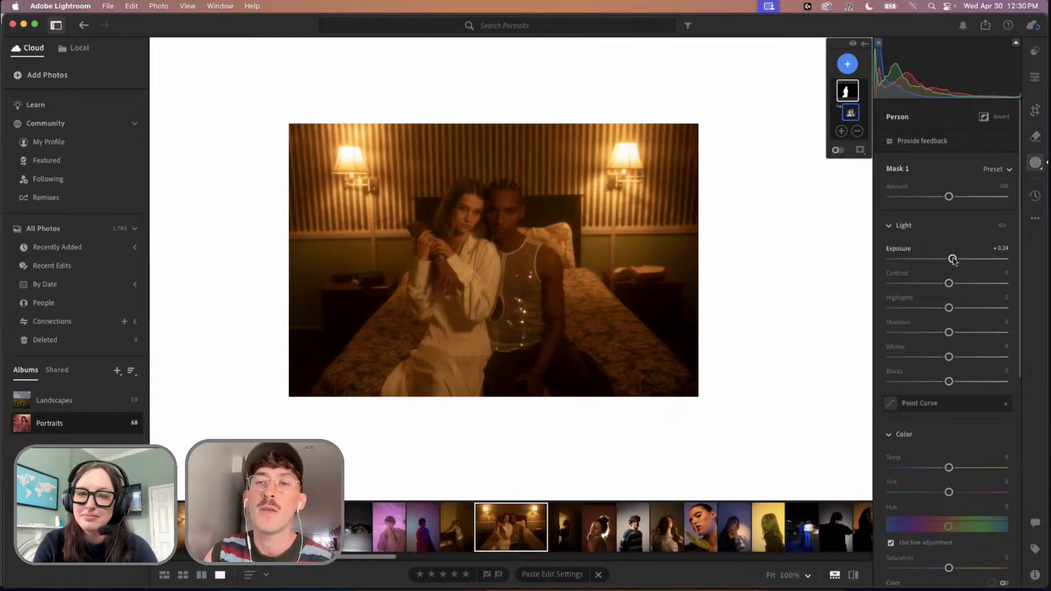
drag(949, 284, 957, 283)
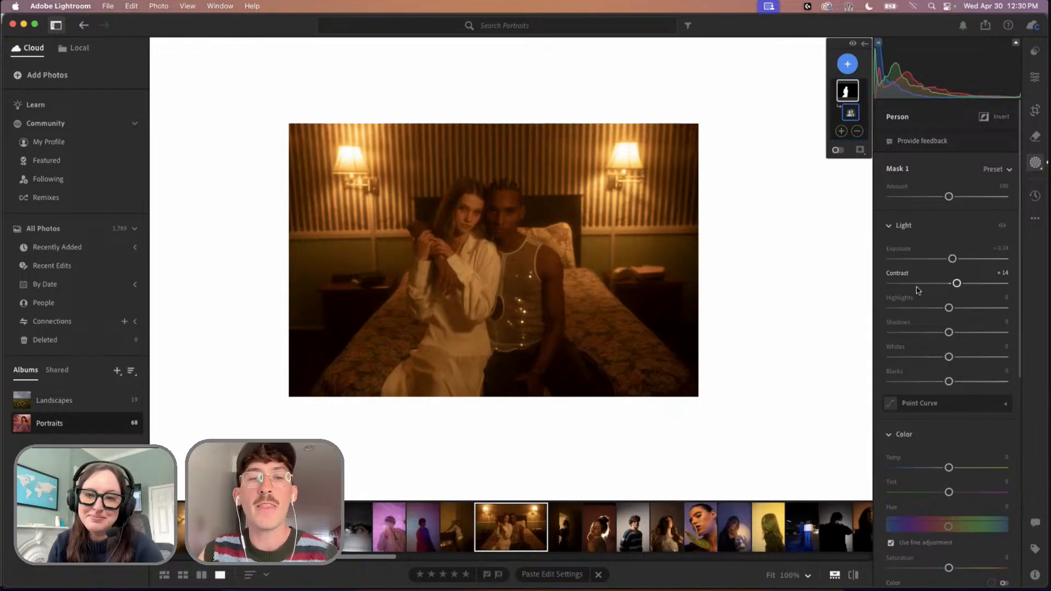
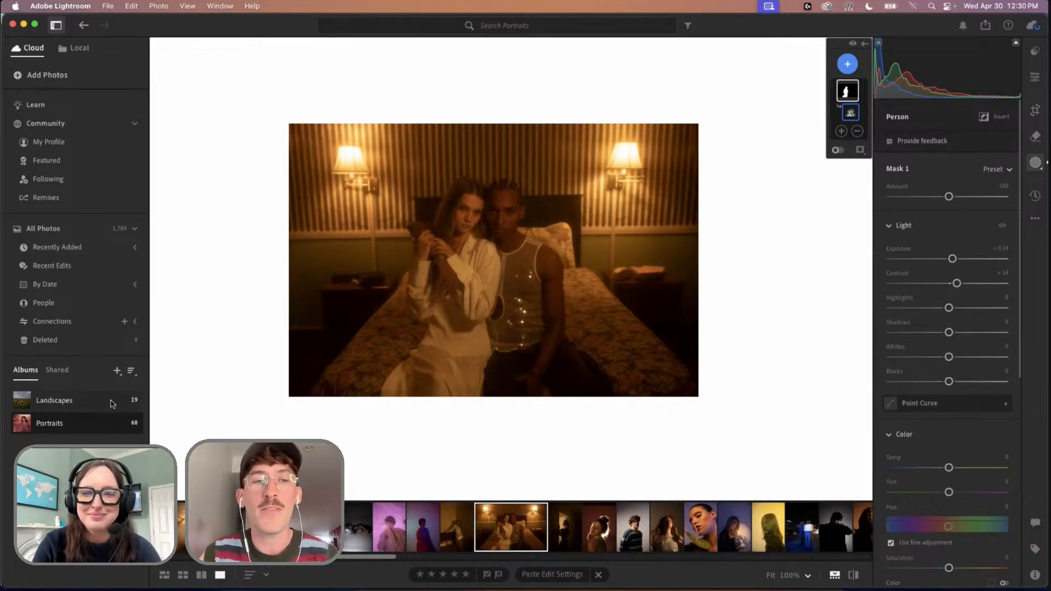
Switch to the Landscapes album and open the landscape-format photo of pink cherry blossoms against the sky
click(111, 403)
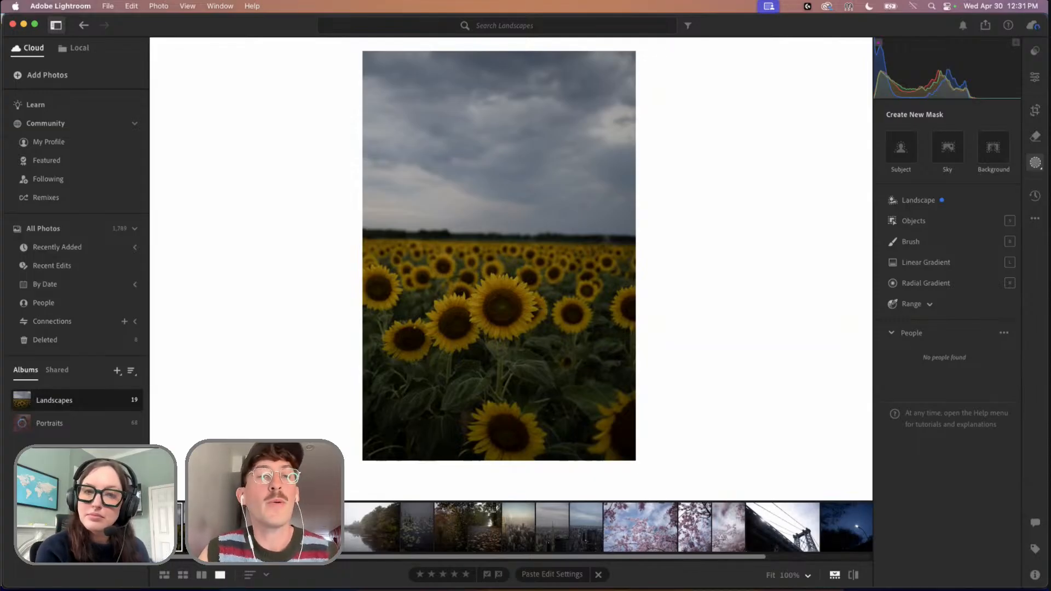
key(Right)
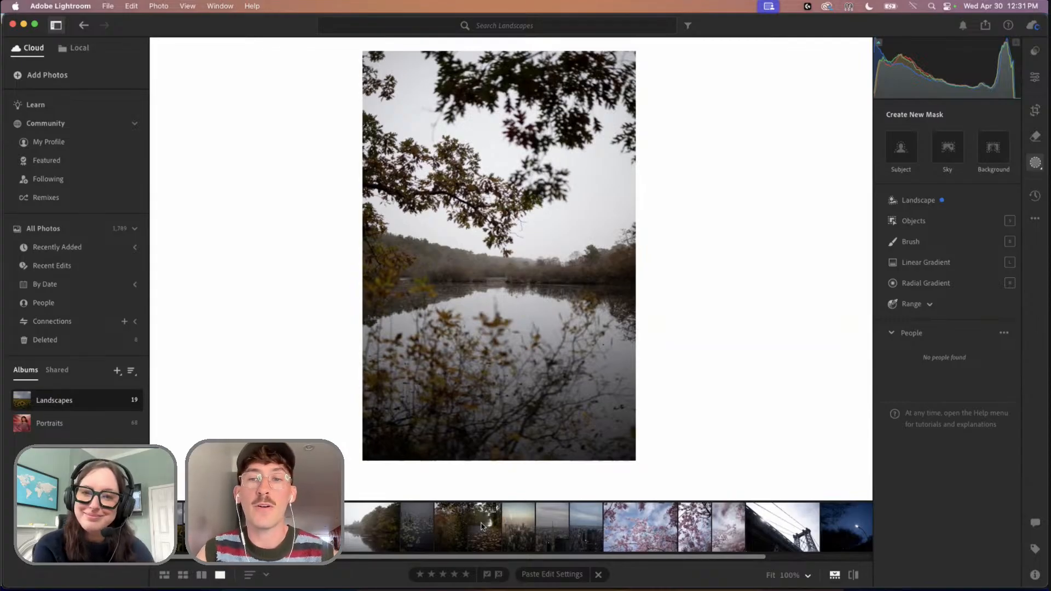
click(485, 526)
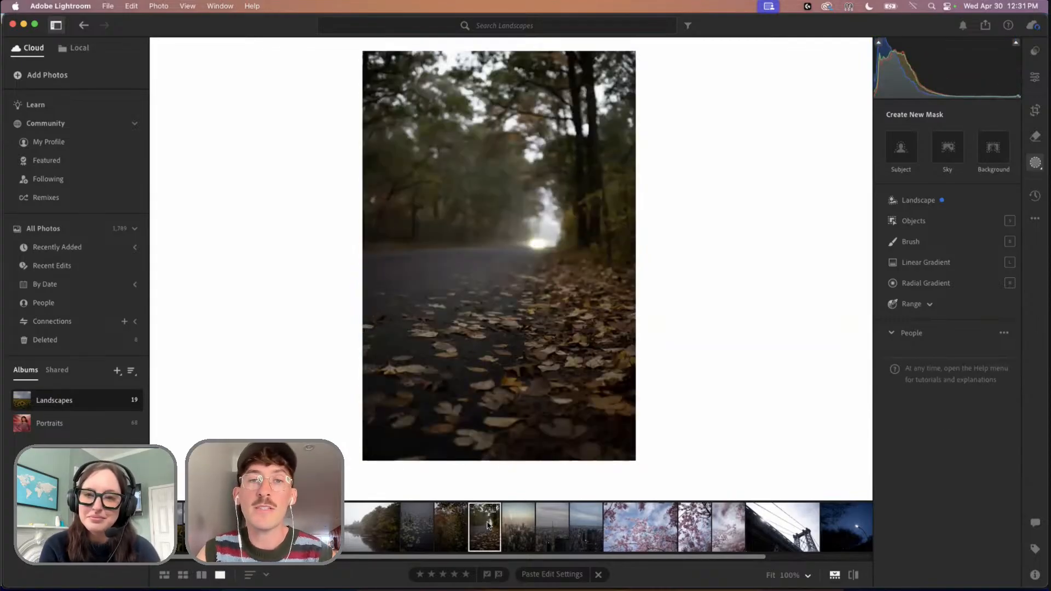
scroll(523, 531, right, 1)
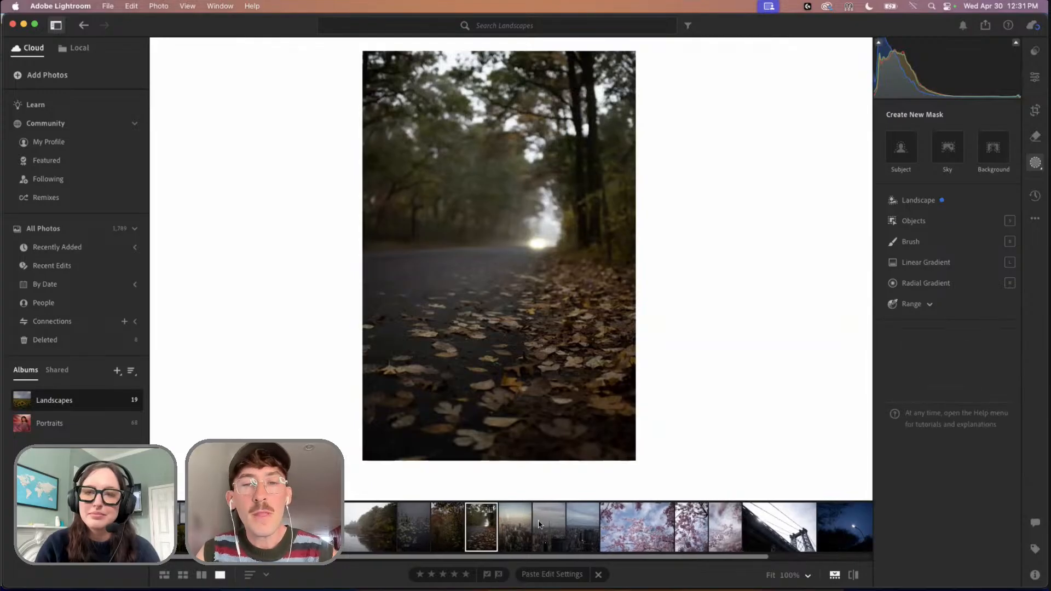
click(614, 530)
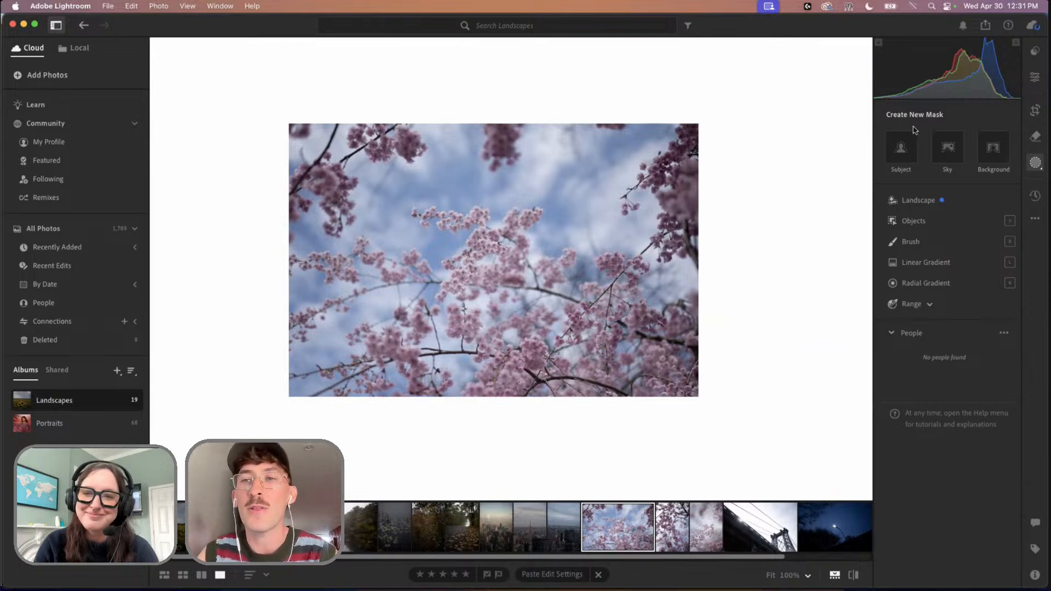
Open the Landscape mask options for the cherry blossom photo and examine the blossoms against the sky up close
click(928, 205)
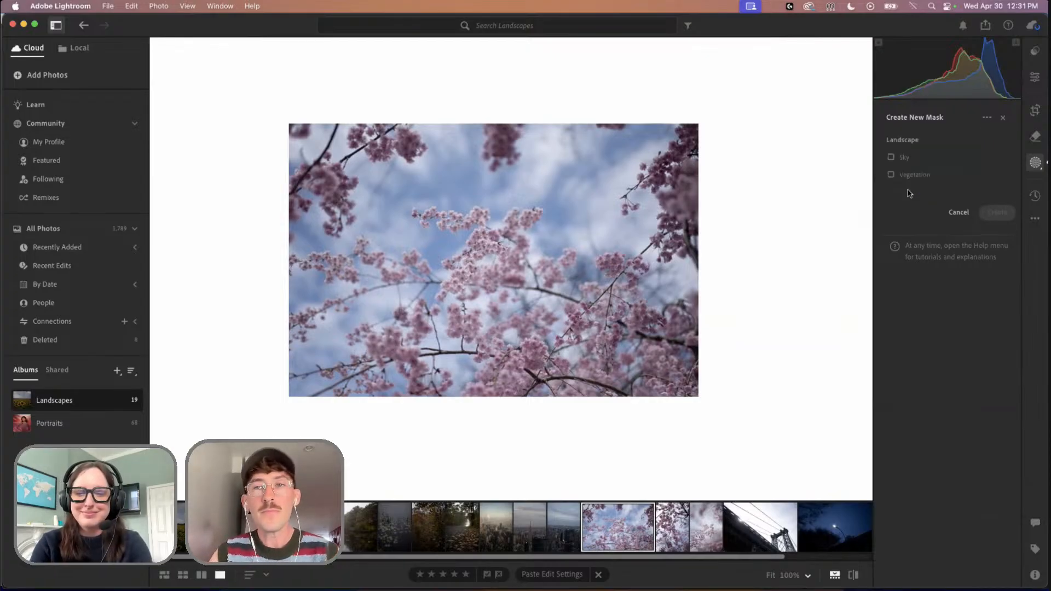
mouse_move(905, 166)
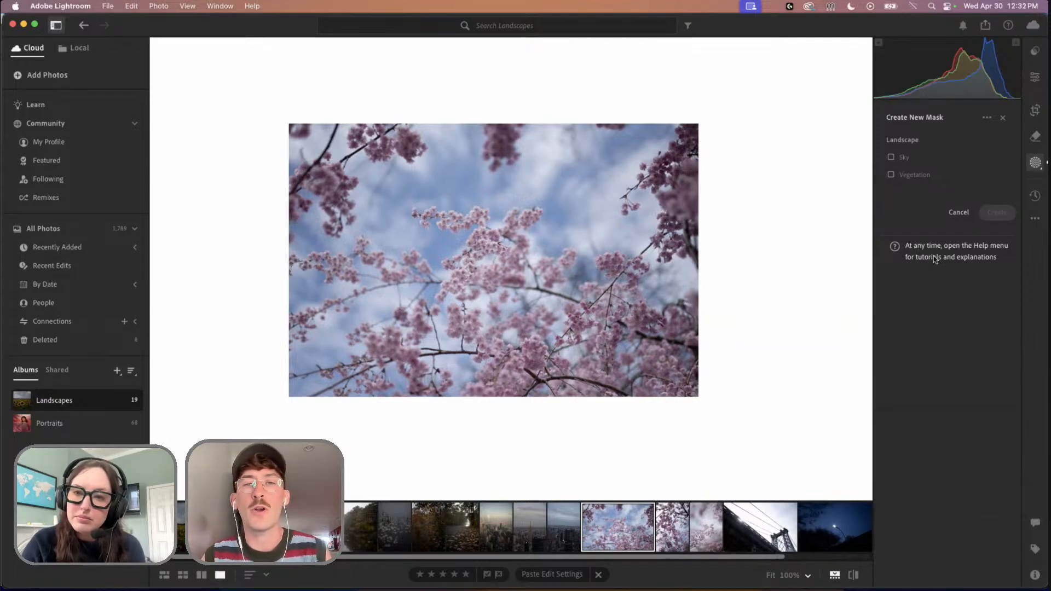
drag(476, 246, 503, 247)
scroll(503, 245, up, 3)
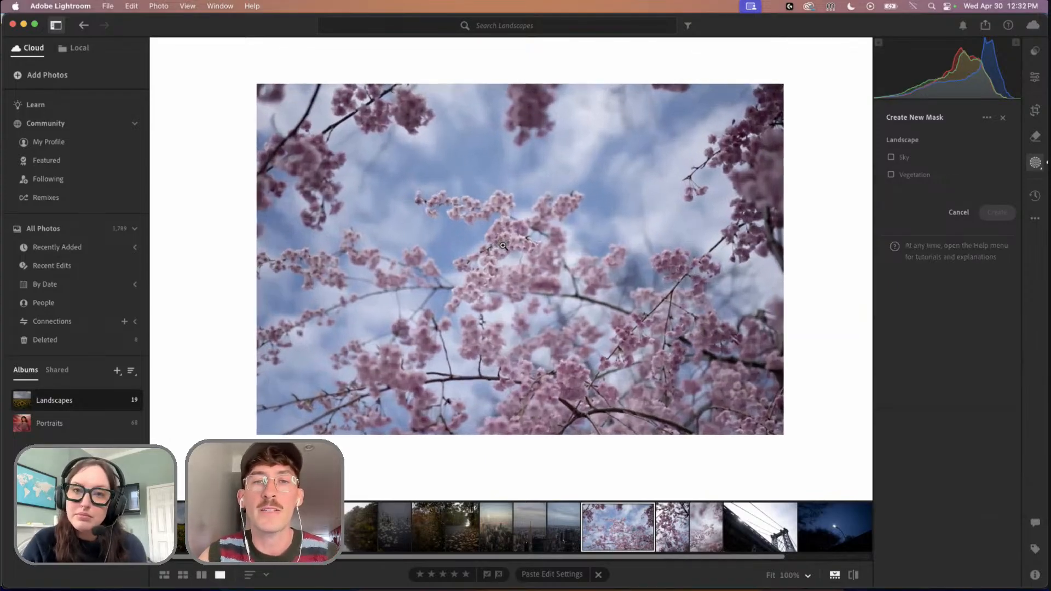
scroll(503, 245, up, 2)
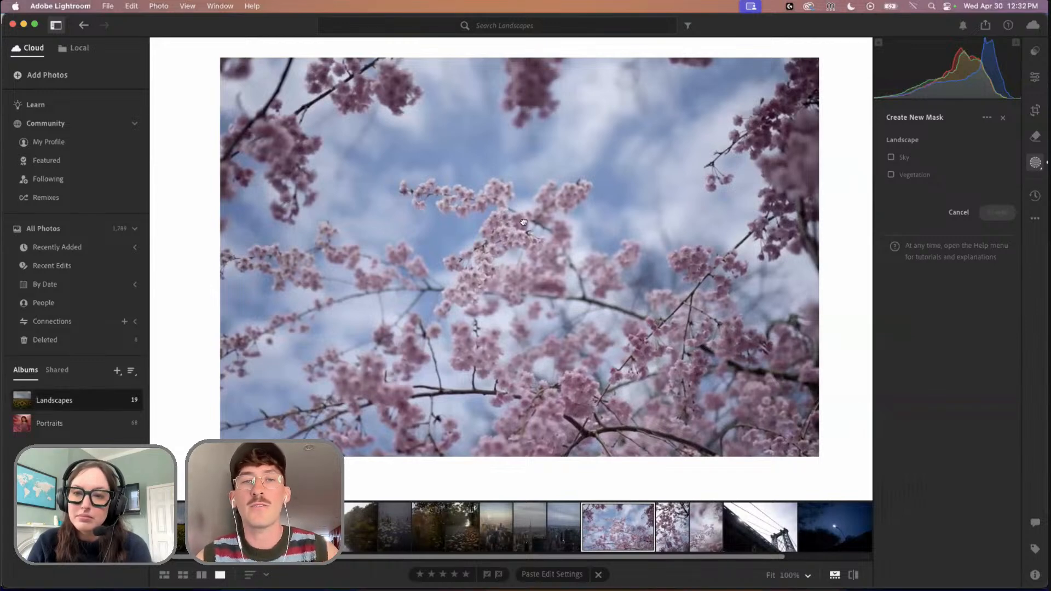
mouse_move(524, 222)
mouse_down()
mouse_move(551, 223)
mouse_move(537, 223)
mouse_up()
scroll(491, 222, down, 5)
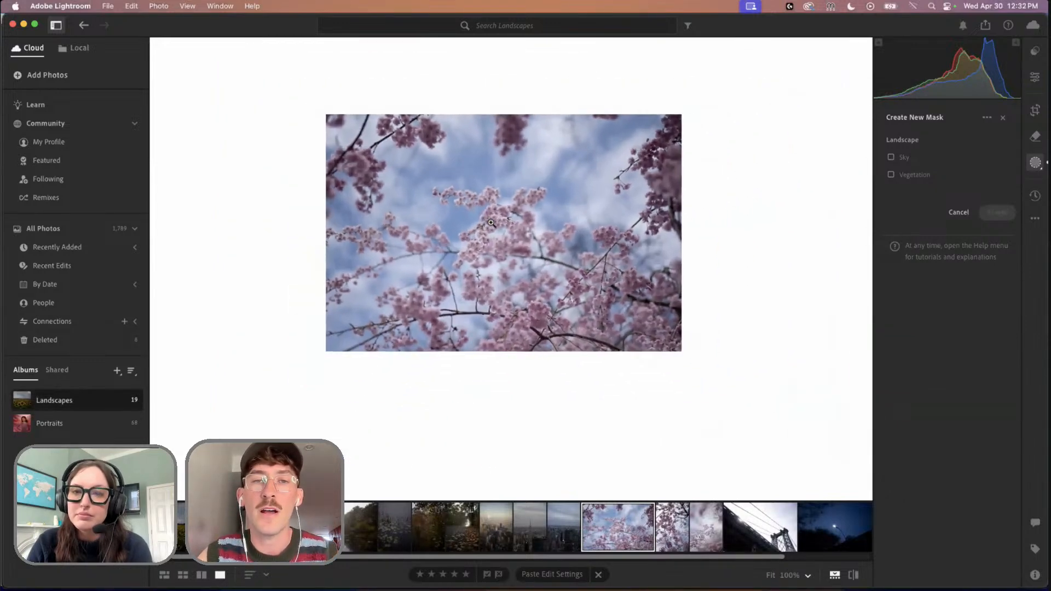
scroll(491, 222, up, 4)
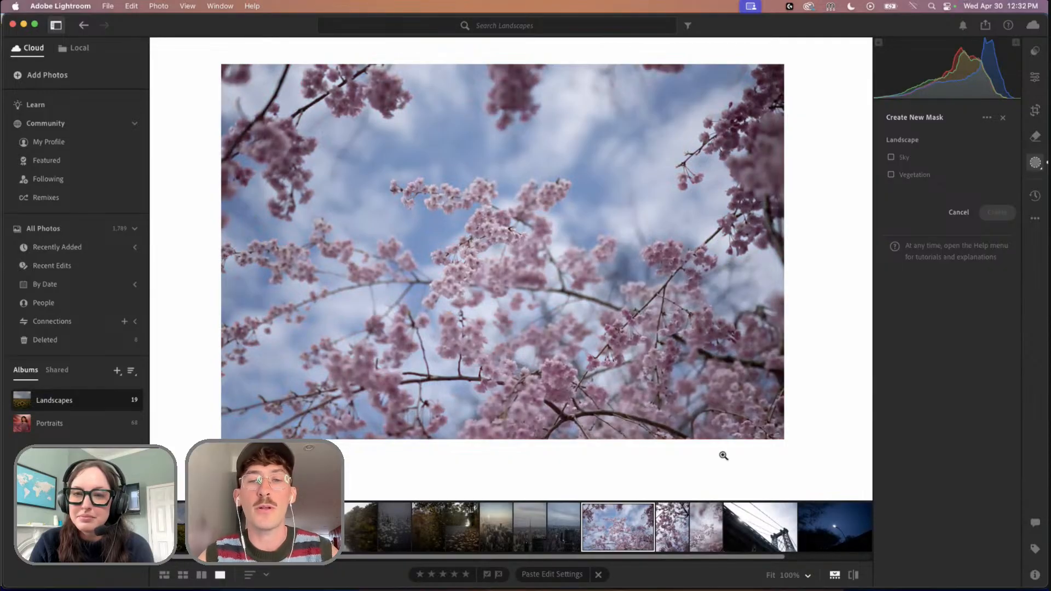
Check the Landscape mask options on the bridge photo and on the dark lily pond photo, leaving the pond photo open
scroll(781, 515, right, 3)
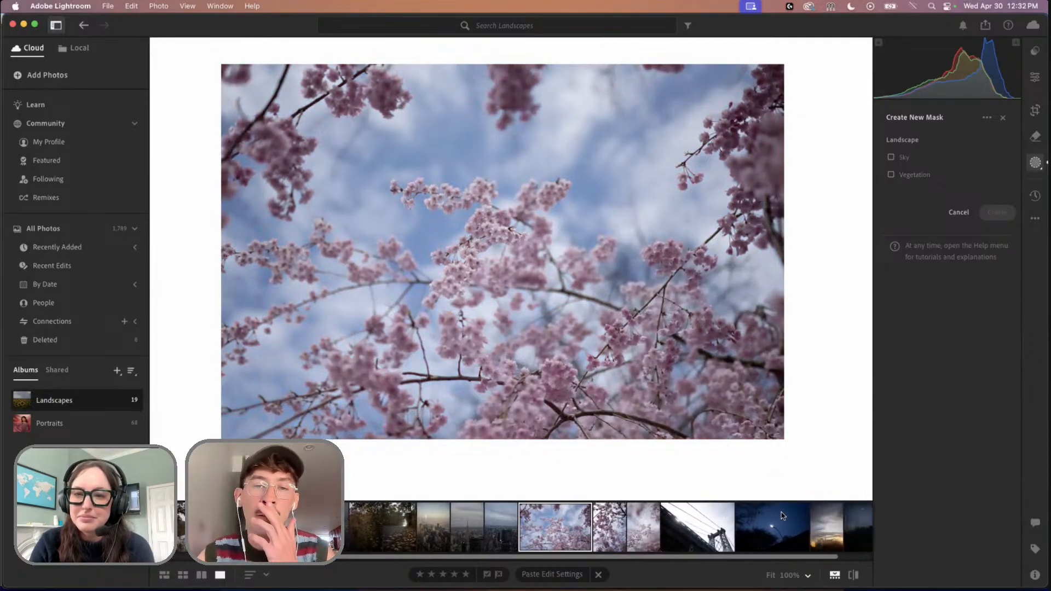
click(716, 527)
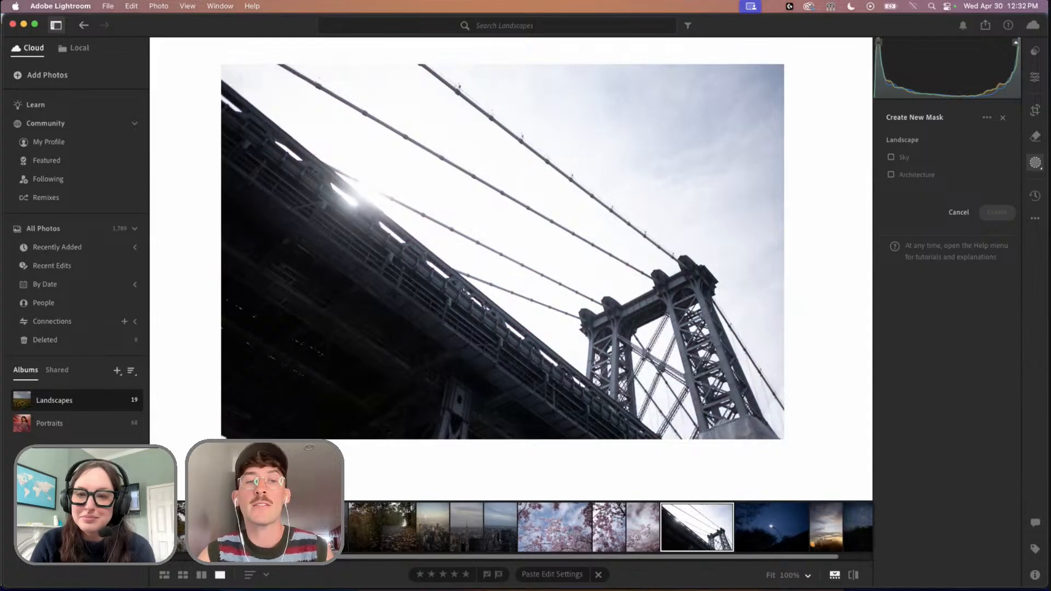
click(328, 527)
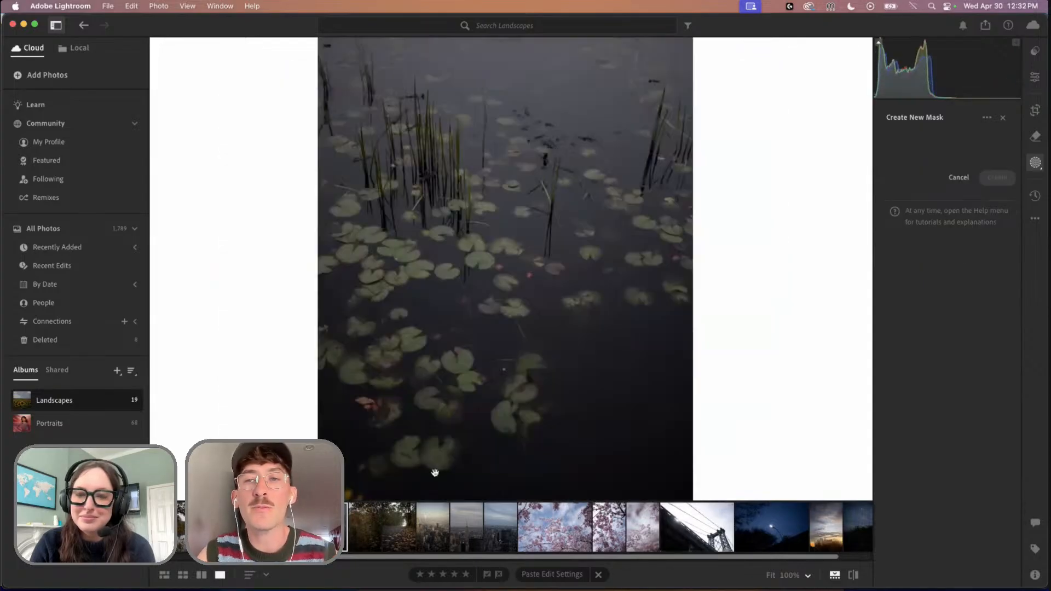
click(565, 276)
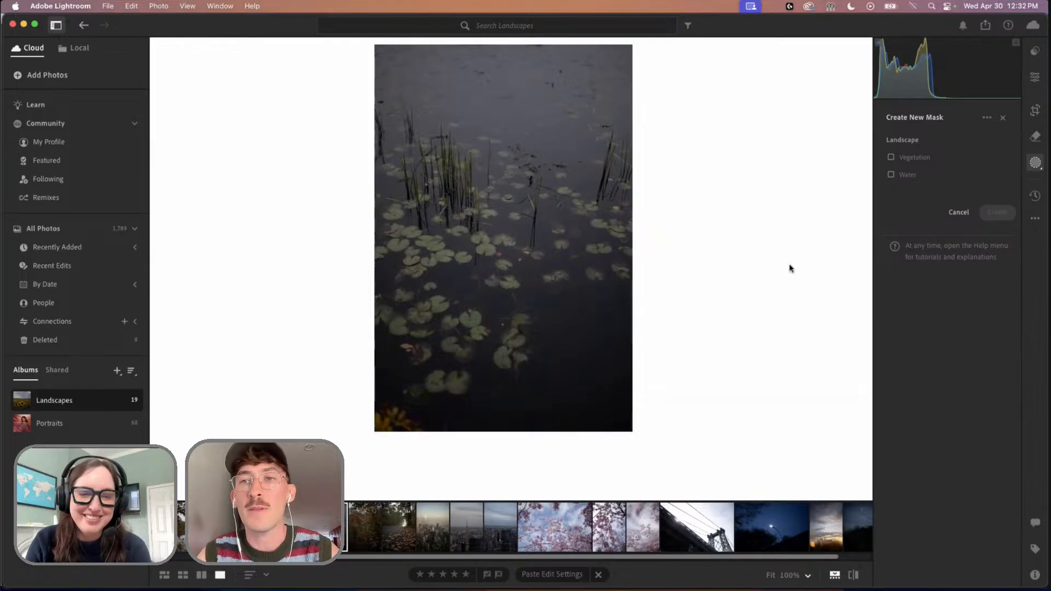
Brighten the lily pond photo with Exposure +1.11, Contrast +29 and Highlights -27
click(1034, 78)
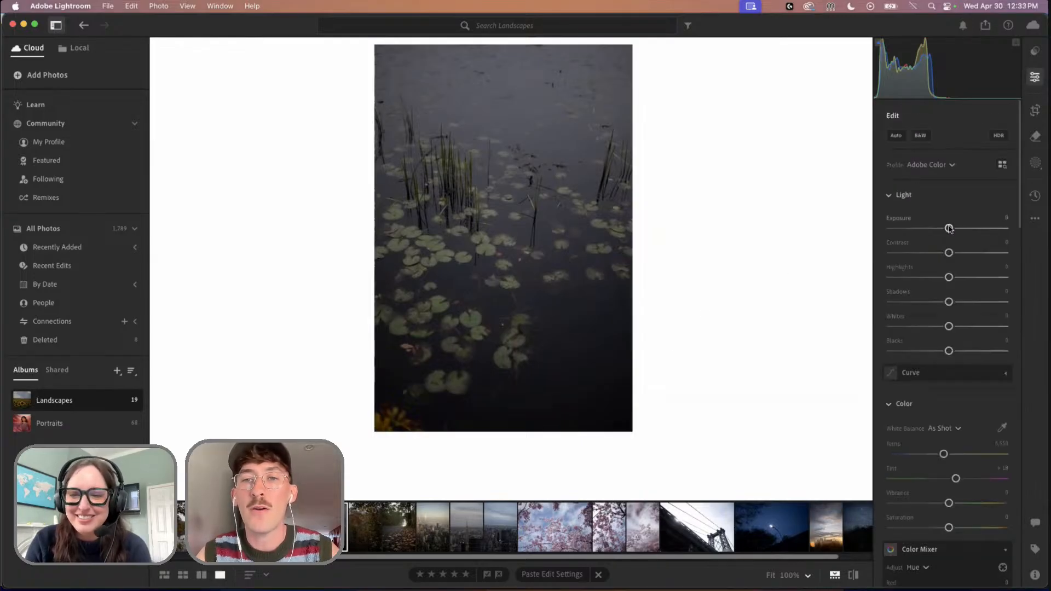
mouse_move(949, 228)
mouse_down()
mouse_move(964, 234)
mouse_move(948, 253)
mouse_move(965, 254)
mouse_move(962, 229)
mouse_up()
scroll(958, 273, down, 1)
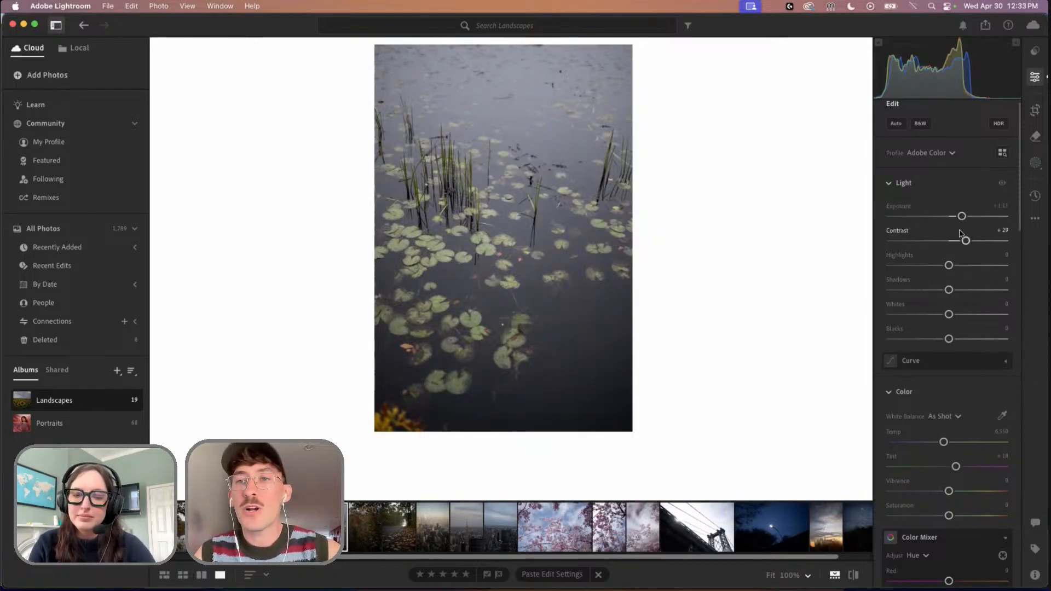
drag(948, 265, 935, 271)
scroll(881, 312, down, 1)
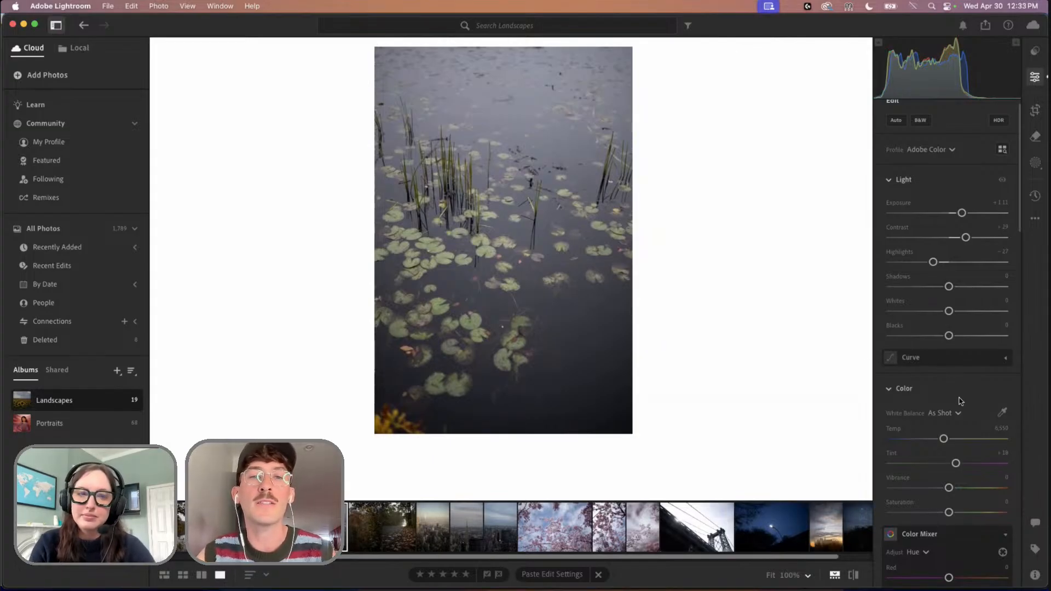
scroll(959, 401, down, 4)
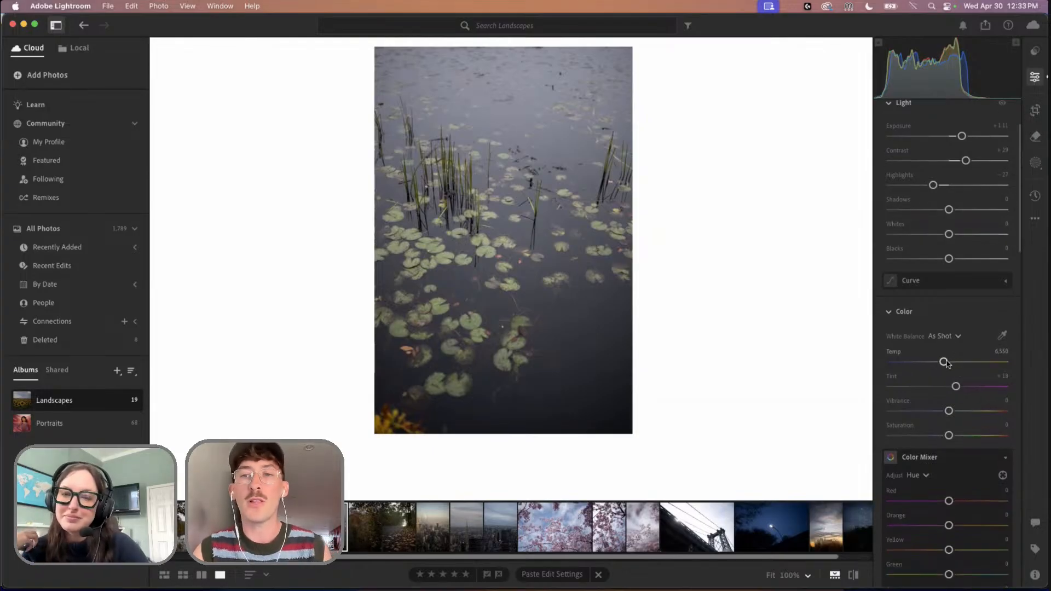
Cool the white balance temperature to about 6,286 and raise the Blue saturation to +75 in the Color Mixer
drag(945, 364, 942, 368)
scroll(969, 361, down, 4)
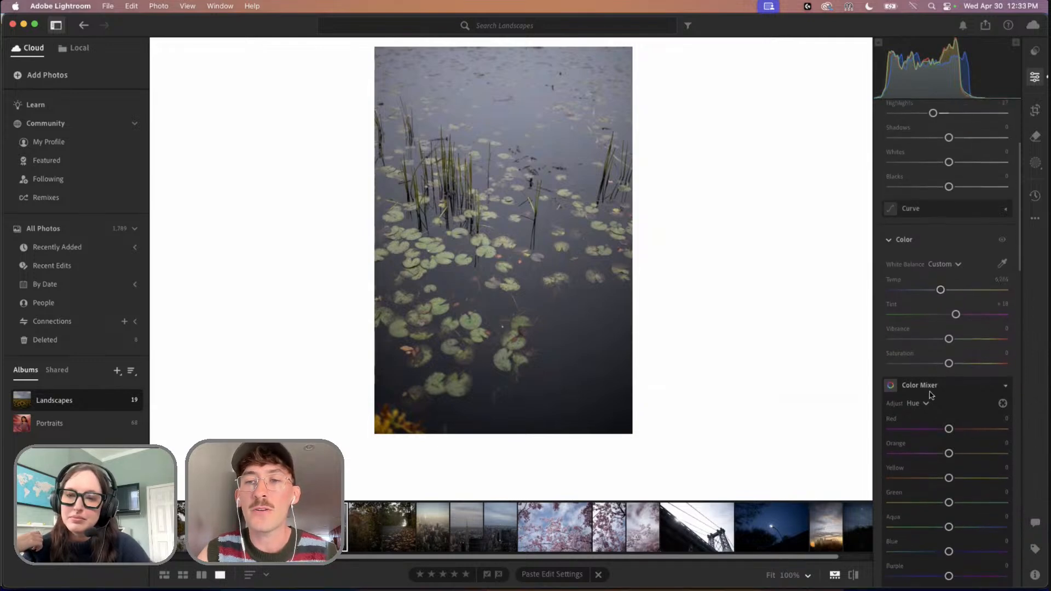
click(925, 404)
click(925, 452)
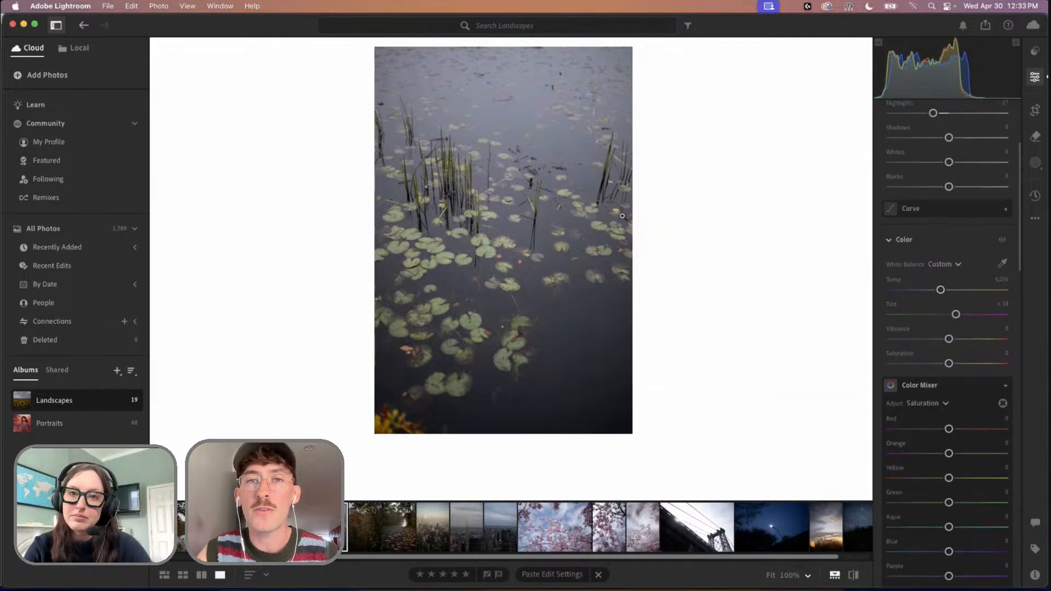
drag(948, 552, 990, 545)
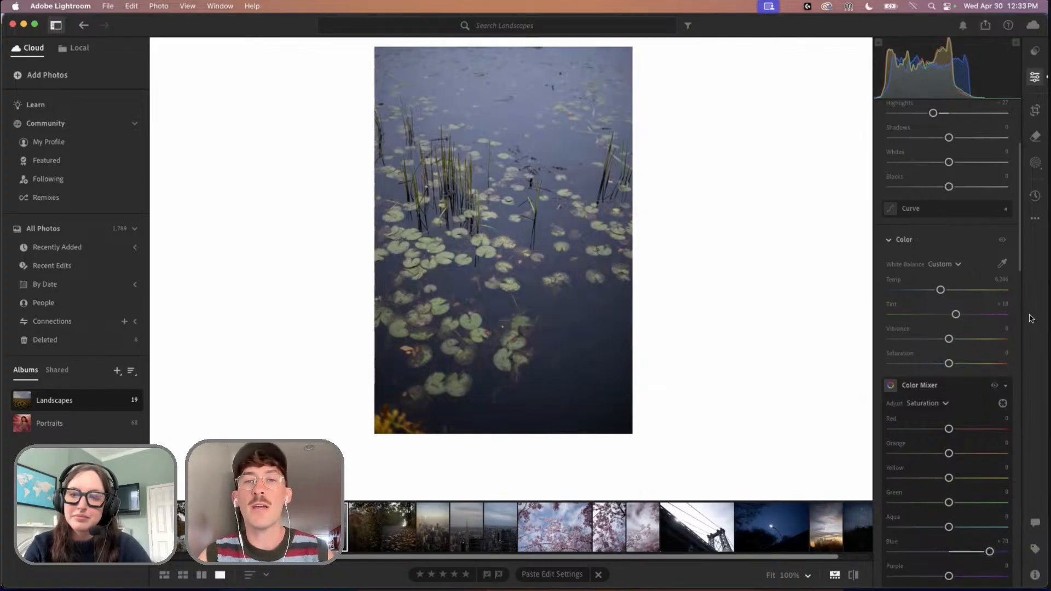
scroll(974, 377, down, 5)
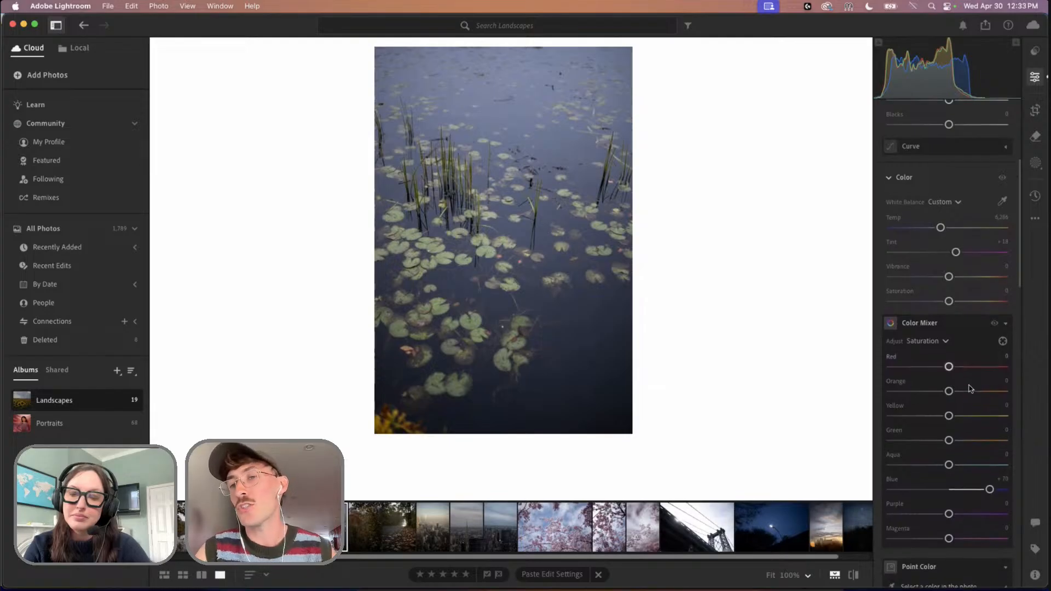
scroll(970, 388, down, 1)
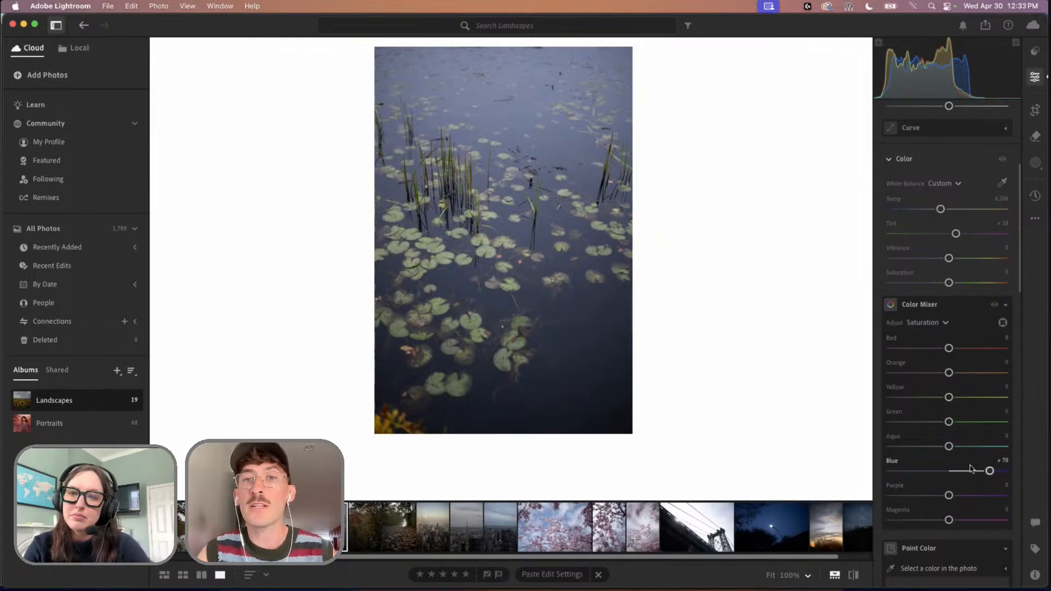
drag(990, 472, 993, 472)
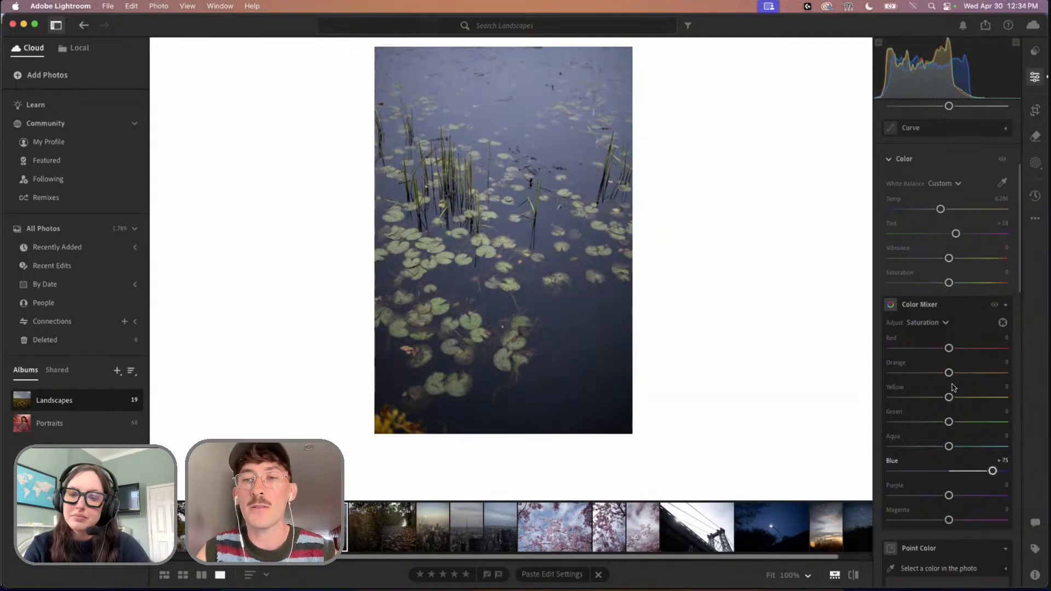
Shift the Blue hue to -10 and the Green hue to about +23 in the Color Mixer
click(930, 323)
click(931, 357)
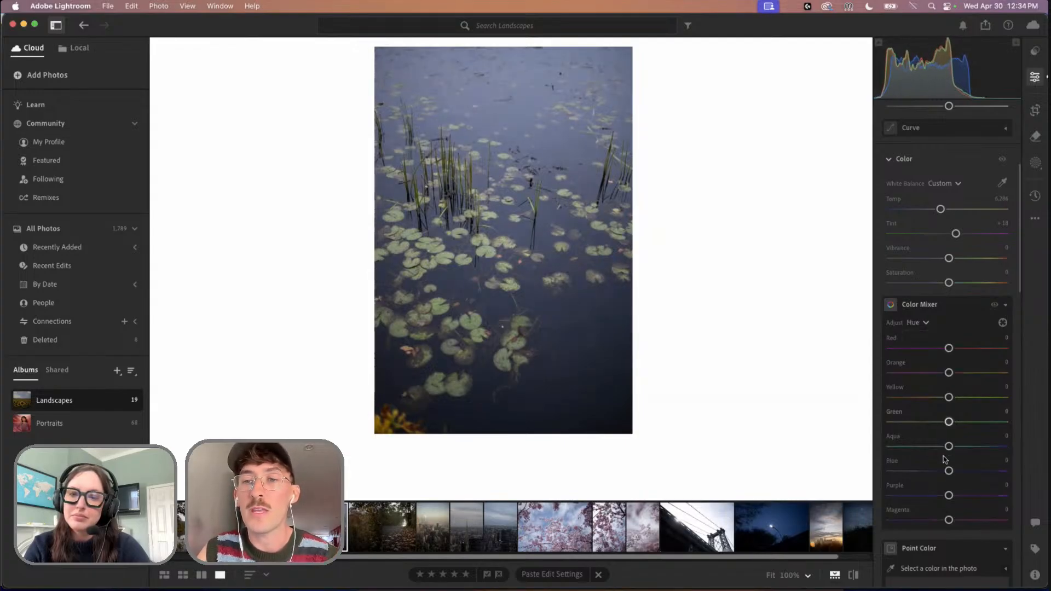
mouse_move(949, 471)
mouse_down()
mouse_move(912, 474)
mouse_move(943, 474)
mouse_up()
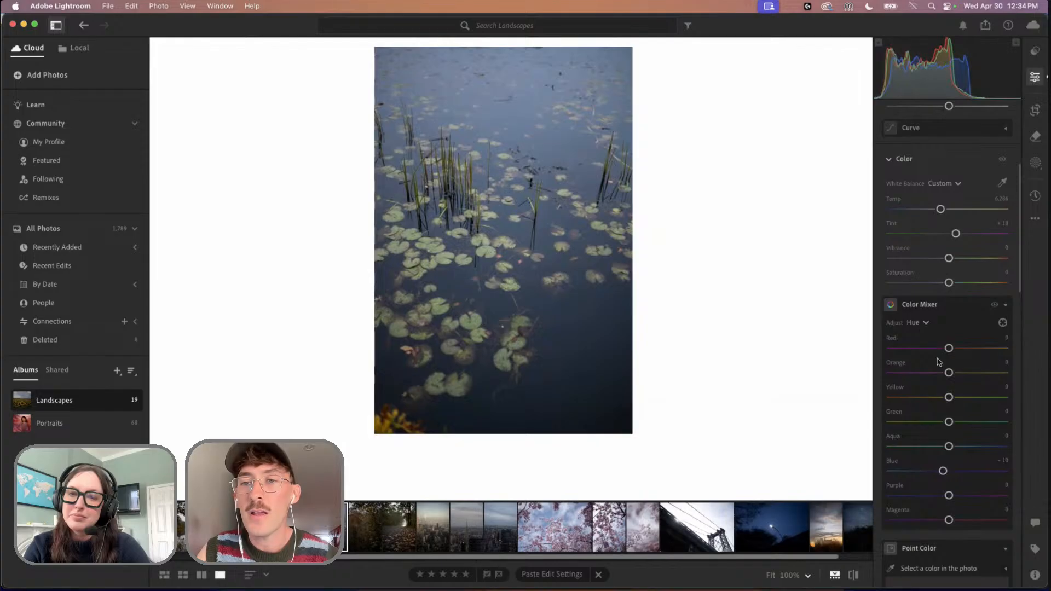
click(919, 326)
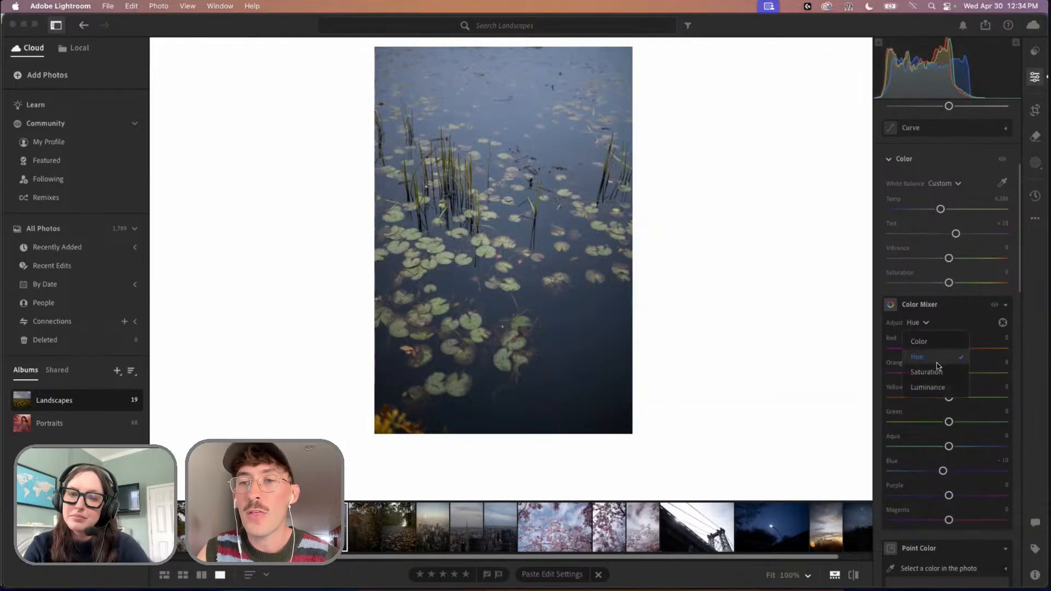
click(934, 337)
drag(949, 421, 947, 421)
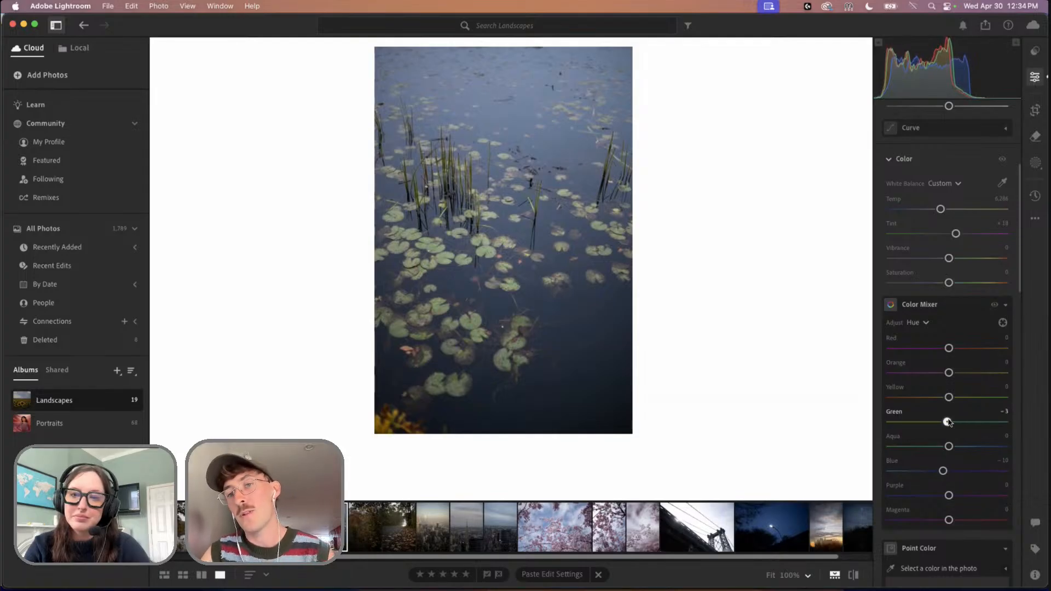
drag(955, 421, 962, 422)
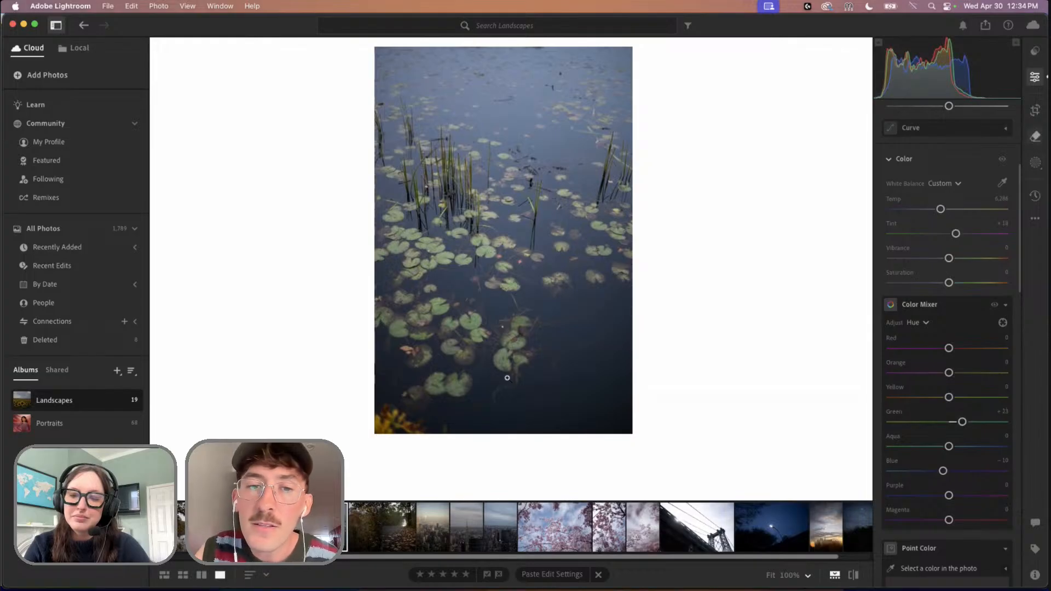
Remove the orange foliage in the photo's lower-left corner with generative Remove
click(1035, 162)
click(1036, 138)
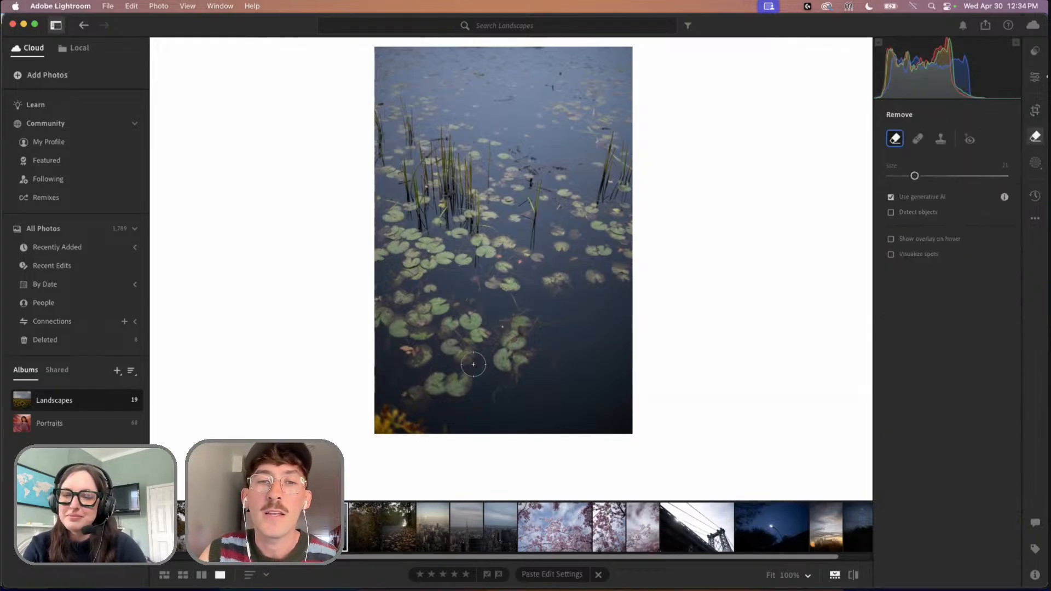
mouse_move(390, 417)
mouse_down()
mouse_move(398, 408)
mouse_move(419, 415)
mouse_up()
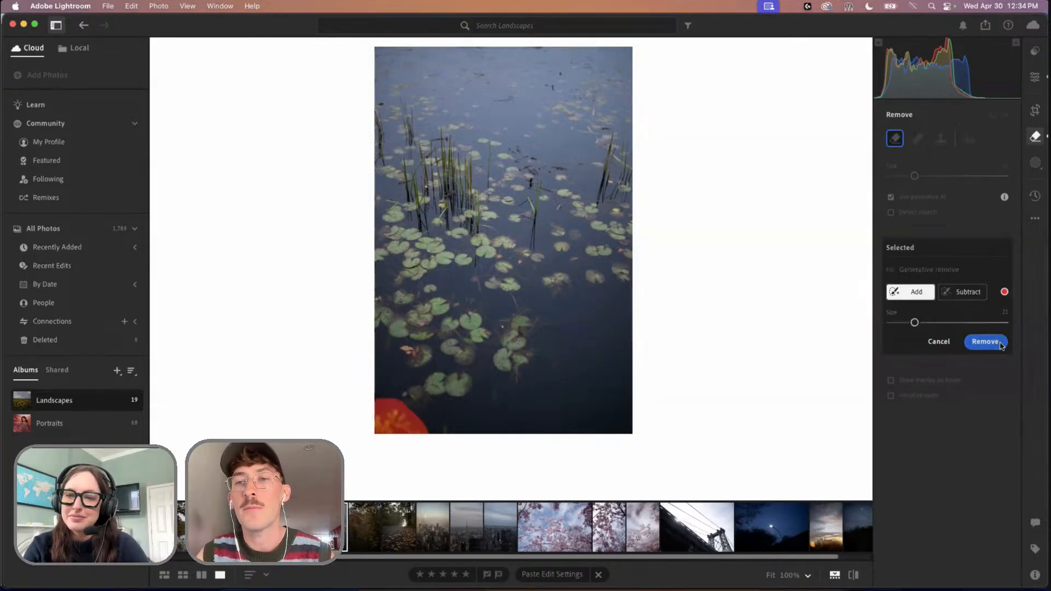
click(985, 342)
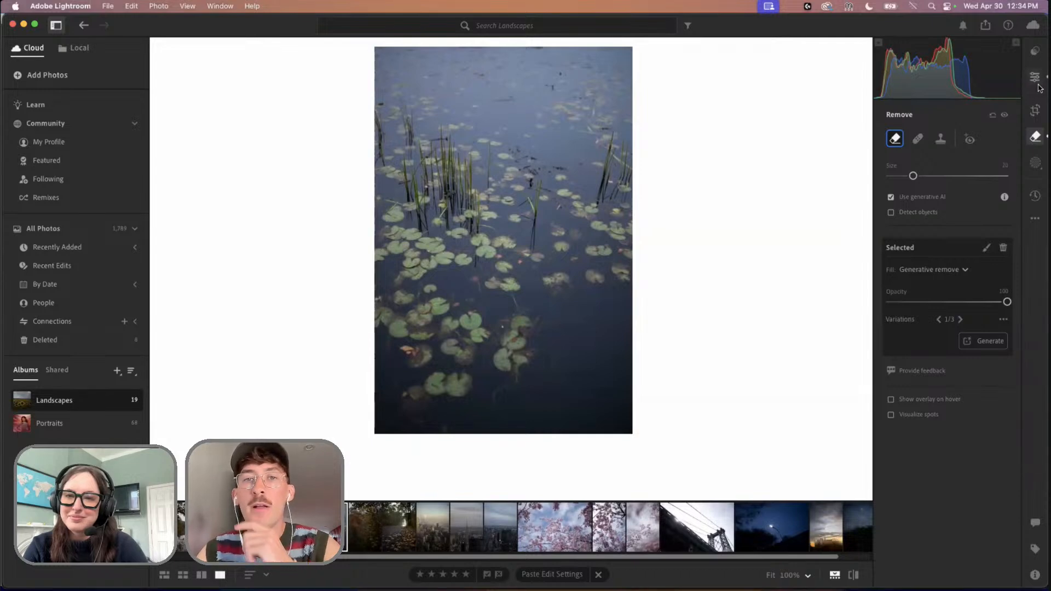
Crop the photo slightly tighter at 2 x 3, trimming its right, top and bottom edges and repositioning the lily pads
click(1036, 109)
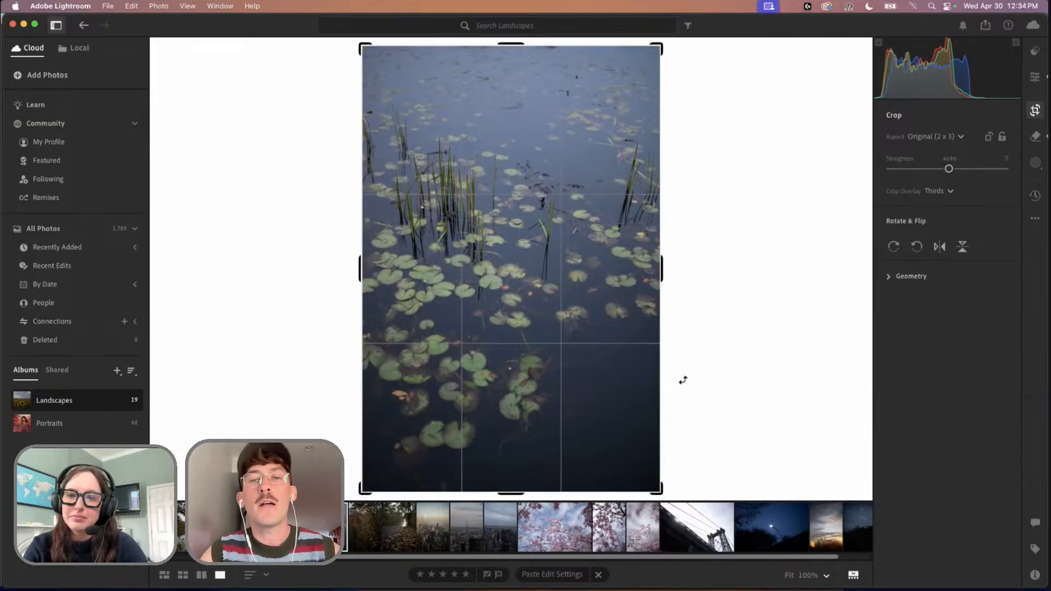
drag(660, 487, 640, 480)
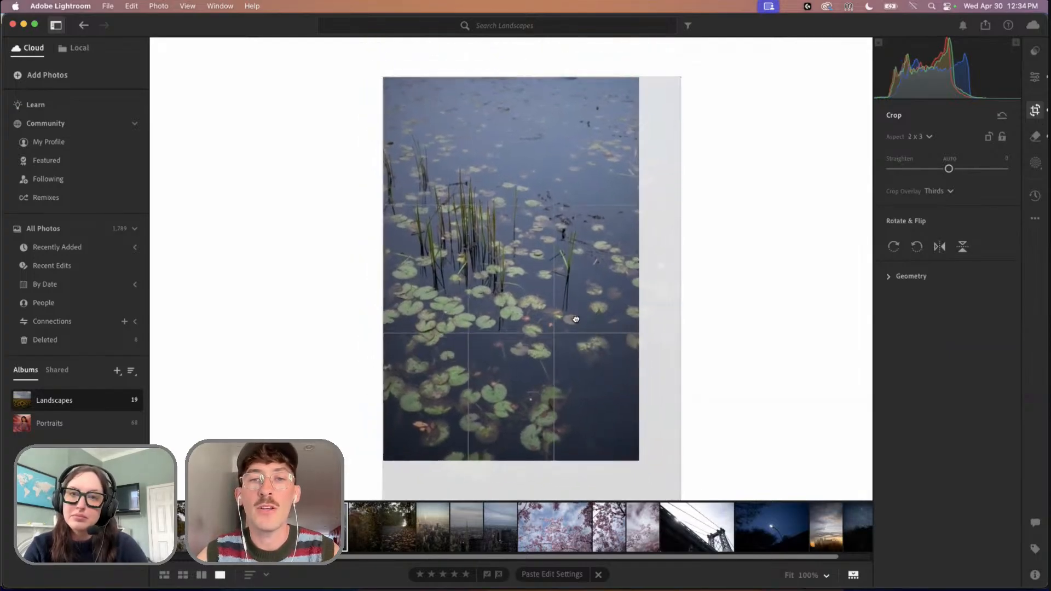
drag(575, 319, 574, 281)
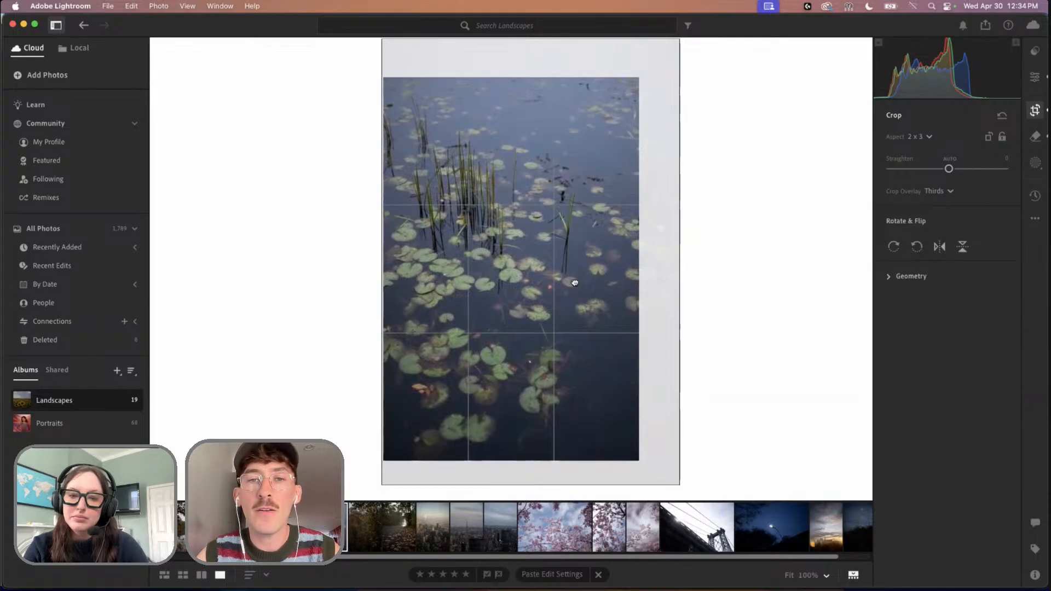
key(e)
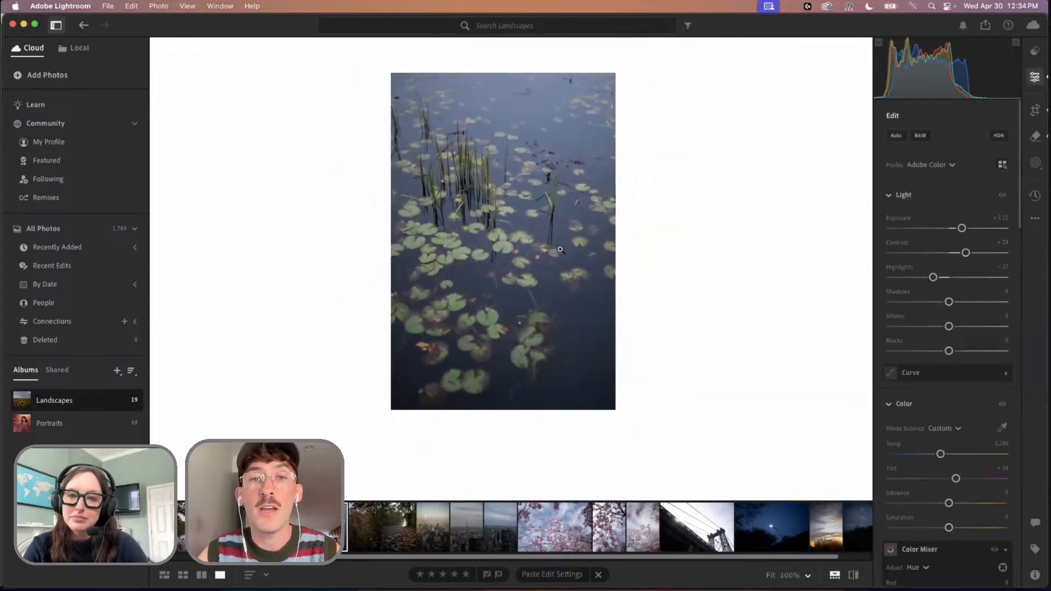
Create a Landscape mask that covers only the water
scroll(559, 250, down, 1)
scroll(560, 249, up, 3)
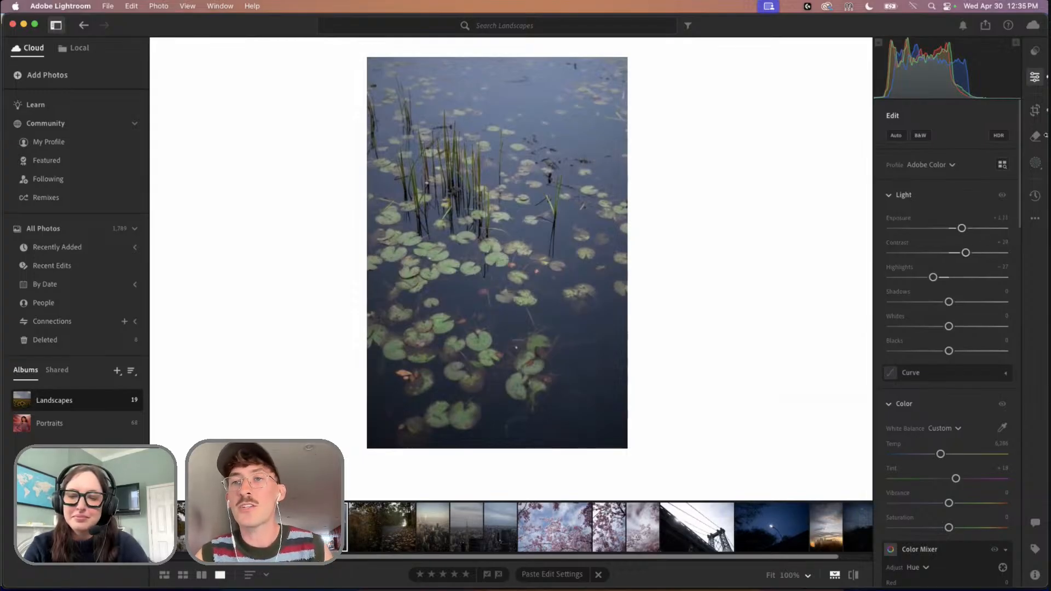
click(1035, 163)
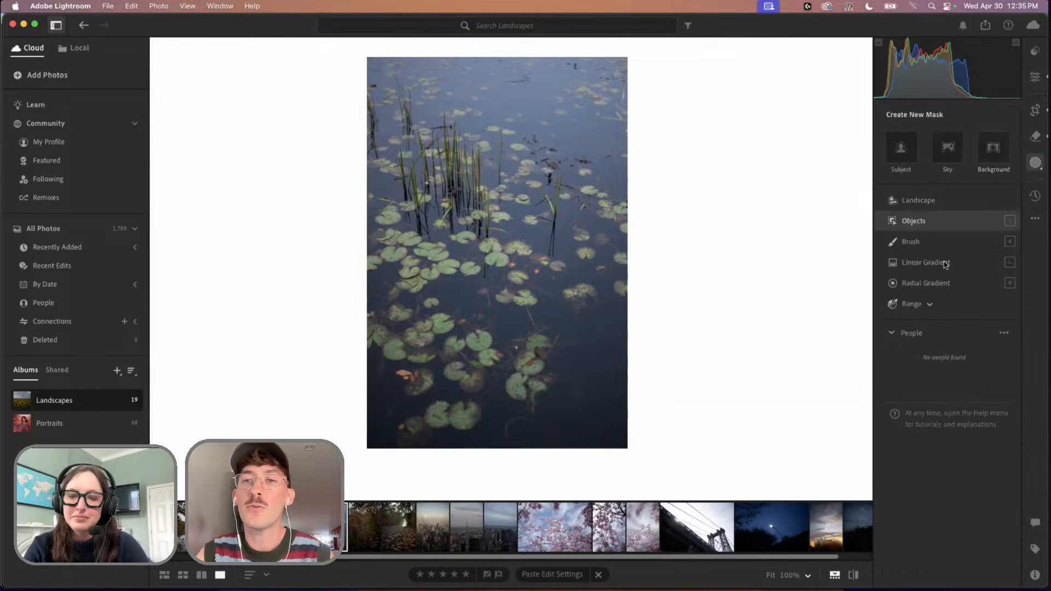
click(963, 200)
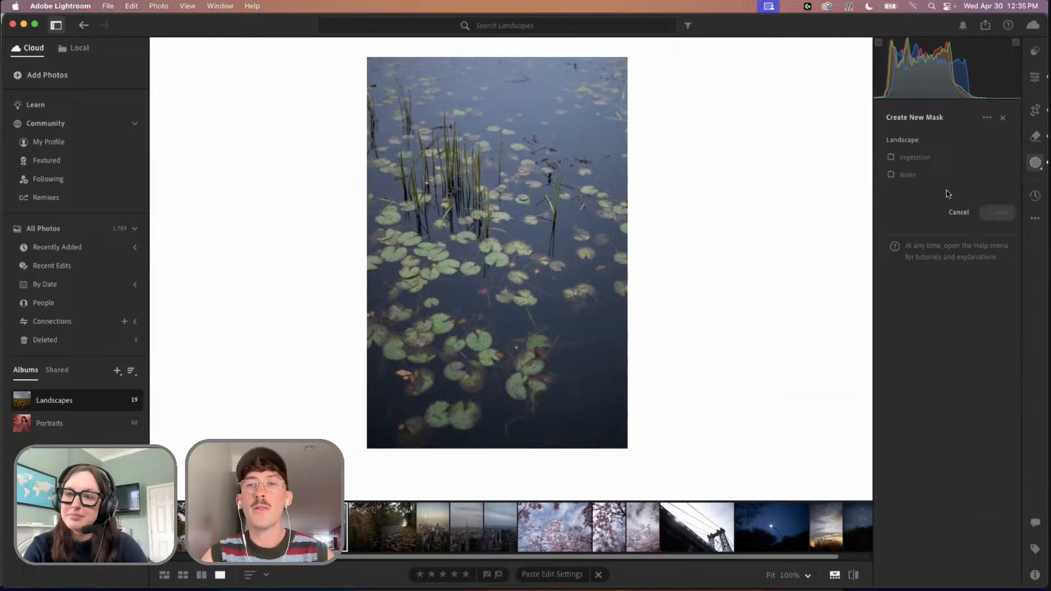
click(907, 174)
click(994, 214)
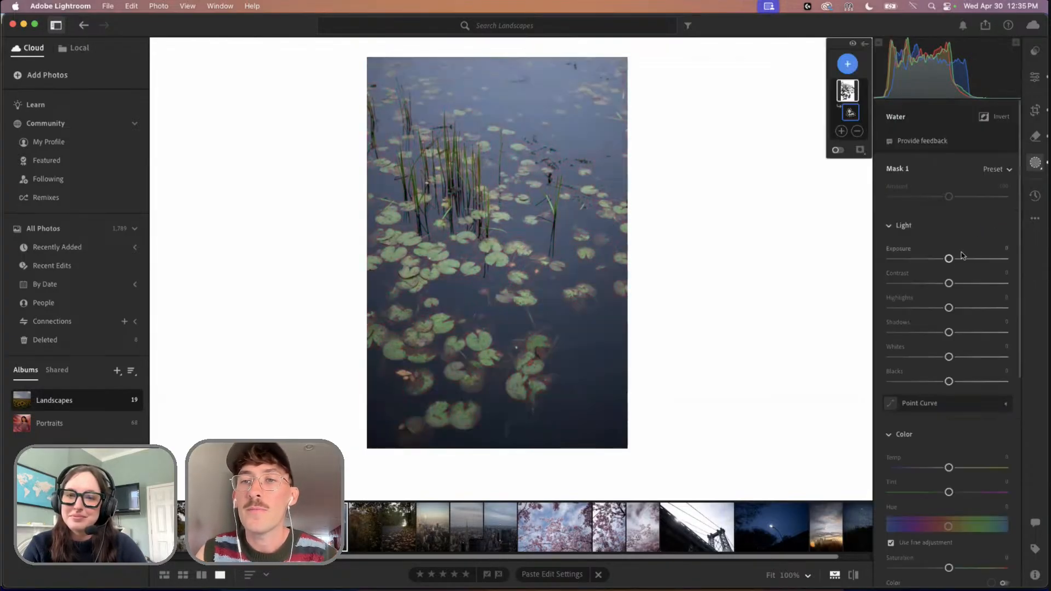
Set the water mask's exposure to +0.04 and its saturation to +19
drag(949, 260, 949, 262)
scroll(952, 335, down, 2)
scroll(953, 335, down, 7)
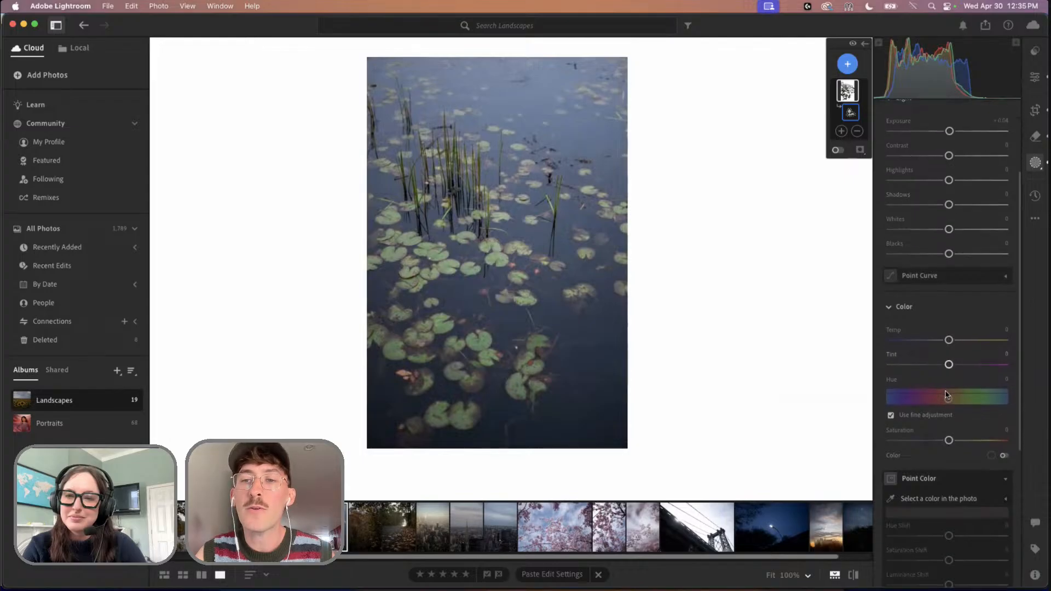
scroll(946, 368, up, 9)
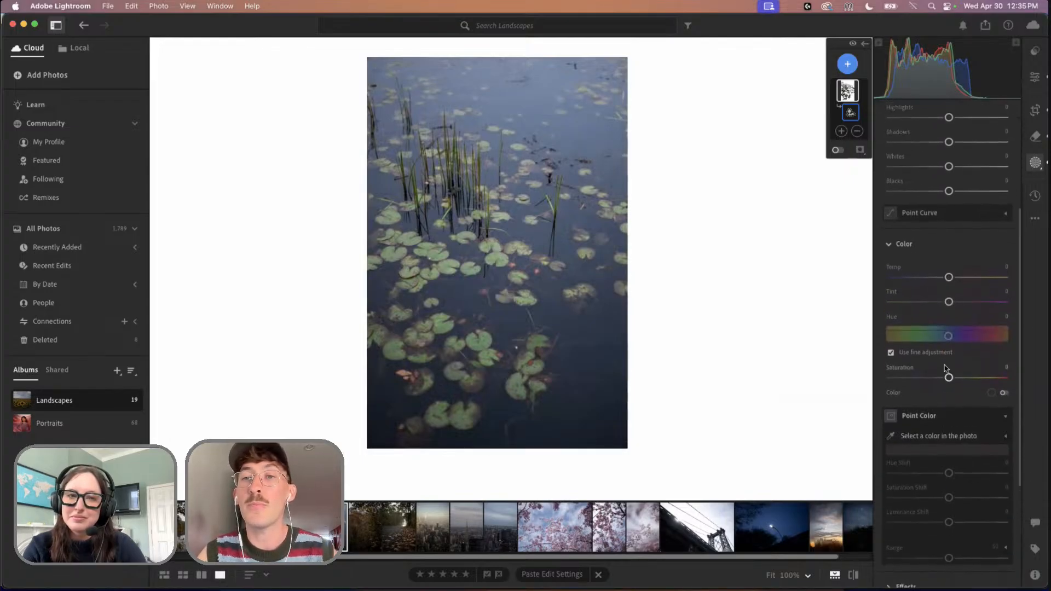
scroll(949, 356, down, 5)
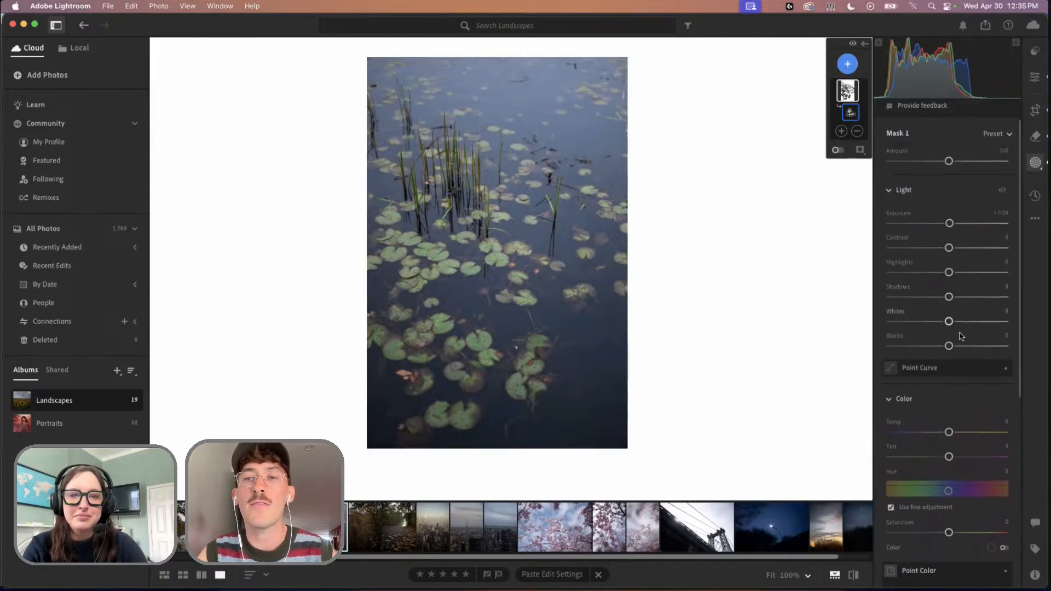
scroll(962, 328, down, 5)
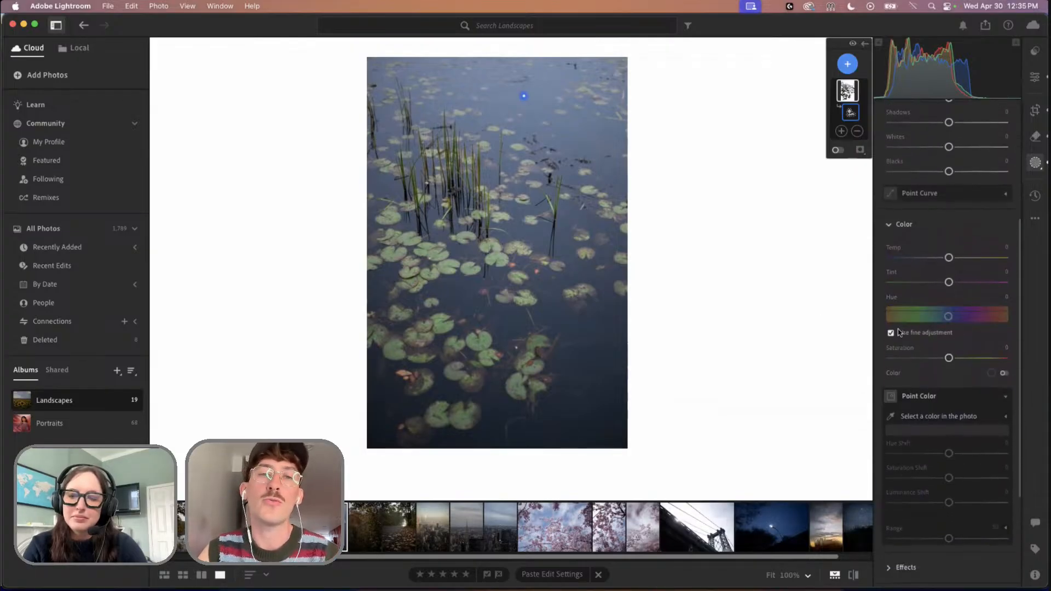
scroll(948, 360, up, 1)
scroll(967, 344, up, 5)
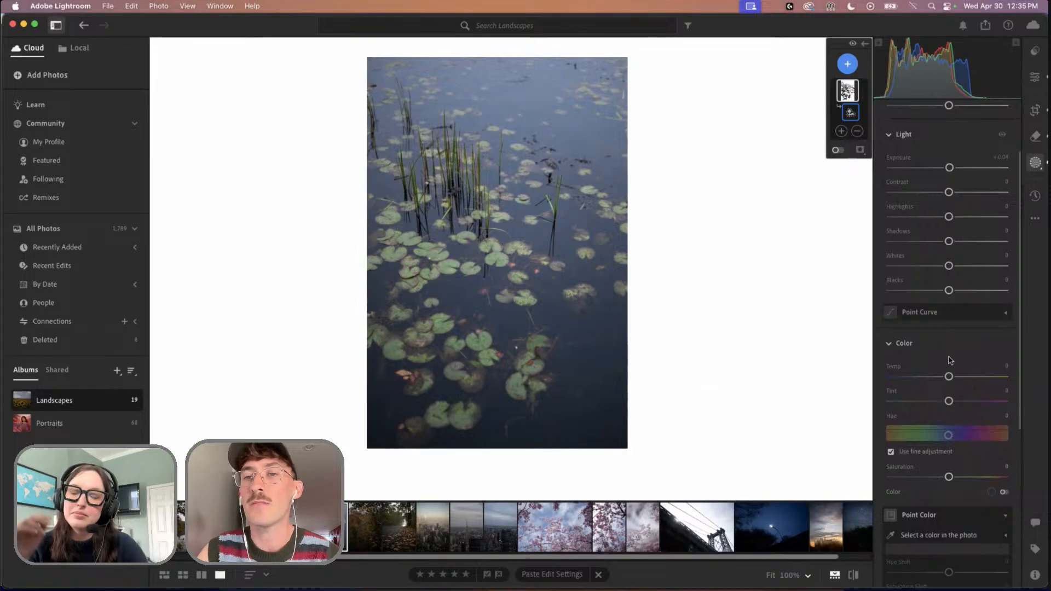
scroll(948, 435, down, 2)
drag(948, 434, 959, 435)
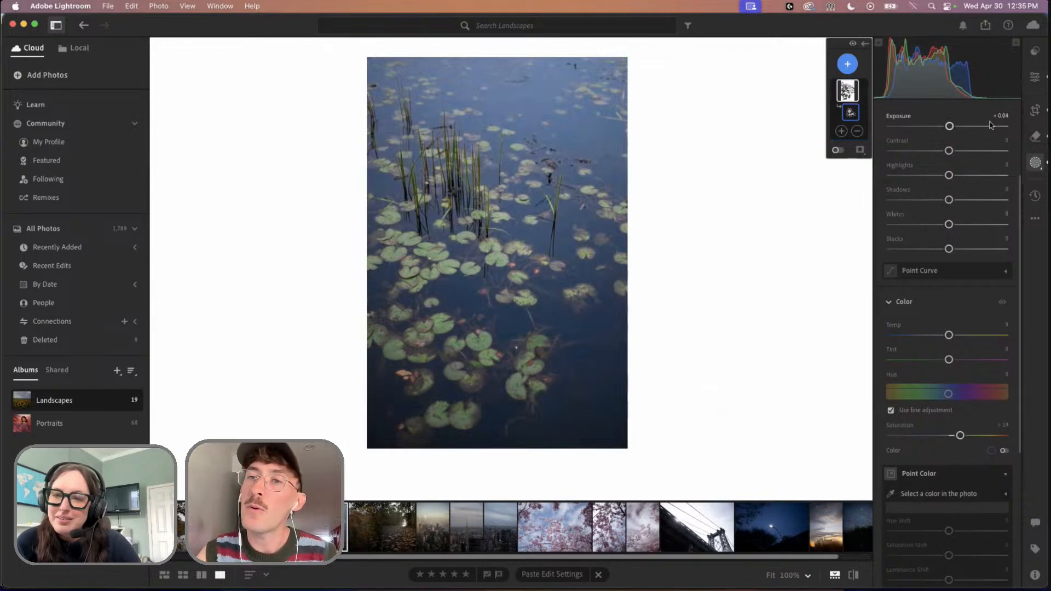
Add the vegetation to the water mask using Landscape detection
click(1036, 164)
click(1036, 164)
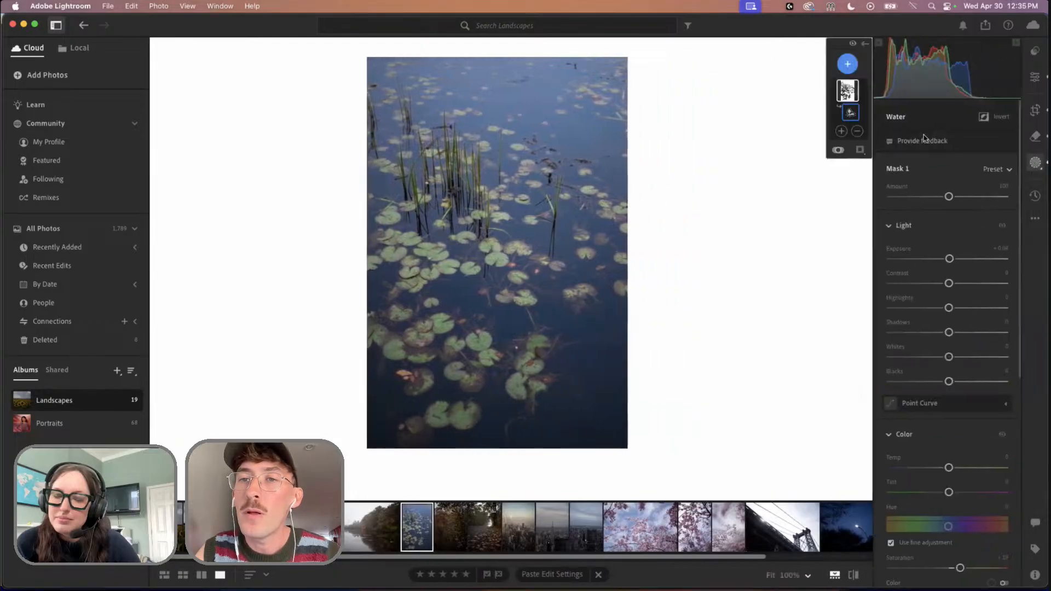
click(842, 132)
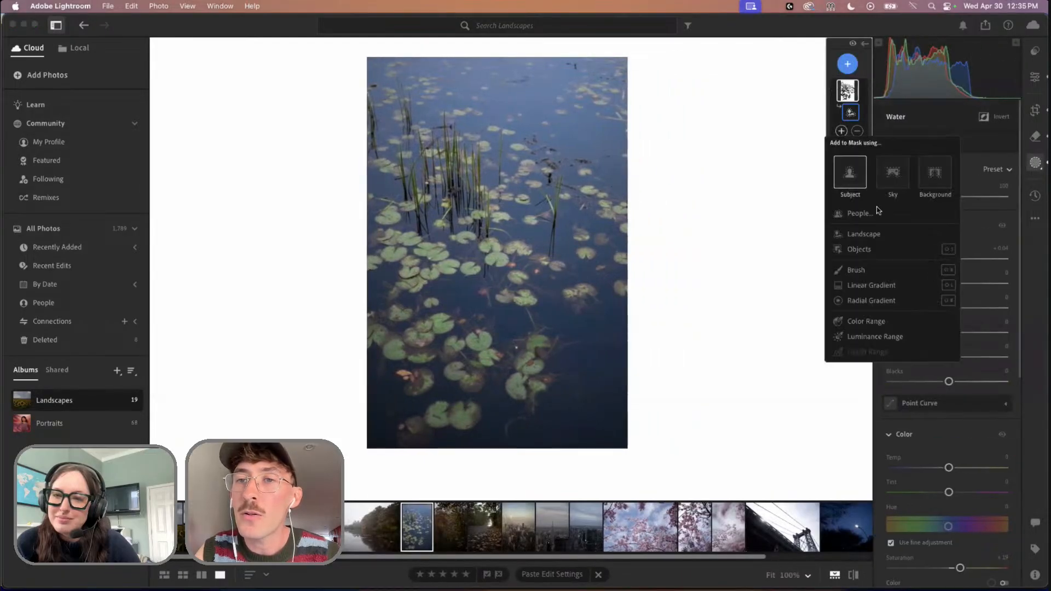
click(863, 234)
click(892, 158)
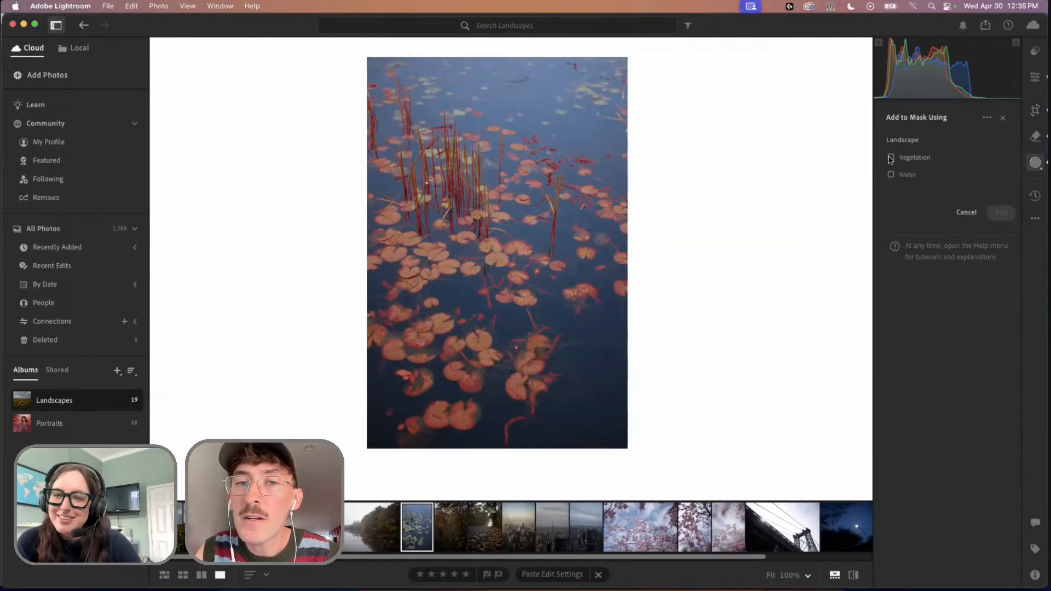
click(996, 213)
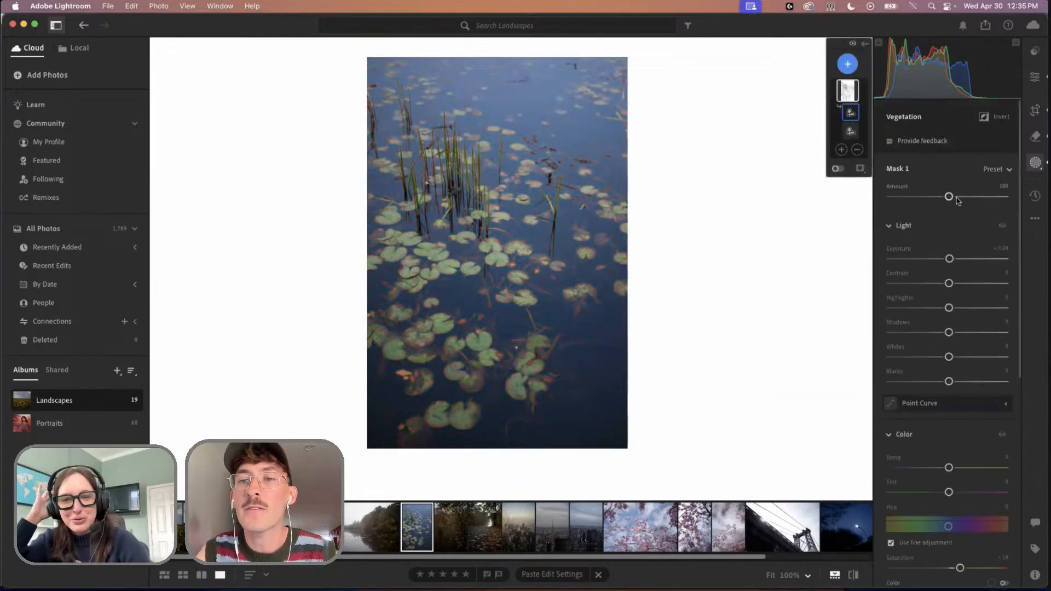
Try lowering the combined mask's exposure to -0.16, and undo that change
drag(949, 258, 946, 260)
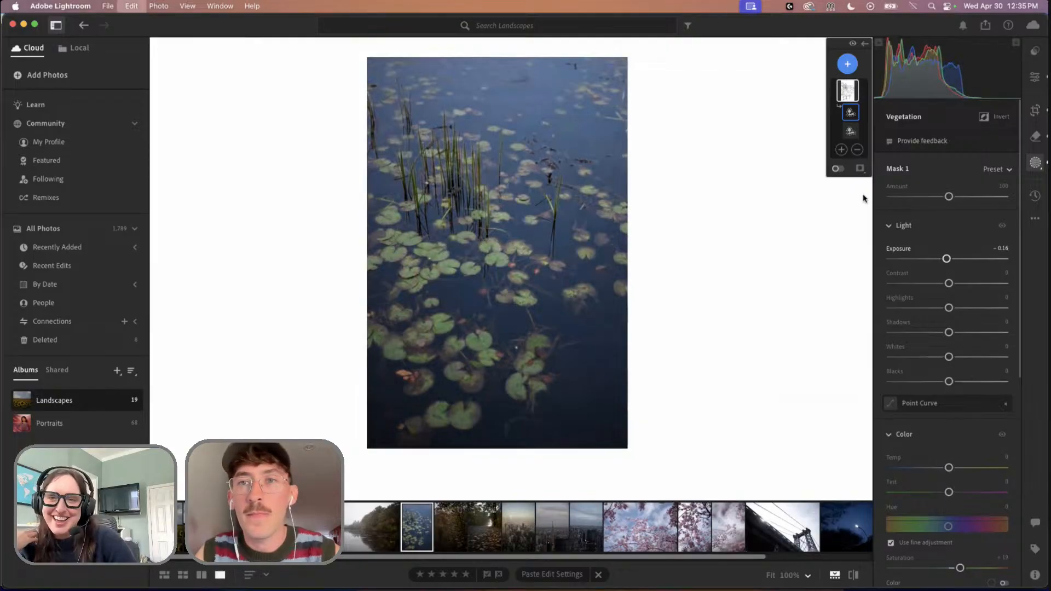
key(super+z)
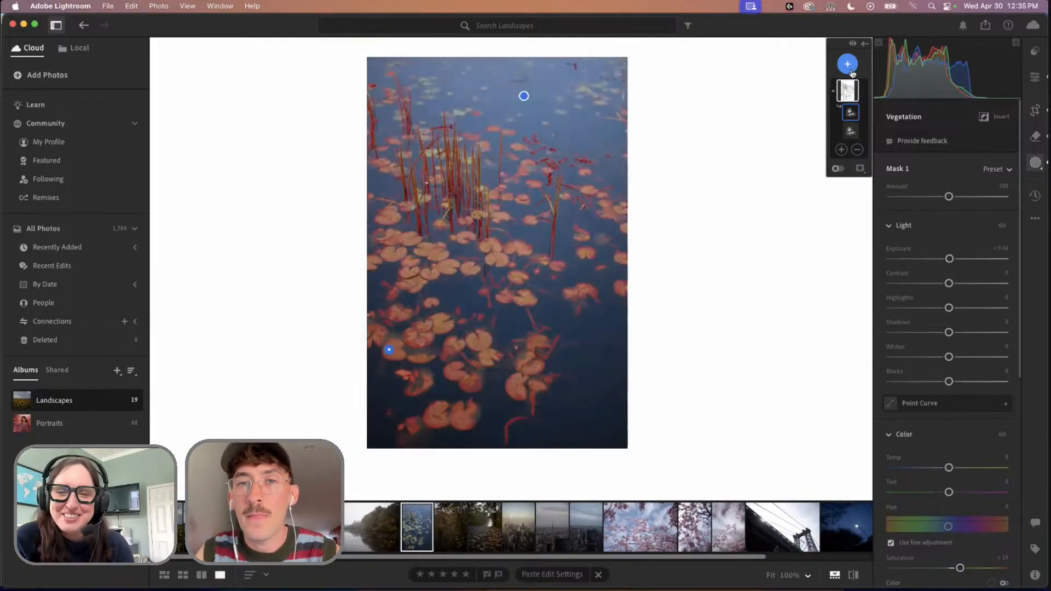
Create a new Landscape mask that covers only the vegetation
click(847, 64)
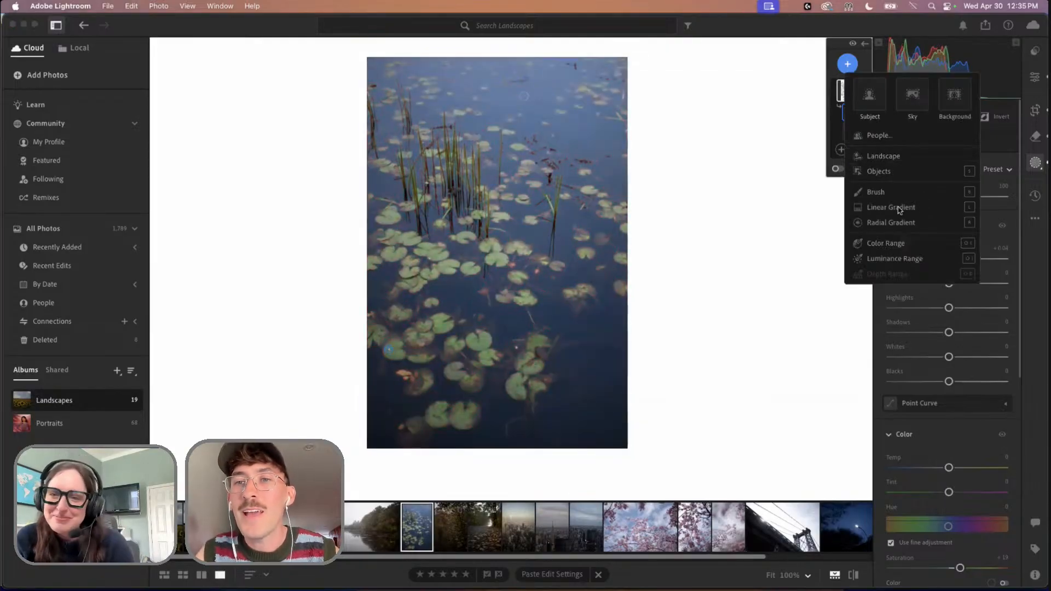
click(882, 156)
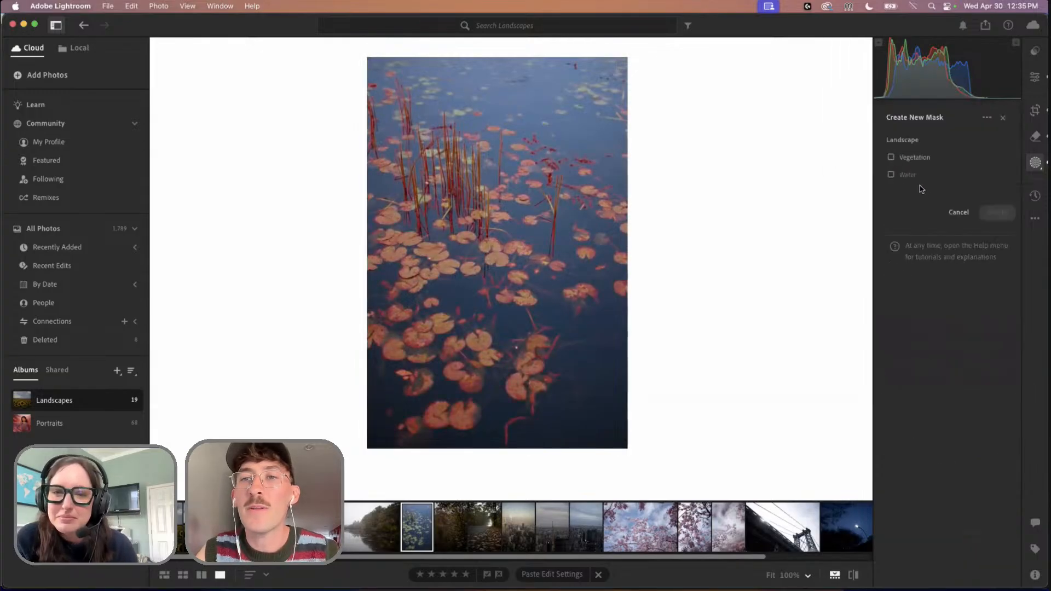
click(890, 157)
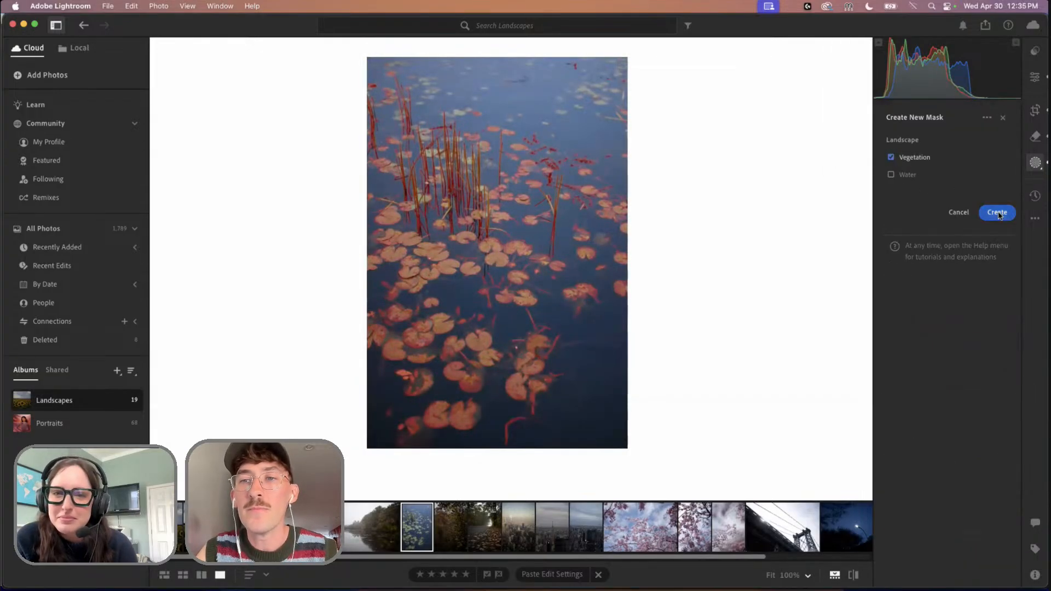
click(997, 212)
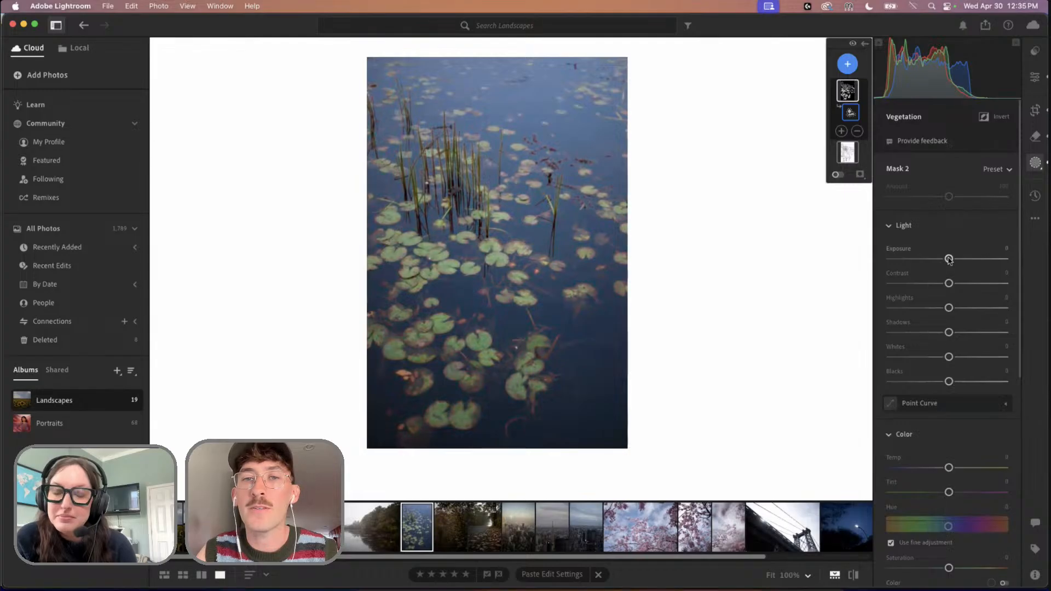
Set the vegetation mask's exposure to +0.24, contrast to +15 and highlights to -19
mouse_move(949, 260)
mouse_down()
mouse_move(961, 259)
mouse_move(953, 263)
mouse_up()
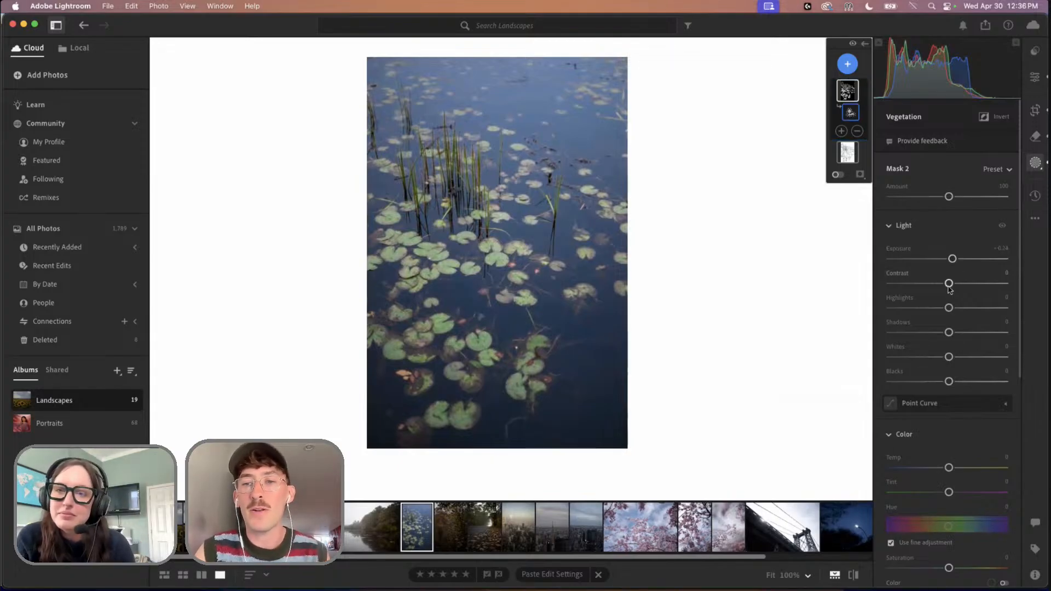
drag(949, 290, 956, 290)
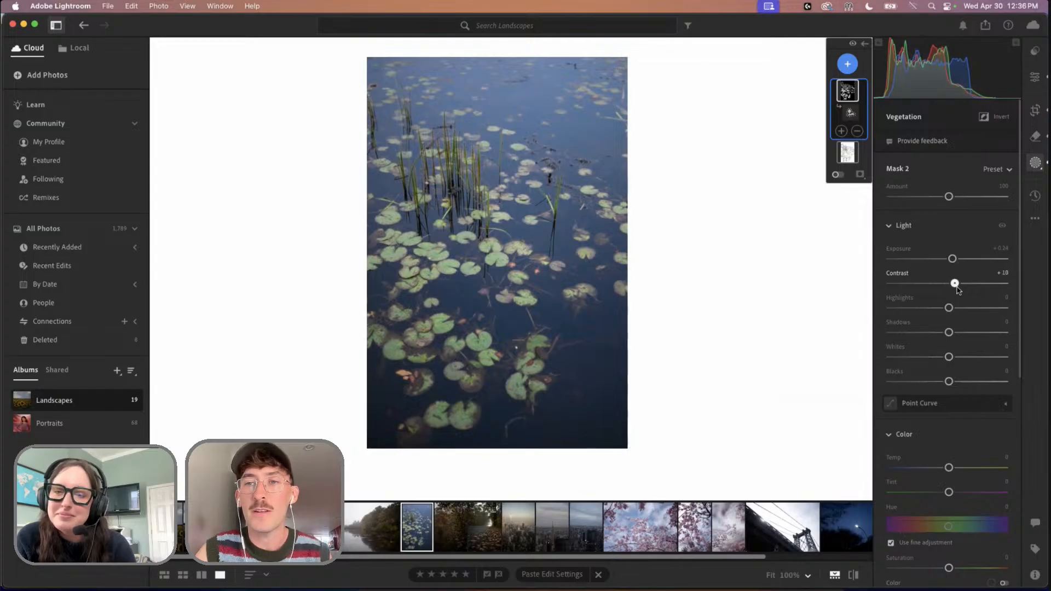
mouse_move(948, 308)
mouse_down()
mouse_move(928, 310)
mouse_move(937, 310)
mouse_up()
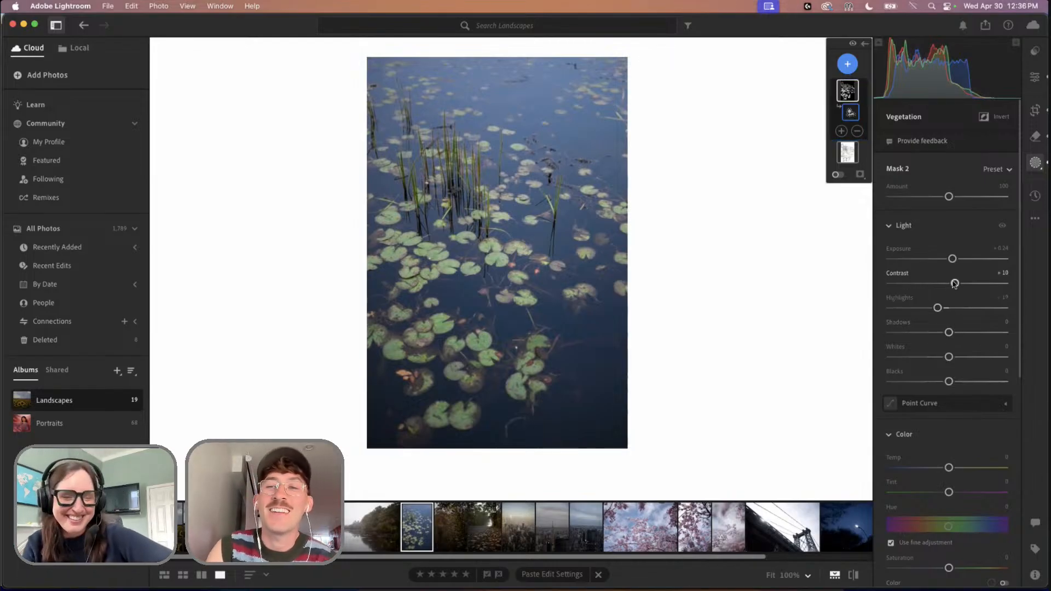
drag(956, 283, 959, 283)
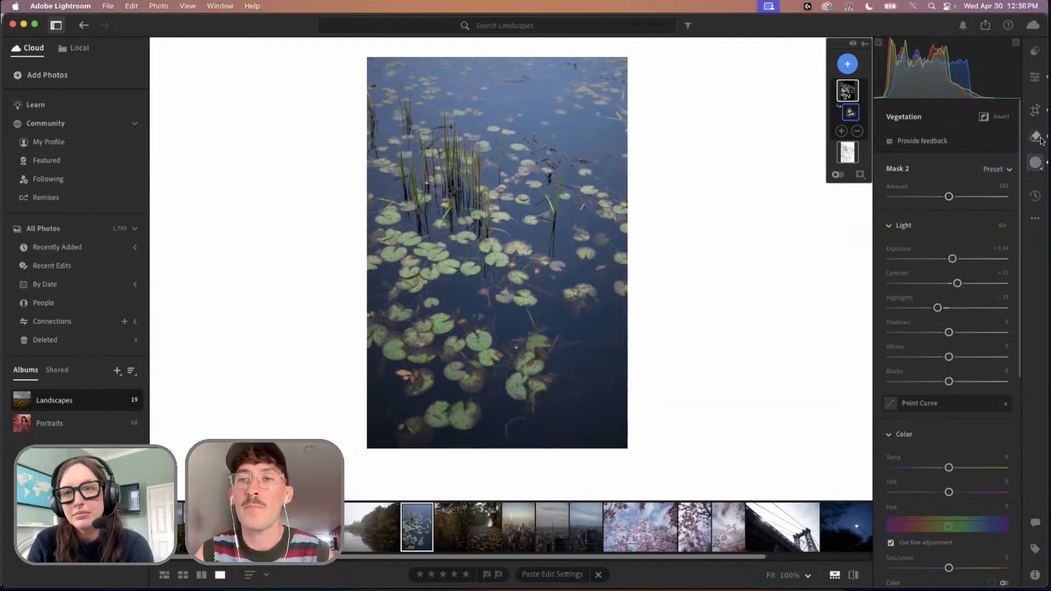
Set the vegetation mask's sharpness to +18
click(1036, 165)
click(1036, 164)
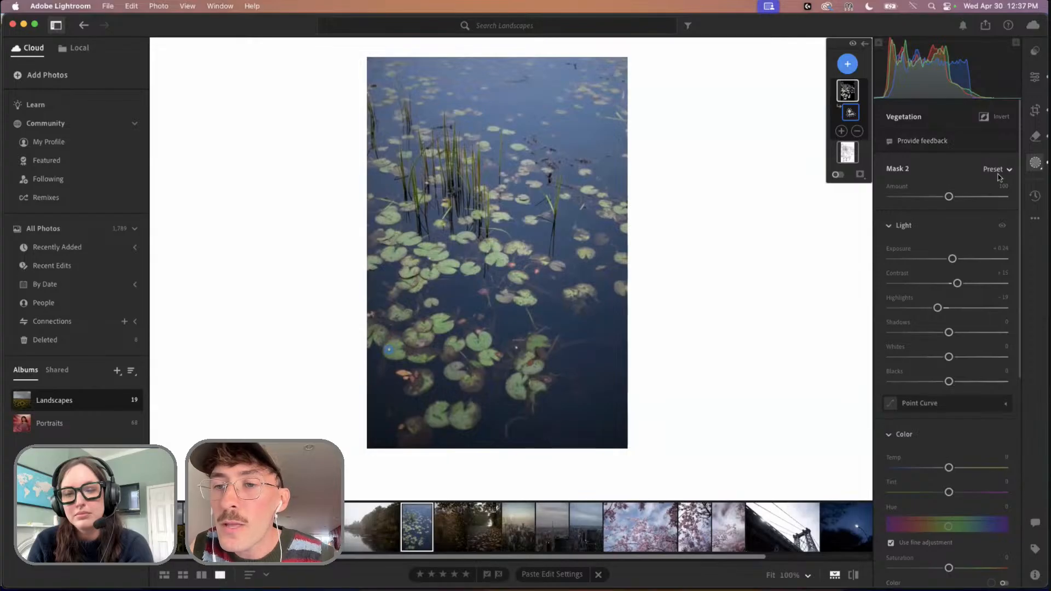
scroll(999, 177, down, 7)
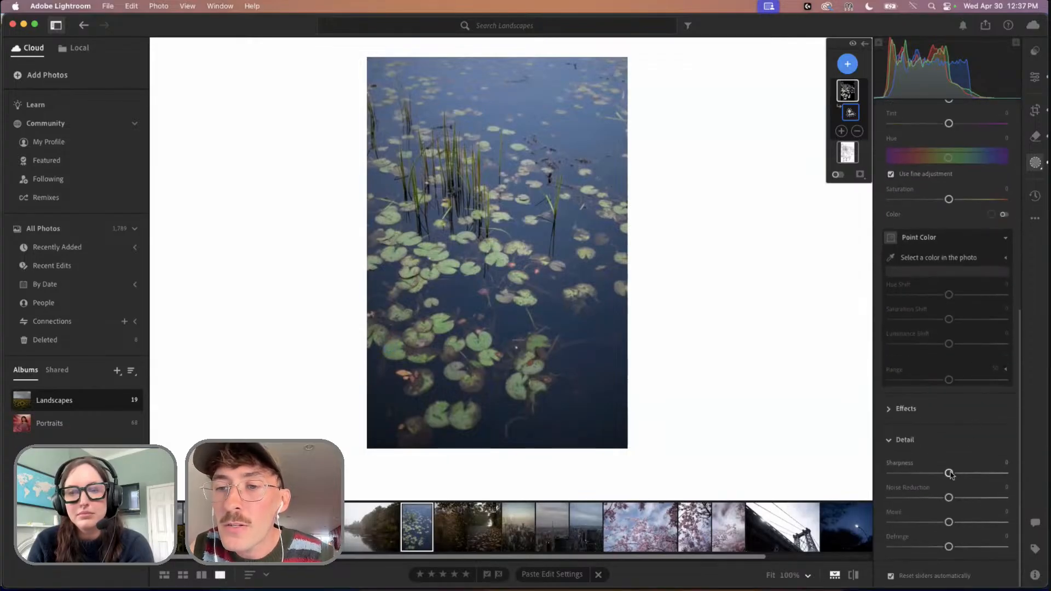
drag(949, 473, 961, 474)
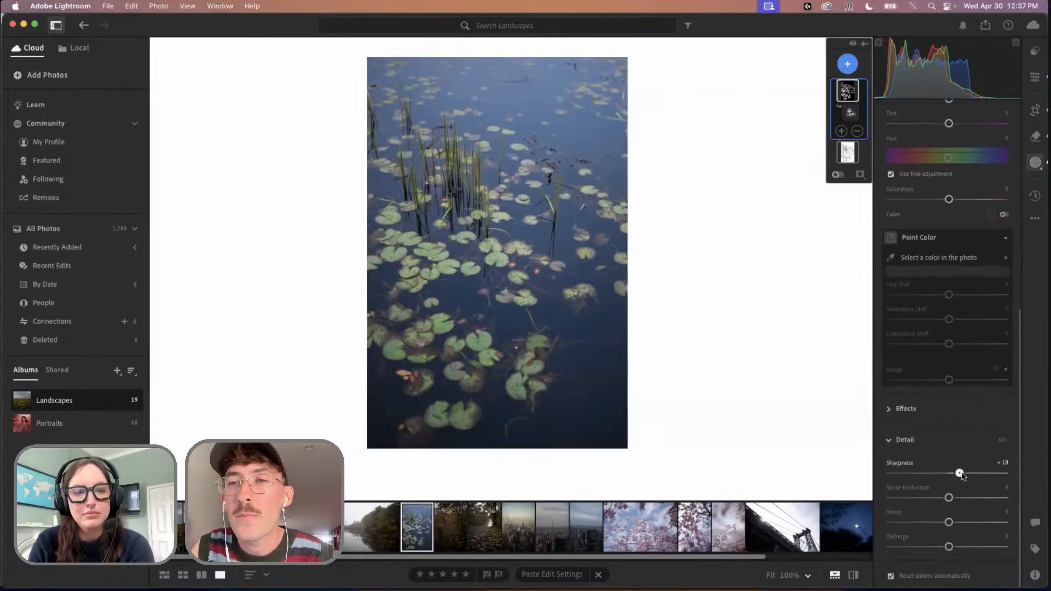
scroll(964, 394, up, 6)
scroll(963, 394, up, 3)
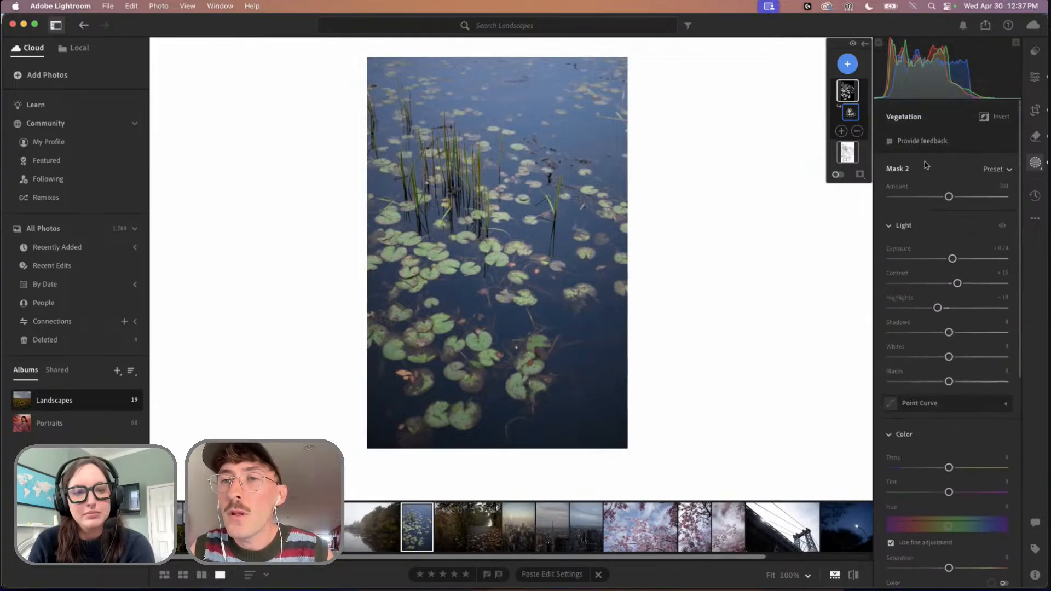
Add a Linear Gradient mask fading down from the photo's upper edge, and move its midline down to the base of the reeds
click(848, 65)
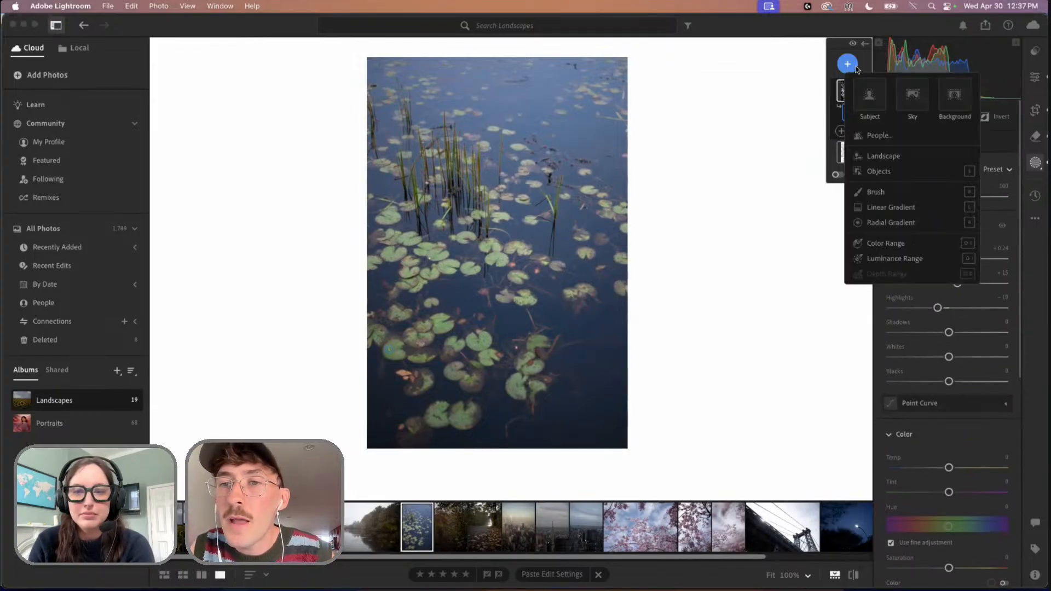
mouse_move(970, 210)
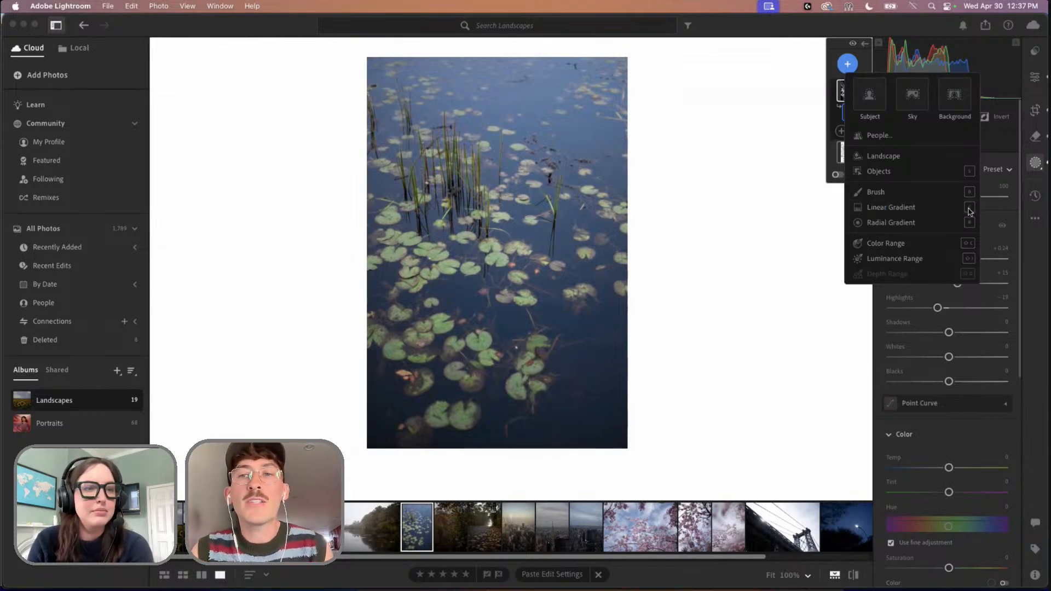
click(968, 208)
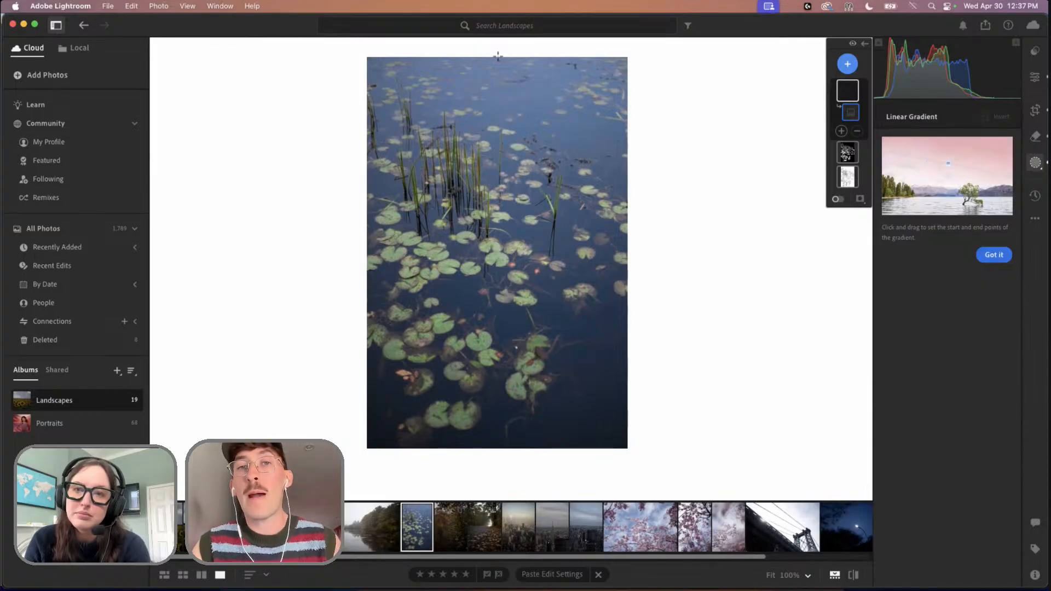
drag(498, 55, 496, 170)
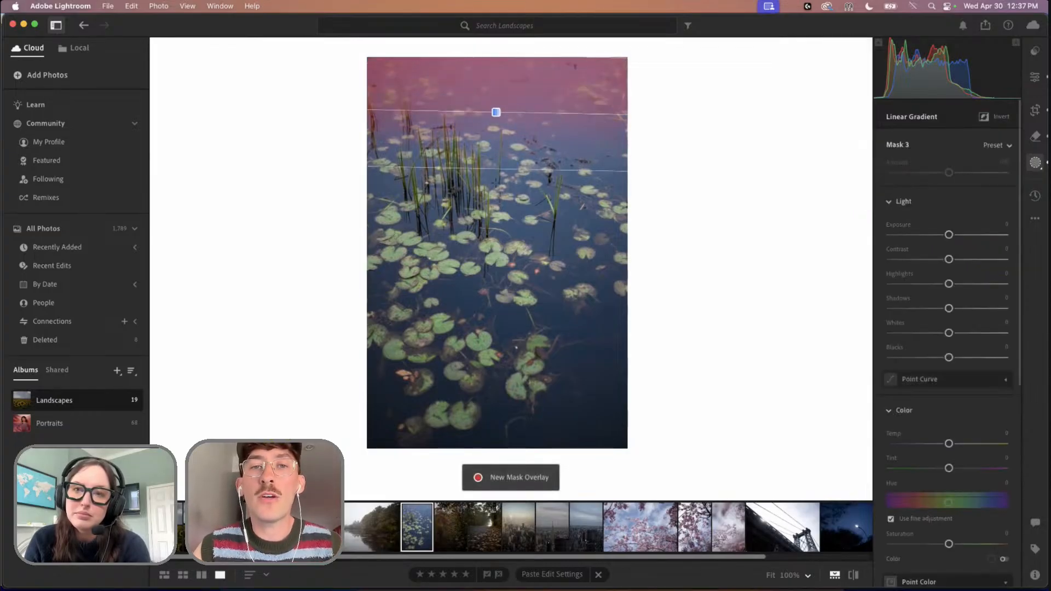
drag(496, 112, 498, 203)
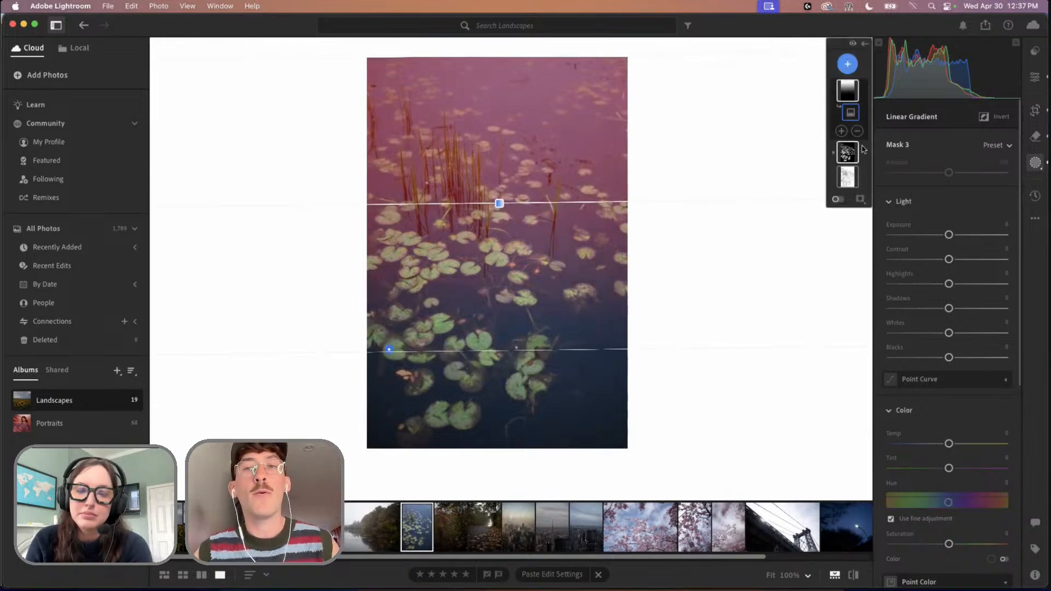
Hide the mask overlay, and raise the linear gradient's exposure to about +1 and its contrast to +16
click(850, 157)
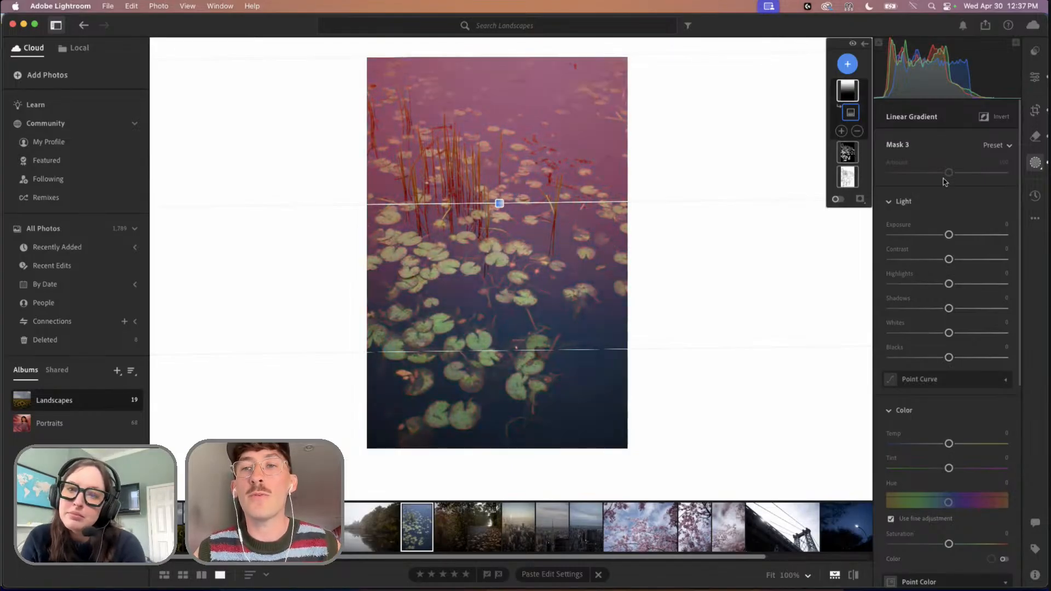
key(o)
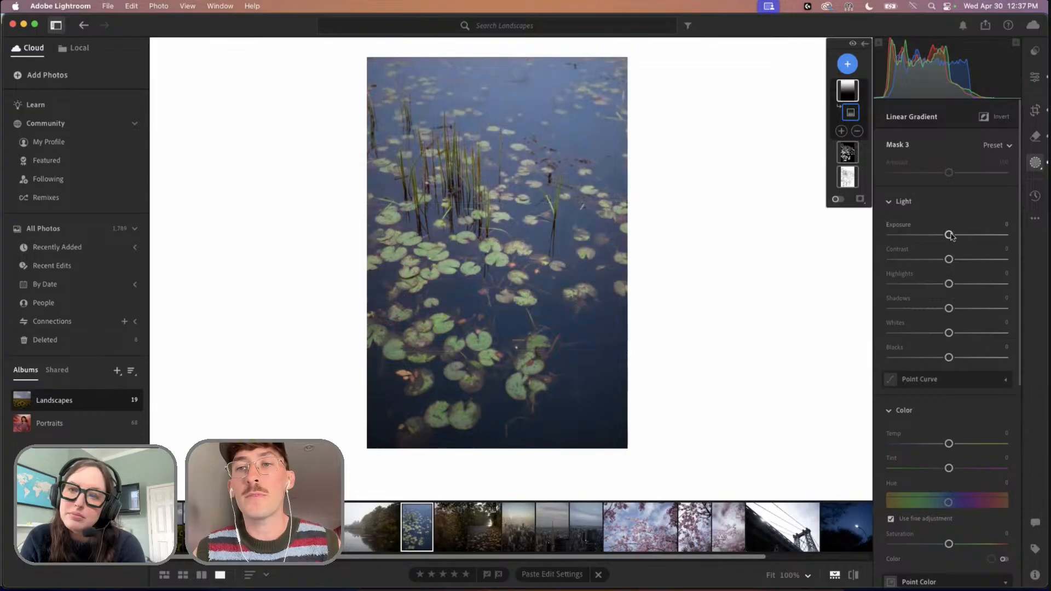
drag(949, 236, 959, 266)
Set the linear gradient's hue to +11.2, temperature to +28 and saturation to +24
scroll(955, 296, down, 5)
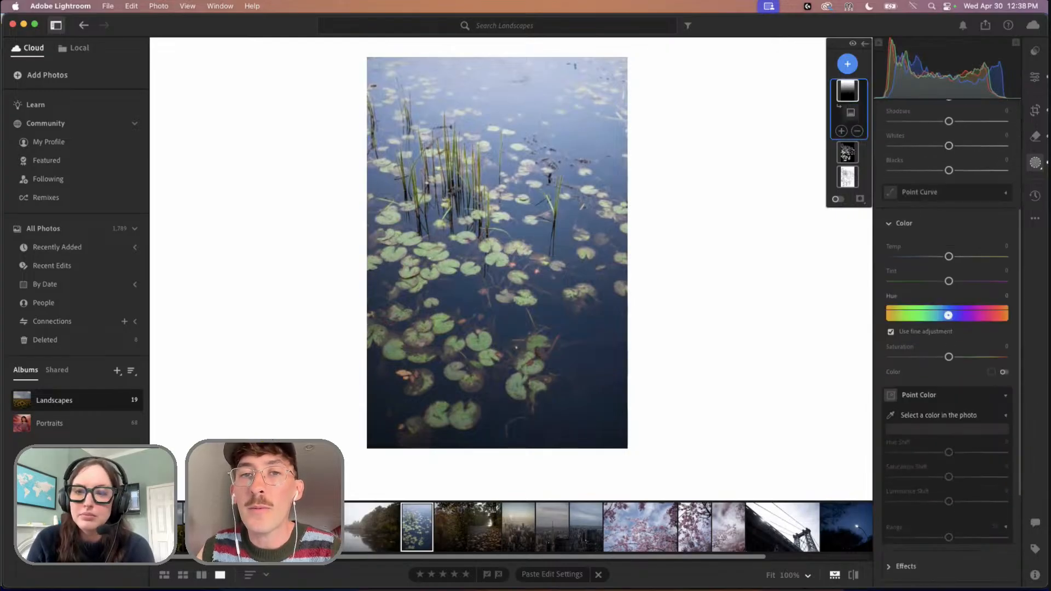
drag(949, 316, 952, 316)
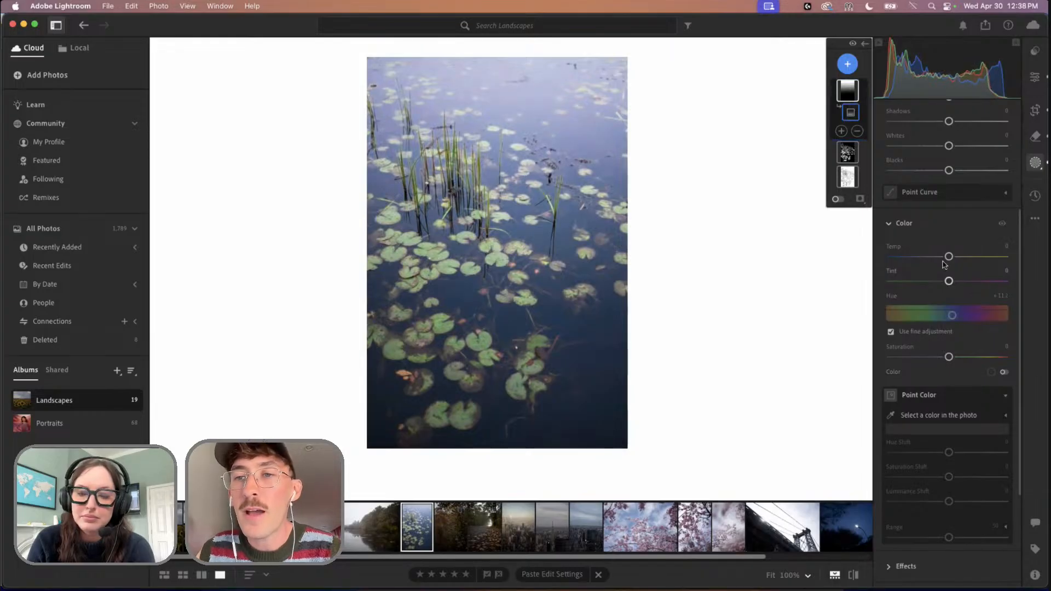
drag(945, 262, 962, 262)
click(851, 112)
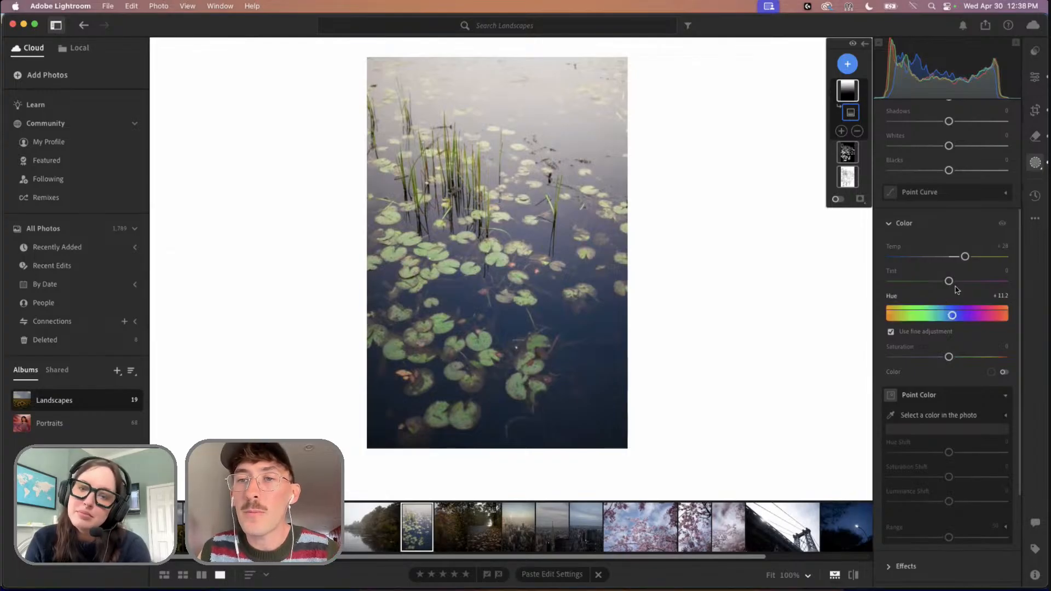
mouse_move(950, 358)
mouse_down()
mouse_move(972, 360)
mouse_move(964, 362)
mouse_up()
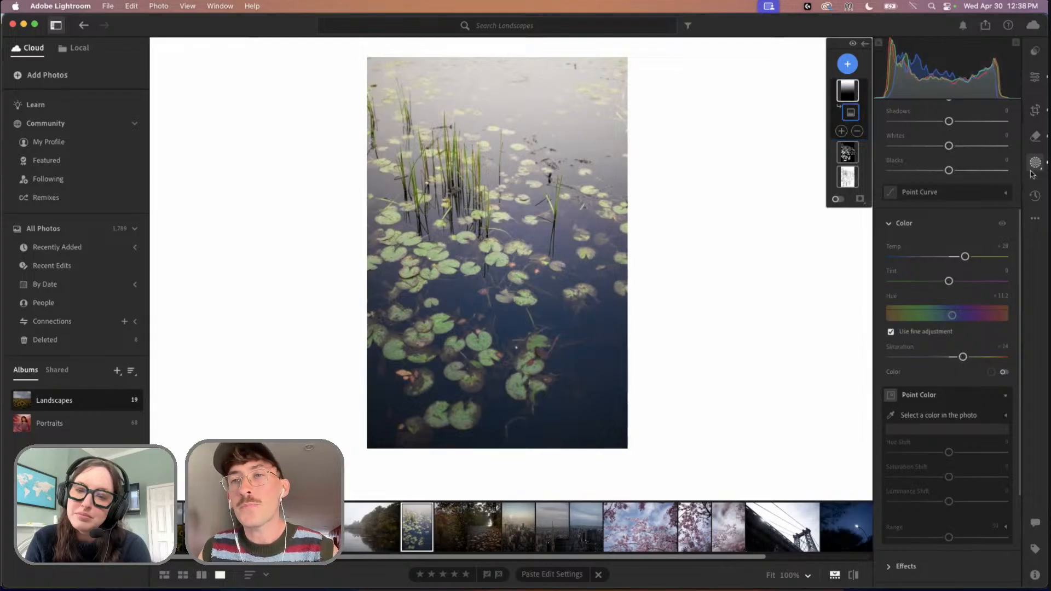
click(1039, 81)
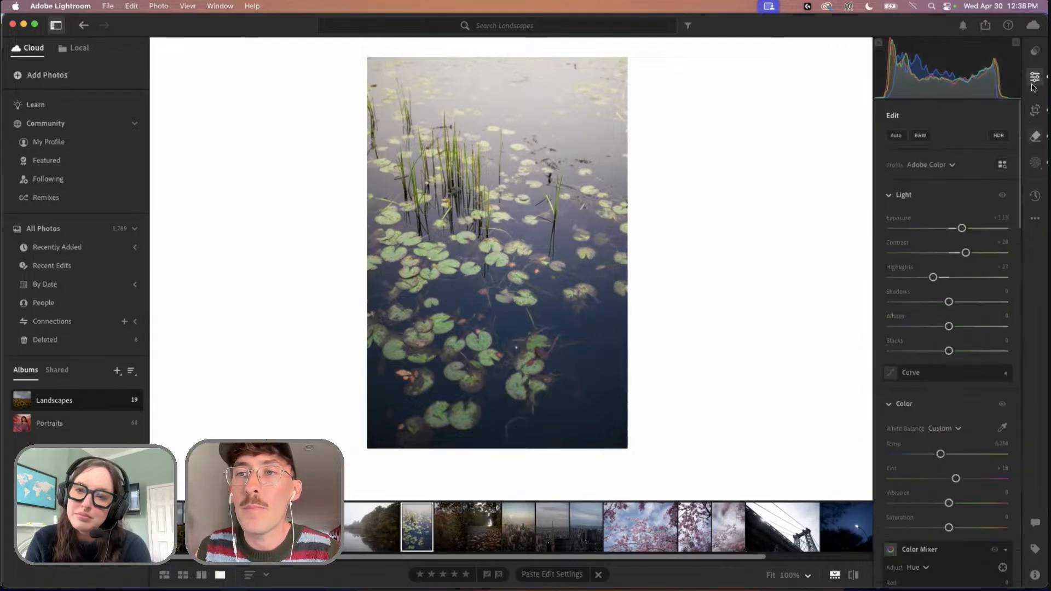
click(1035, 163)
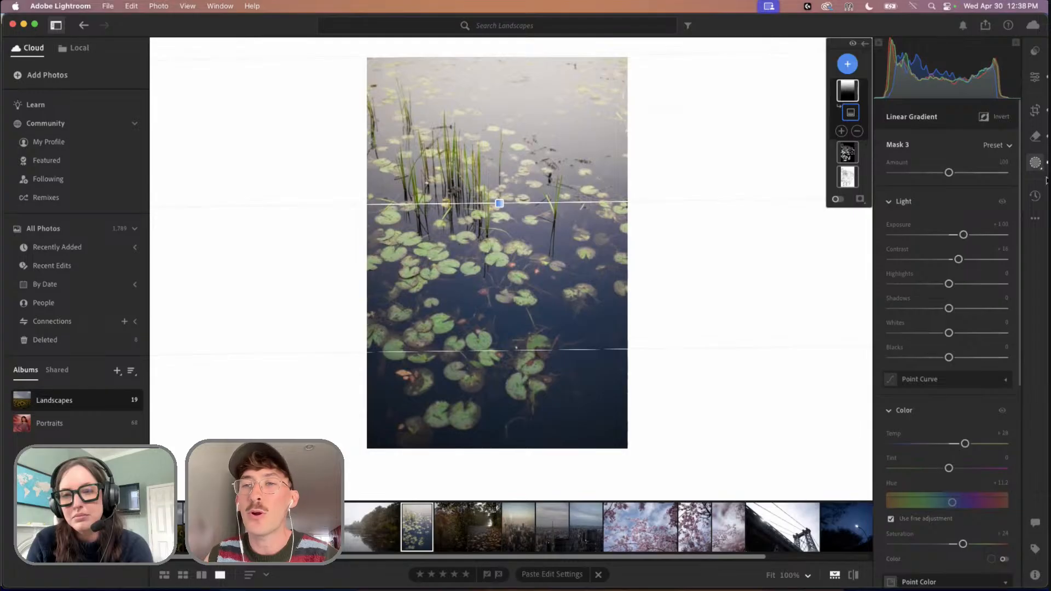
Browse your own presets on the pond photo, then apply the 13 Fortune preset with its amount set to 84
click(1034, 52)
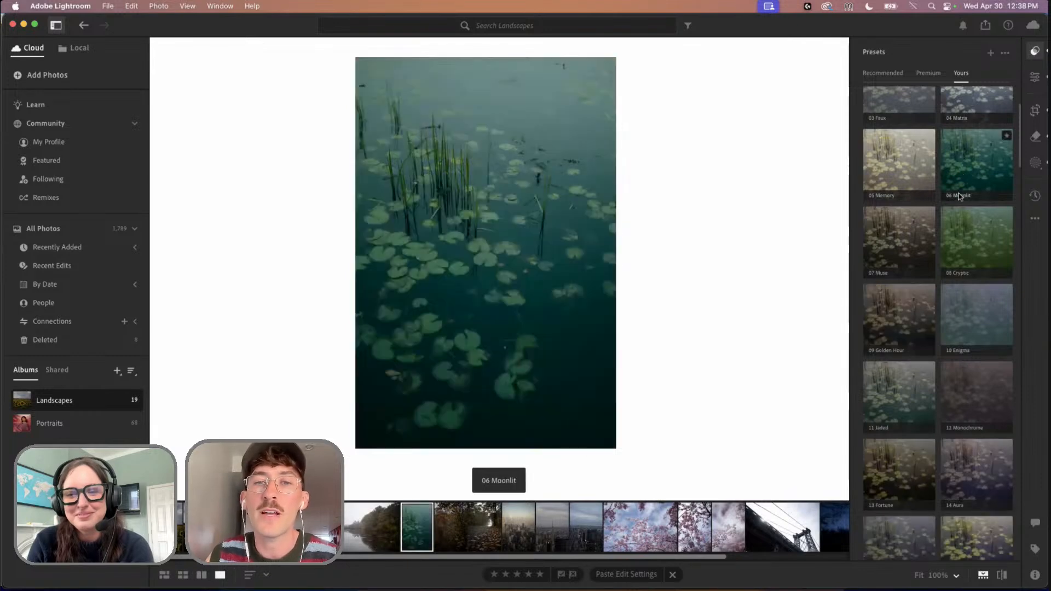
click(900, 300)
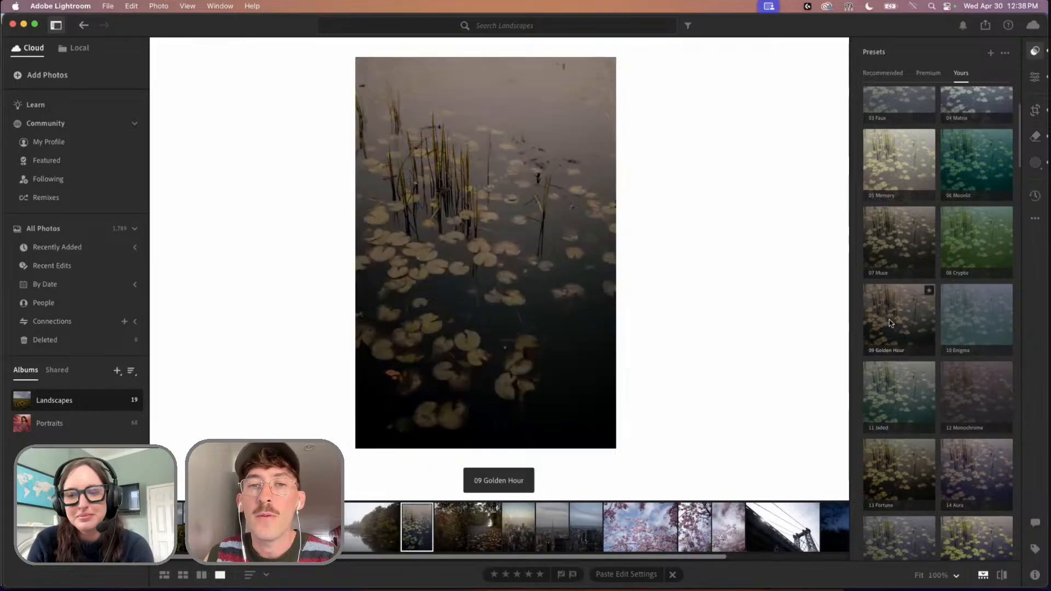
scroll(891, 323, up, 1)
scroll(902, 356, down, 5)
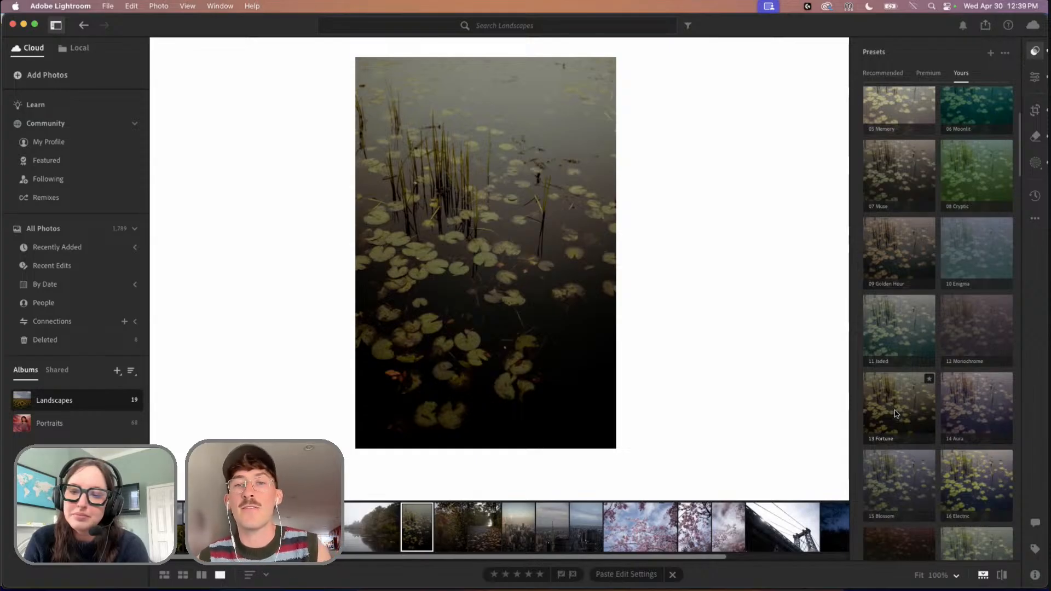
click(896, 413)
mouse_move(937, 465)
mouse_down()
mouse_move(911, 466)
mouse_move(947, 466)
mouse_move(925, 466)
mouse_up()
Open the sunflower field photo from the Landscapes album
scroll(584, 534, right, 5)
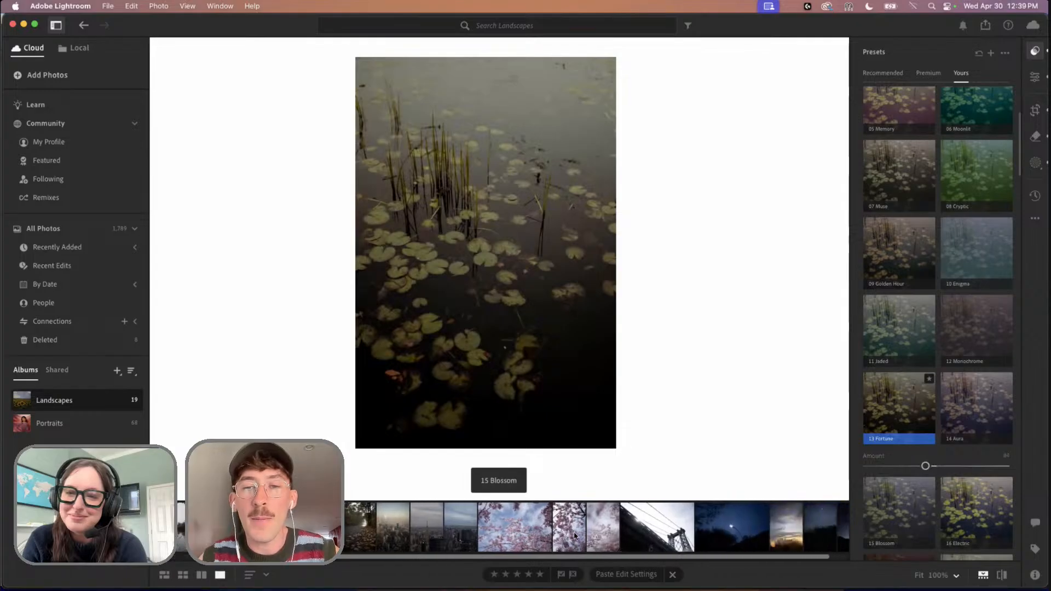
scroll(658, 525, left, 5)
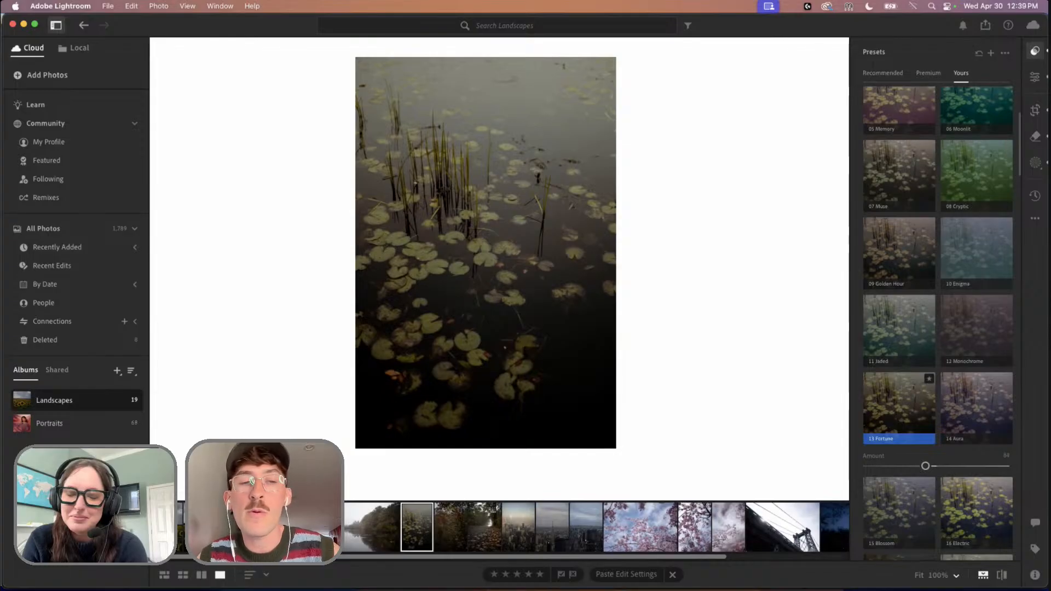
click(180, 527)
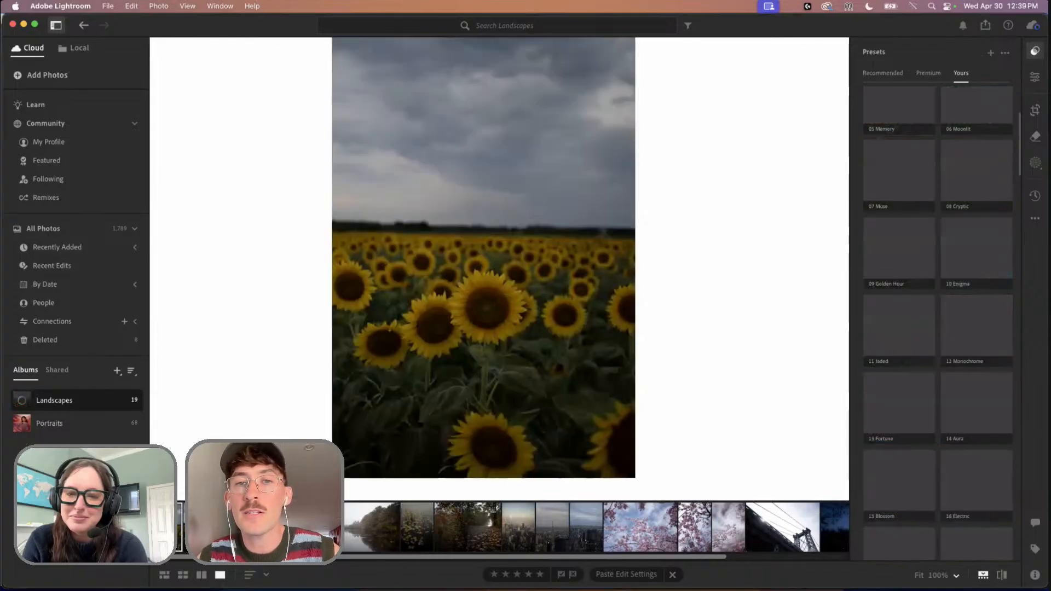
Straighten the sunflower field photo's horizon by about -1.4 and crop it tighter, with the large sunflower centred in the frame
click(1036, 112)
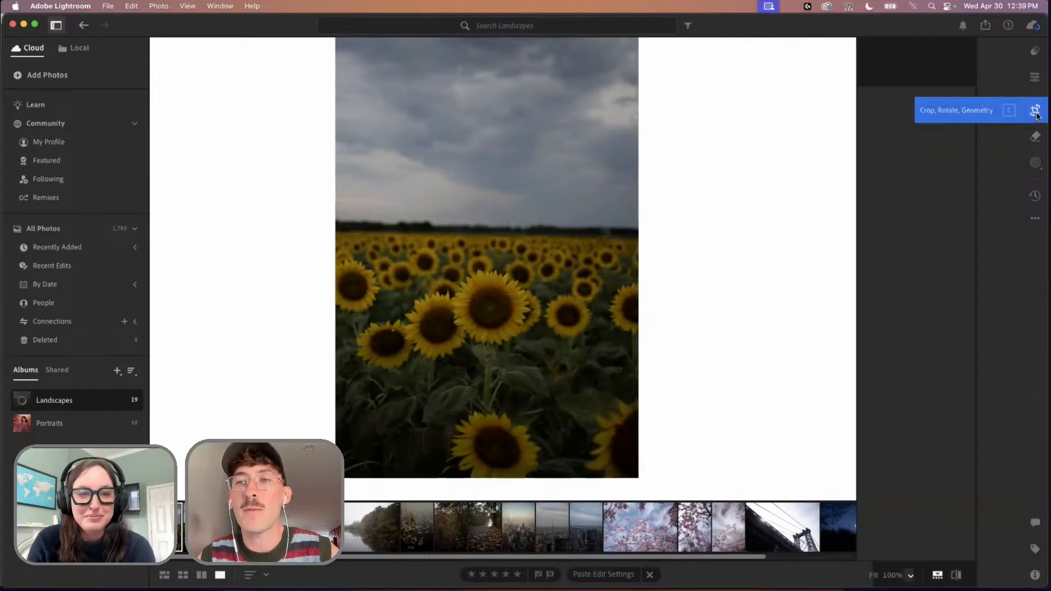
drag(746, 235, 741, 235)
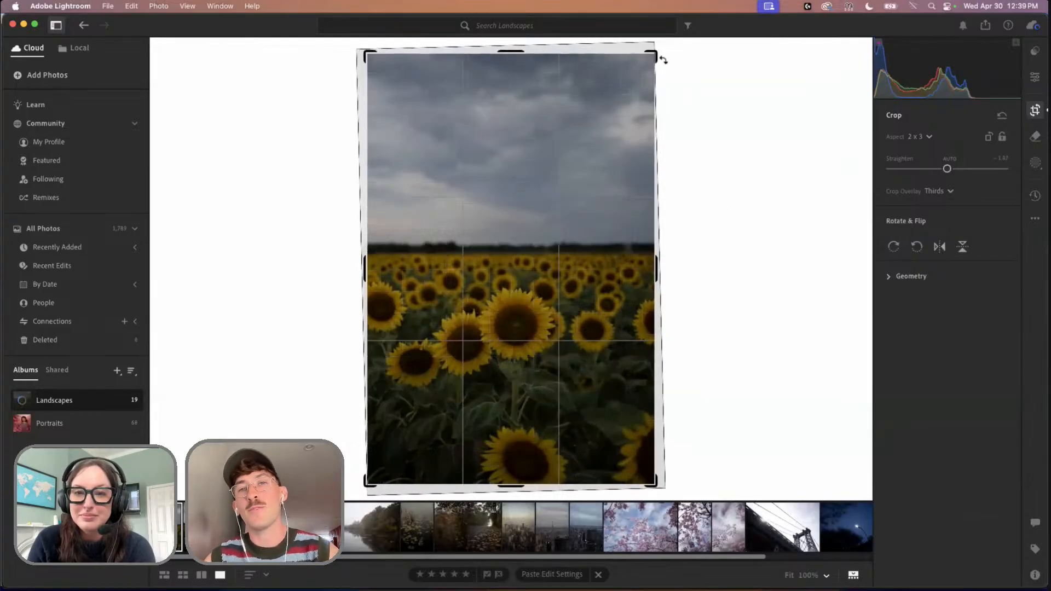
drag(658, 53, 613, 96)
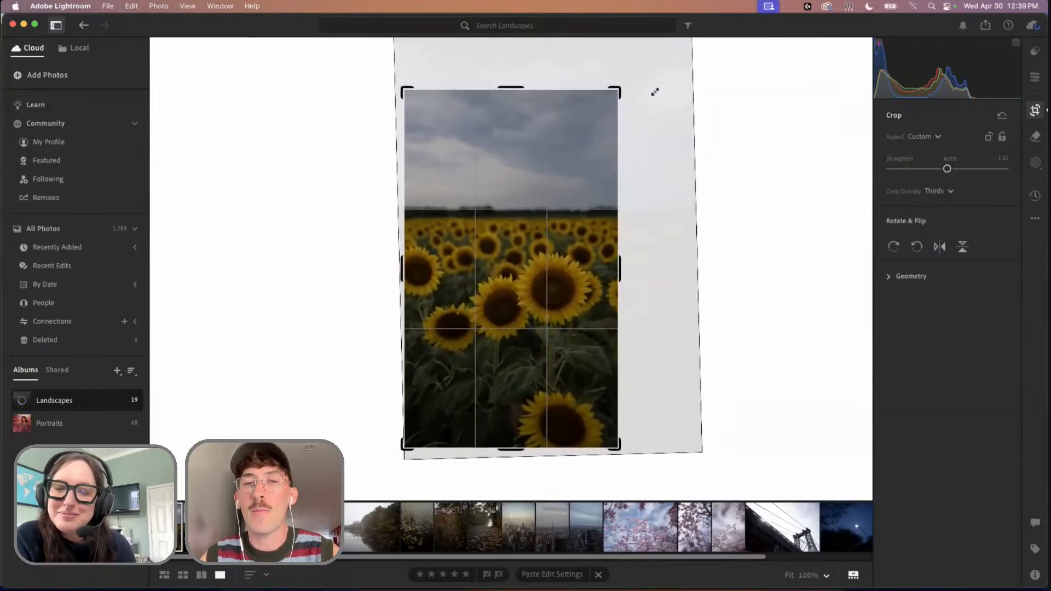
drag(566, 136, 545, 138)
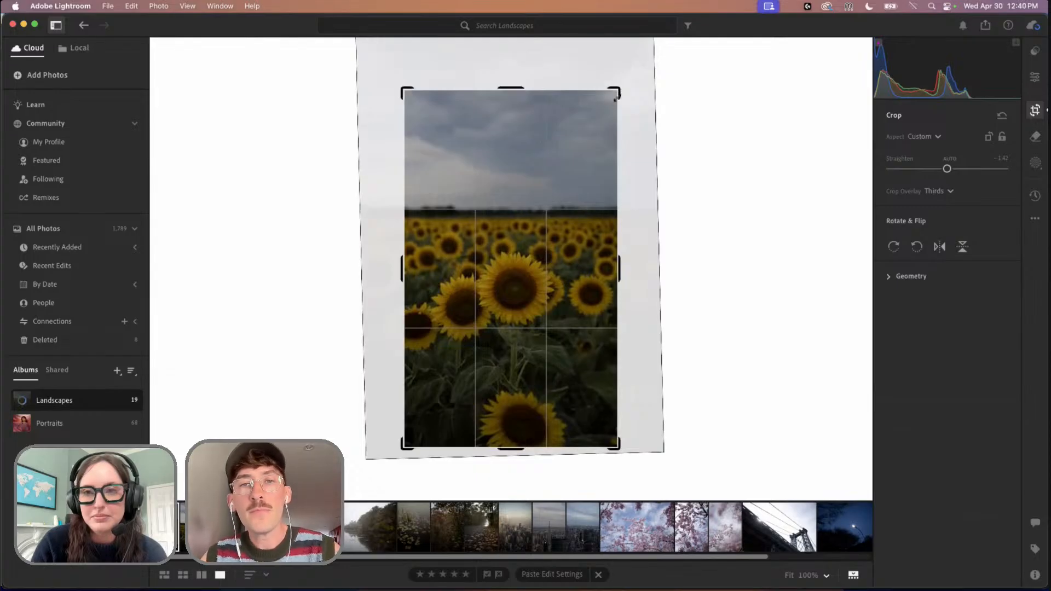
key(Return)
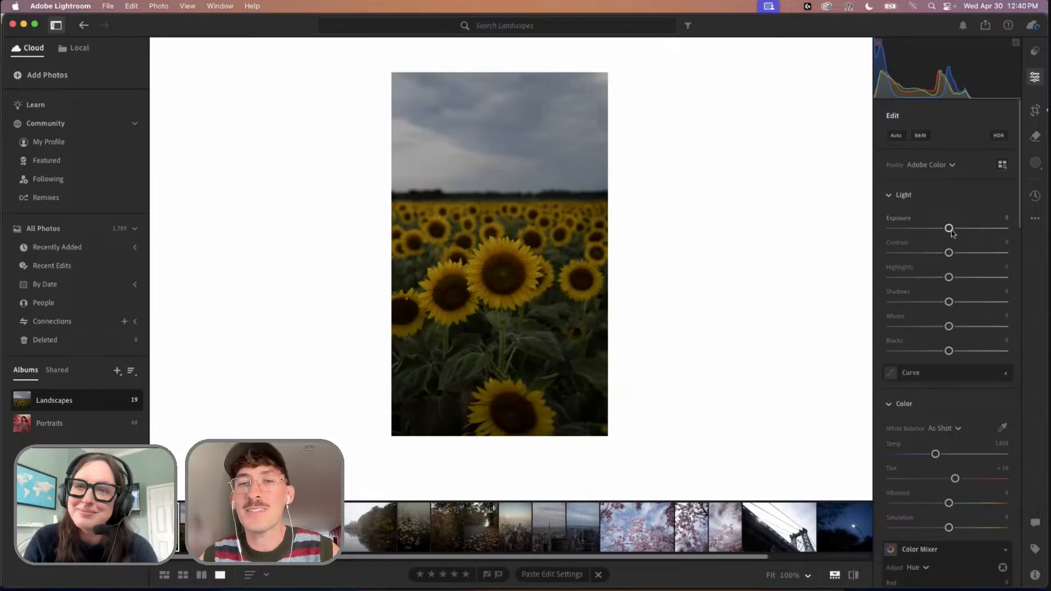
Preview your own presets on the sunflower photo, then apply 42 Solarize with its amount set to about 64
click(1036, 162)
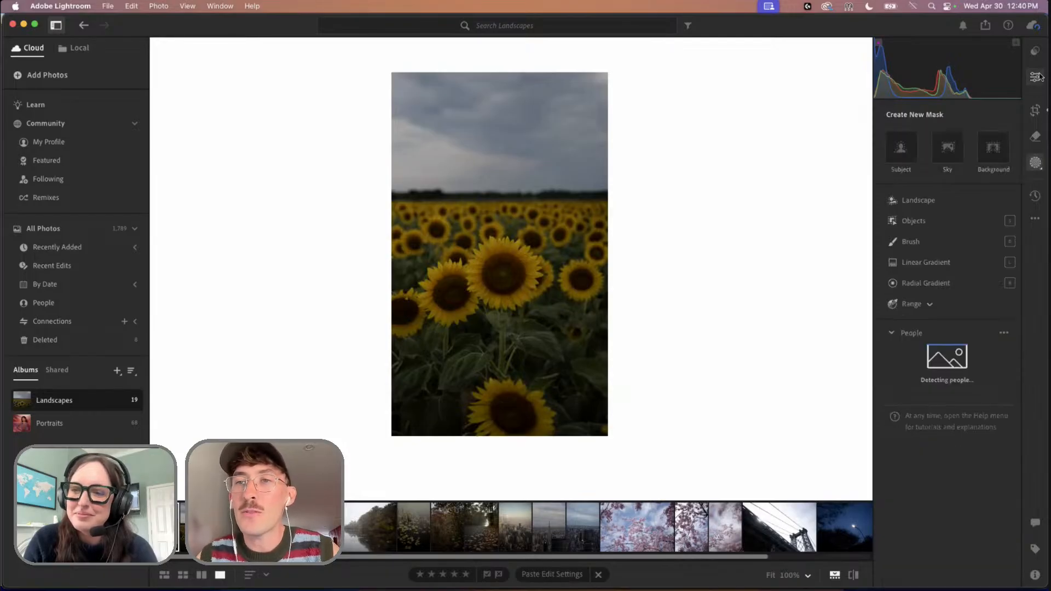
click(1034, 52)
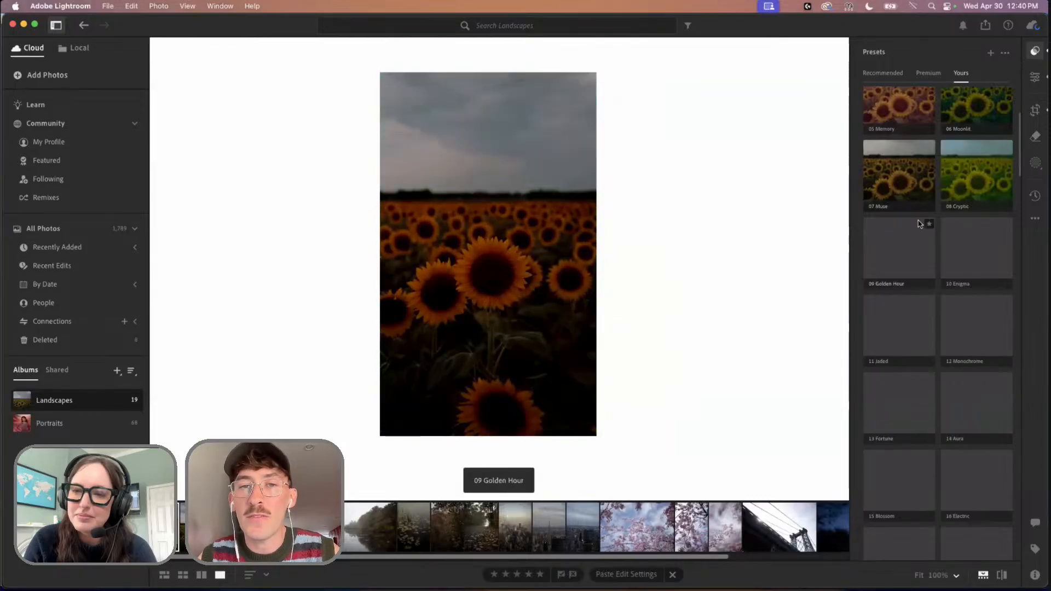
scroll(919, 224, down, 5)
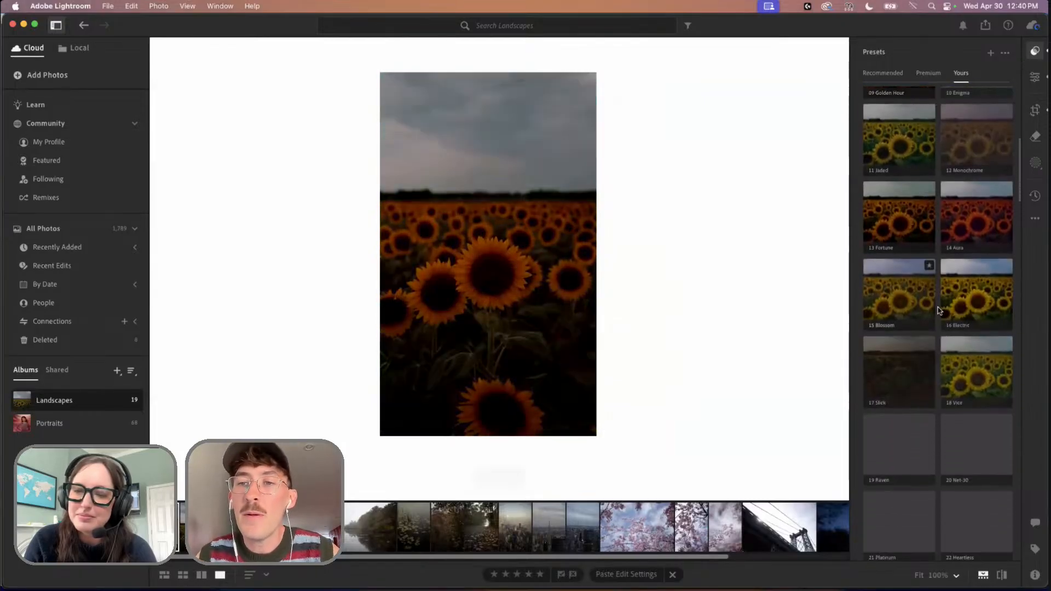
scroll(968, 370, down, 3)
scroll(967, 371, down, 5)
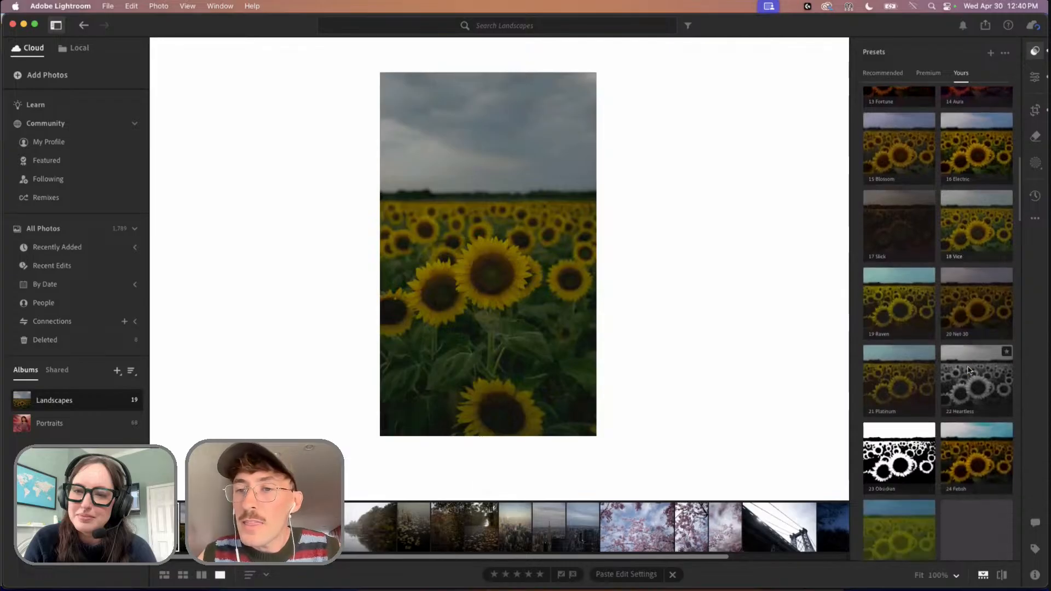
scroll(968, 370, down, 2)
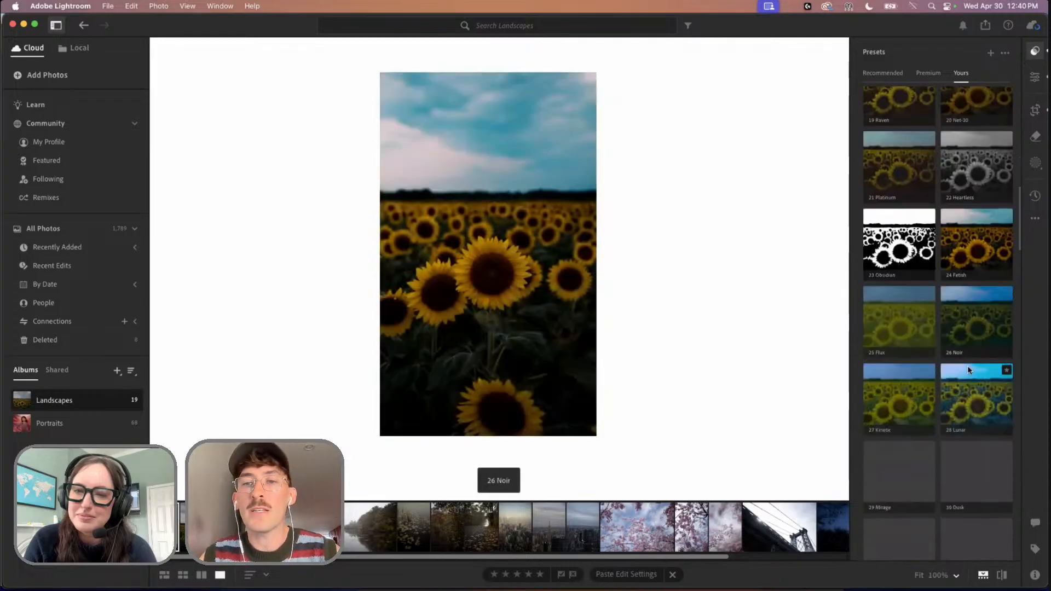
scroll(968, 371, down, 3)
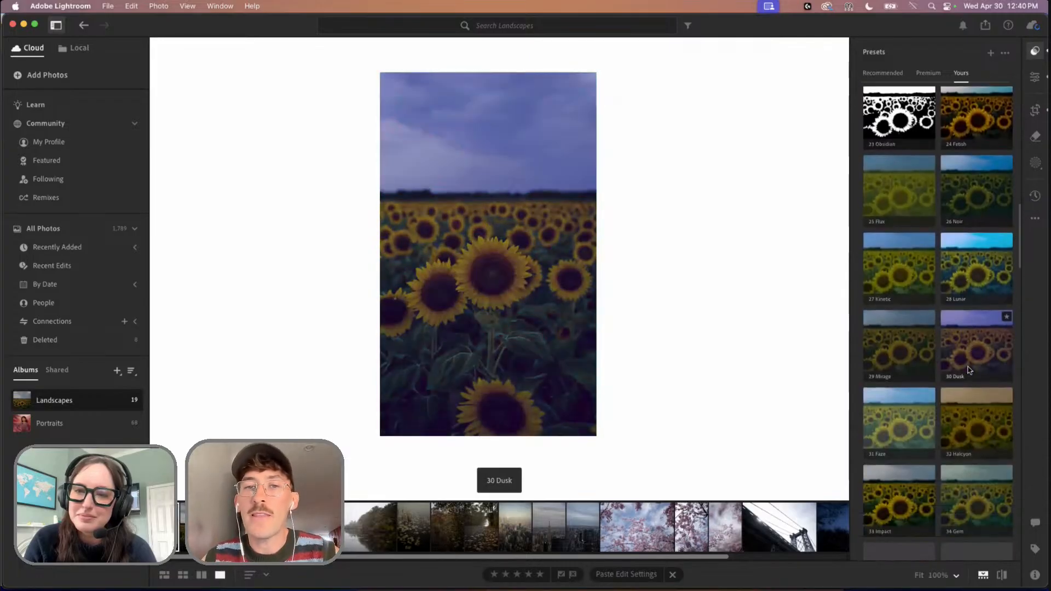
scroll(968, 371, down, 2)
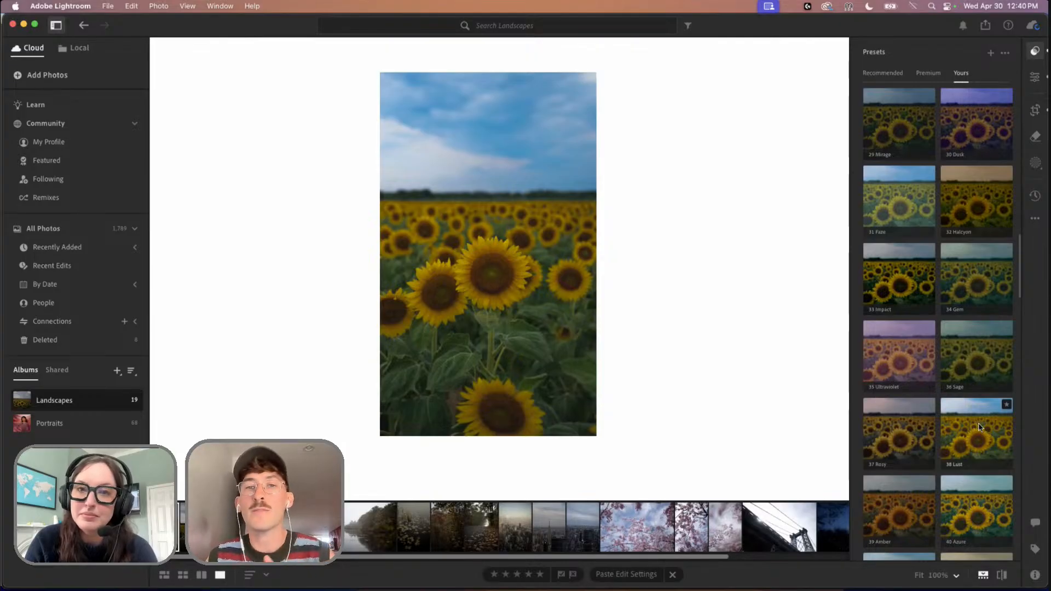
scroll(972, 427, down, 2)
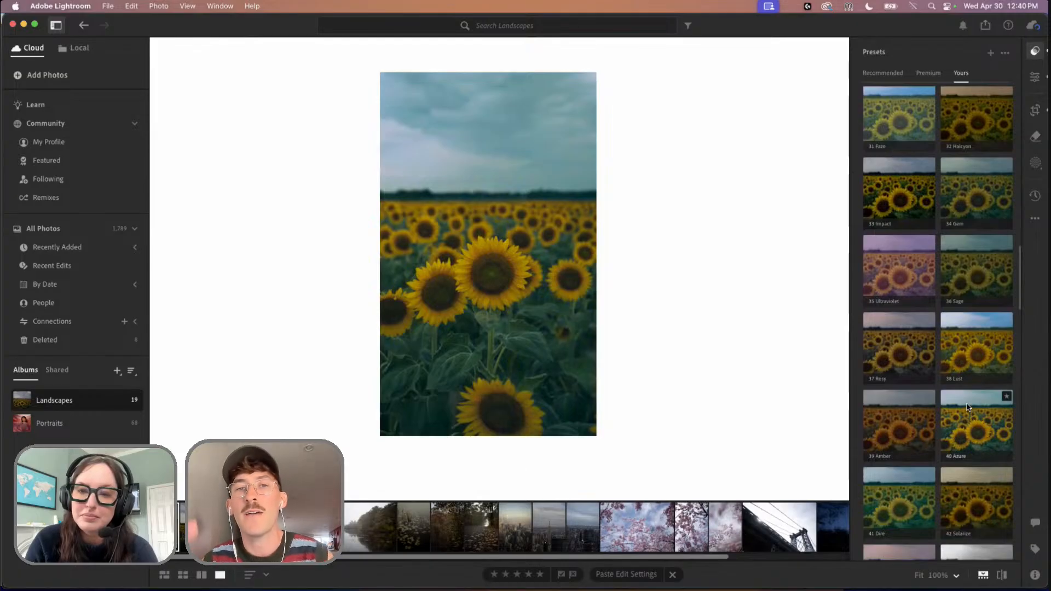
scroll(969, 406, down, 1)
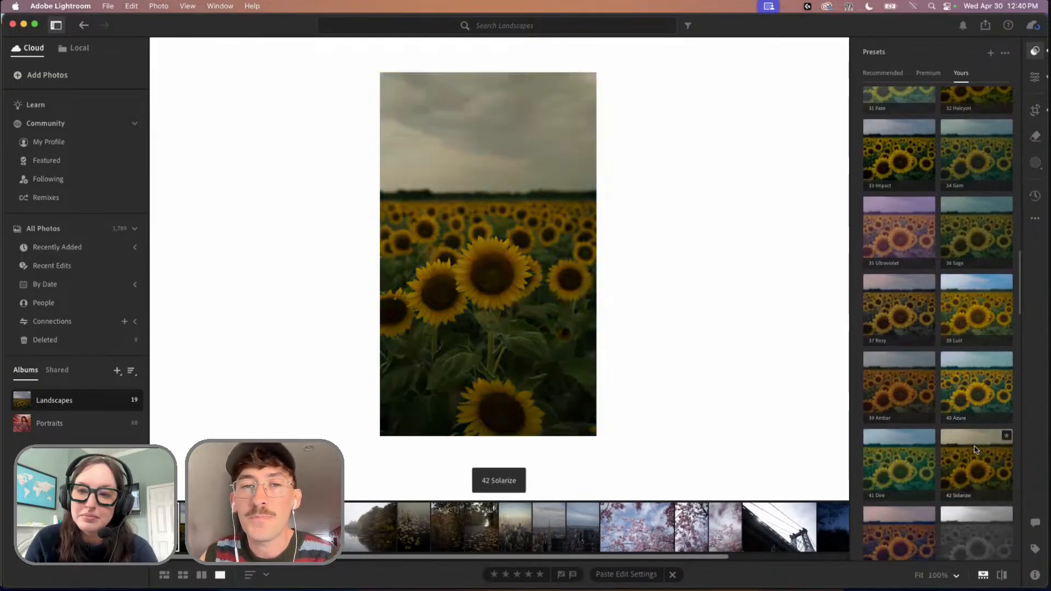
scroll(975, 449, down, 1)
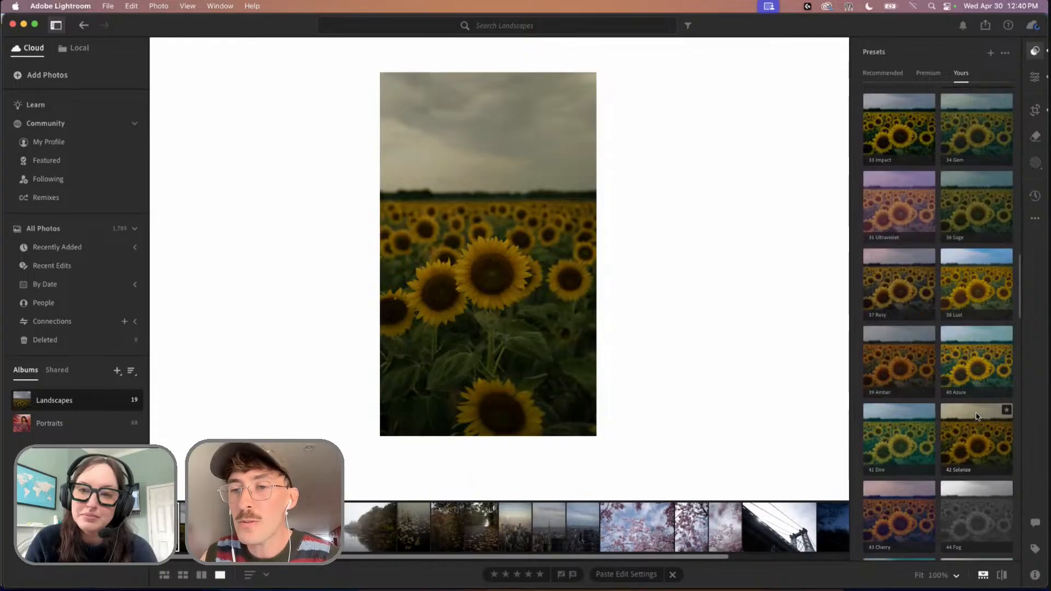
scroll(978, 423, down, 1)
scroll(980, 405, down, 1)
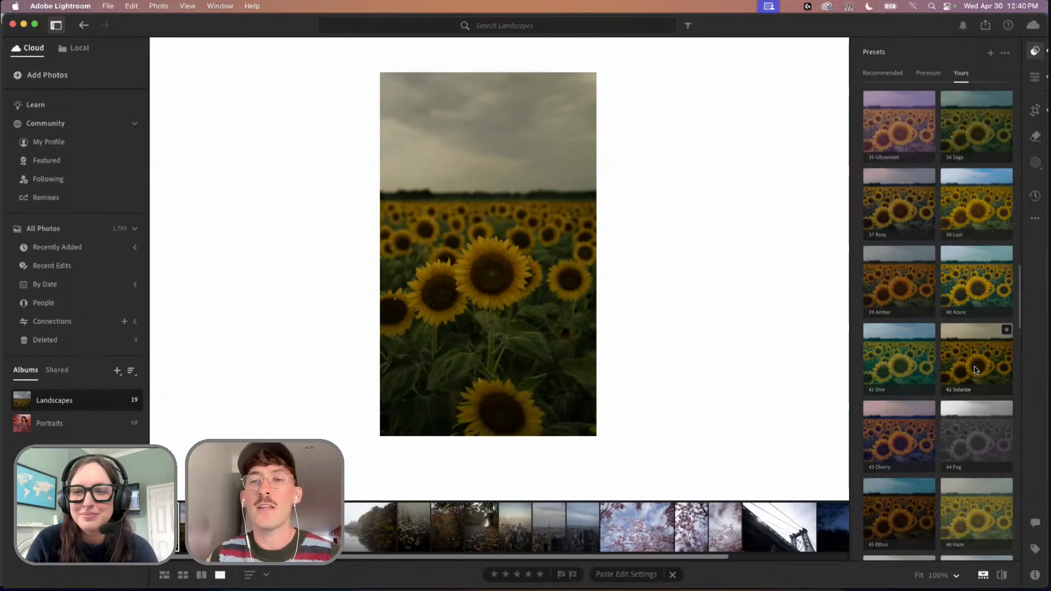
scroll(975, 369, down, 3)
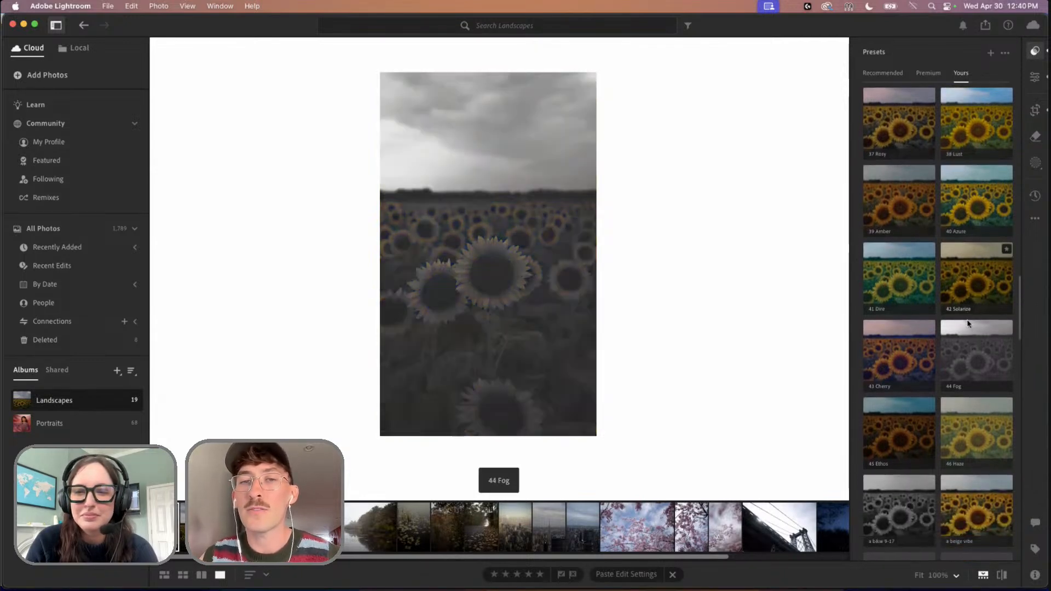
click(969, 297)
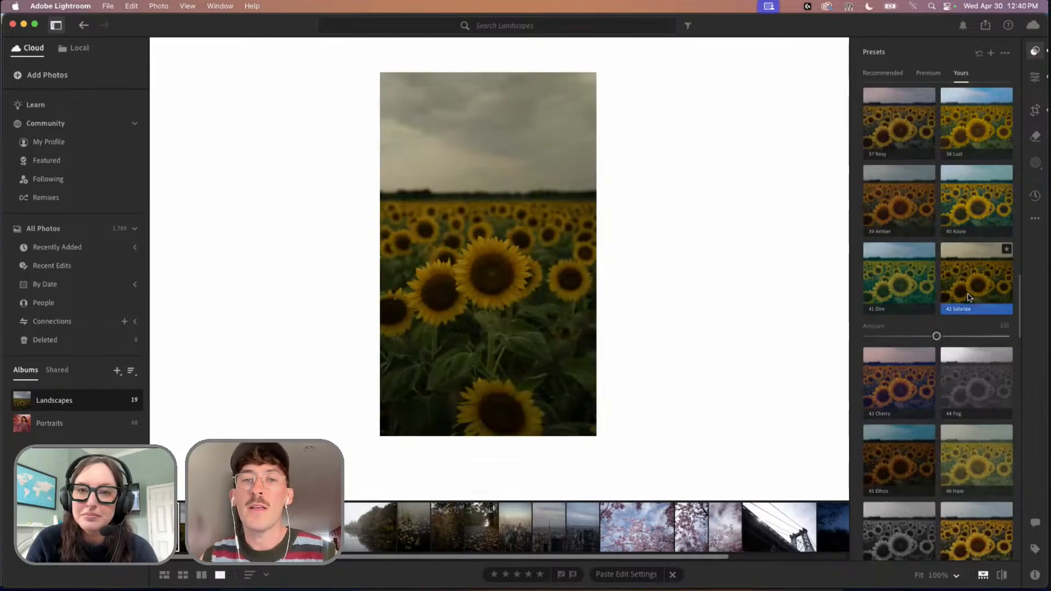
drag(935, 337, 909, 318)
Set the sunflower photo's exposure to +0.62, contrast to +15, whites to -45 and temperature to about 6,091
click(1035, 78)
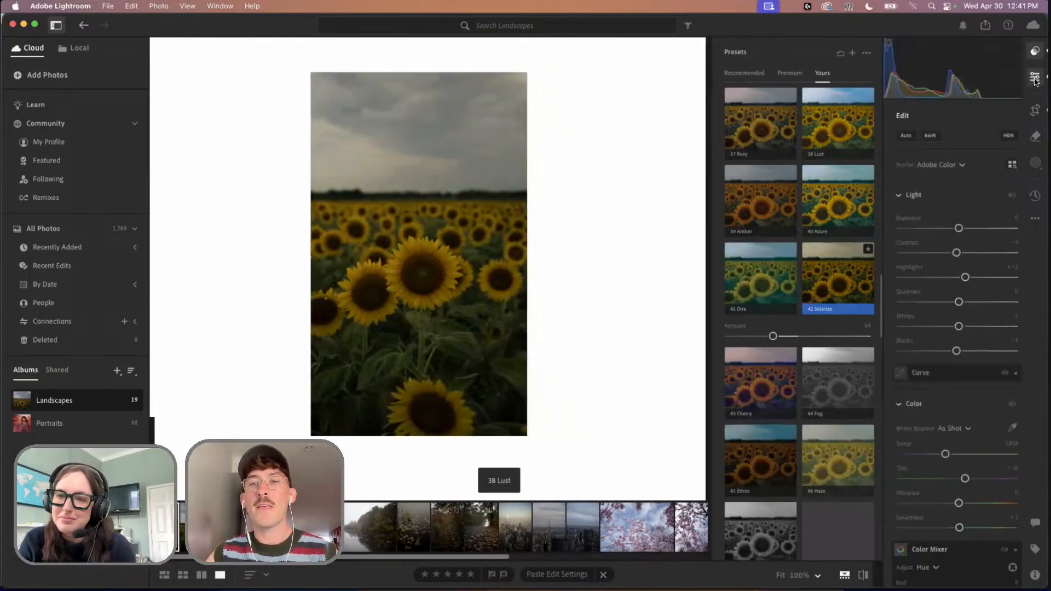
drag(950, 229, 953, 253)
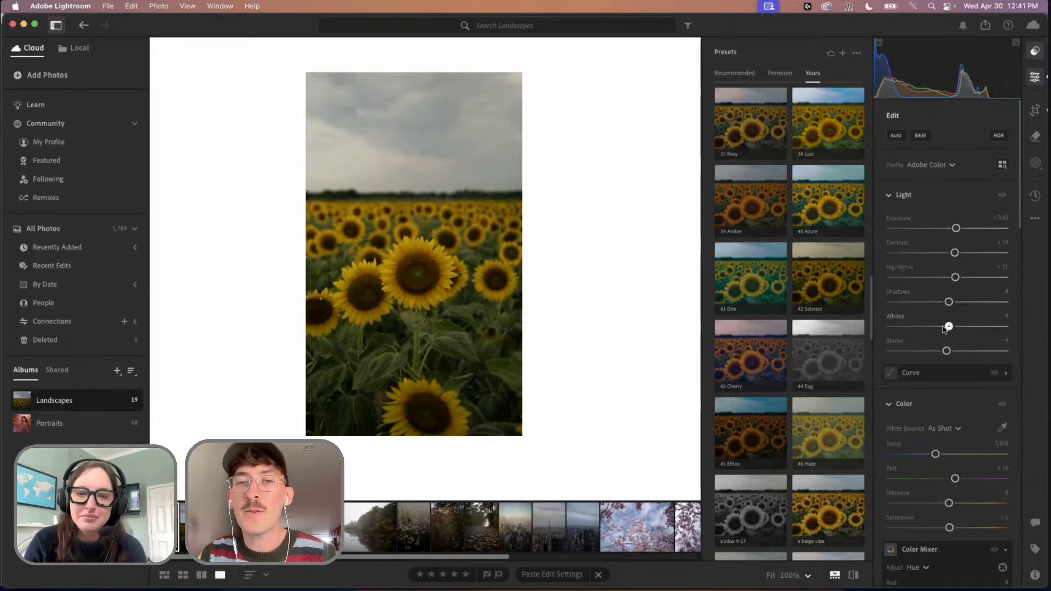
drag(943, 328, 927, 298)
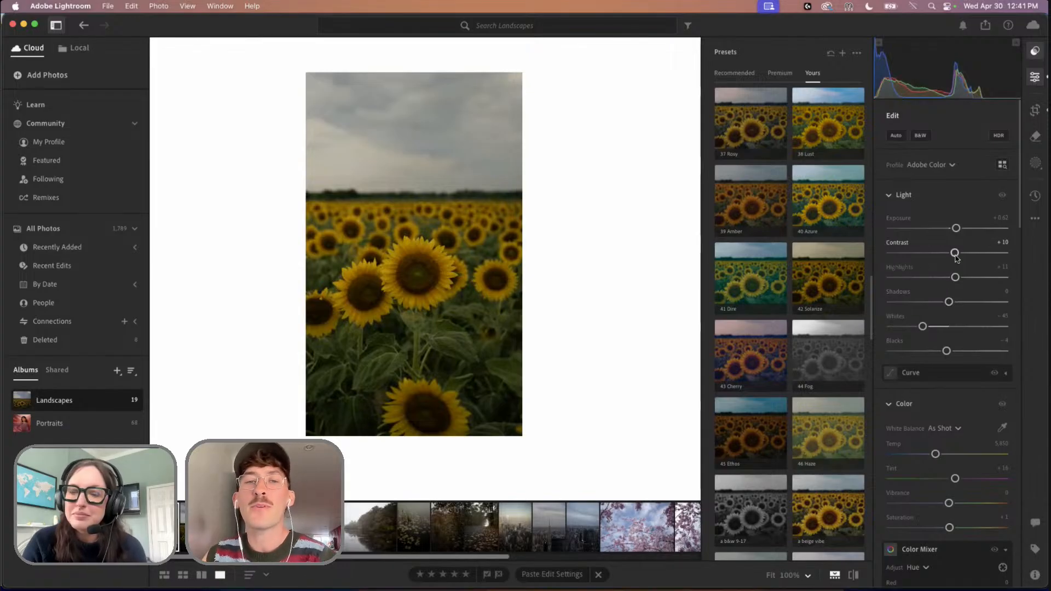
drag(955, 257, 960, 258)
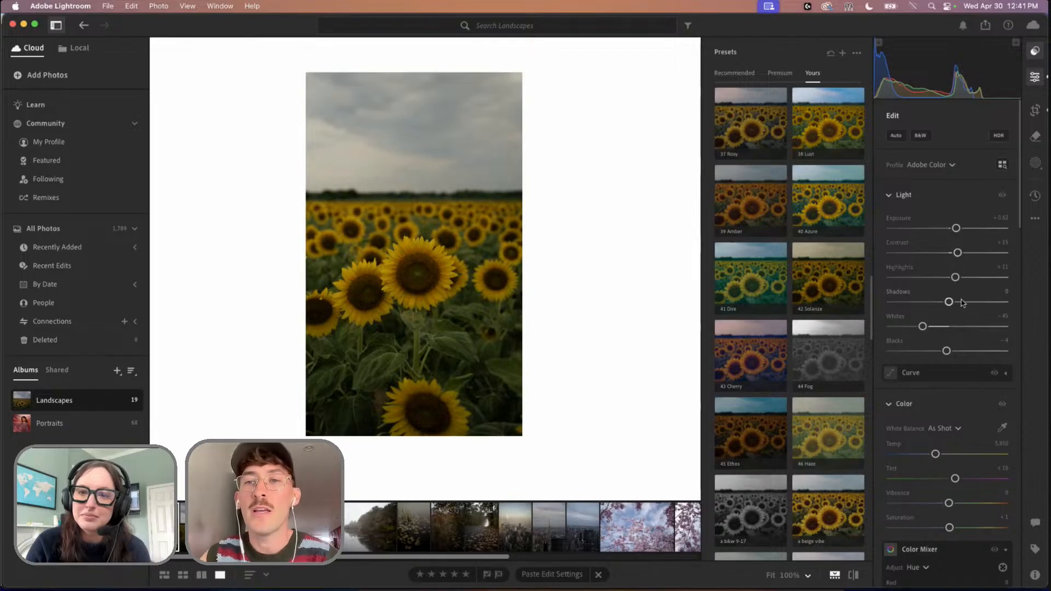
scroll(938, 427, down, 1)
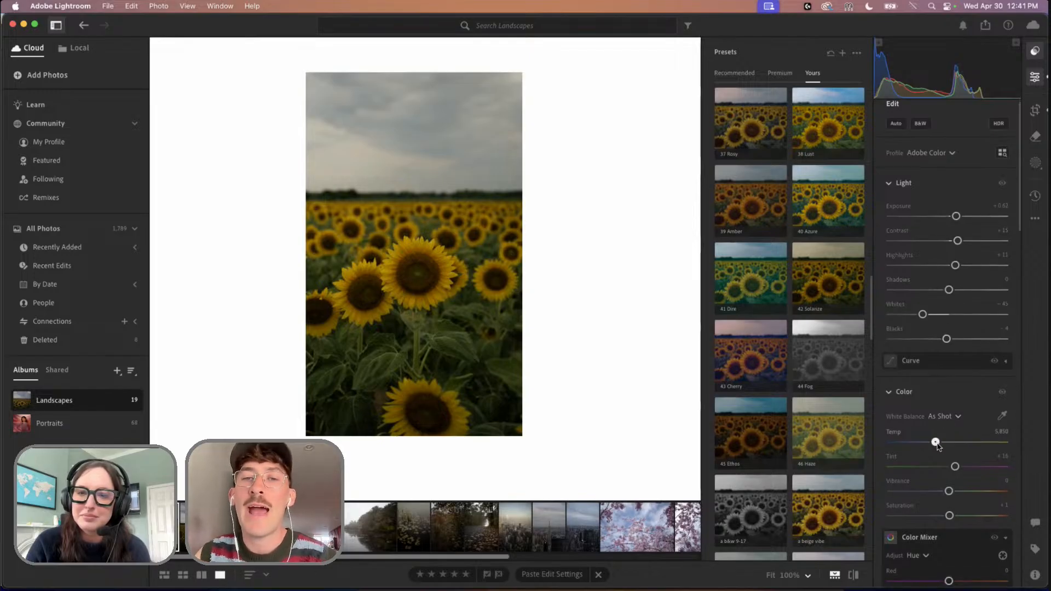
drag(935, 445, 940, 445)
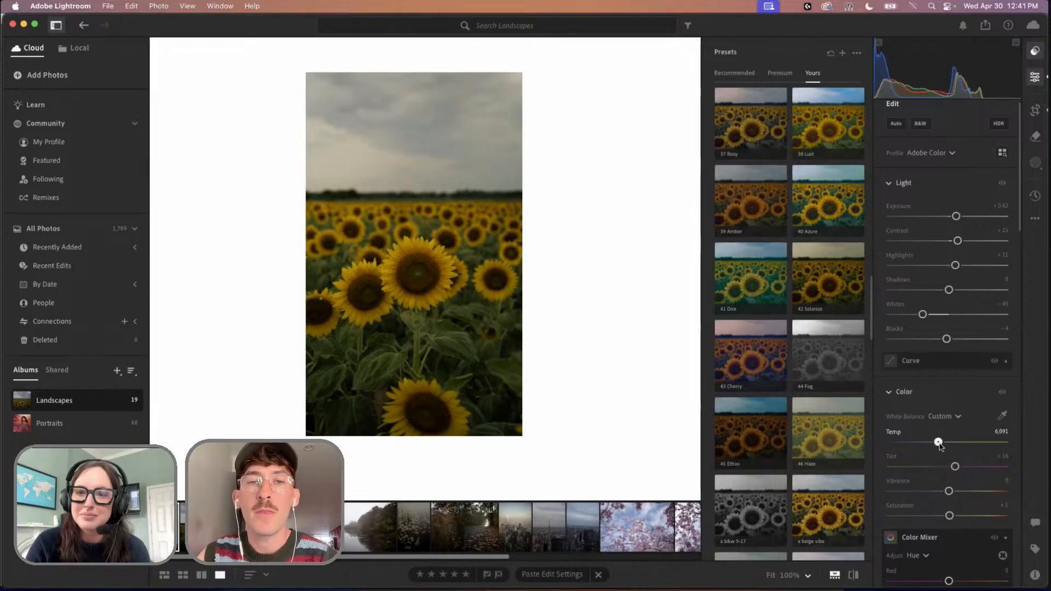
Create a landscape mask that covers only the sky of the sunflower photo
click(1032, 165)
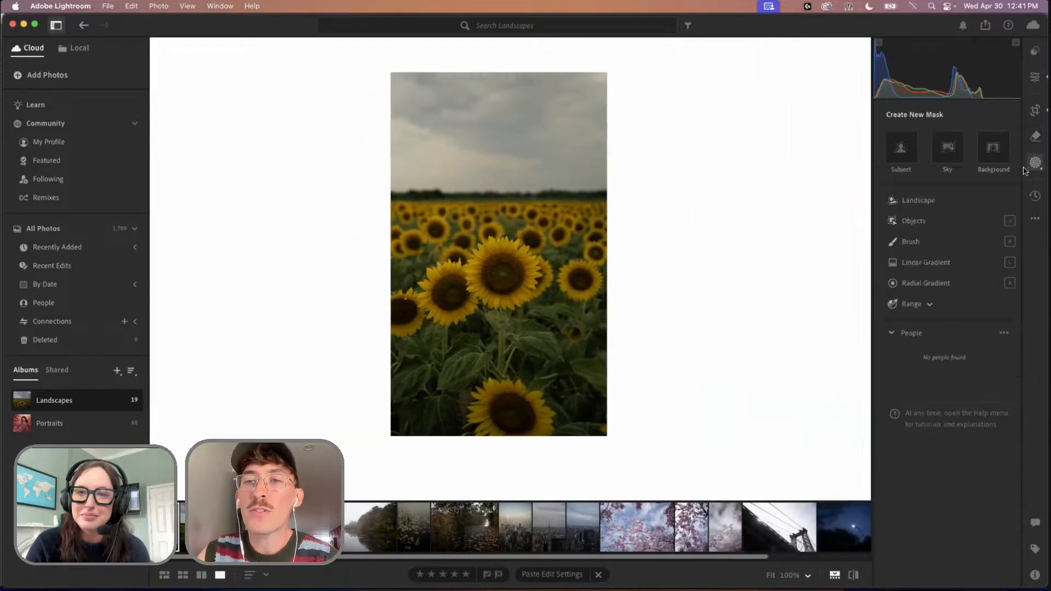
click(960, 206)
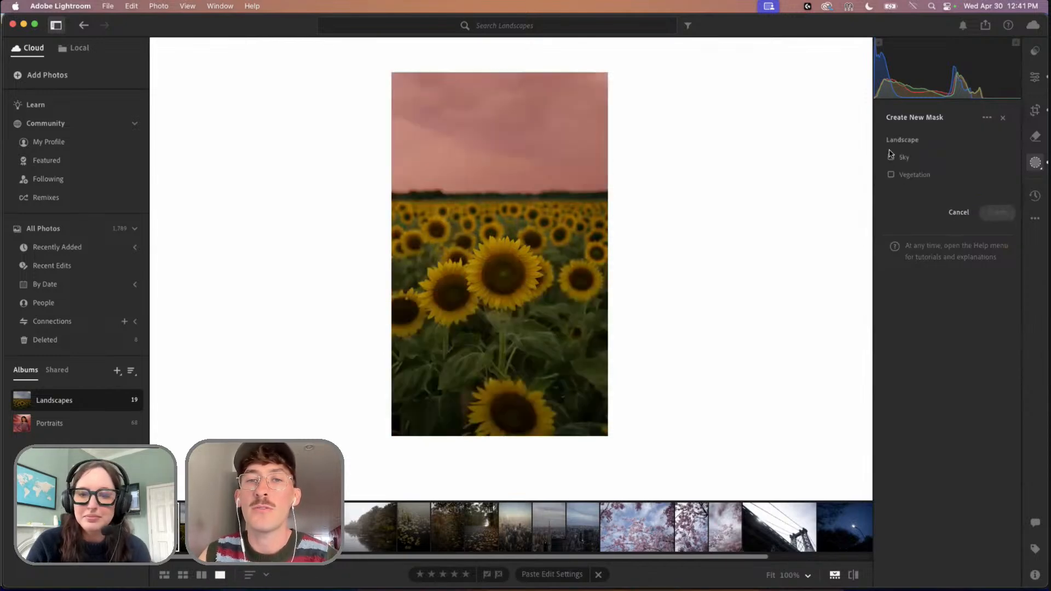
click(891, 157)
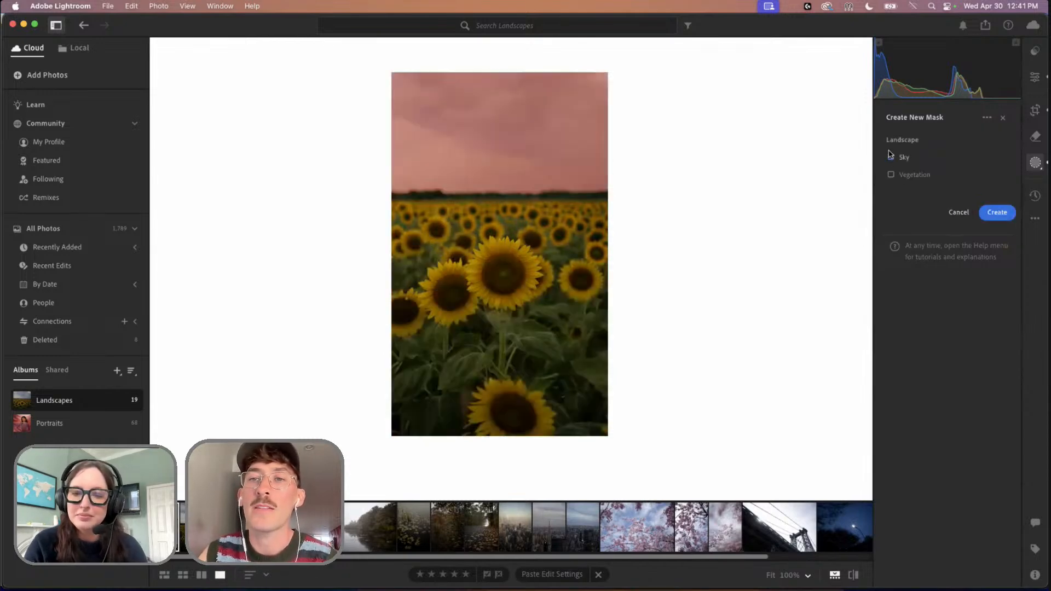
click(998, 212)
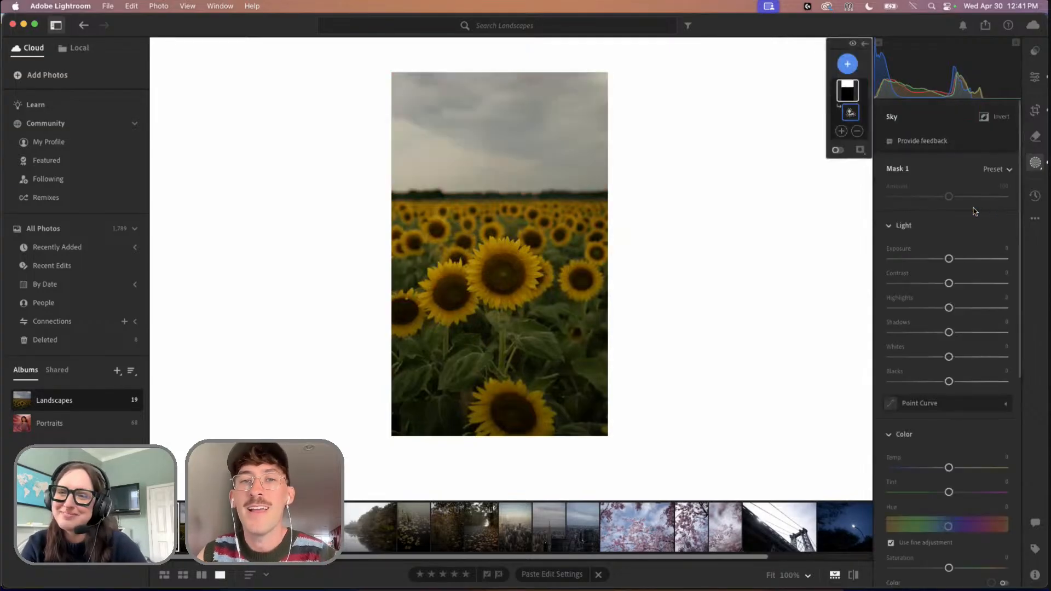
Set the sky mask's exposure to +0.72, highlights to +43 and temperature to about -16
drag(950, 259, 960, 262)
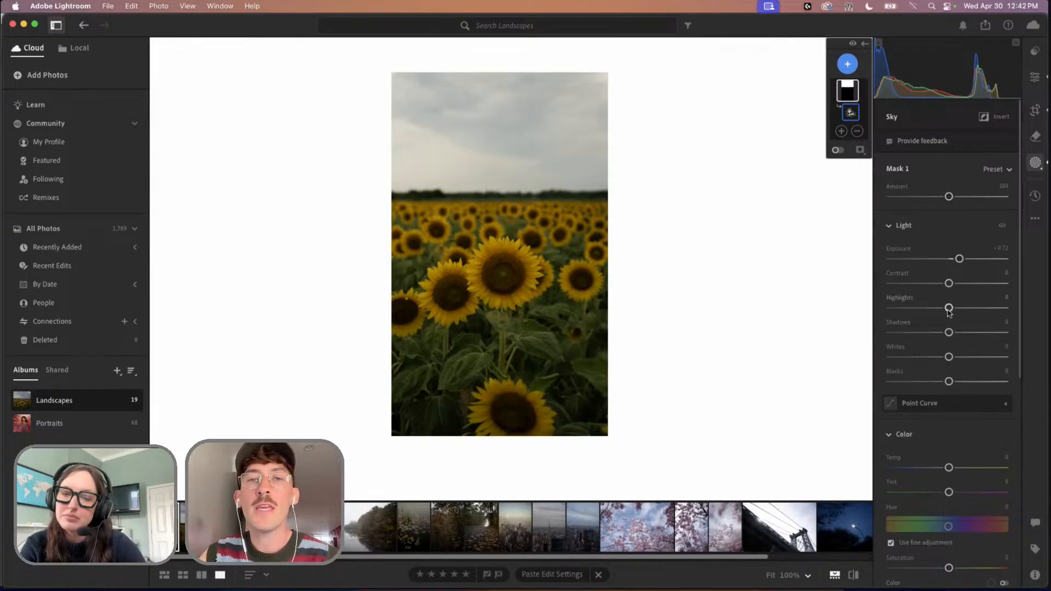
drag(948, 310, 973, 317)
scroll(963, 334, down, 2)
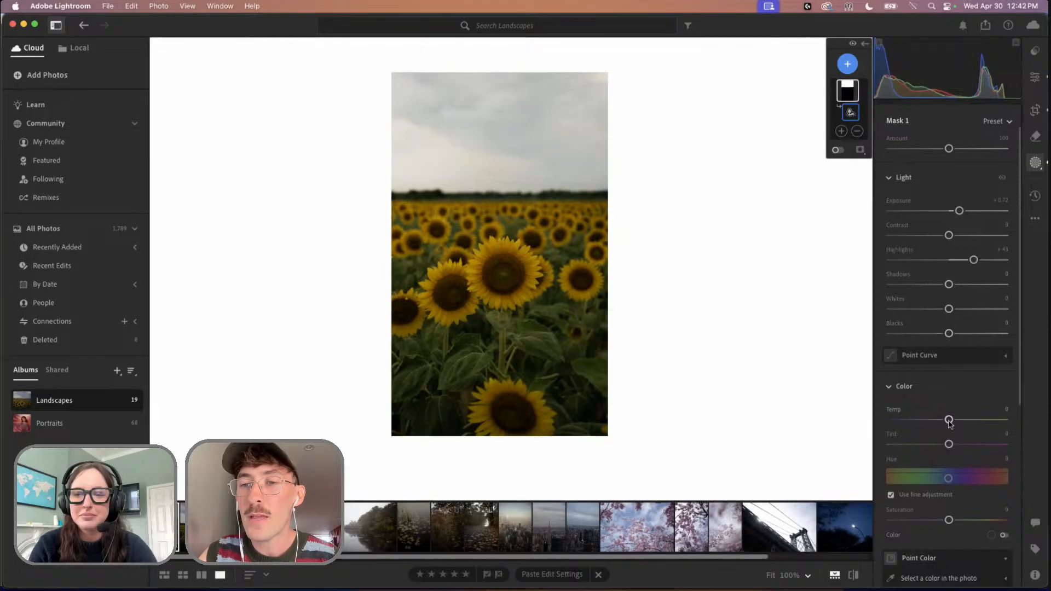
drag(954, 421, 940, 427)
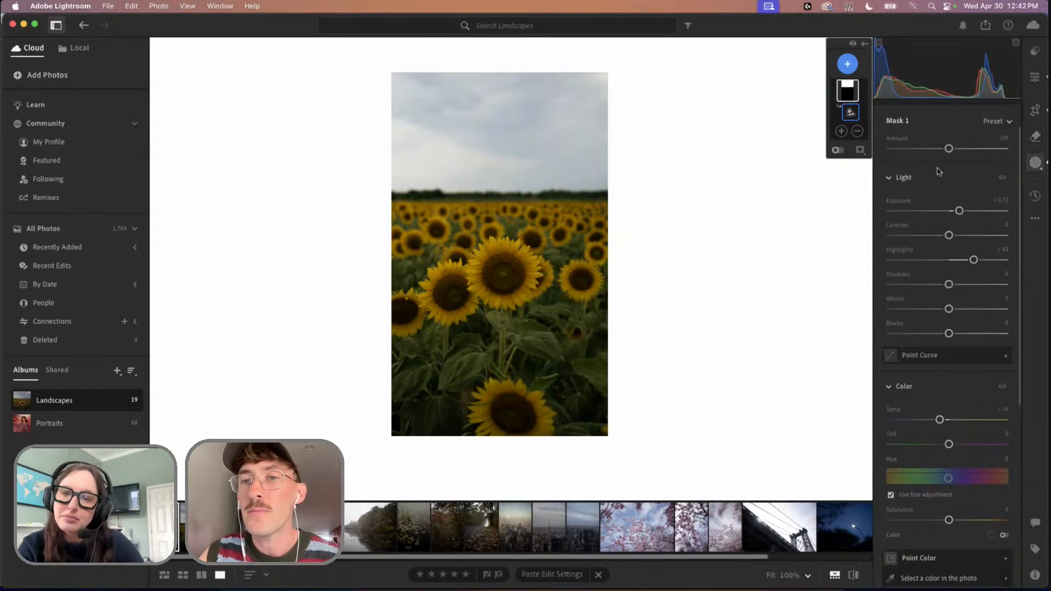
Add a second landscape mask that covers only the vegetation of the sunflower field
click(847, 72)
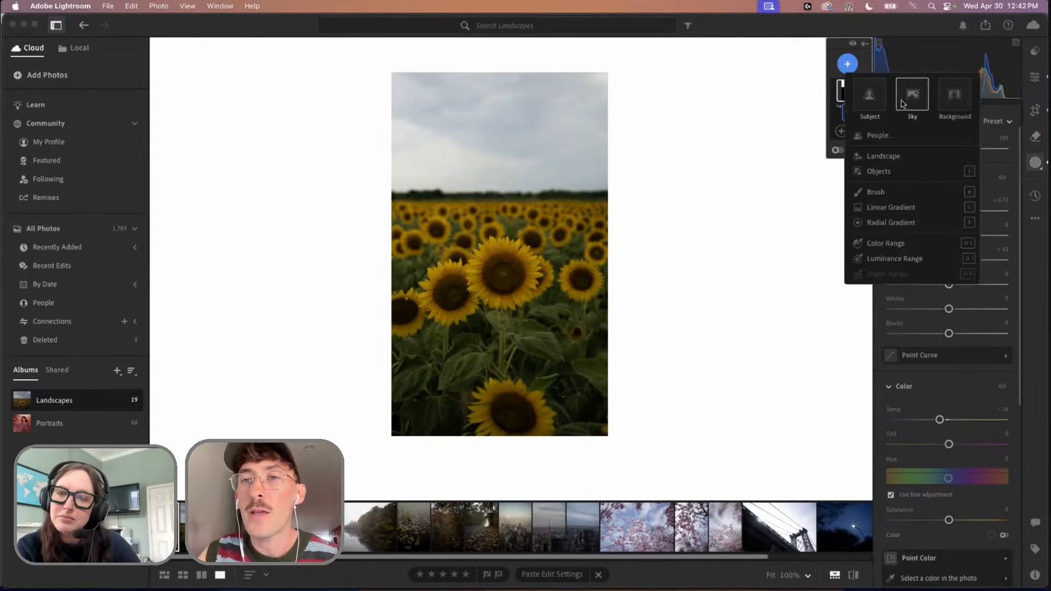
click(903, 158)
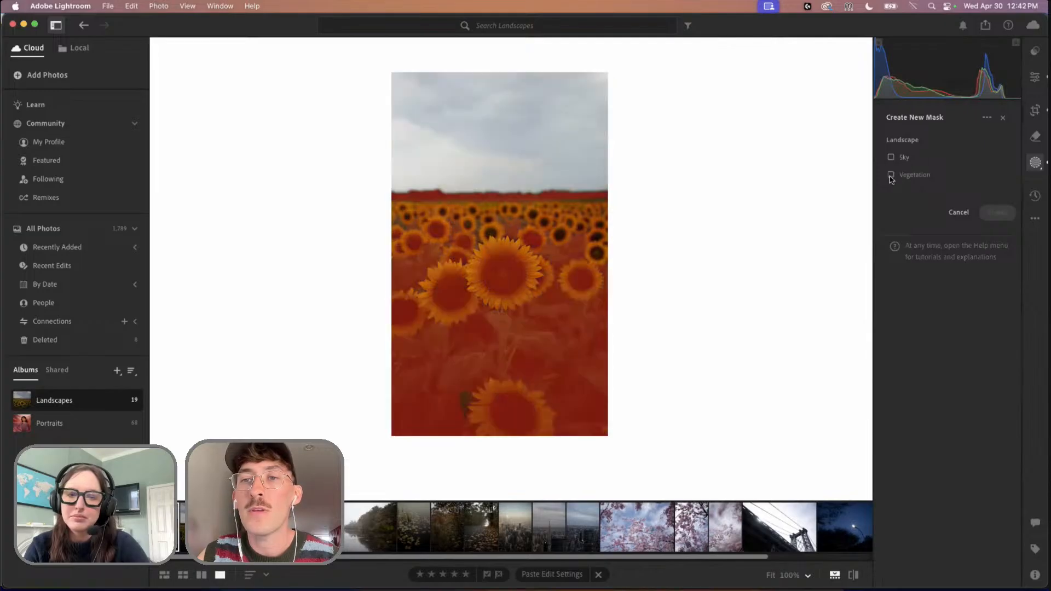
click(890, 175)
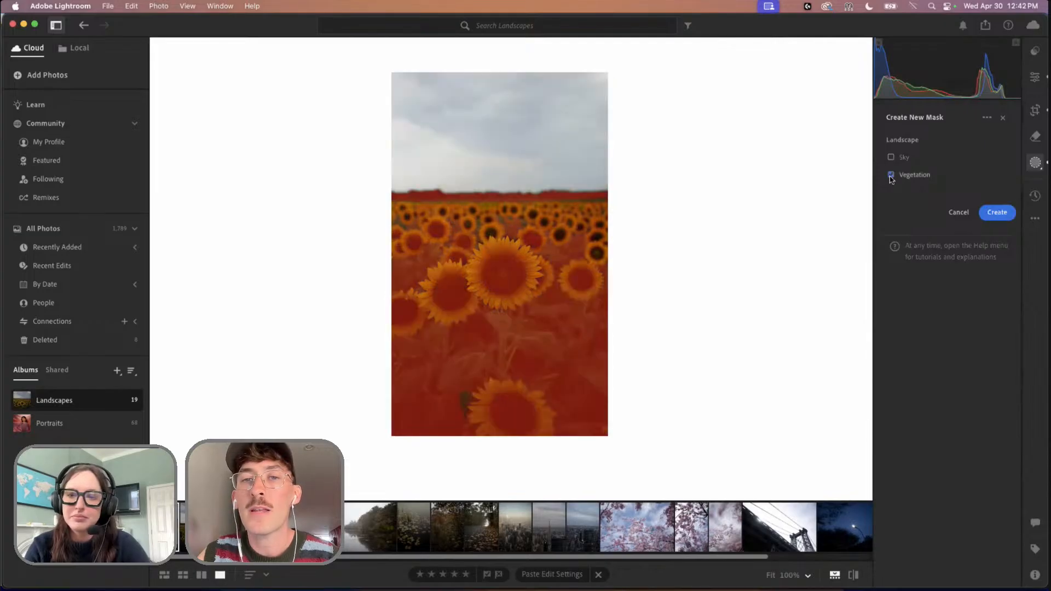
click(1001, 214)
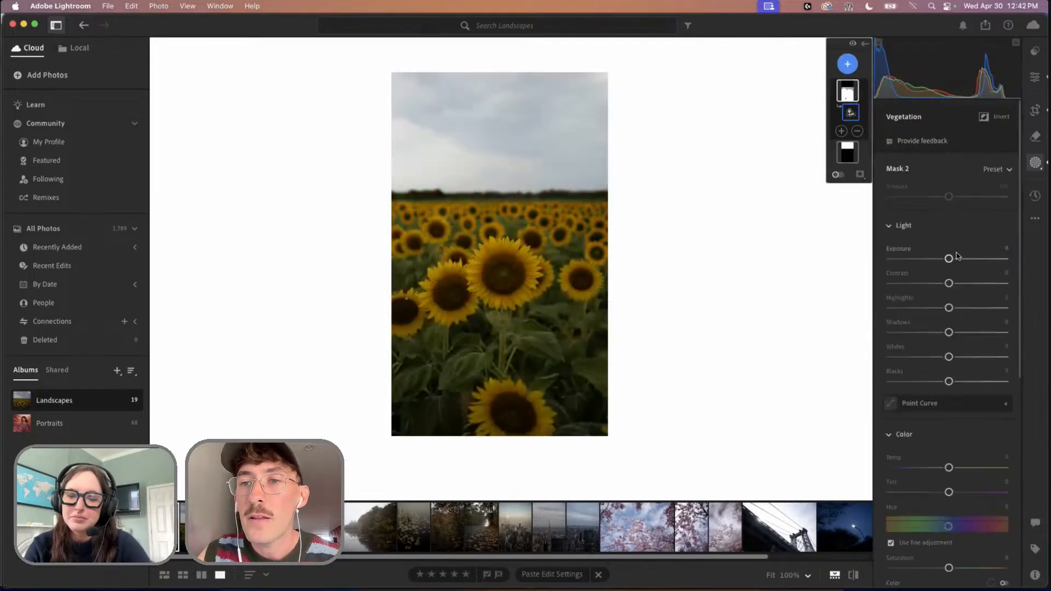
Raise the vegetation mask's exposure, and set the sky mask's exposure to +0.96 and temperature to about +22
drag(948, 258, 963, 297)
click(853, 154)
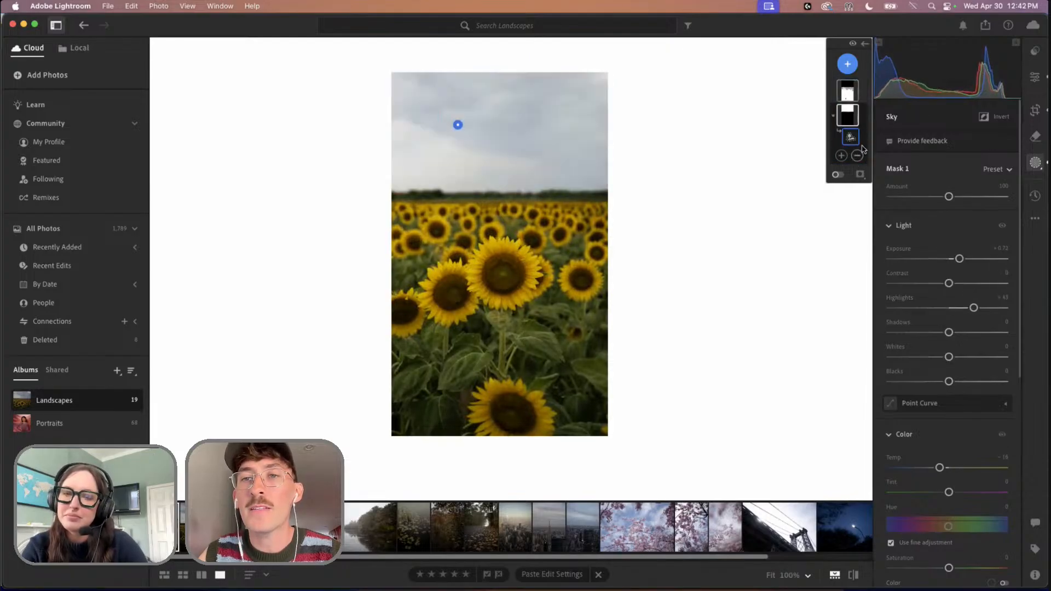
mouse_move(957, 260)
mouse_down()
mouse_move(928, 264)
mouse_move(976, 262)
mouse_move(962, 263)
mouse_up()
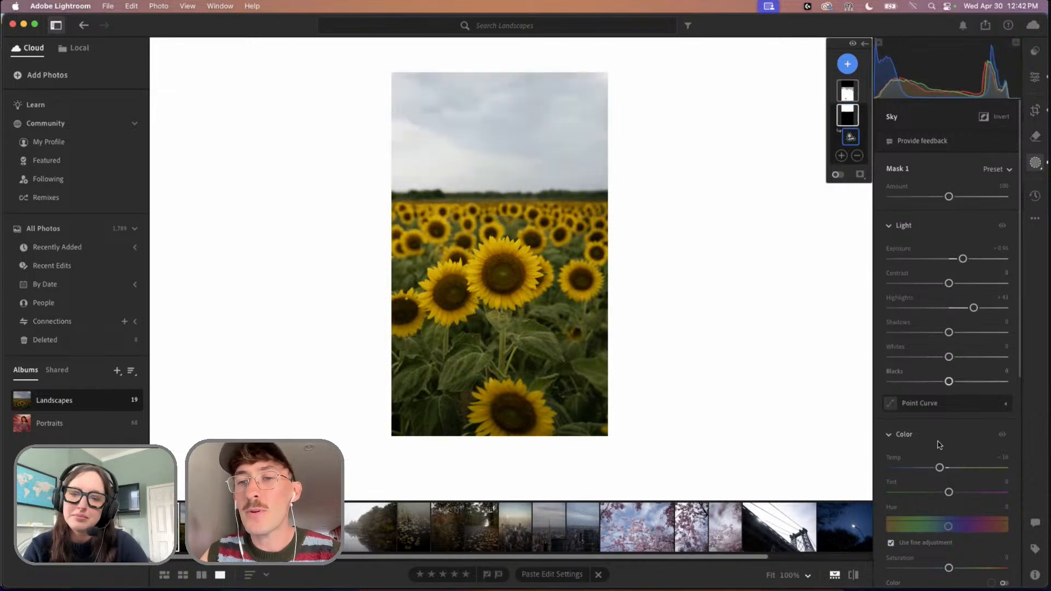
scroll(940, 444, down, 1)
drag(939, 453, 962, 453)
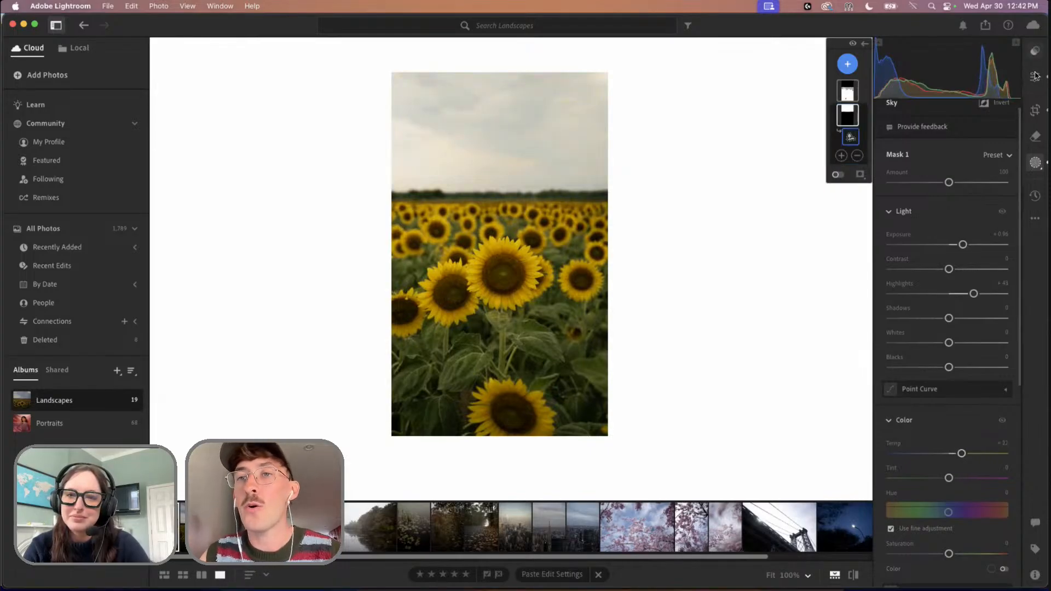
Set the sunflower photo's overall contrast to +34, temperature to about 5,785 and whites to -9
key(e)
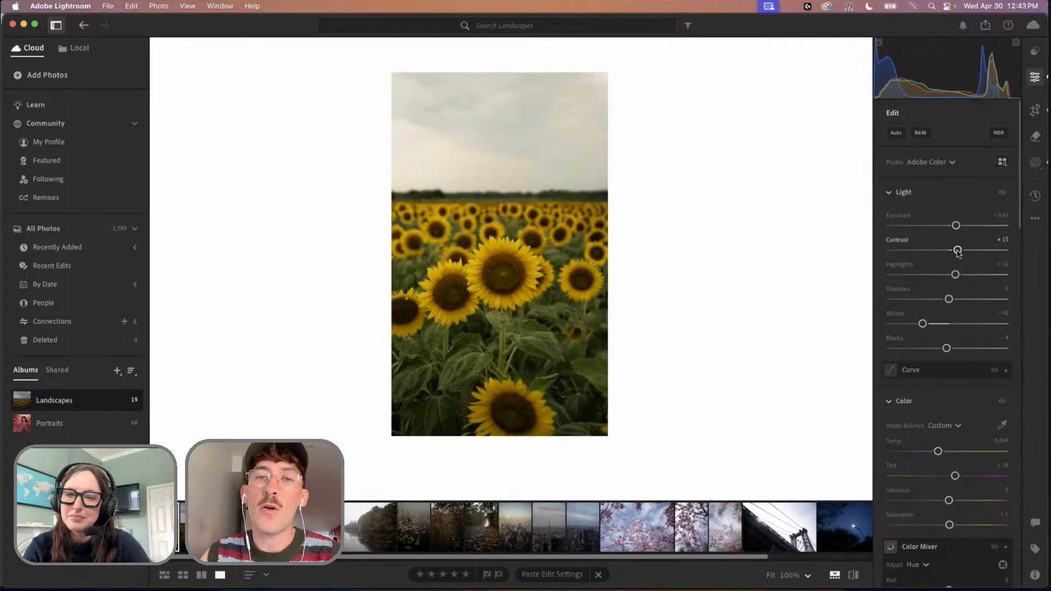
drag(964, 253, 970, 255)
scroll(953, 329, down, 2)
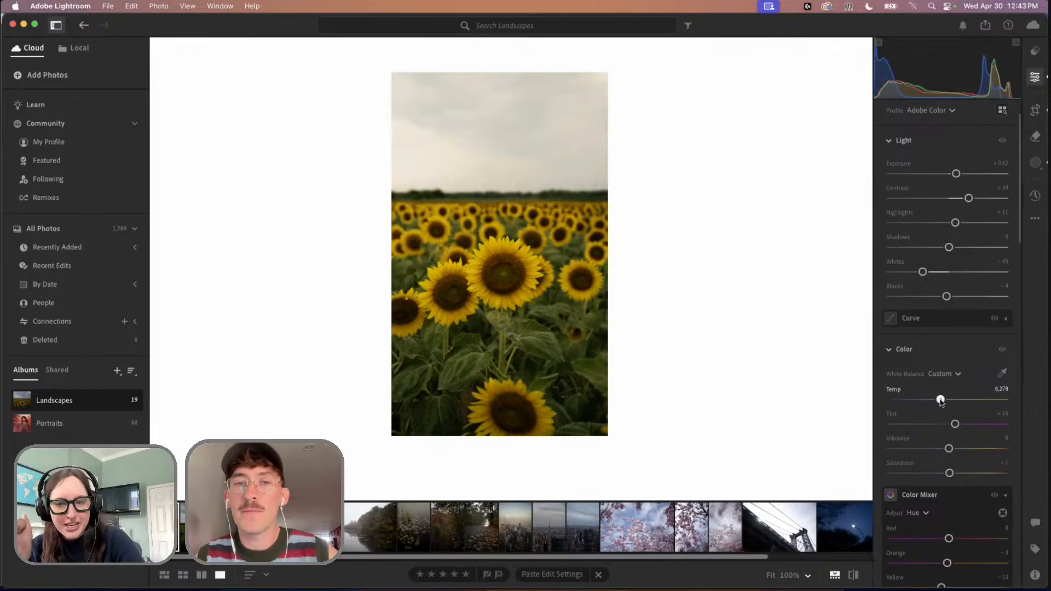
drag(937, 403, 937, 403)
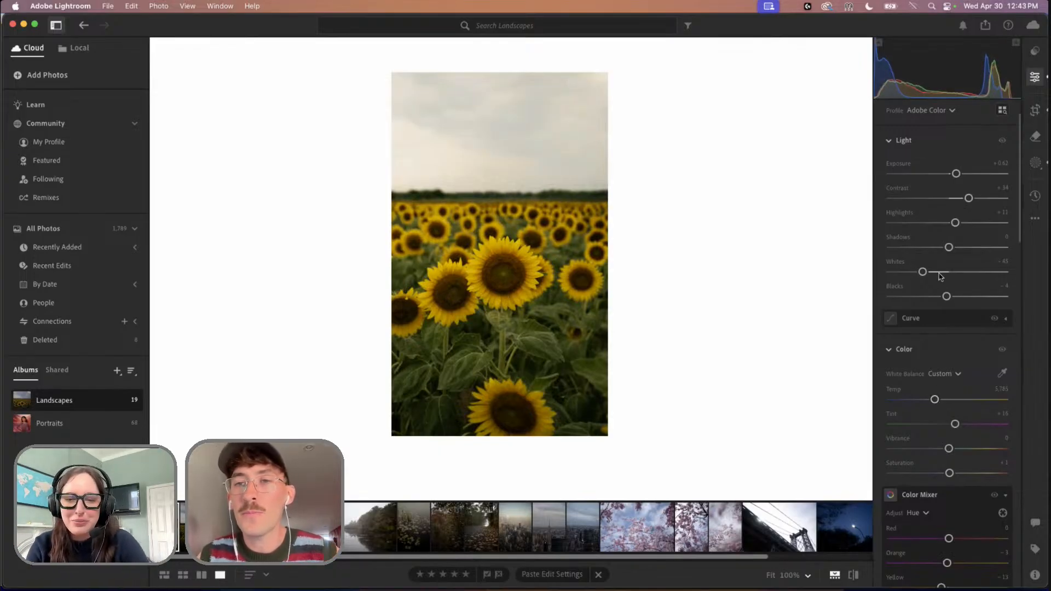
drag(939, 273, 943, 273)
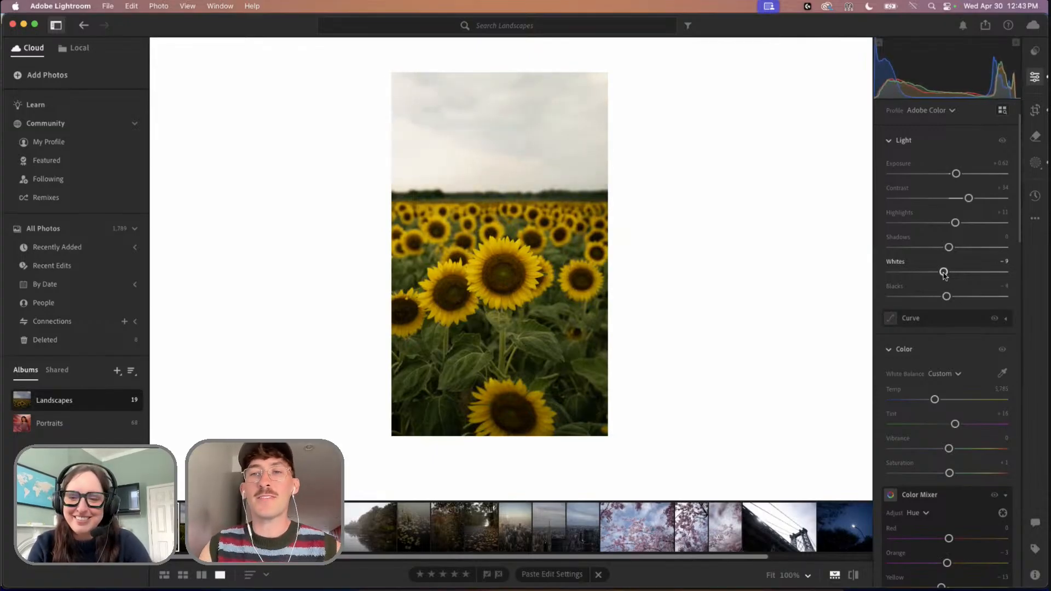
Set the photo's overall exposure to +0.70, temperature to about 6,363 and tint to +33
scroll(945, 307, down, 1)
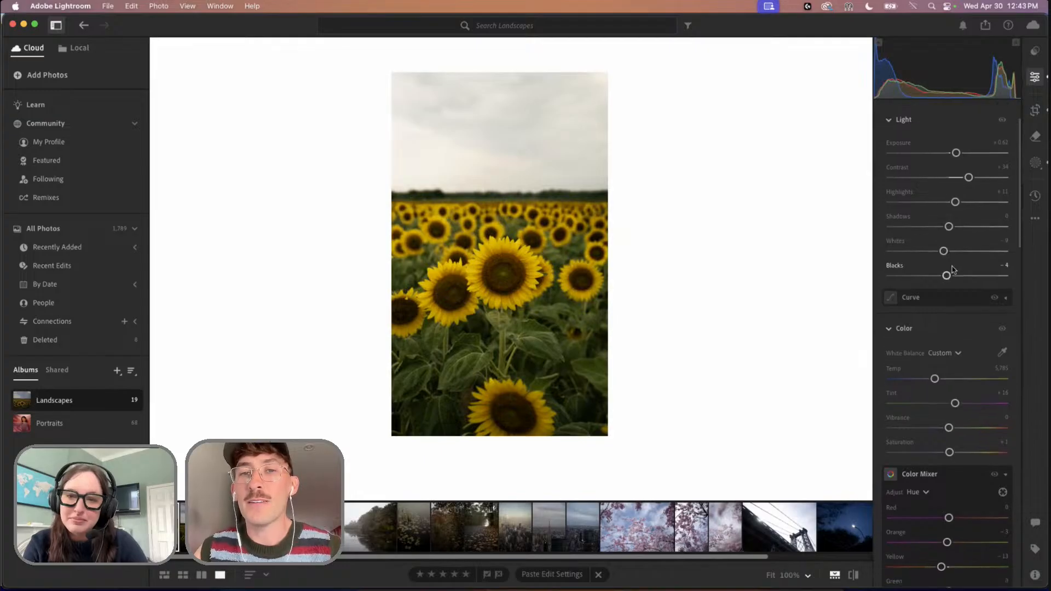
drag(956, 153, 957, 154)
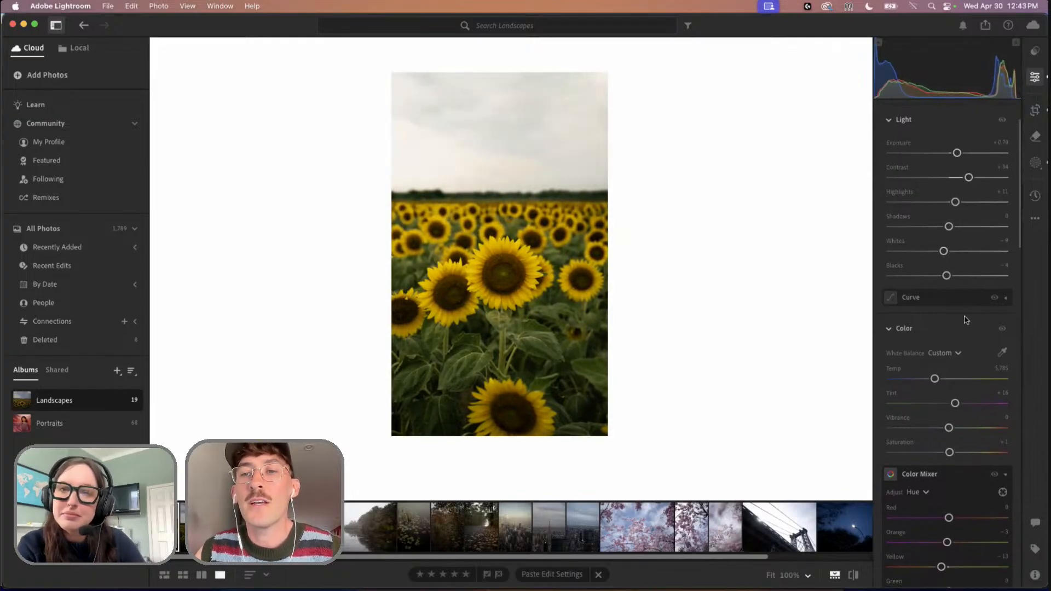
drag(940, 380, 943, 380)
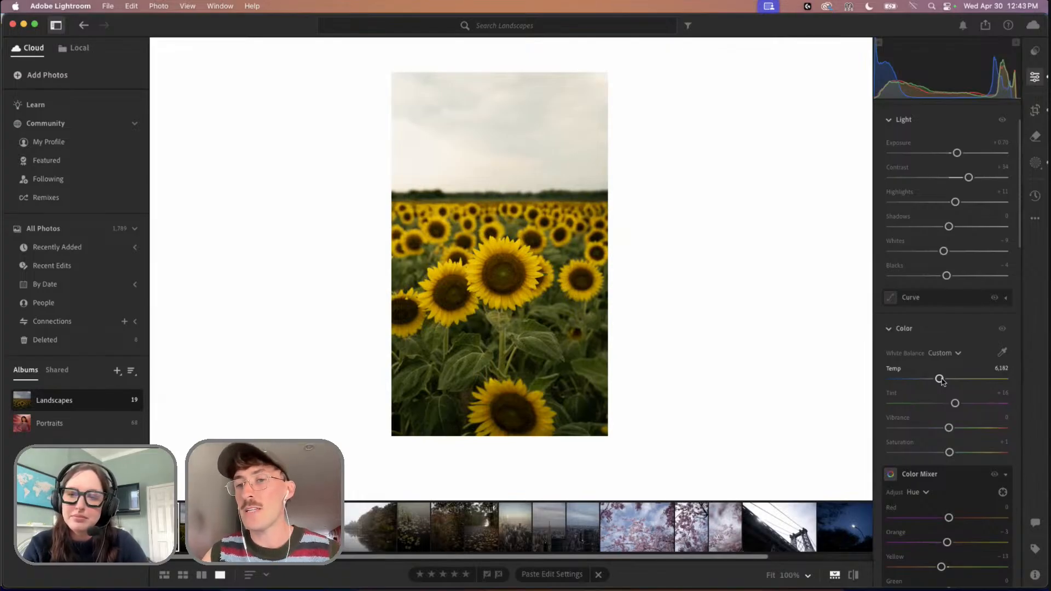
drag(939, 380, 961, 408)
Shift the Color Mixer hue of orange to -5 and of yellow to about -35
scroll(973, 458, down, 2)
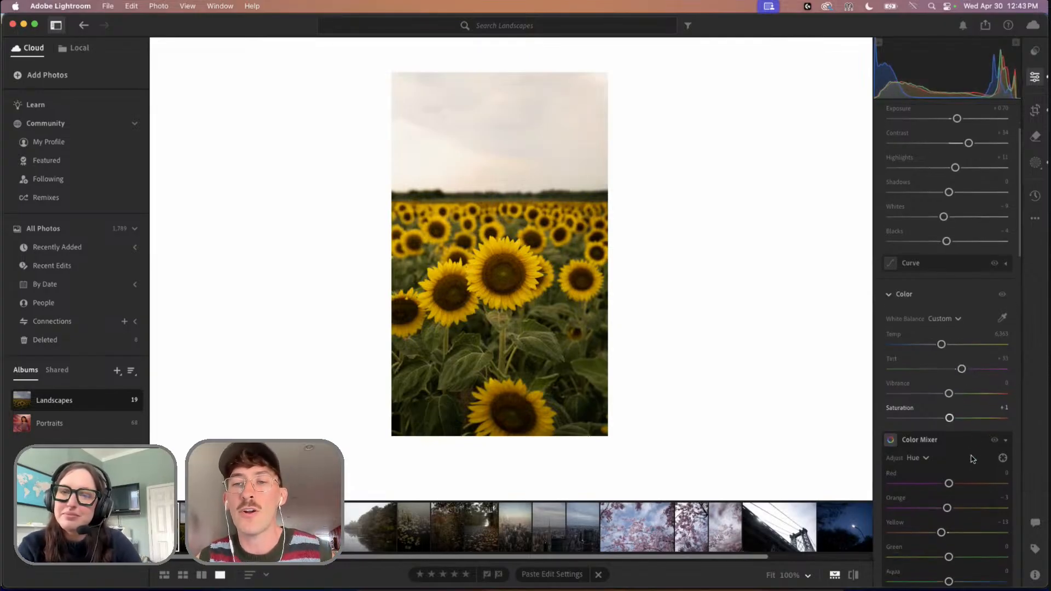
scroll(973, 458, down, 3)
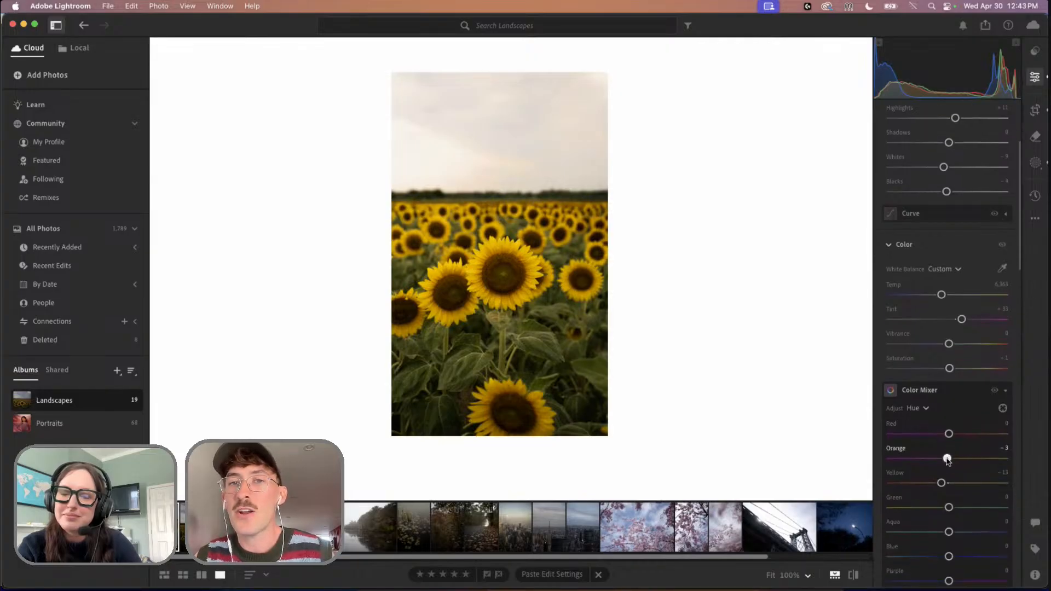
drag(947, 460, 928, 489)
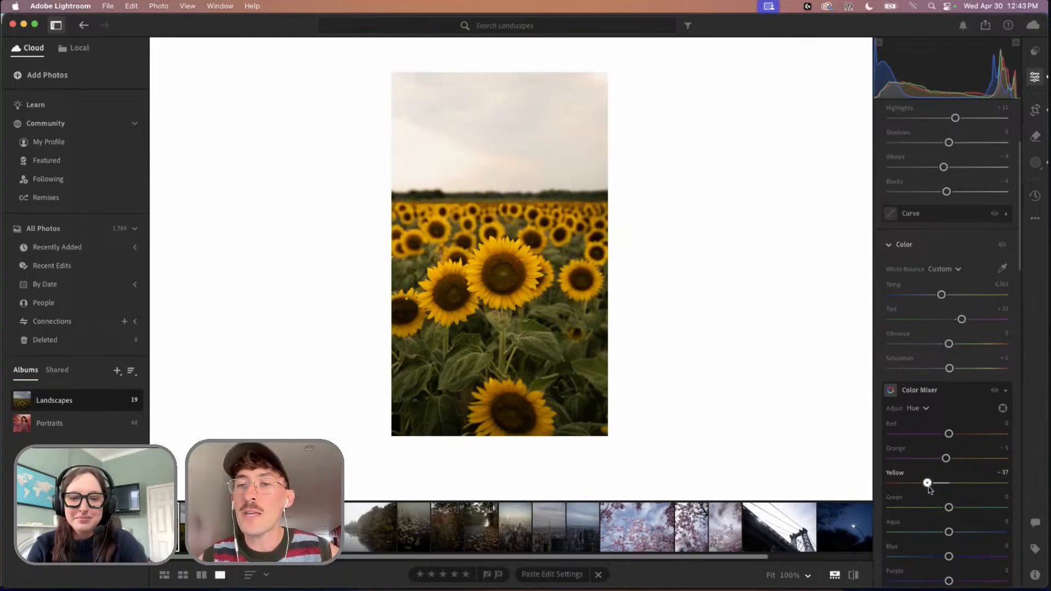
Shift the Color Mixer hue of green to +25, aqua to -40 and blue to +1
scroll(947, 438, down, 2)
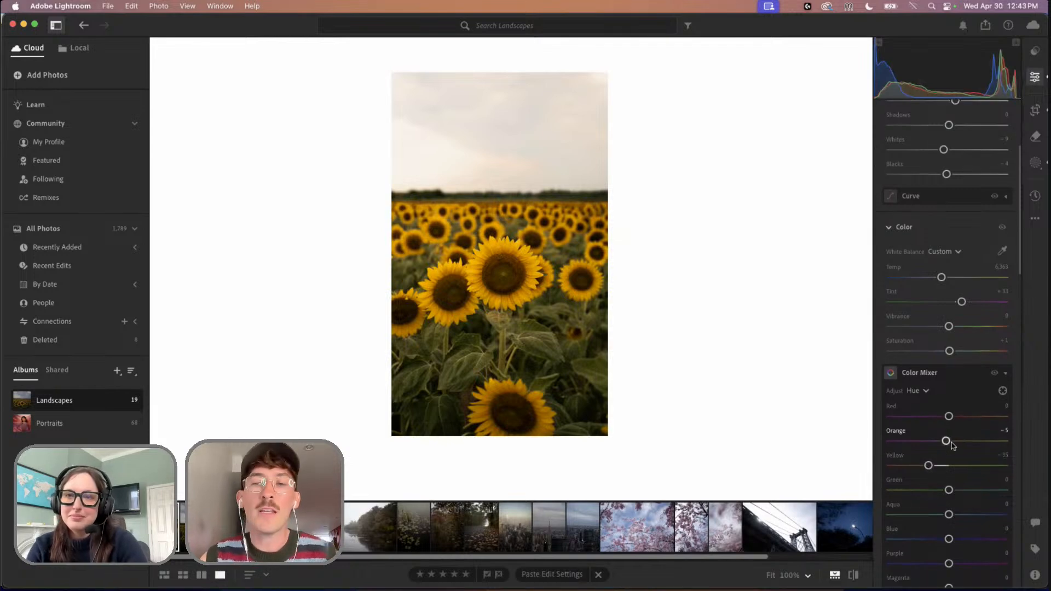
scroll(961, 442, down, 1)
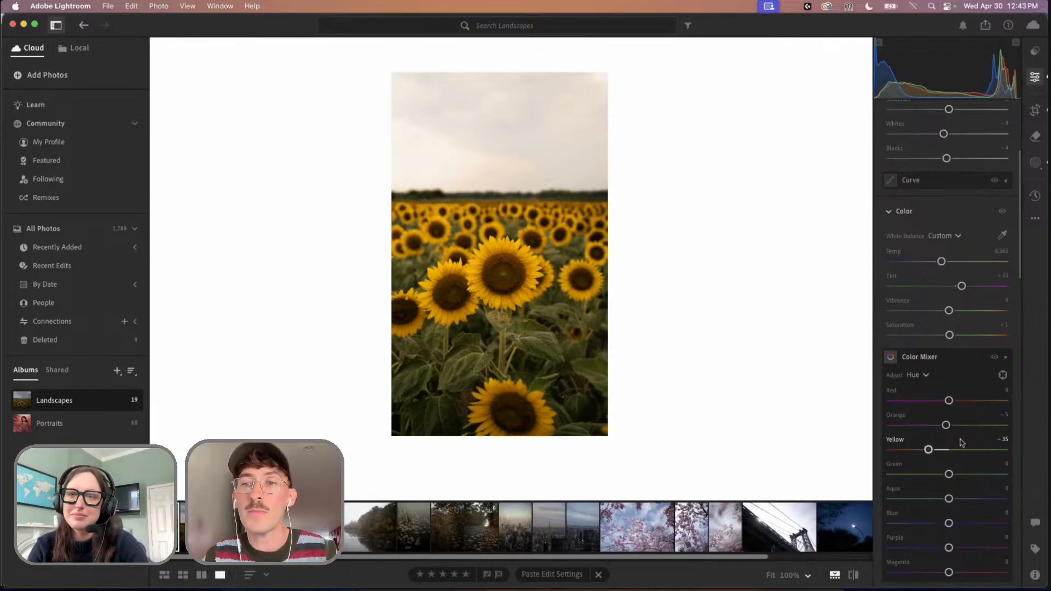
scroll(947, 463, down, 10)
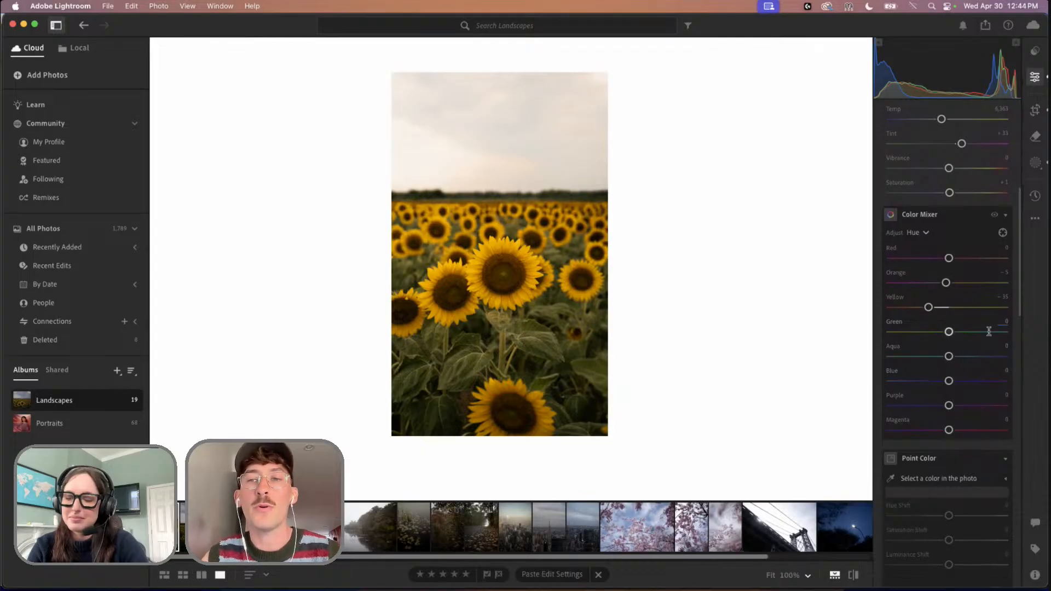
scroll(957, 328, down, 1)
mouse_move(945, 321)
mouse_down()
mouse_move(920, 321)
mouse_move(964, 320)
mouse_move(910, 345)
mouse_move(955, 336)
mouse_move(928, 331)
mouse_up()
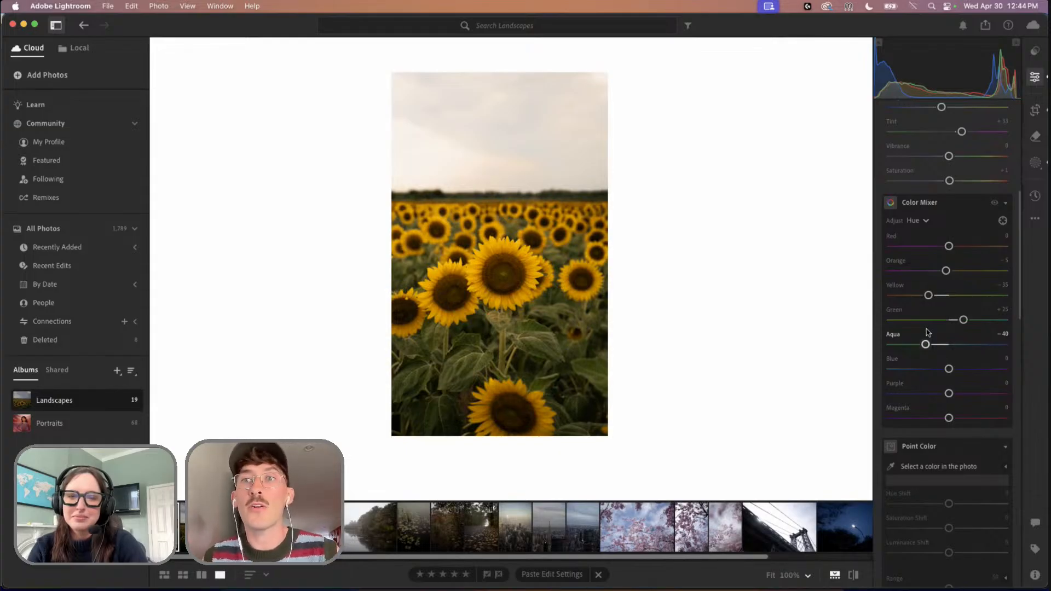
mouse_move(949, 364)
mouse_down()
mouse_move(900, 361)
mouse_move(950, 353)
mouse_up()
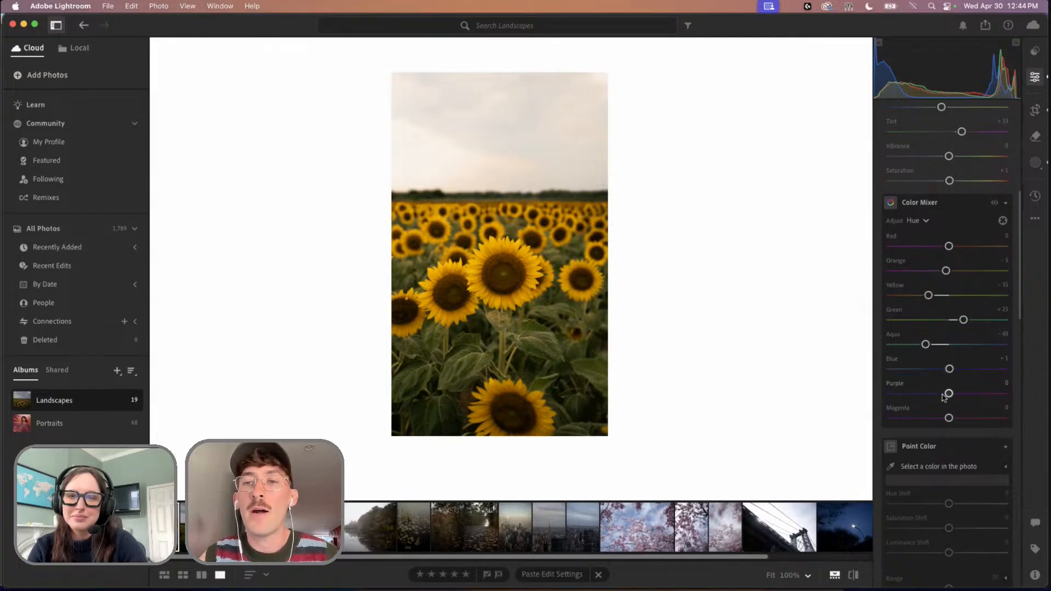
Colour grade the sunflower photo's highlights to hue 51, saturation 2 and its midtones to hue 67, saturation 7
scroll(941, 355, down, 4)
scroll(939, 356, down, 6)
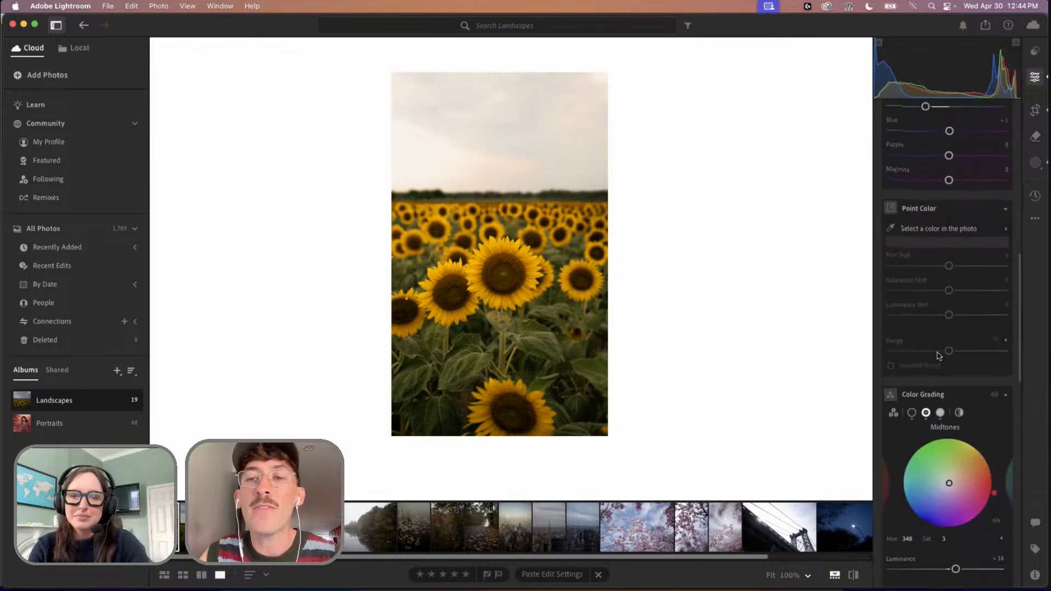
click(941, 410)
mouse_move(948, 478)
mouse_down()
mouse_move(951, 461)
mouse_move(953, 494)
mouse_move(972, 487)
mouse_move(933, 486)
mouse_move(954, 473)
mouse_move(950, 481)
mouse_up()
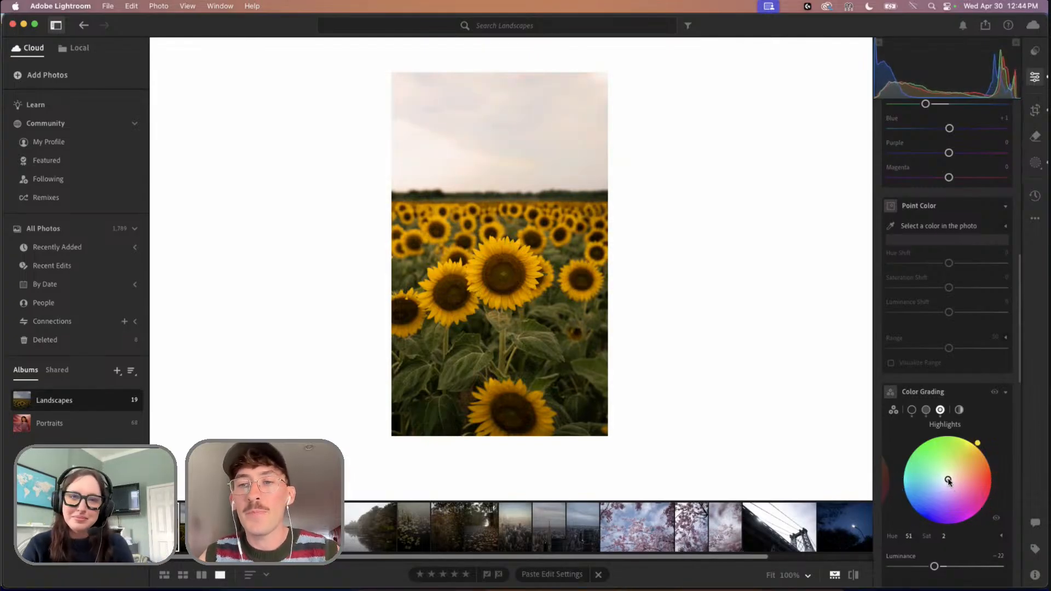
click(926, 410)
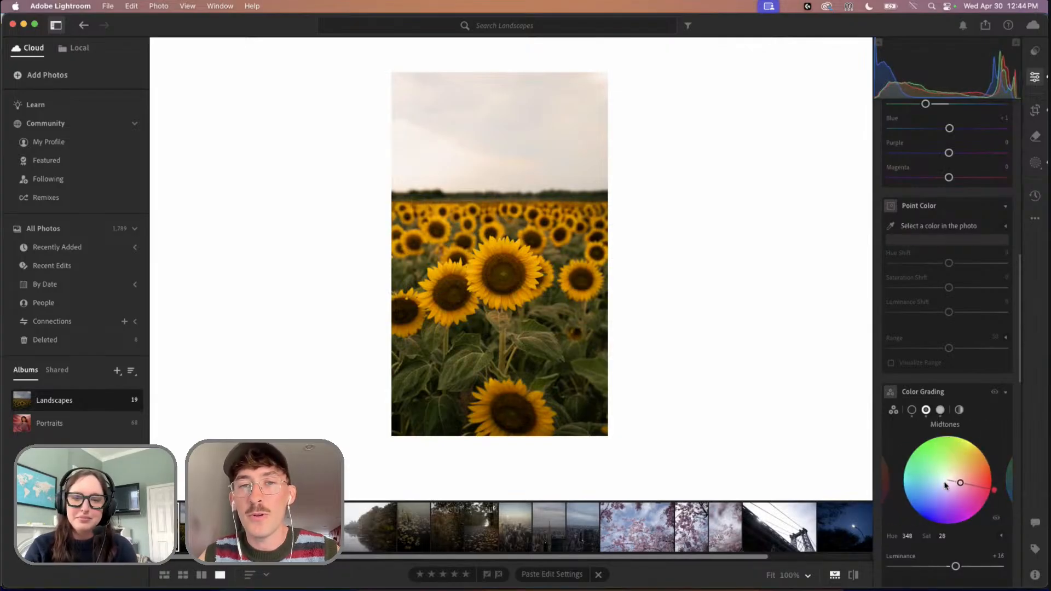
mouse_move(945, 485)
mouse_down()
mouse_move(936, 489)
mouse_move(950, 477)
mouse_up()
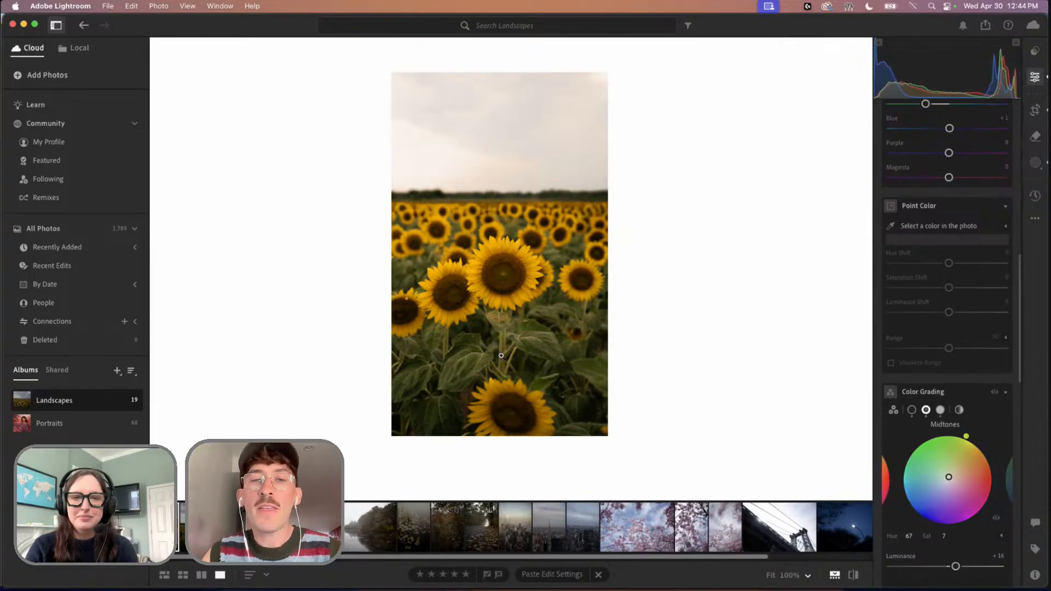
Open the seated ballet dancer photo in the Portraits album and crop both sides so only the plain grey backdrop surrounds her
click(106, 426)
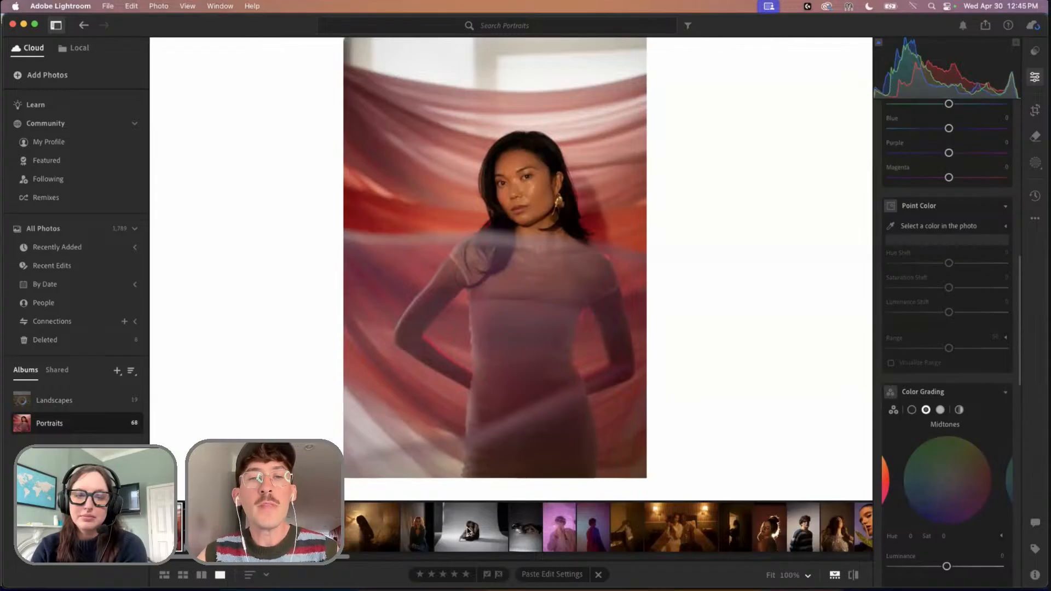
click(469, 531)
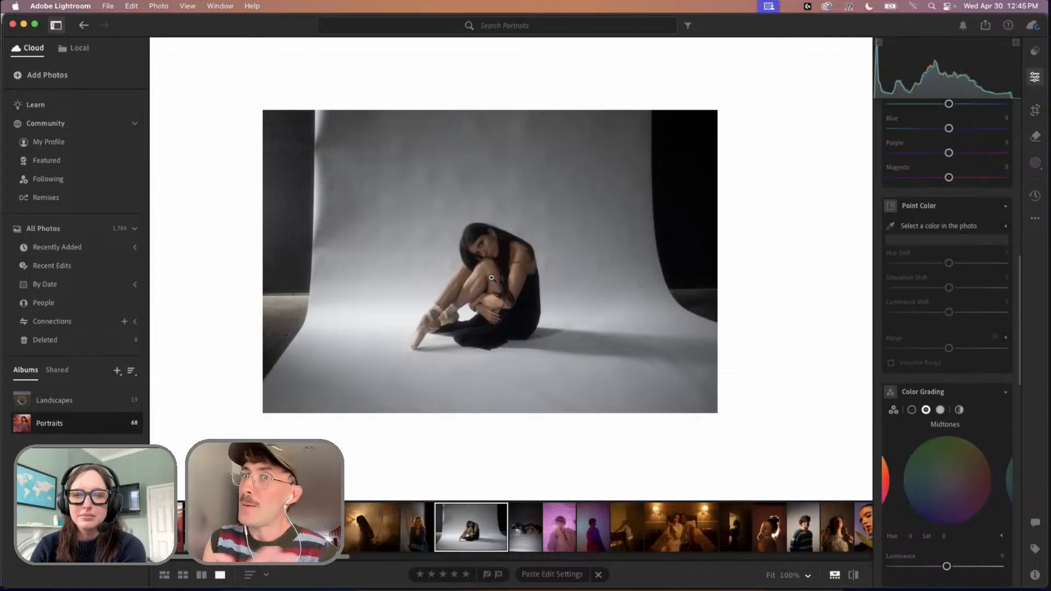
click(1033, 111)
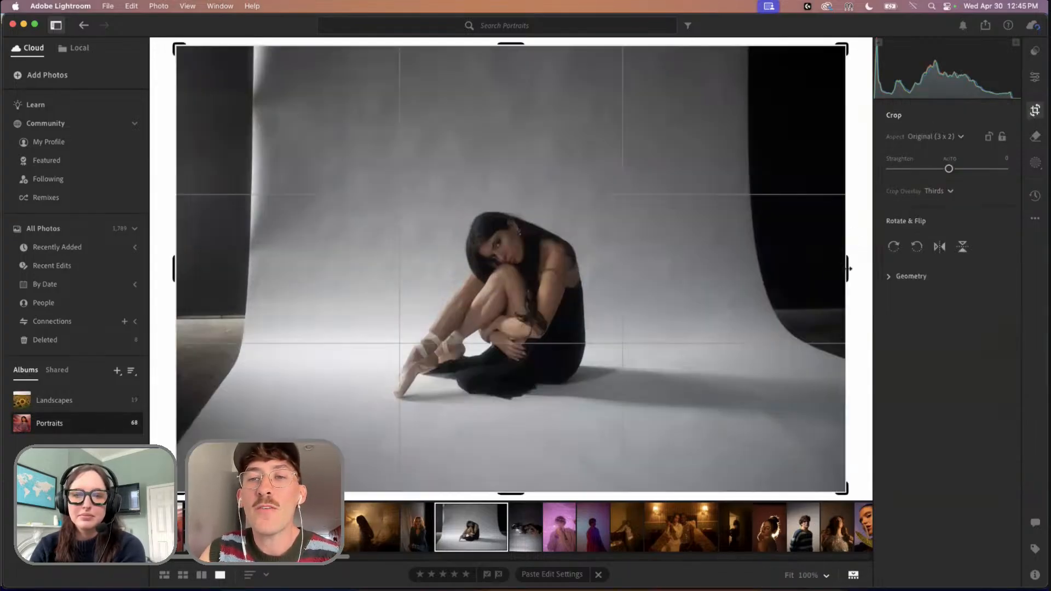
drag(845, 269, 790, 268)
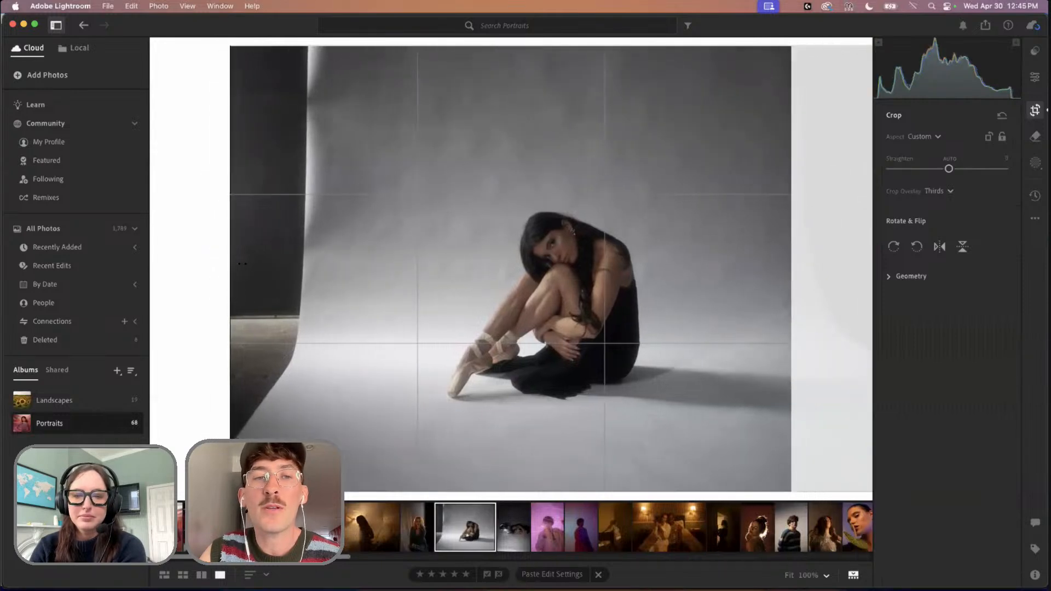
drag(228, 282, 290, 277)
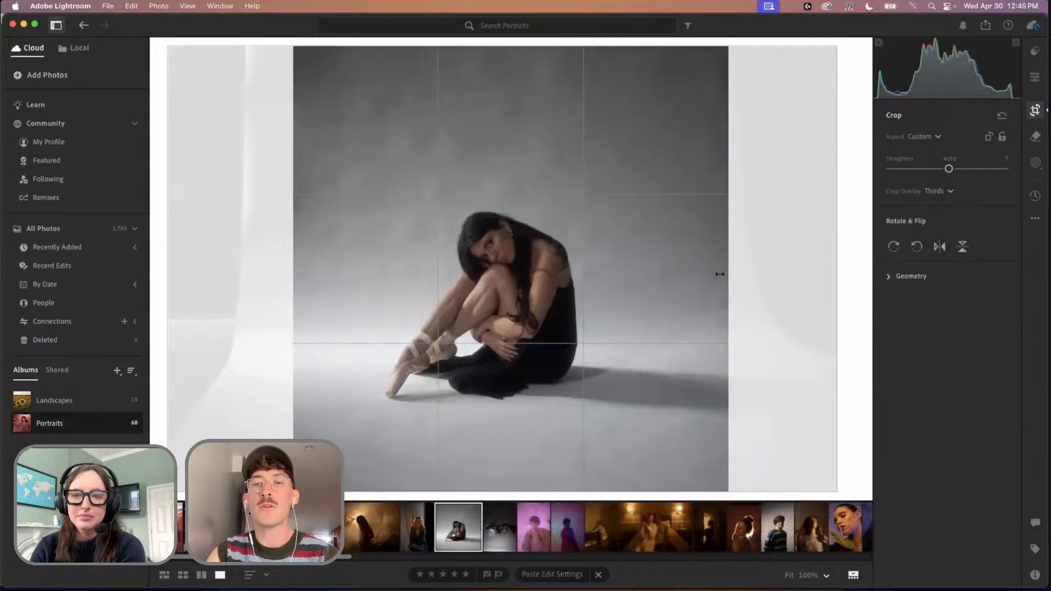
drag(732, 266, 718, 272)
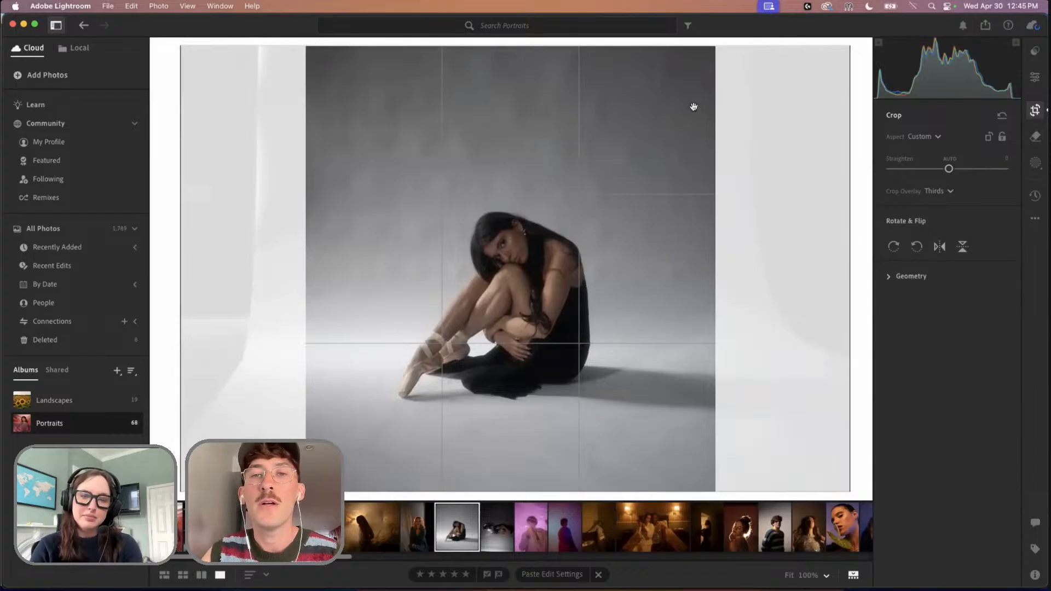
drag(717, 272, 715, 273)
drag(600, 264, 595, 263)
key(e)
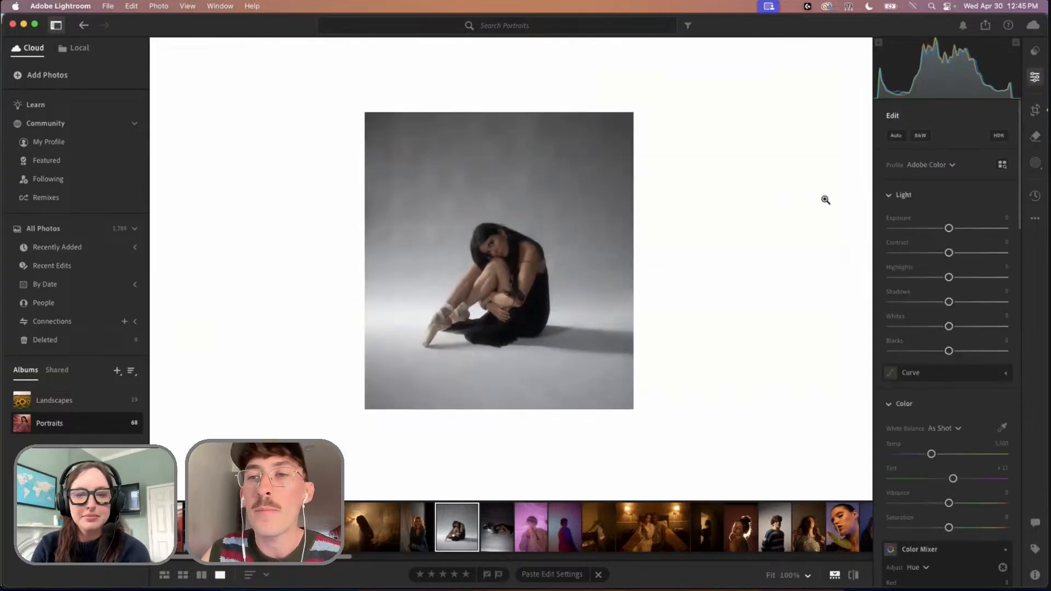
Create a background mask on the dancer photo and set its exposure to +0.84 and highlights to -84
click(1035, 164)
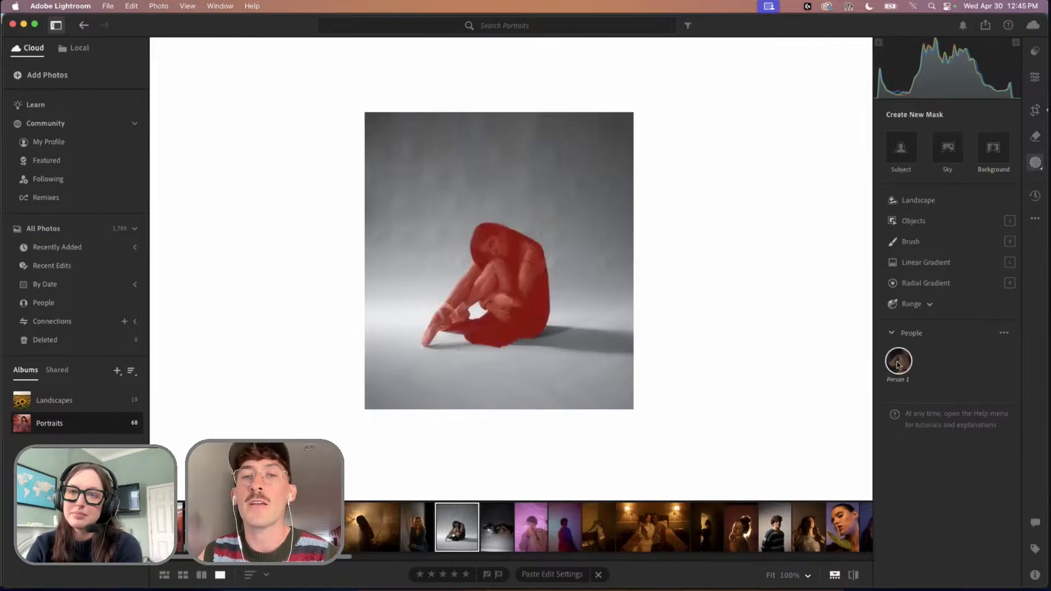
click(898, 362)
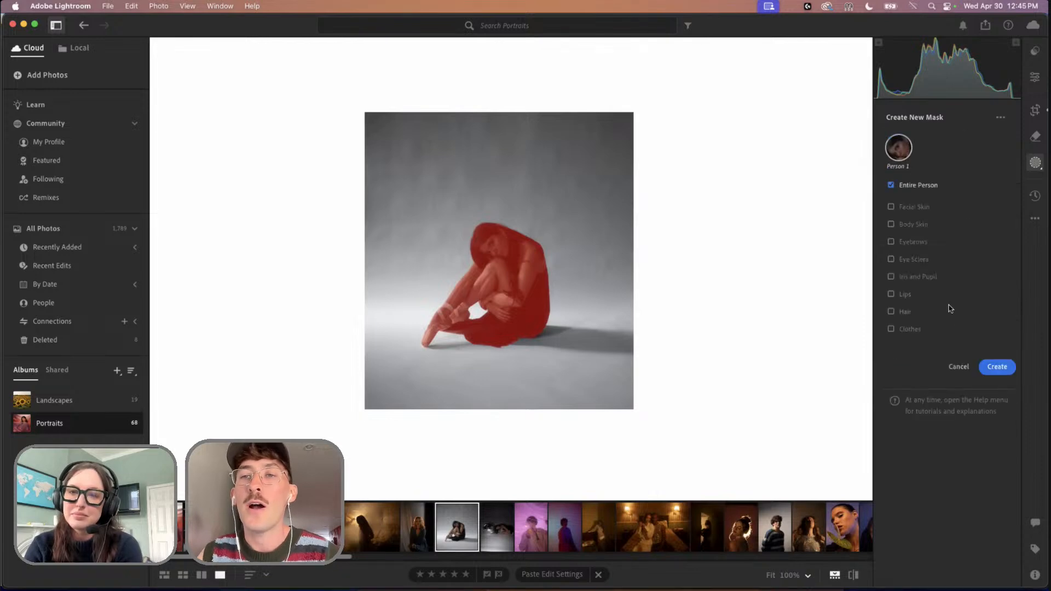
click(959, 368)
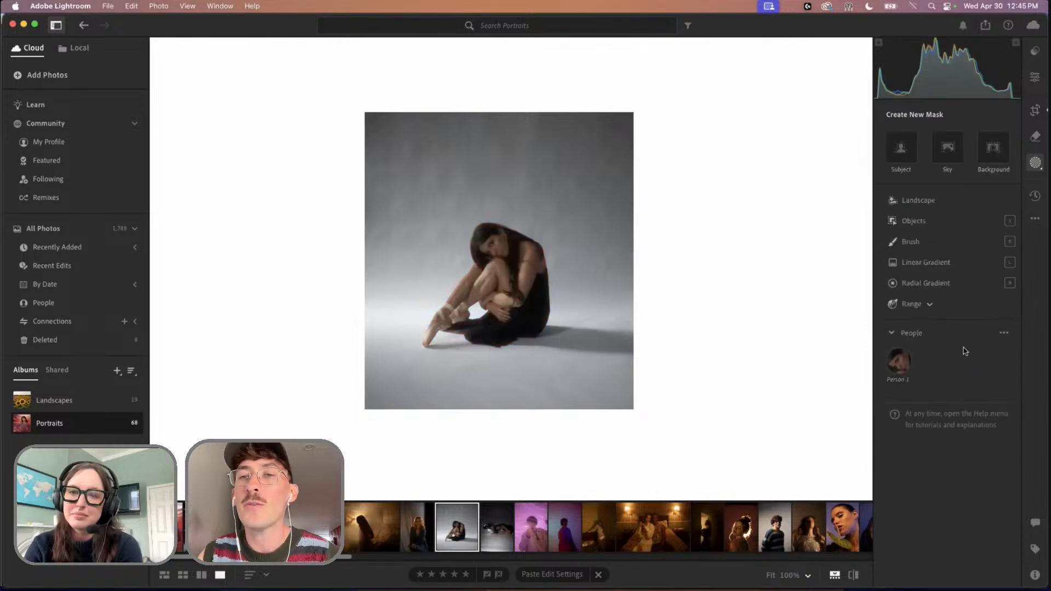
click(994, 165)
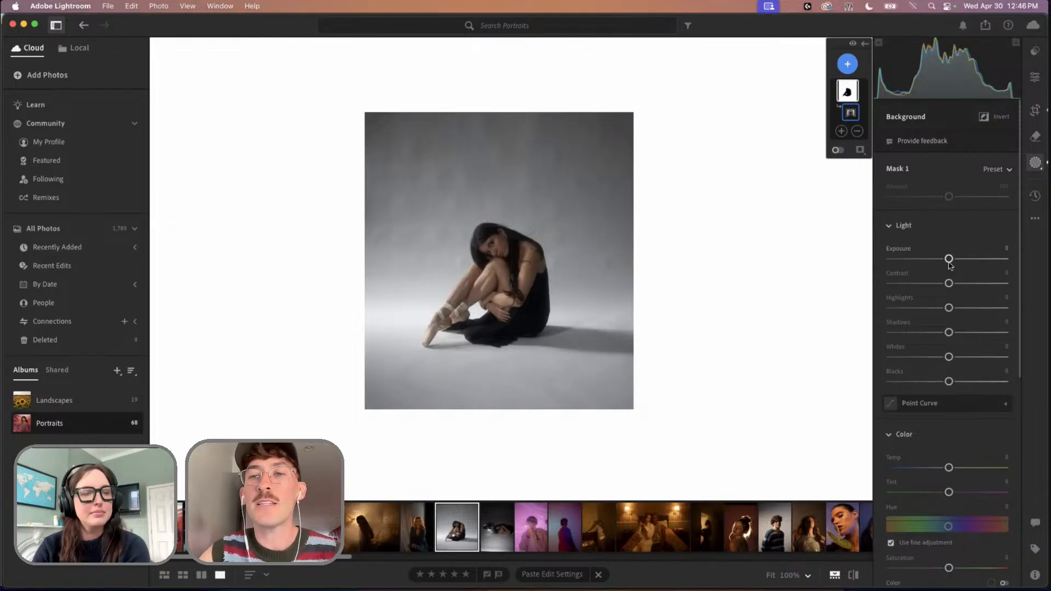
drag(950, 265, 962, 269)
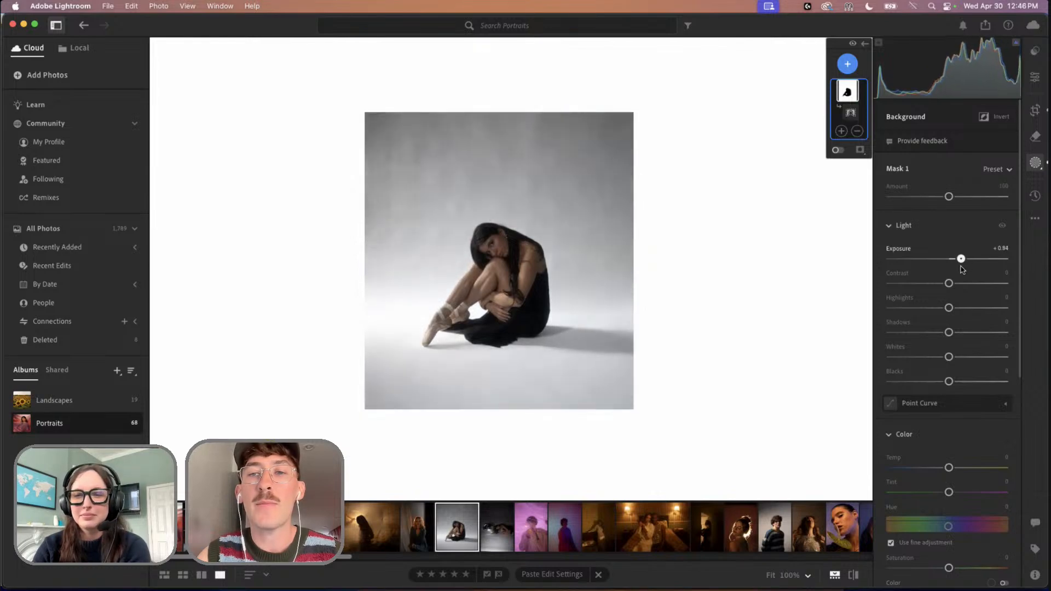
drag(949, 308, 899, 311)
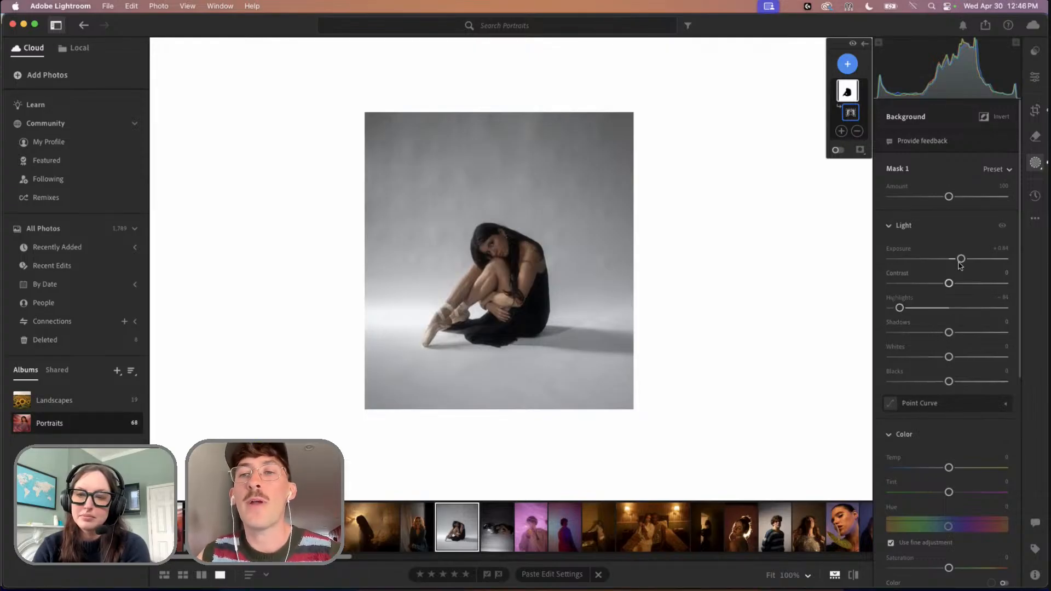
Set the background mask's exposure to +1.40 and its highlights to -100 on the dancer photo
drag(962, 261, 967, 263)
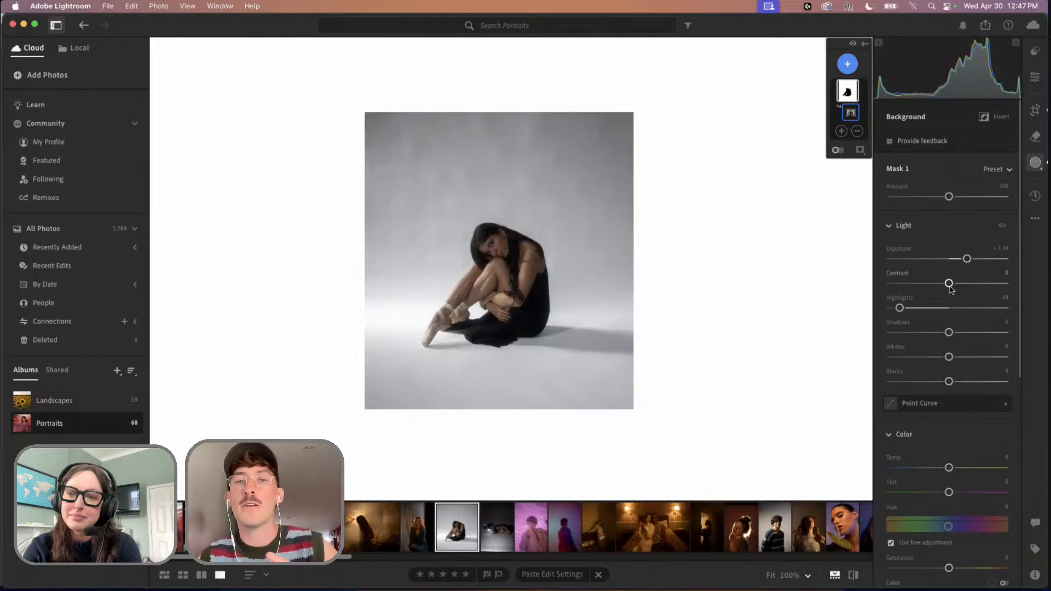
drag(967, 258, 969, 259)
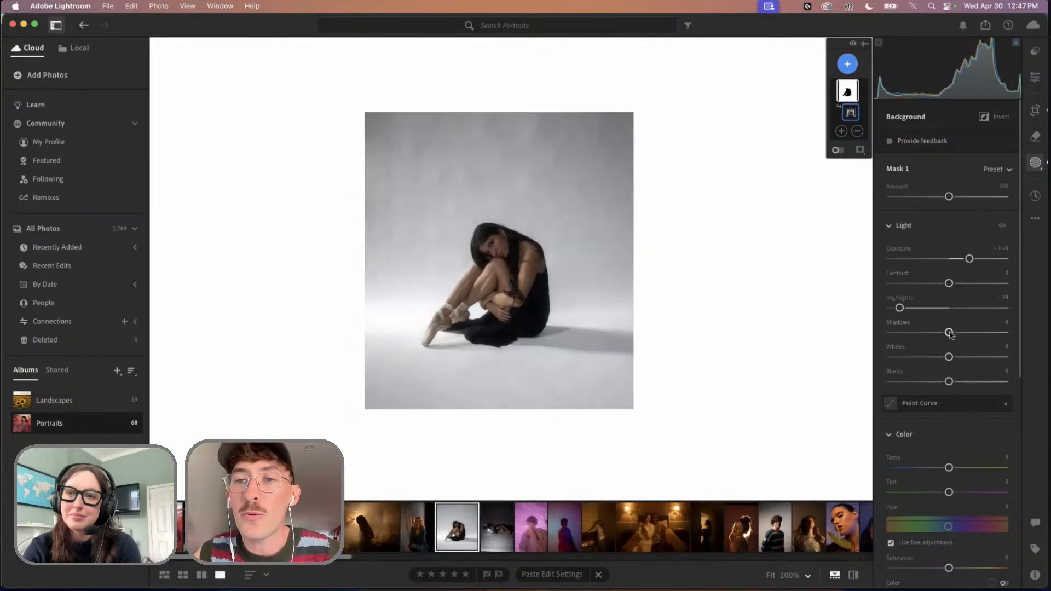
drag(899, 308, 868, 307)
scroll(949, 431, down, 2)
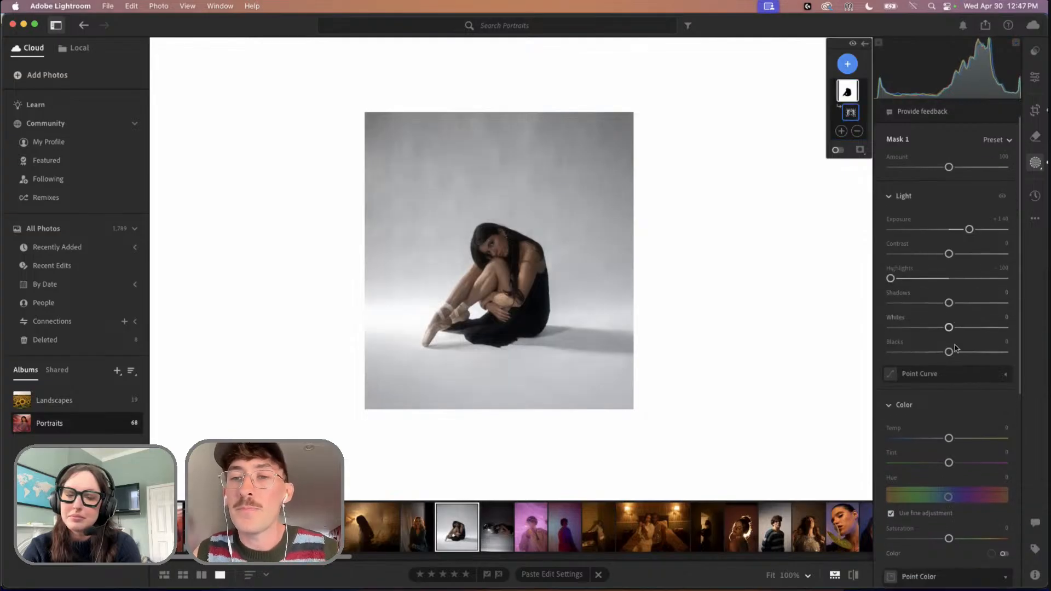
Soften the background mask by setting its sharpness to about -83 and its noise reduction to +46
scroll(966, 359, down, 8)
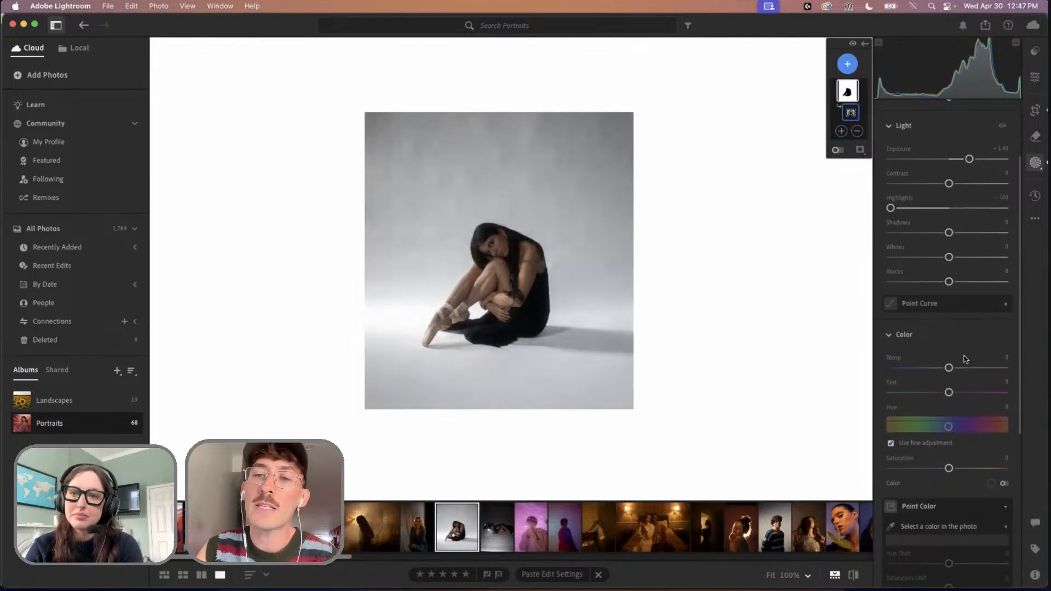
scroll(965, 359, down, 4)
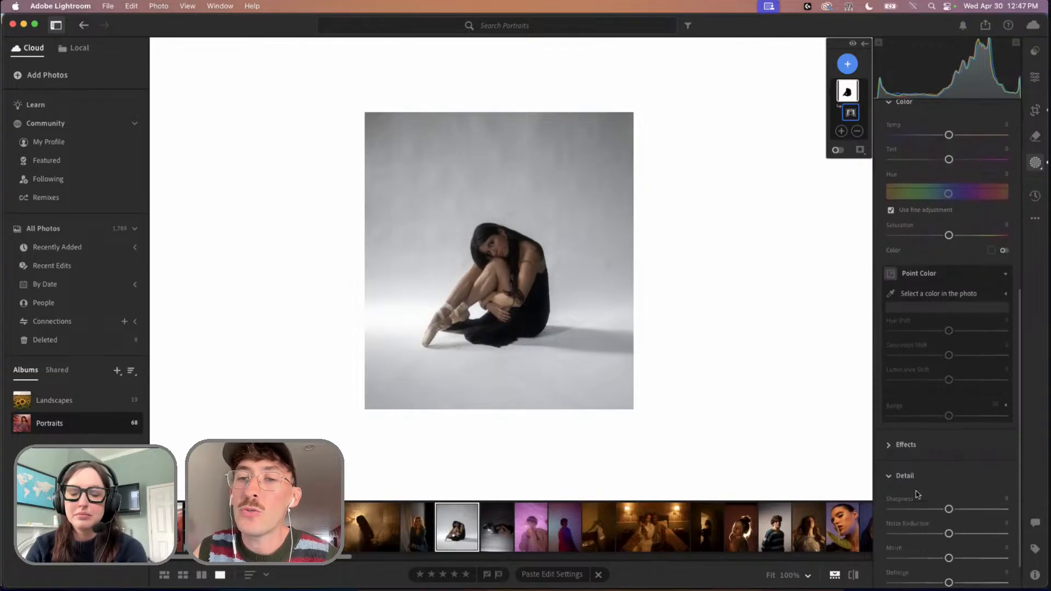
drag(949, 493, 911, 491)
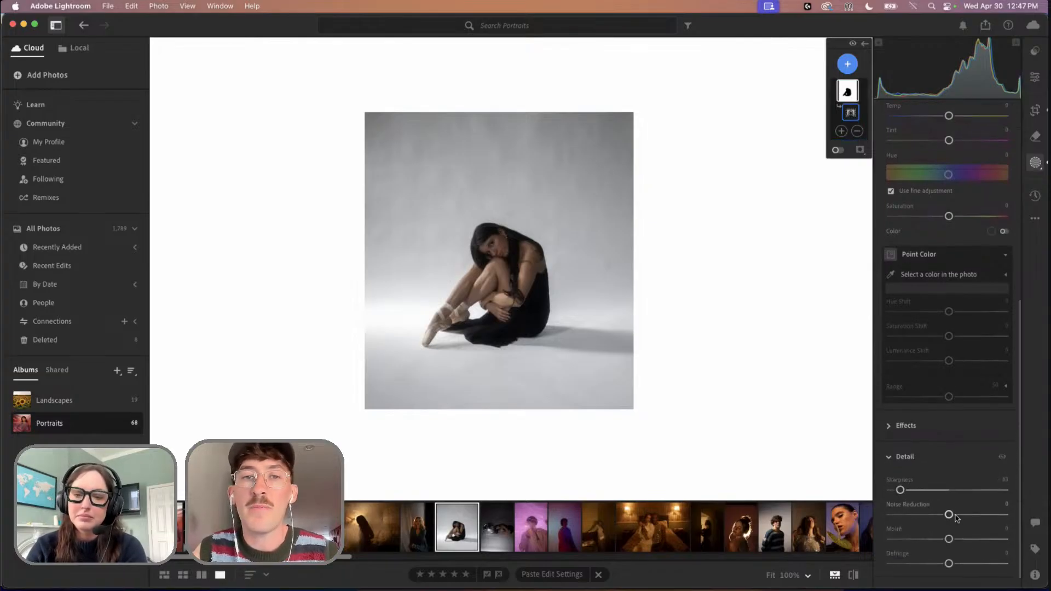
drag(962, 517, 980, 517)
scroll(939, 491, down, 1)
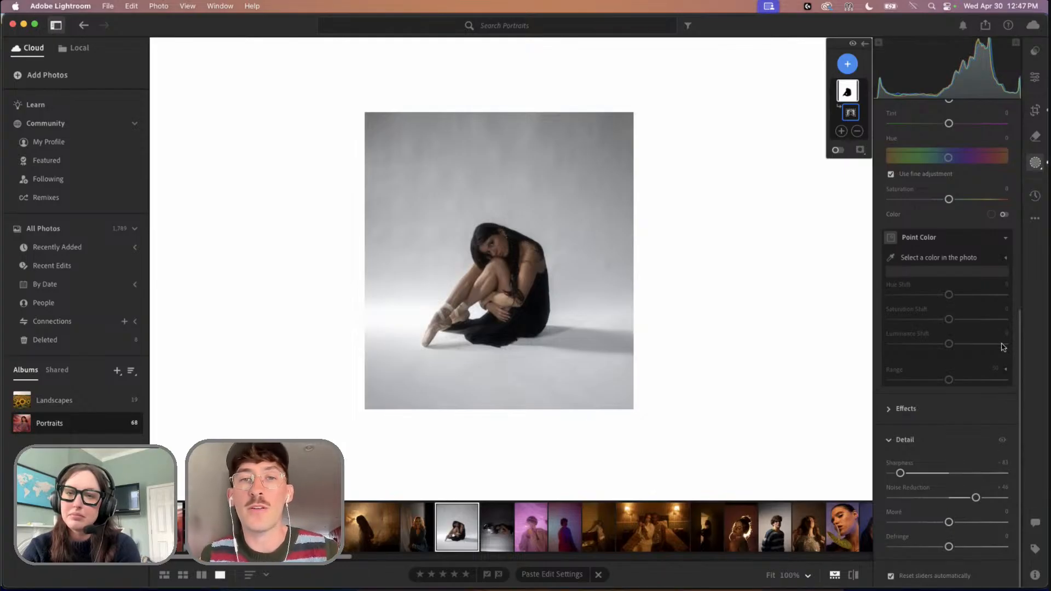
Warm the backdrop by raising the background mask's temperature to about +6
scroll(979, 304, up, 5)
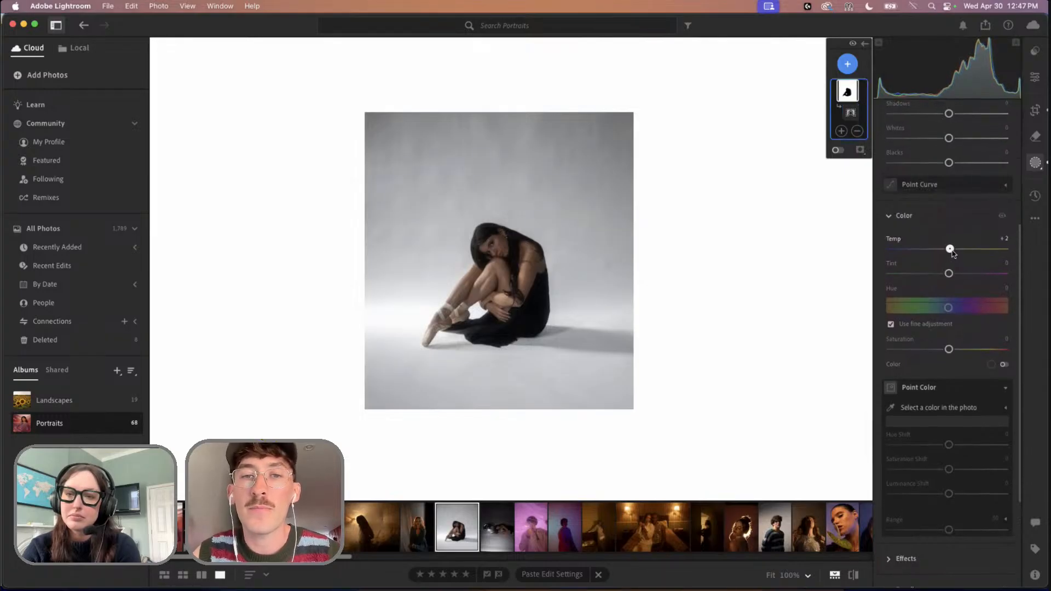
drag(952, 251, 955, 251)
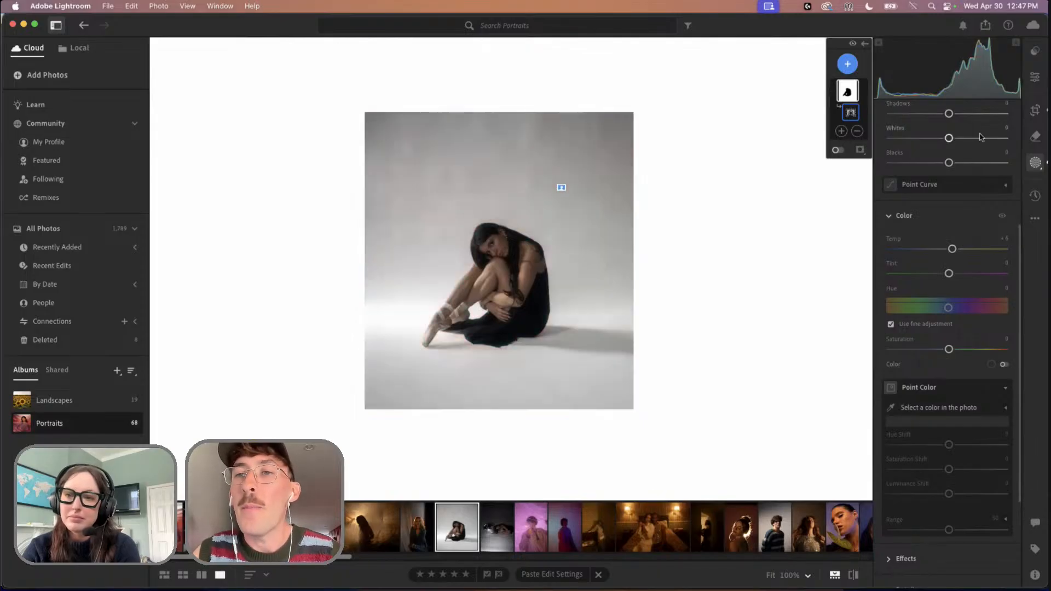
click(1035, 164)
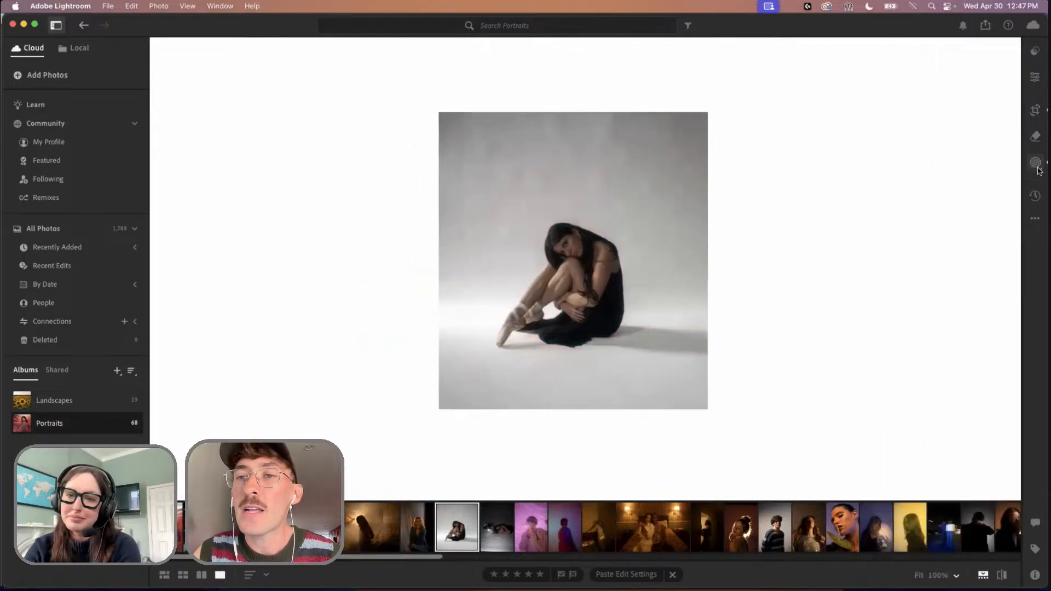
click(1034, 165)
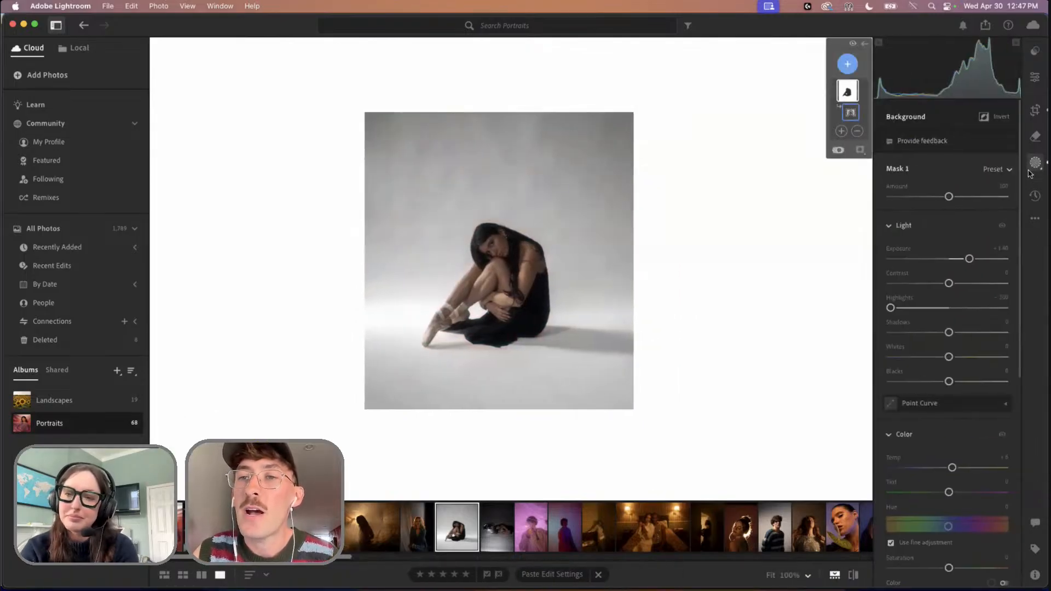
Create a new people mask covering the entire dancer
click(849, 64)
click(869, 144)
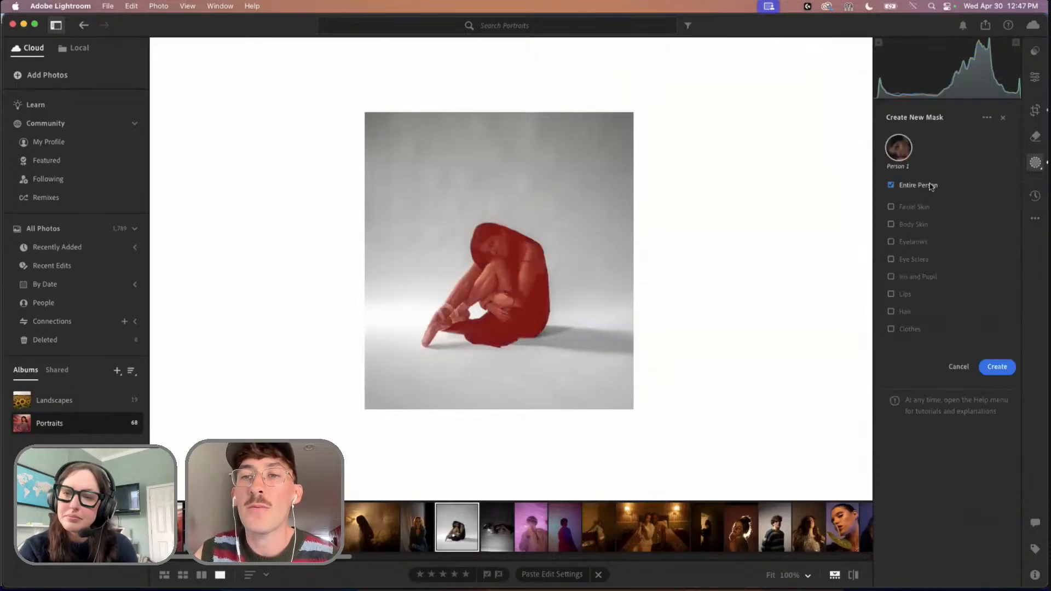
click(998, 366)
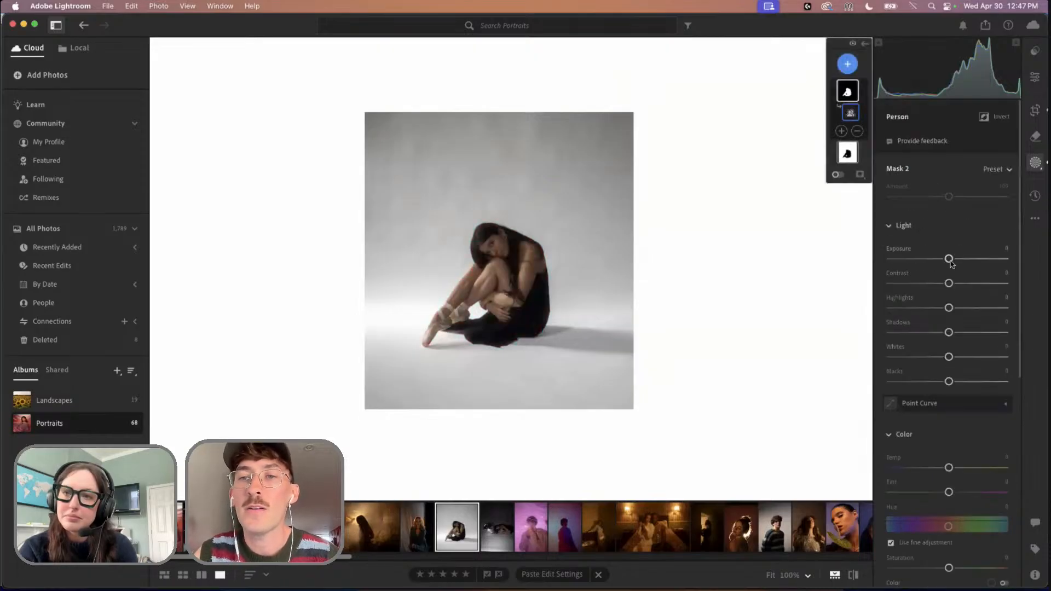
Set the dancer mask's exposure to +0.48, contrast to +45 and highlights to -29
drag(952, 264, 924, 317)
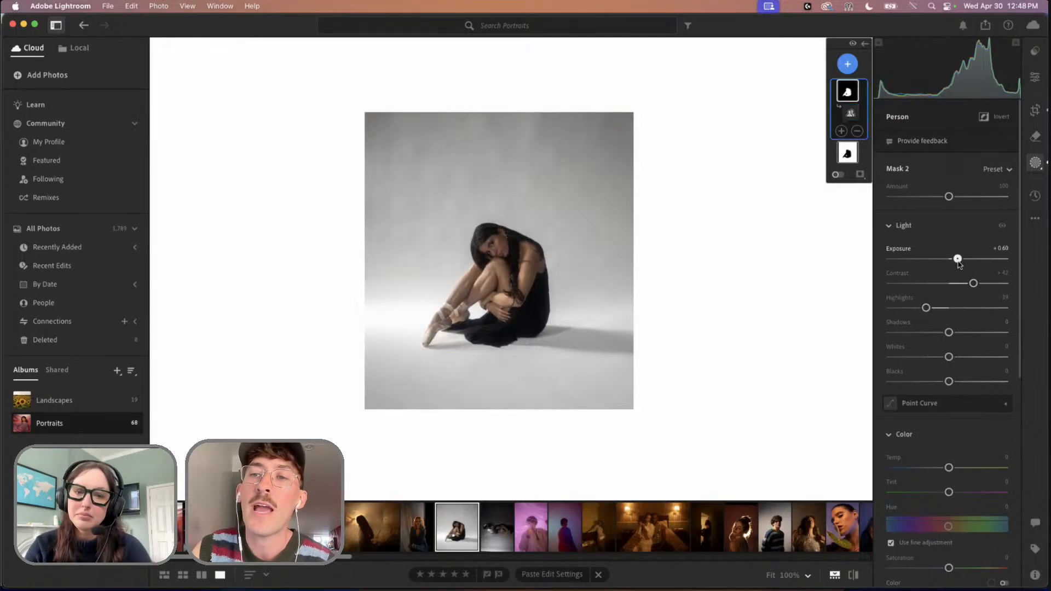
drag(958, 263, 957, 264)
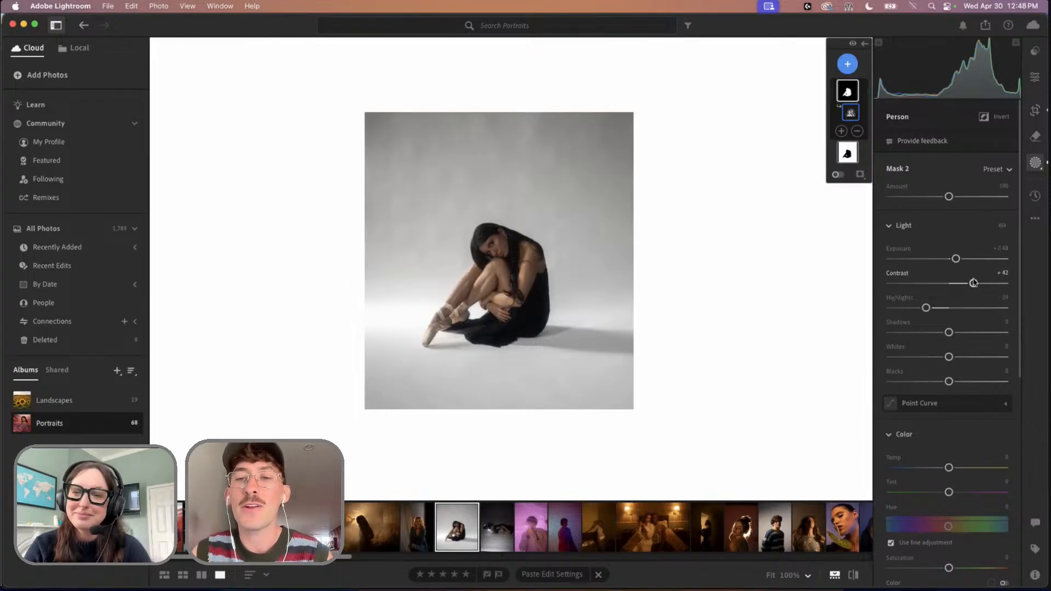
drag(973, 282, 975, 283)
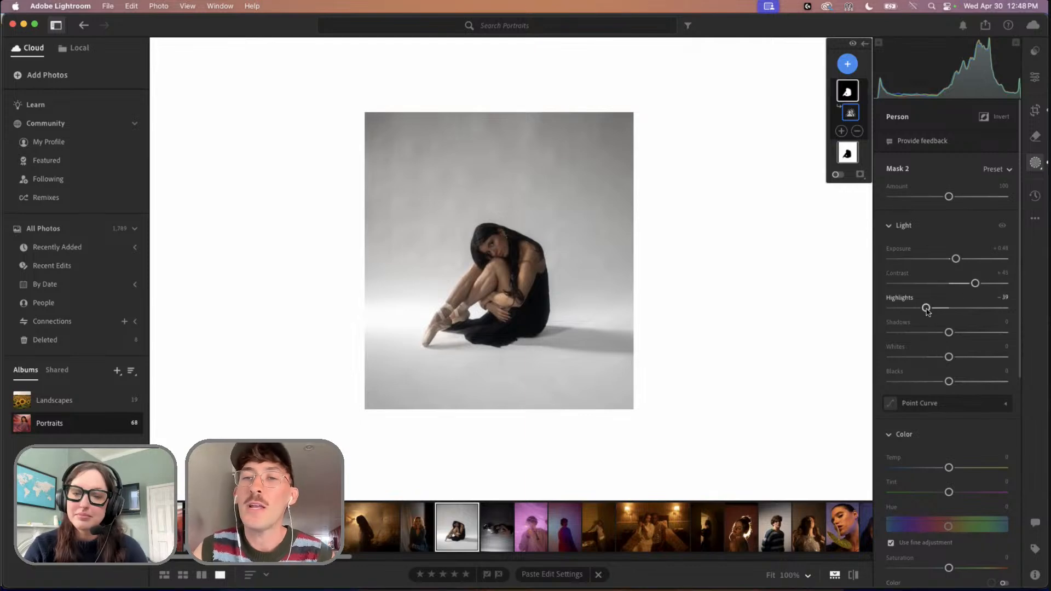
mouse_move(926, 308)
mouse_down()
mouse_move(906, 319)
mouse_move(925, 309)
mouse_up()
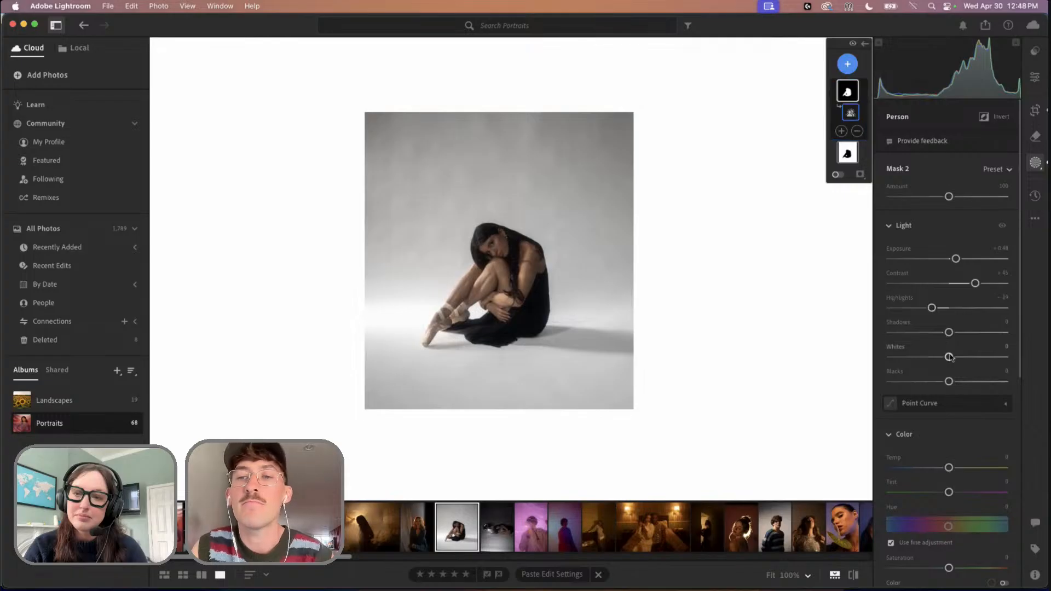
Warm the dancer mask by setting its temperature to +7
scroll(948, 414, down, 3)
drag(949, 414, 954, 417)
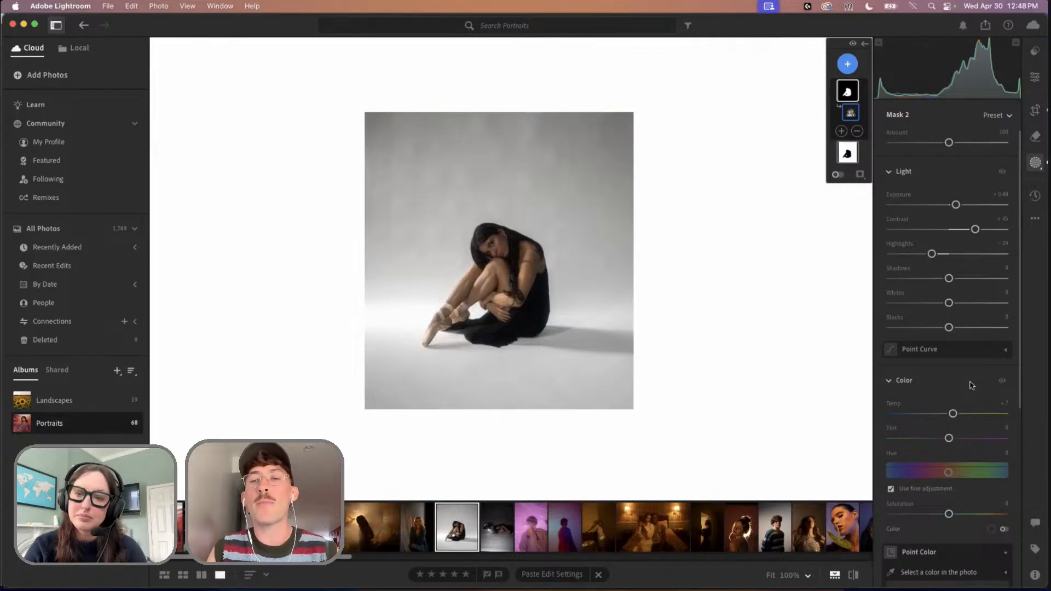
scroll(948, 495, down, 8)
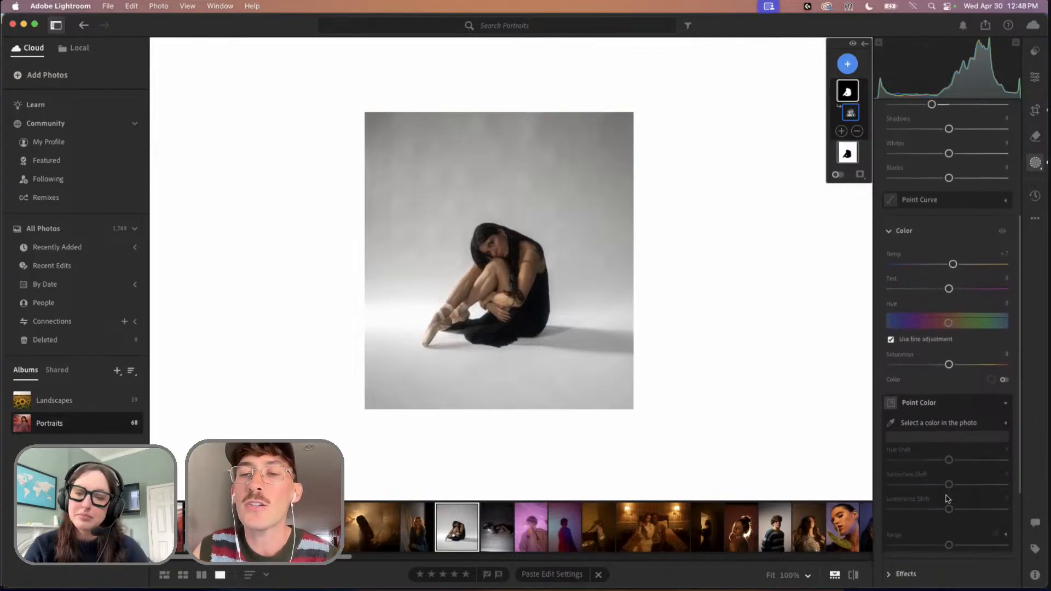
scroll(948, 498, down, 8)
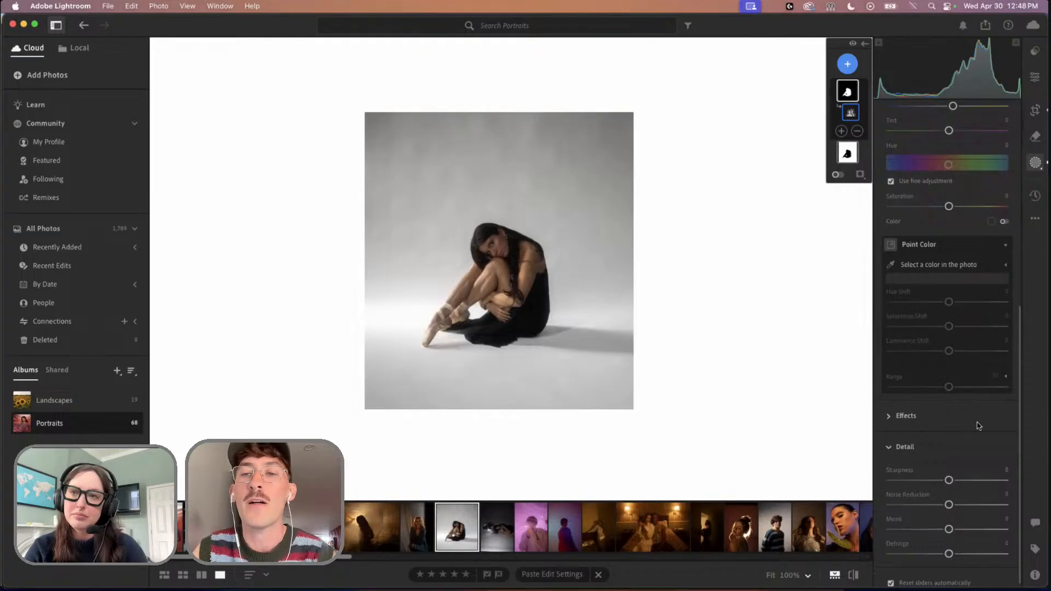
scroll(969, 377, up, 15)
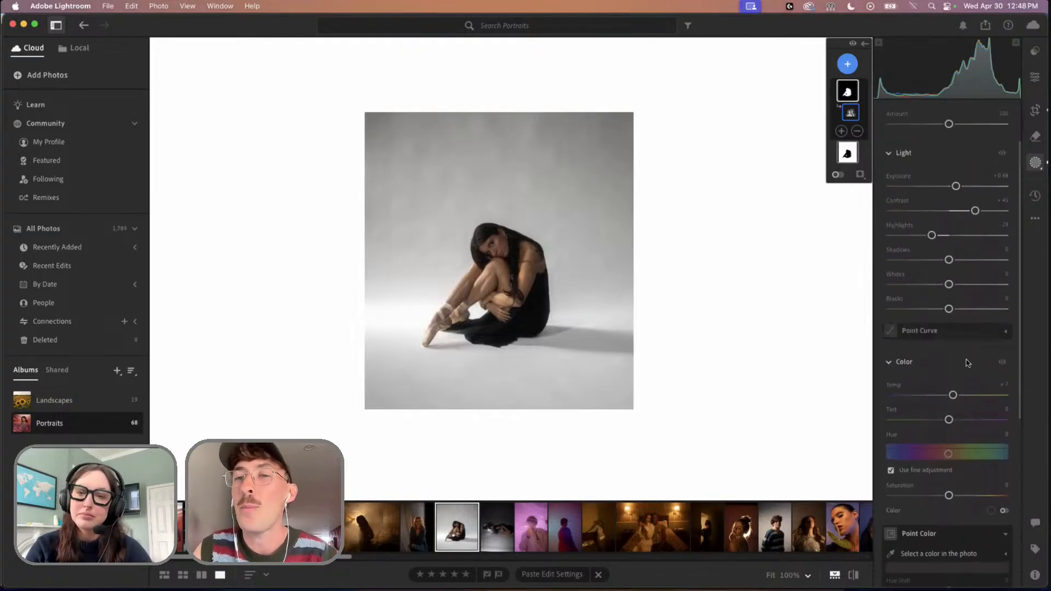
scroll(967, 363, up, 4)
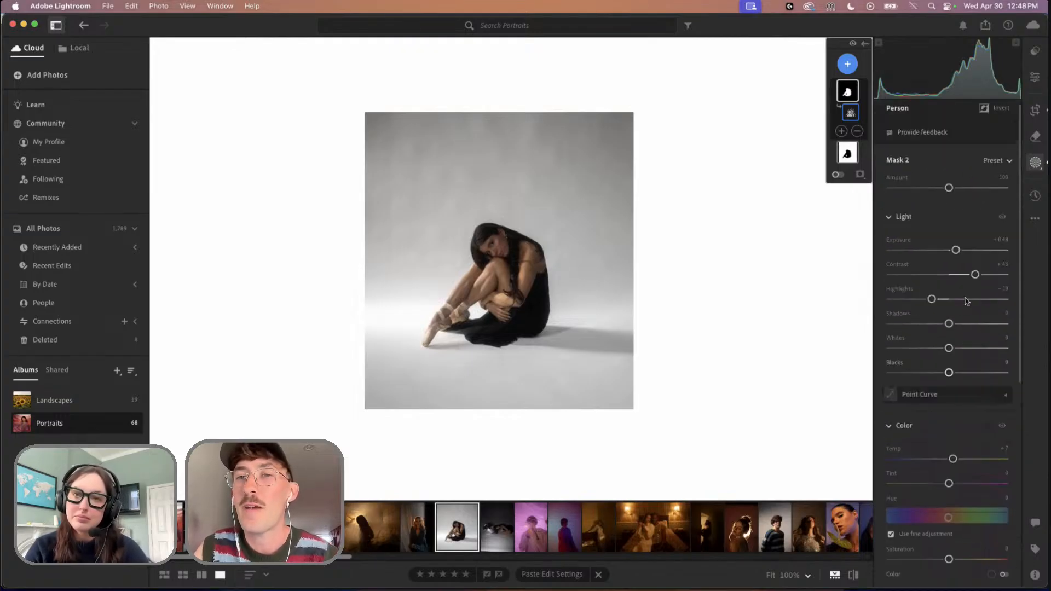
Adjust the whole dancer photo with slightly higher exposure, contrast about +10, highlights about -30 and temperature about 5,573
click(1035, 54)
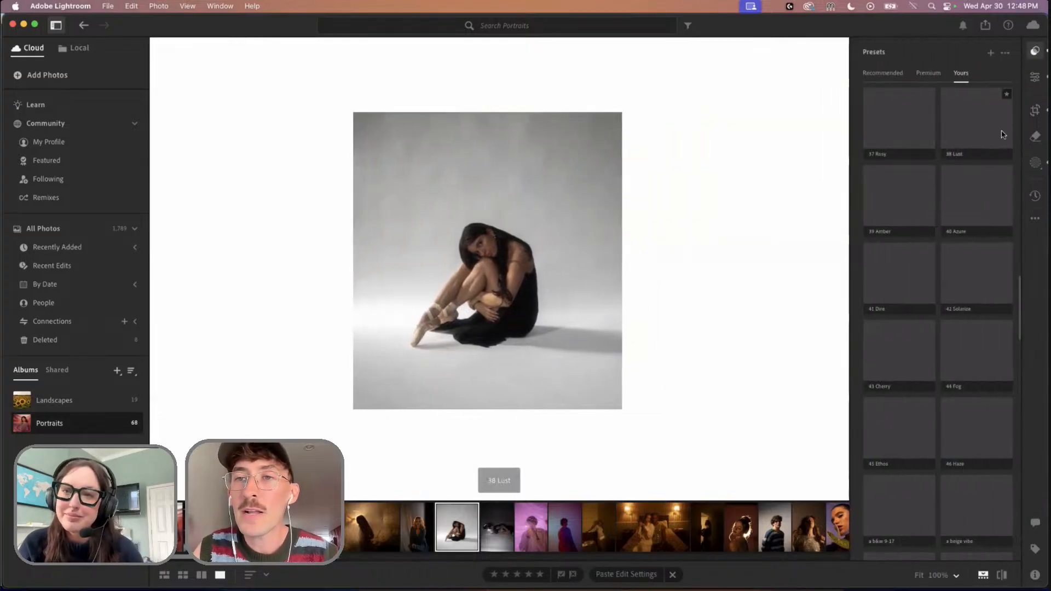
key(e)
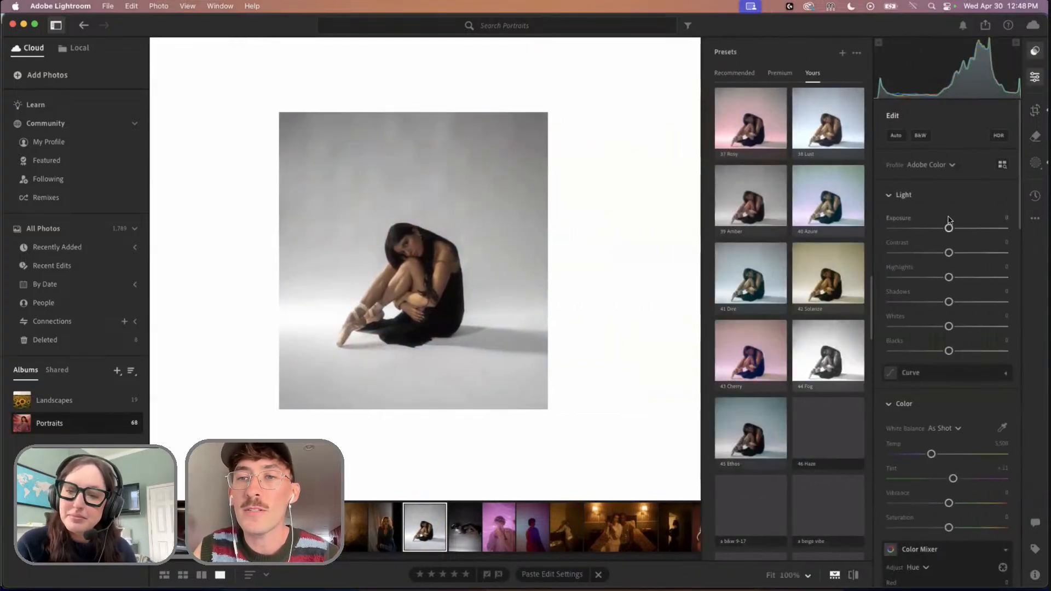
drag(949, 227, 955, 260)
drag(932, 456, 932, 458)
drag(940, 278, 930, 279)
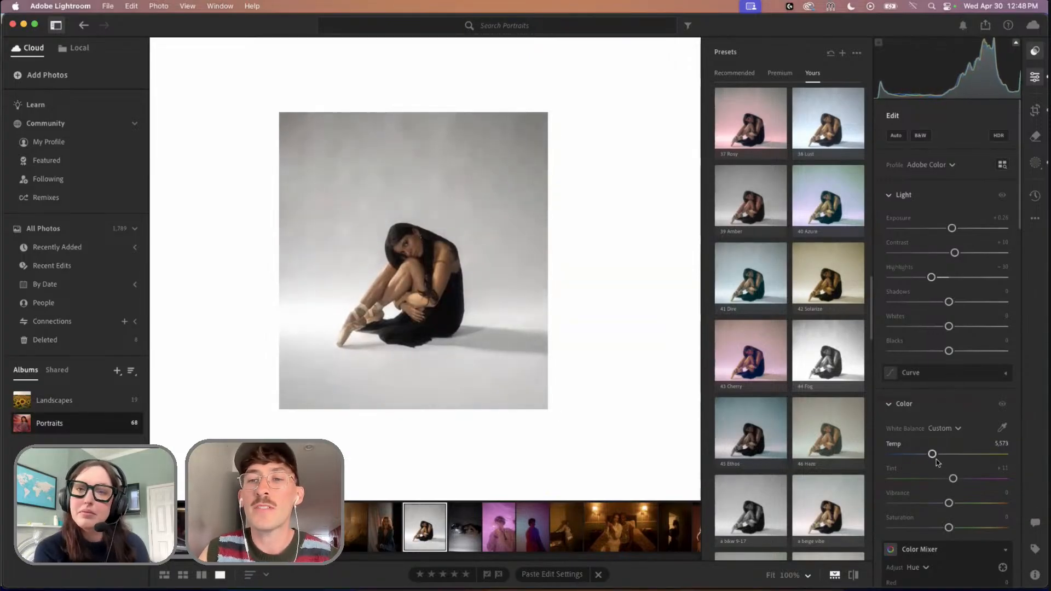
drag(936, 461, 955, 479)
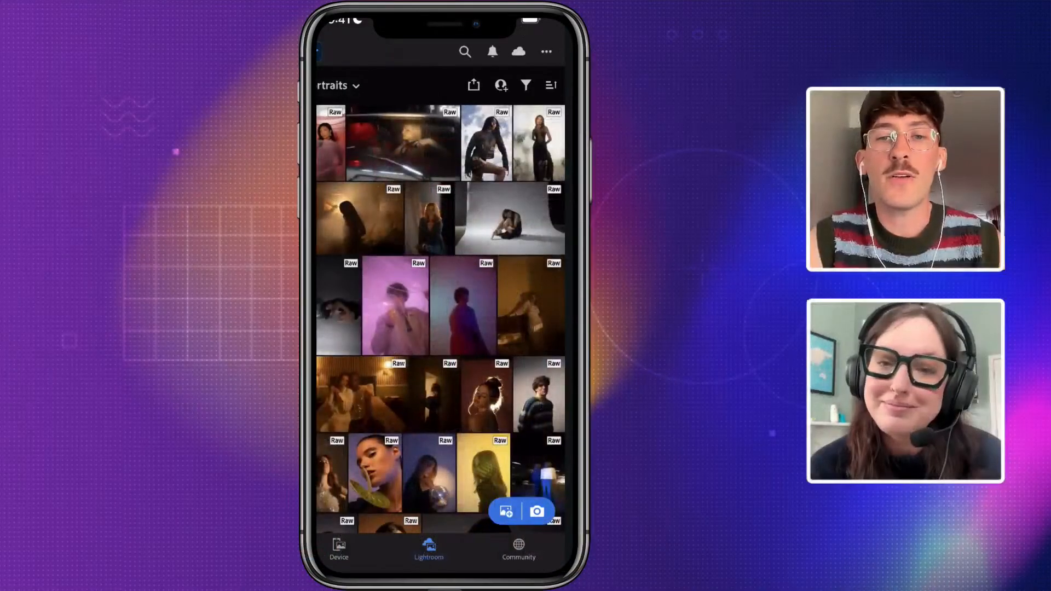
Switch to Lightroom mobile and open the Portraits album photo of the standing woman in a dark red dress amid flowing red fabric
scroll(440, 318, down, 2)
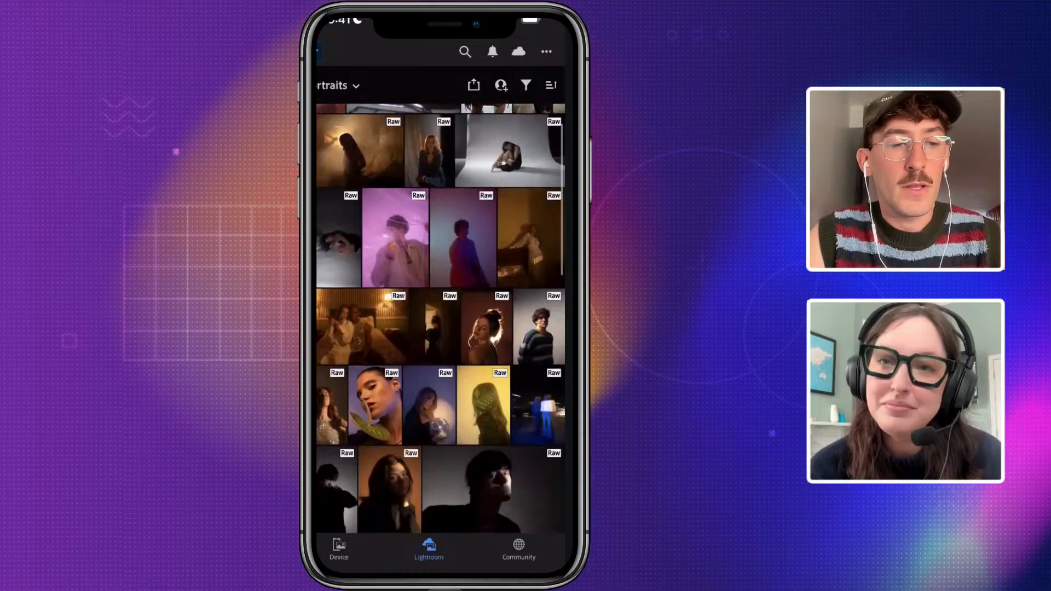
scroll(440, 317, down, 10)
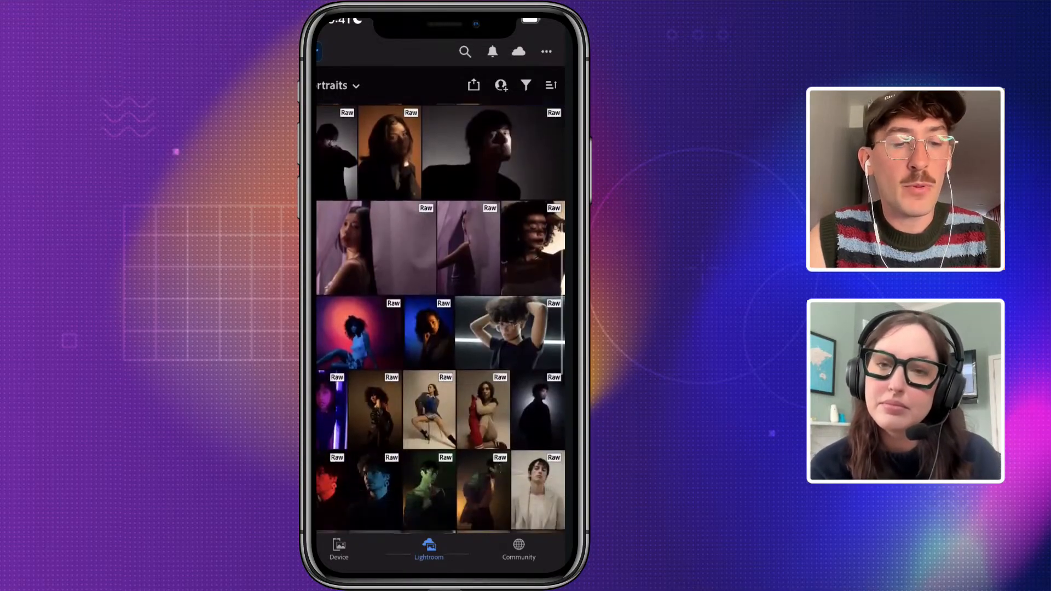
scroll(440, 318, down, 15)
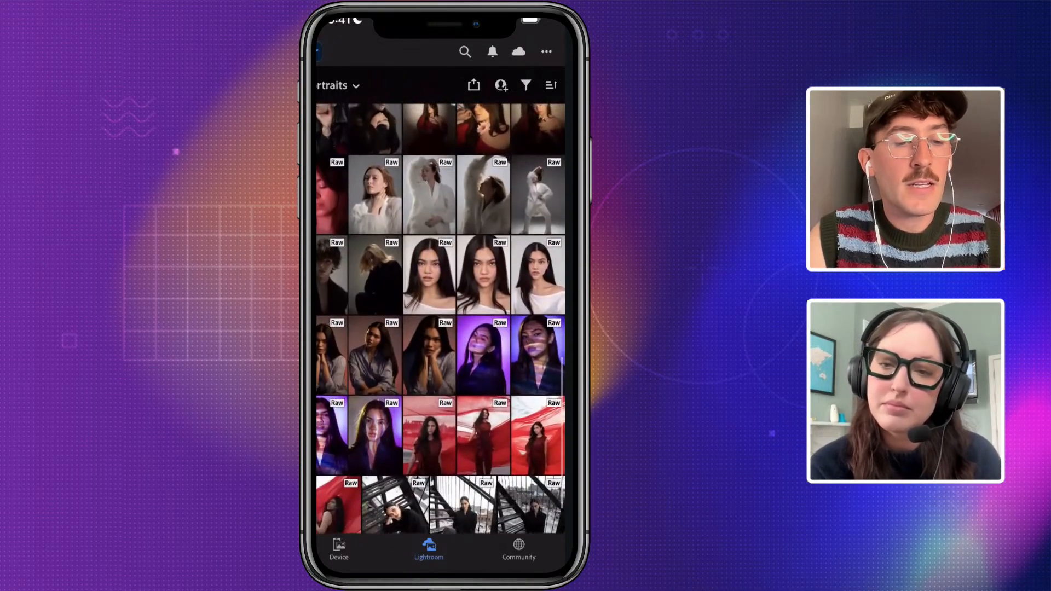
scroll(440, 318, down, 1)
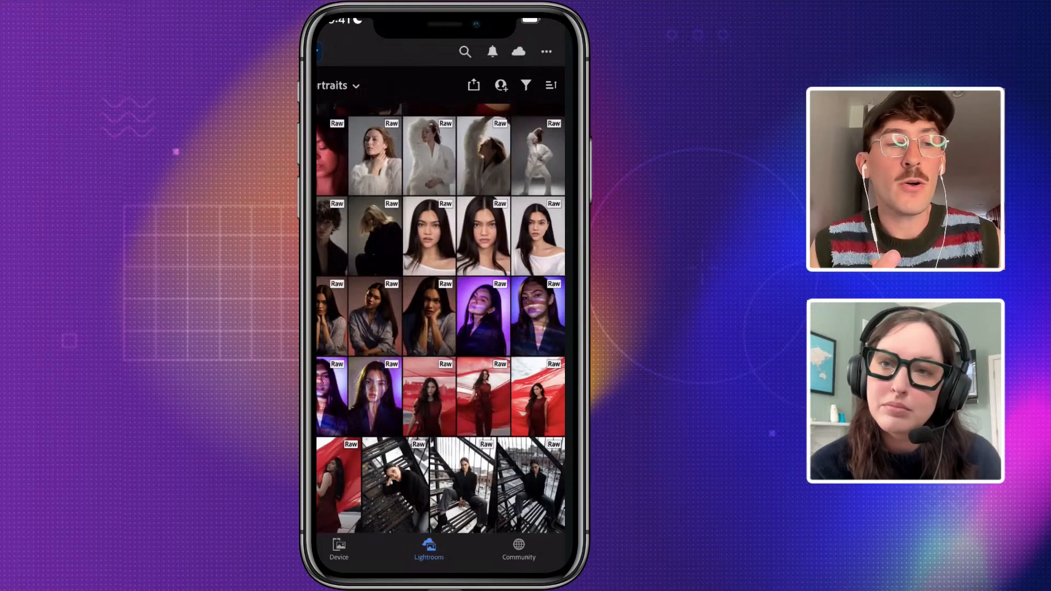
scroll(440, 317, down, 1)
scroll(440, 317, down, 1)
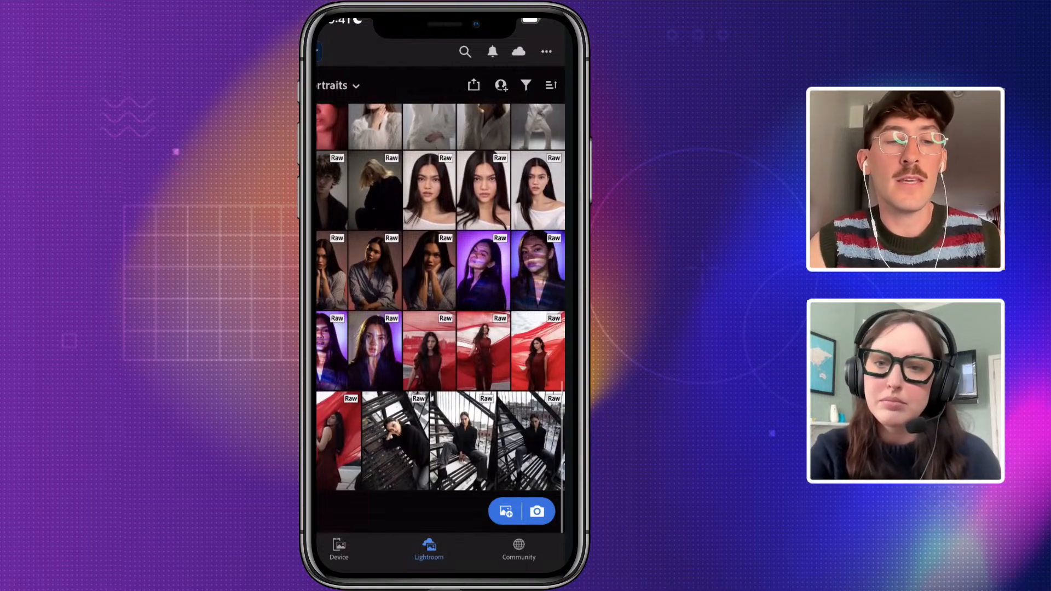
click(483, 350)
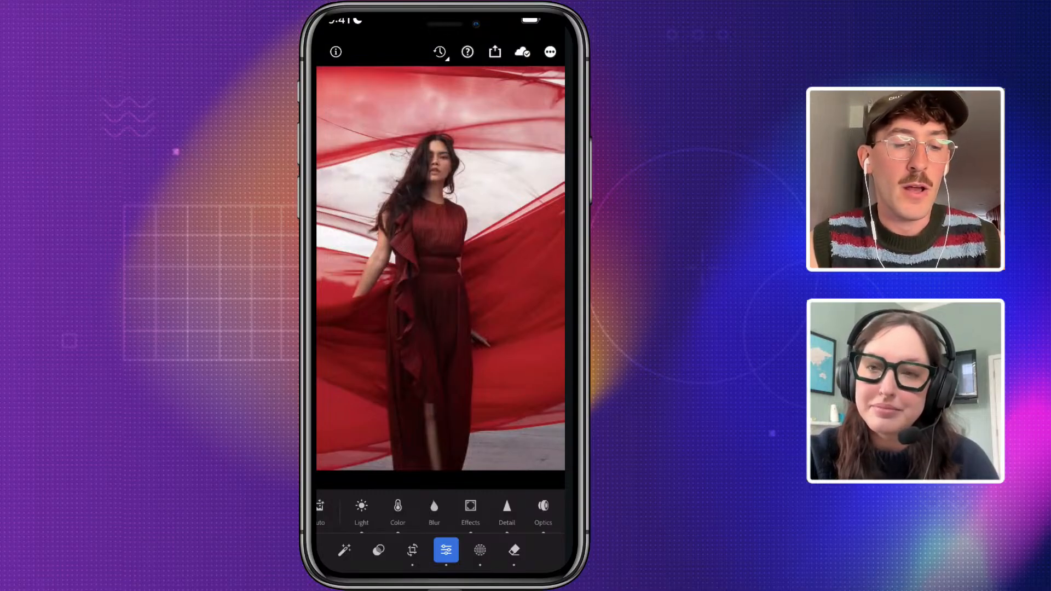
Warm the red dress portrait slightly by setting its white balance temperature to 5451K
scroll(440, 512, right, 2)
scroll(440, 511, left, 3)
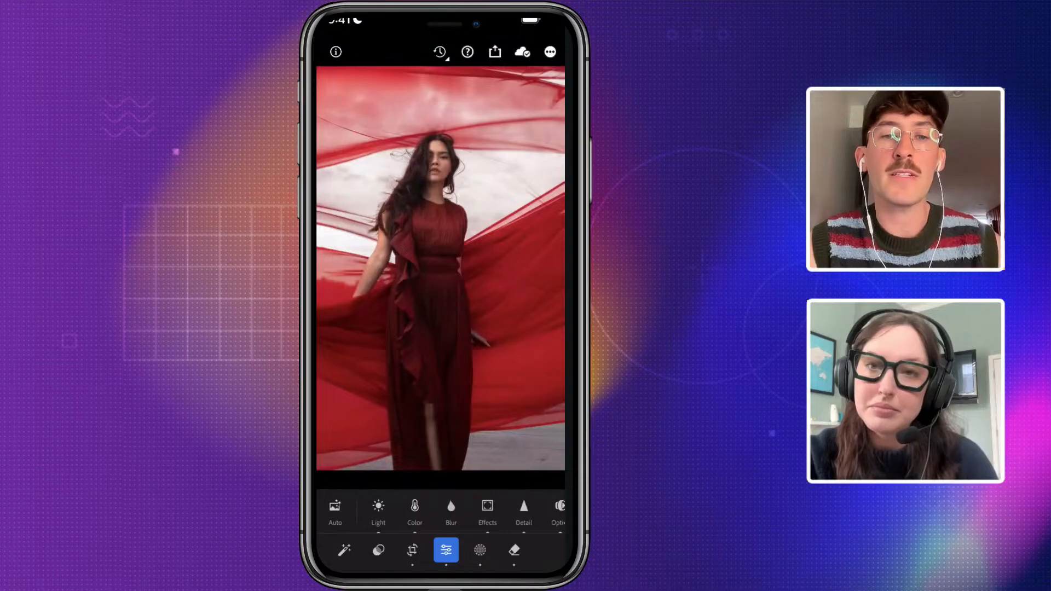
scroll(441, 512, right, 1)
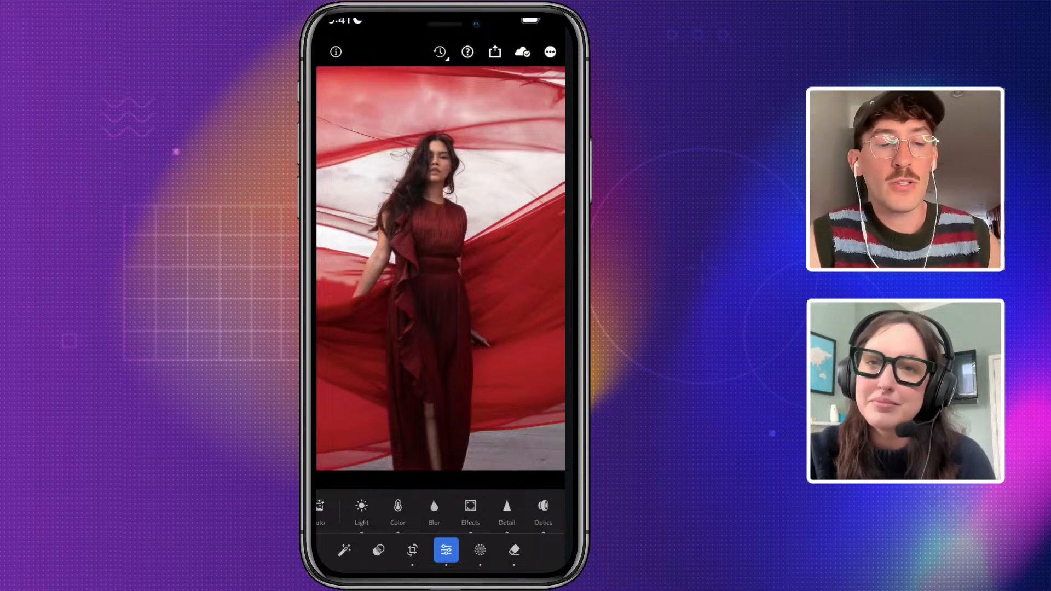
click(397, 511)
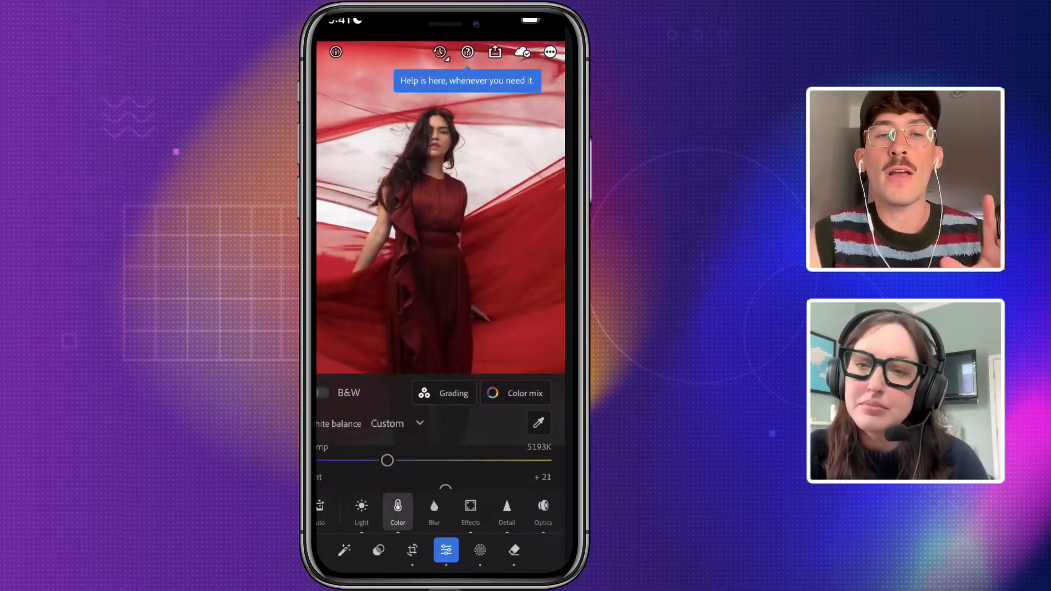
drag(387, 461, 393, 460)
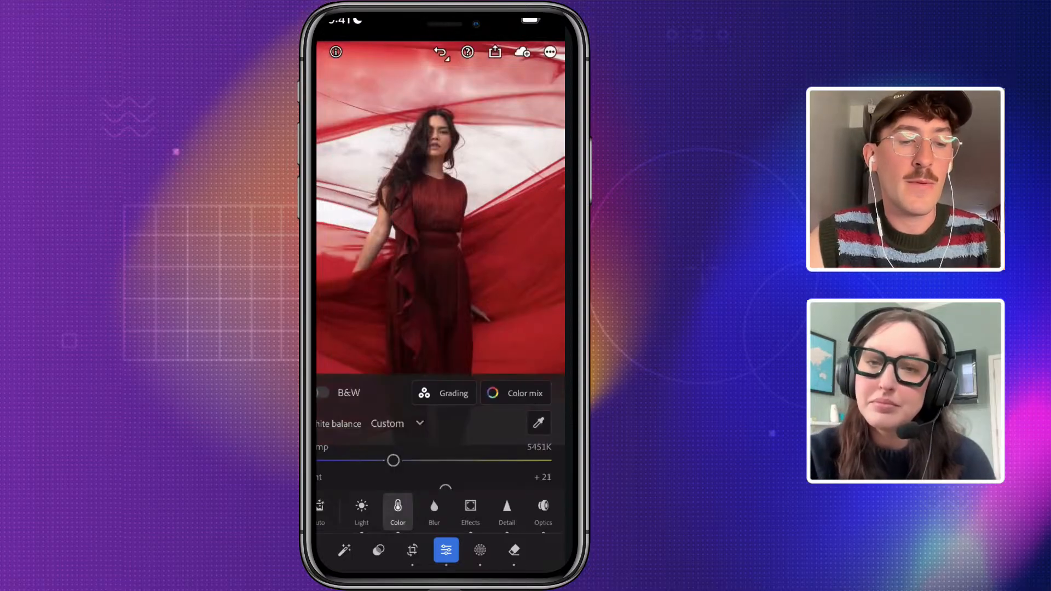
Set the portrait's white balance tint to +18
scroll(438, 438, down, 2)
scroll(433, 433, down, 1)
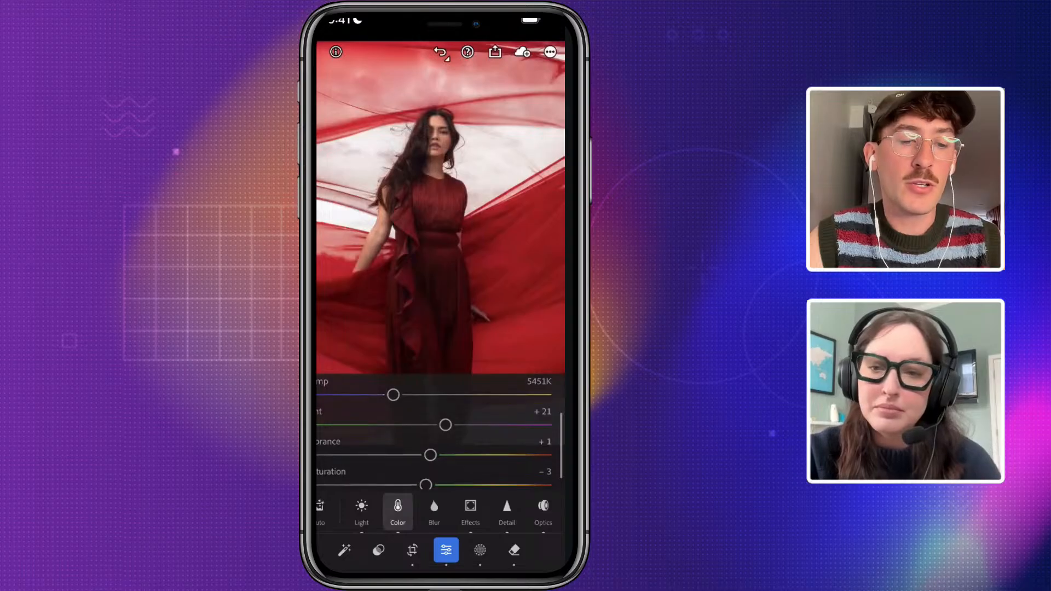
scroll(434, 433, up, 1)
drag(445, 435, 442, 435)
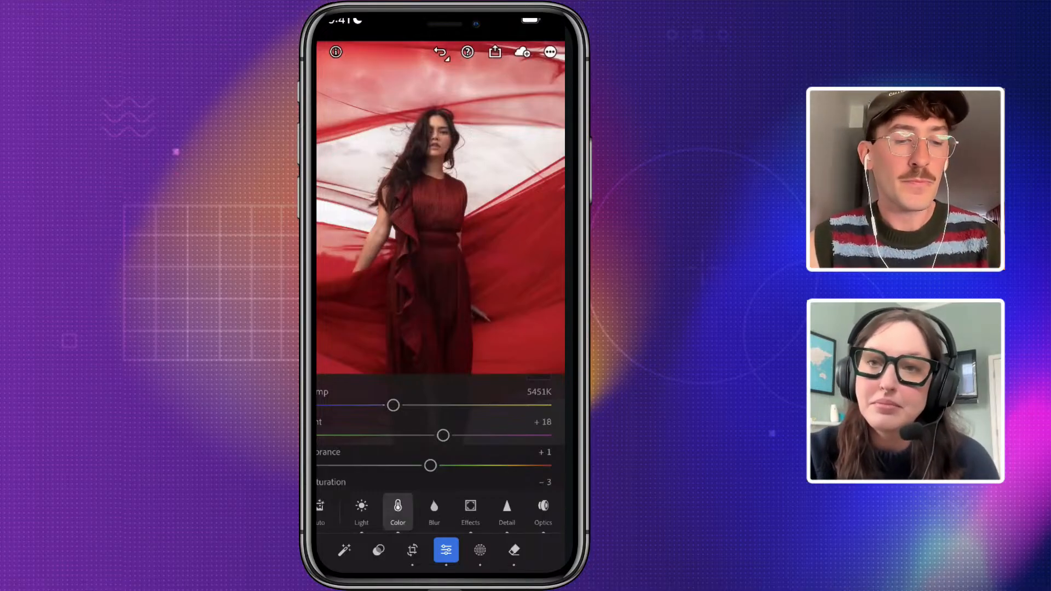
scroll(438, 433, down, 1)
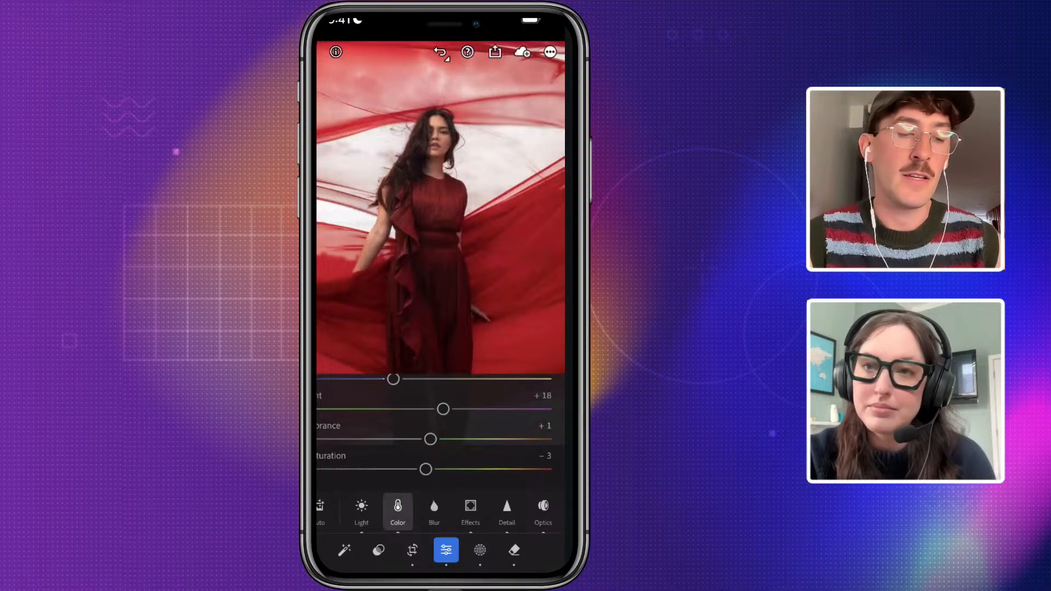
Raise the portrait's exposure to +0.26 and review its remaining light settings
click(361, 511)
scroll(437, 438, up, 1)
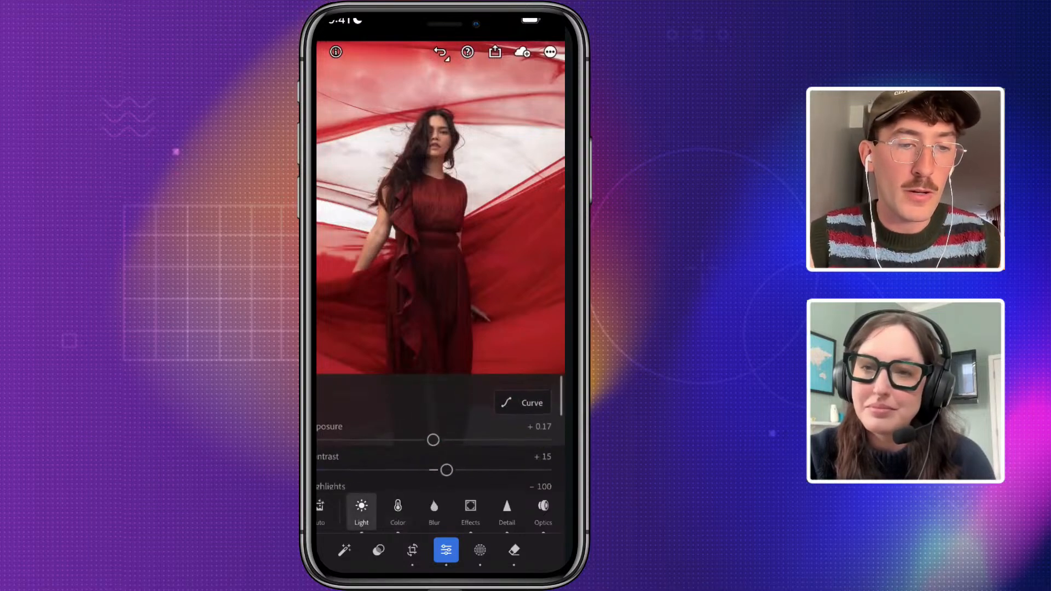
drag(433, 430, 435, 430)
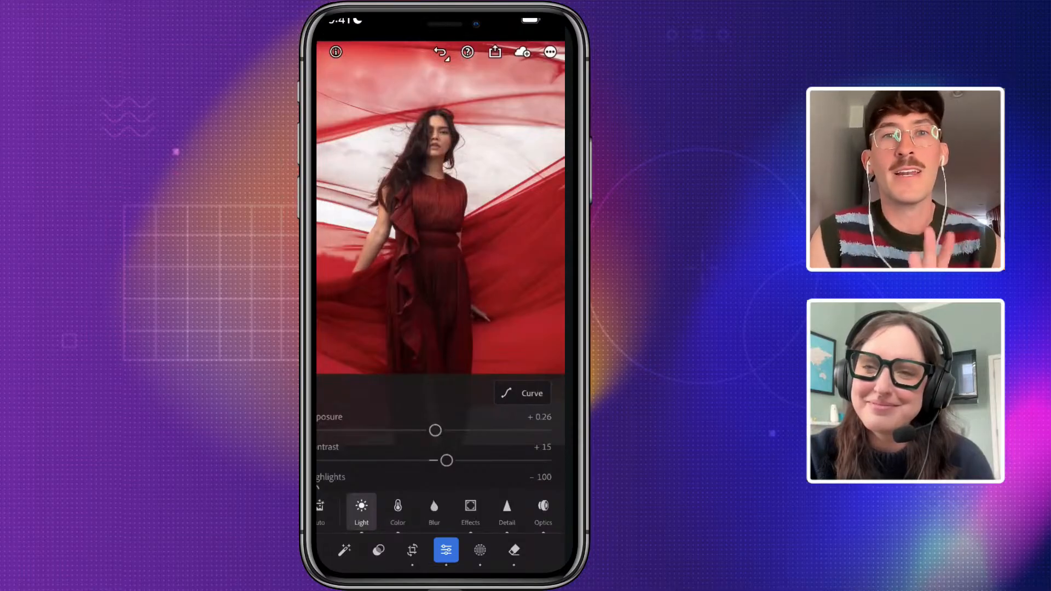
scroll(434, 432, down, 3)
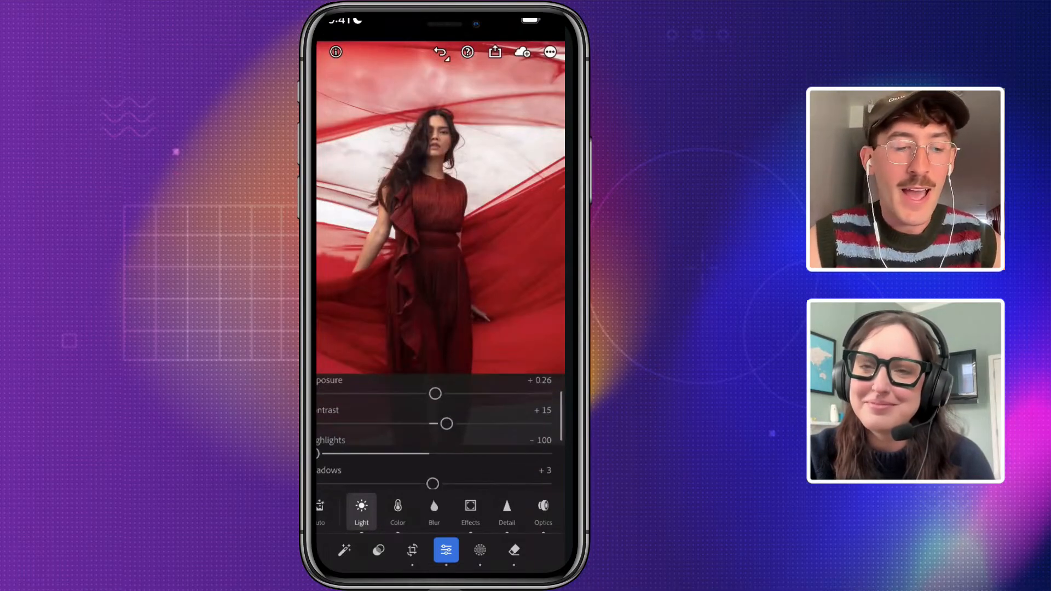
scroll(434, 433, down, 1)
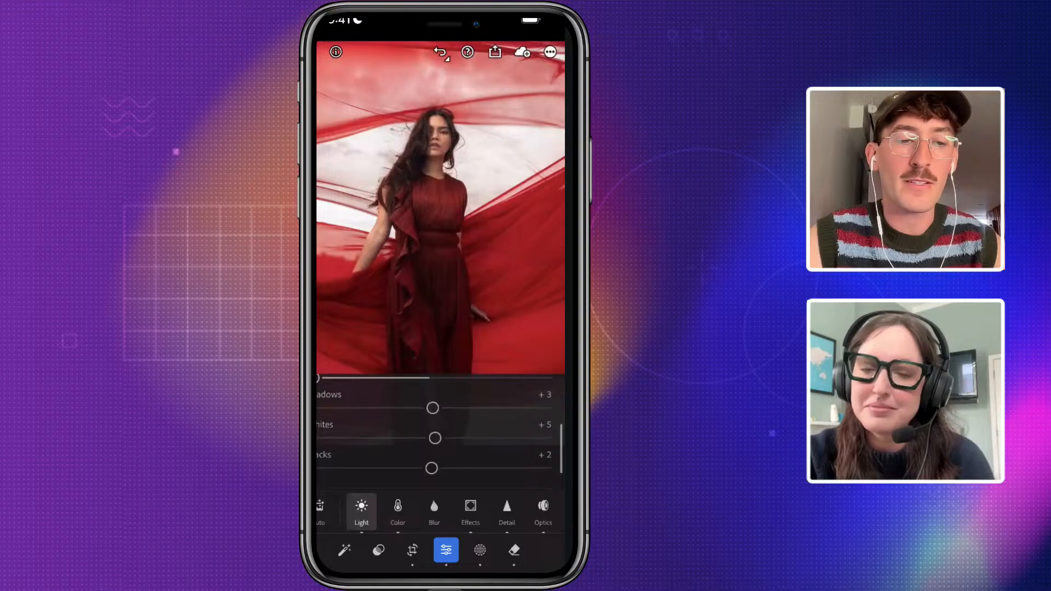
scroll(433, 432, down, 1)
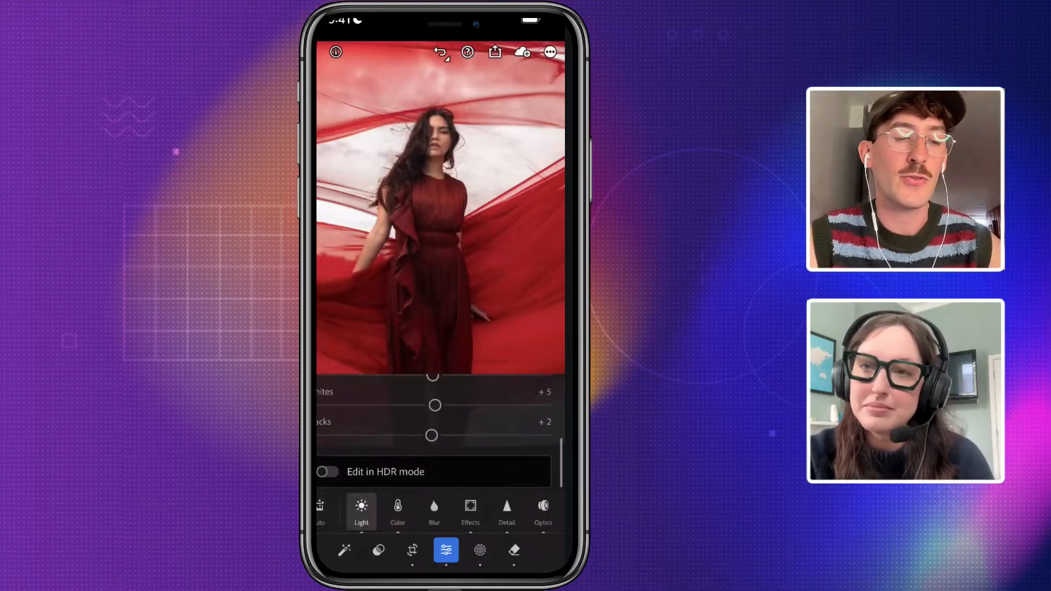
Sharpen the portrait slightly by setting the sharpening amount to 6
scroll(438, 512, right, 2)
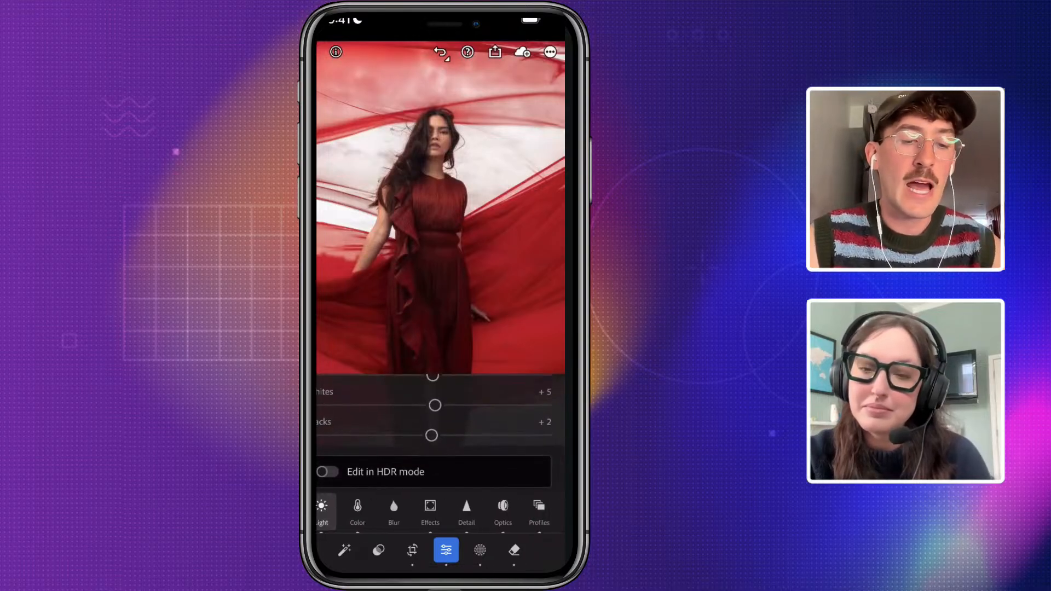
click(466, 512)
drag(317, 418, 321, 419)
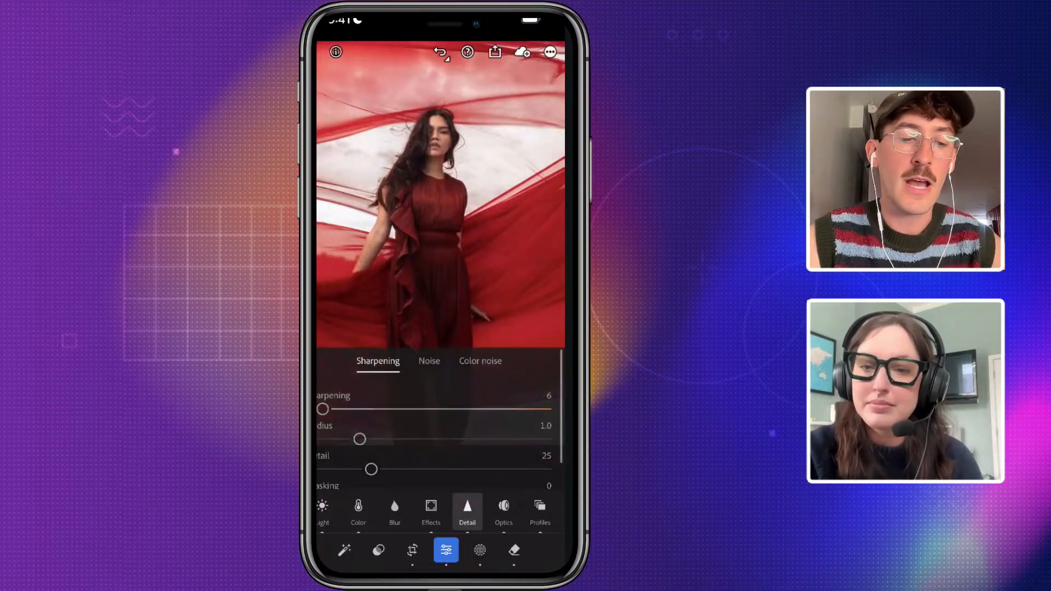
Look through the recommended presets suggested for the red dress portrait
click(379, 550)
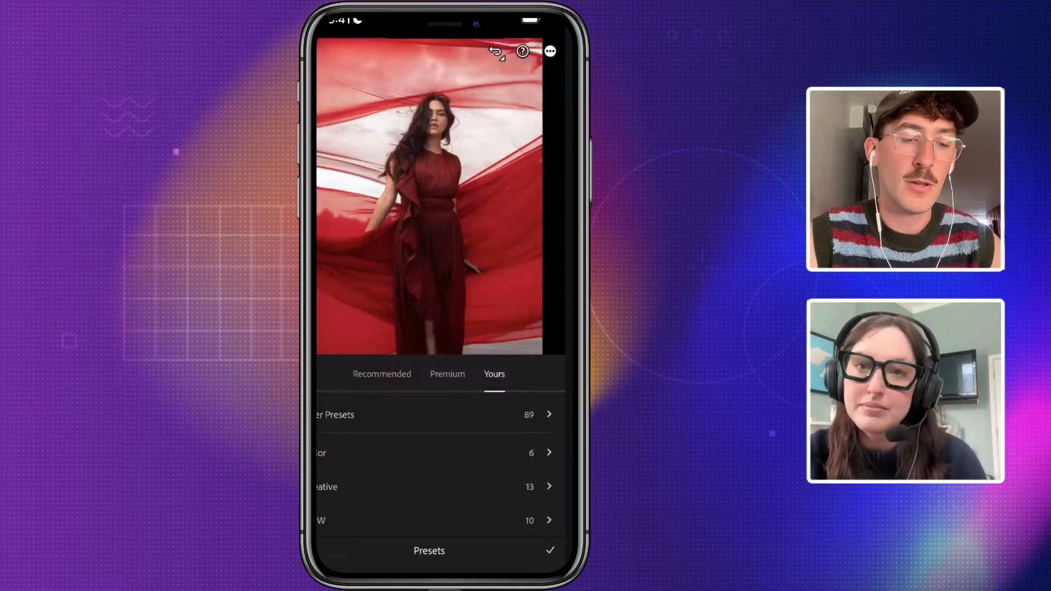
scroll(438, 470, down, 1)
click(382, 374)
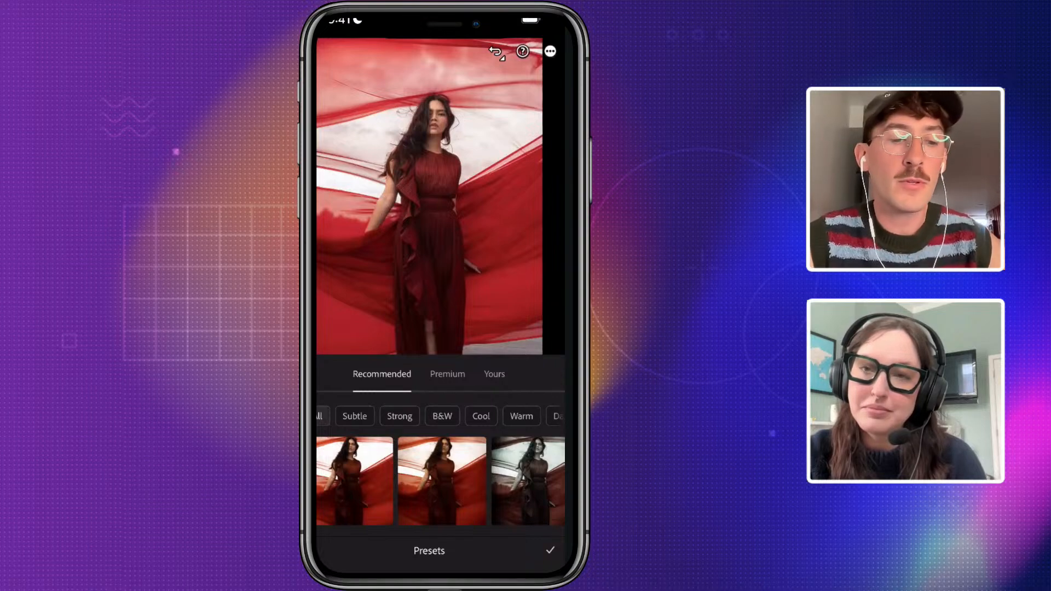
scroll(440, 480, right, 3)
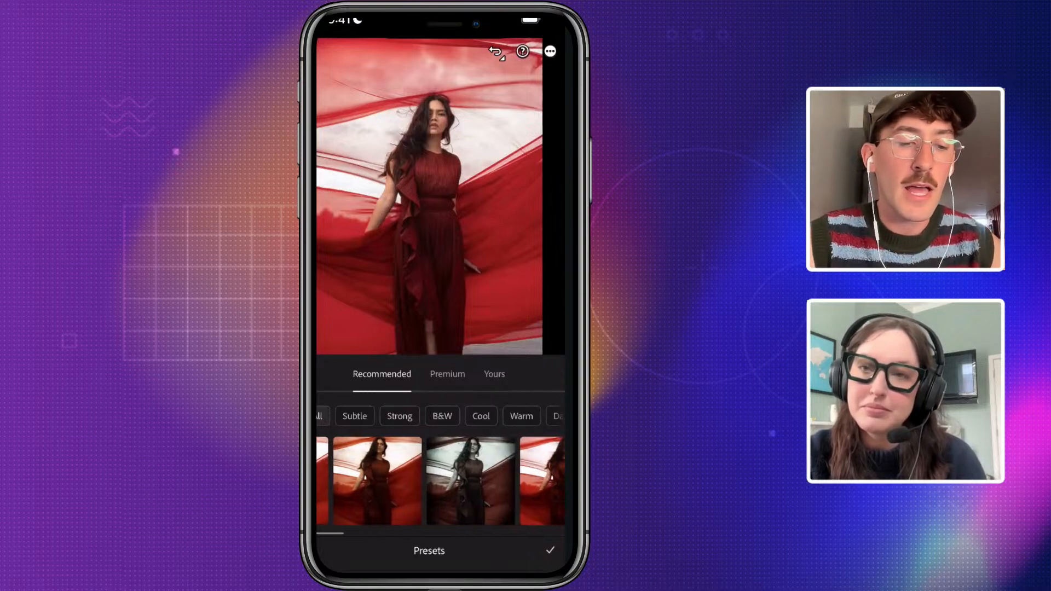
scroll(440, 481, right, 3)
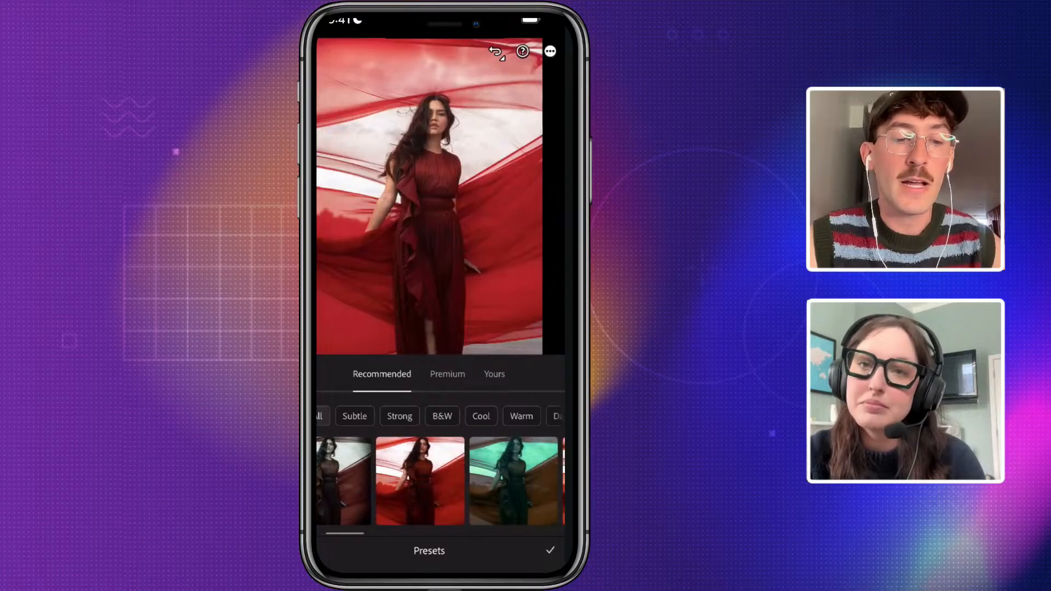
Open the personal User Presets group and examine its presets from 02 Velvet through 18 Vice
click(493, 374)
scroll(440, 471, up, 1)
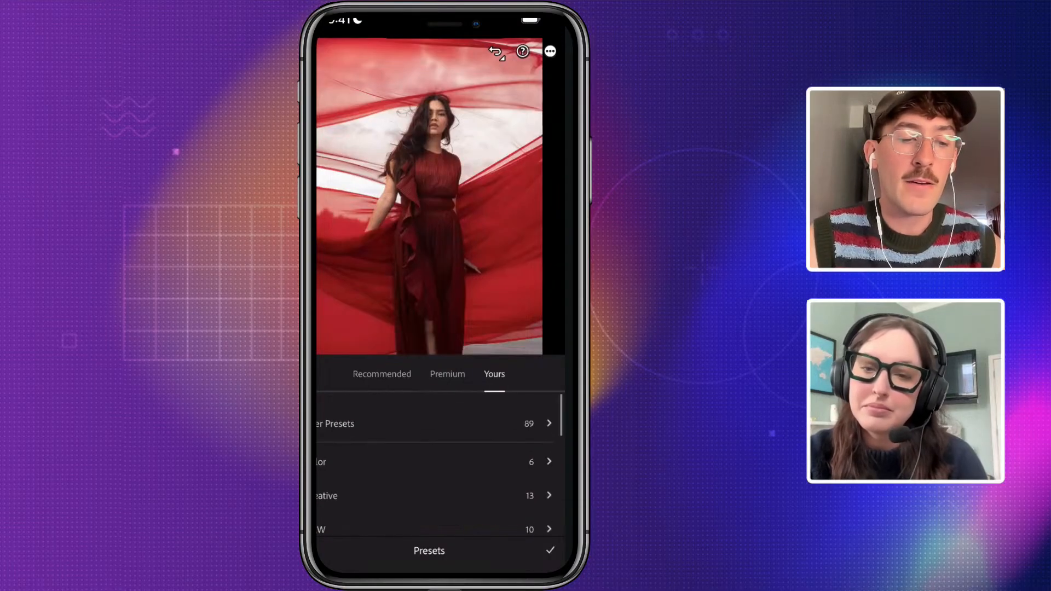
click(440, 414)
scroll(440, 465, down, 3)
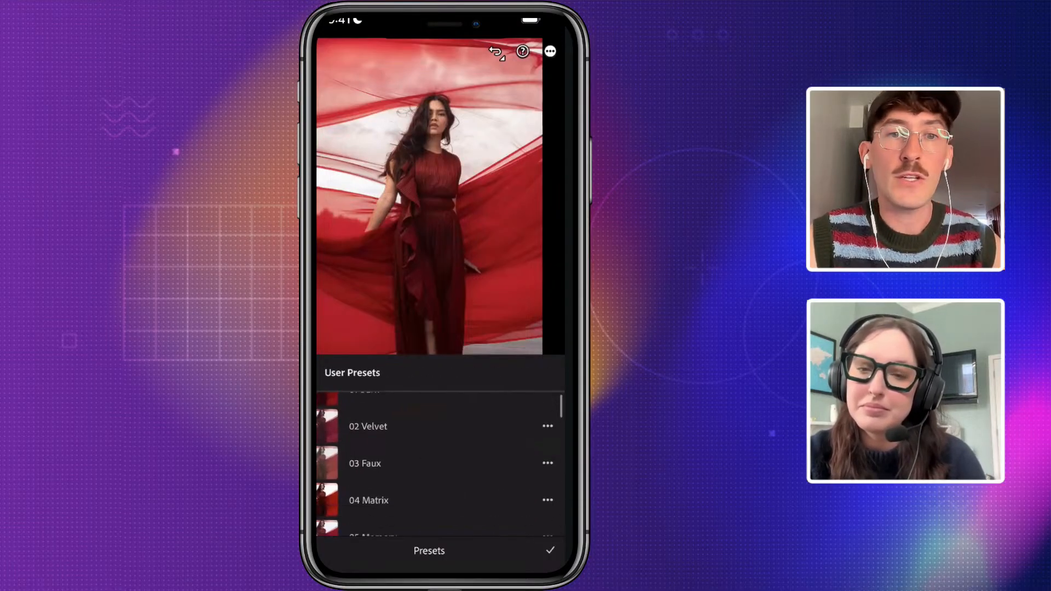
scroll(440, 465, down, 2)
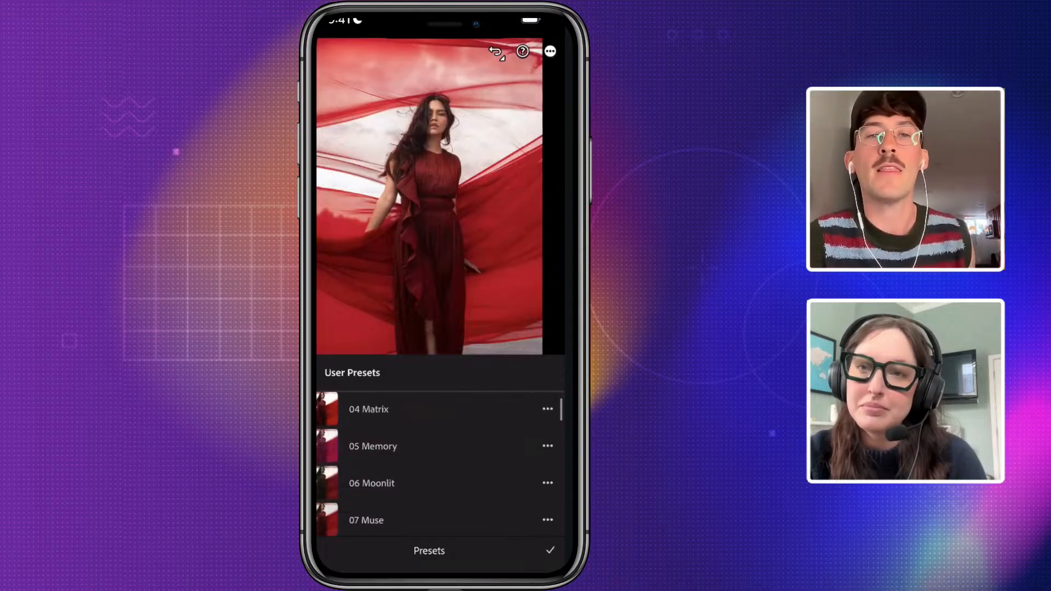
scroll(440, 465, down, 2)
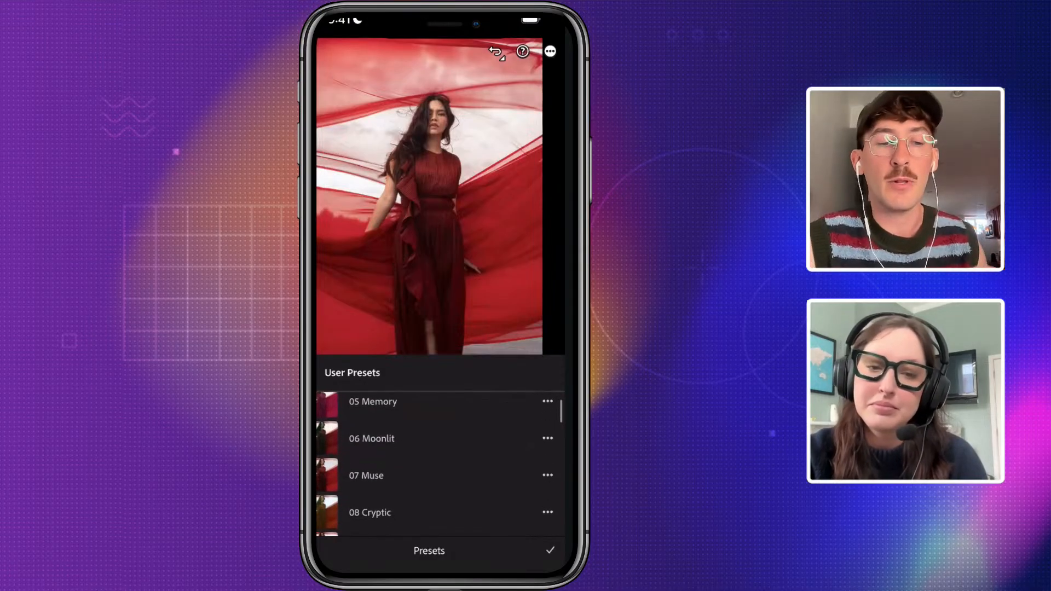
scroll(440, 465, down, 2)
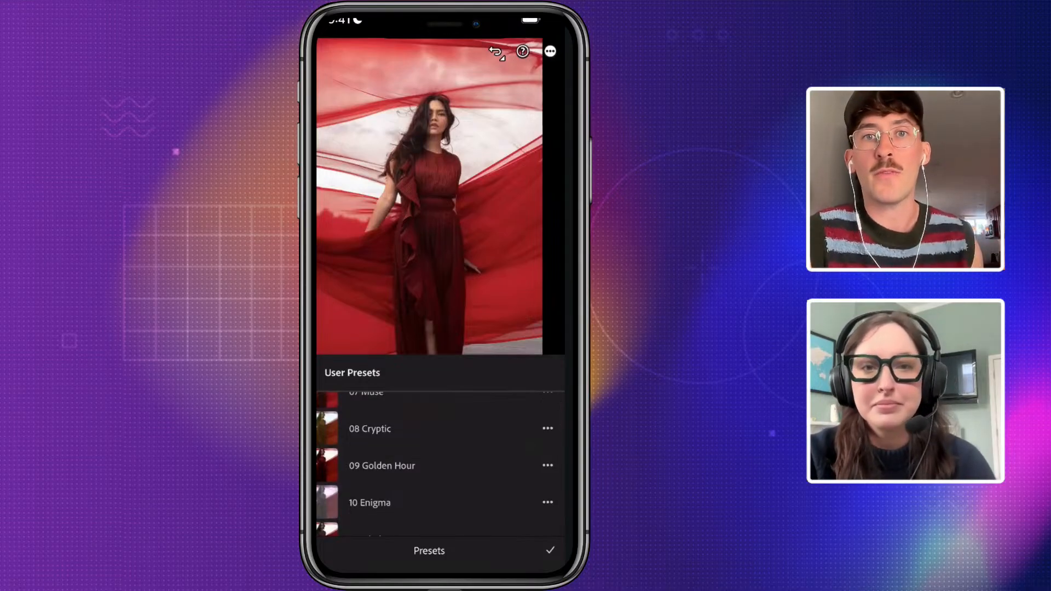
scroll(440, 466, down, 6)
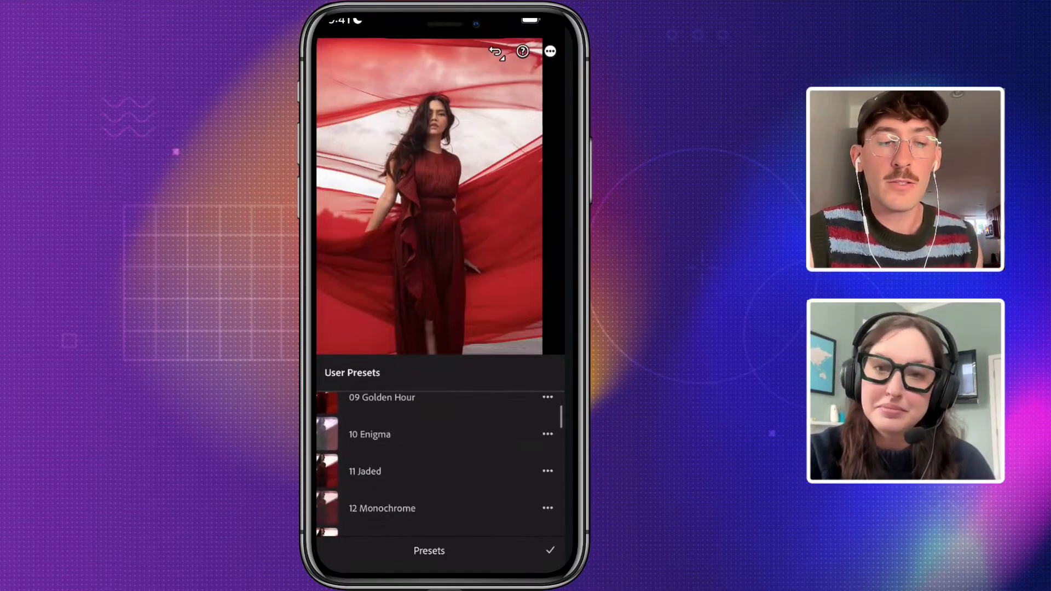
scroll(440, 465, down, 3)
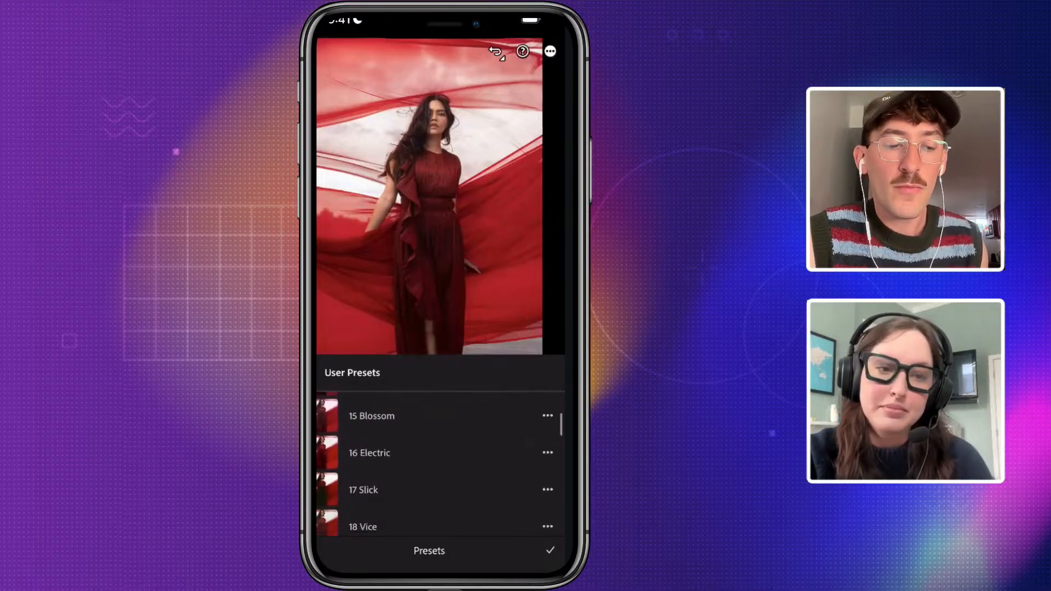
Try the user presets 18 Vice, 19 Raven, 20 Net-30 and 21 Platinum on the portrait
scroll(440, 465, down, 1)
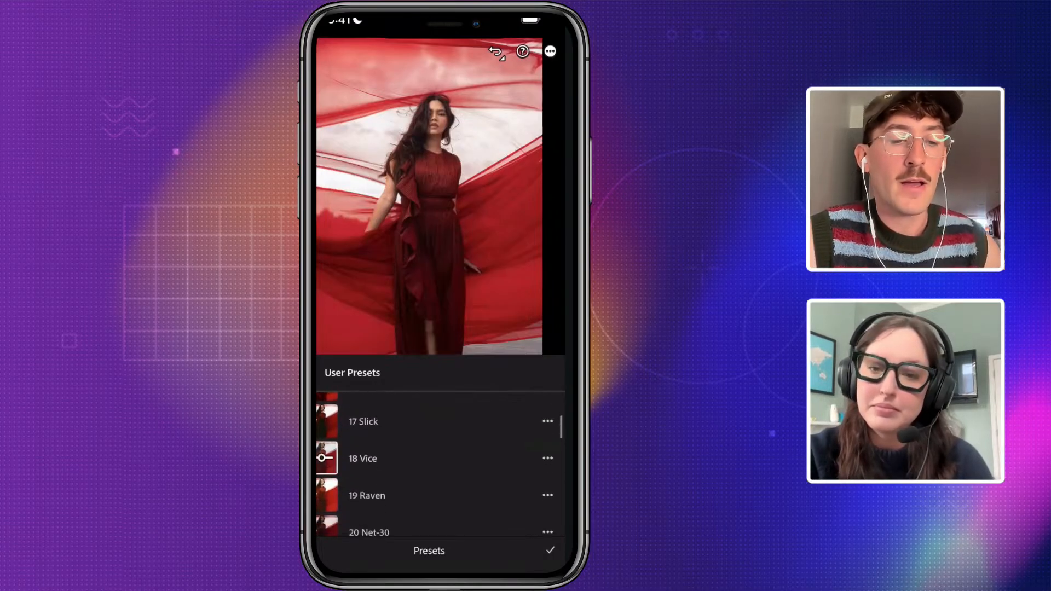
scroll(440, 465, down, 1)
click(366, 466)
scroll(440, 466, down, 1)
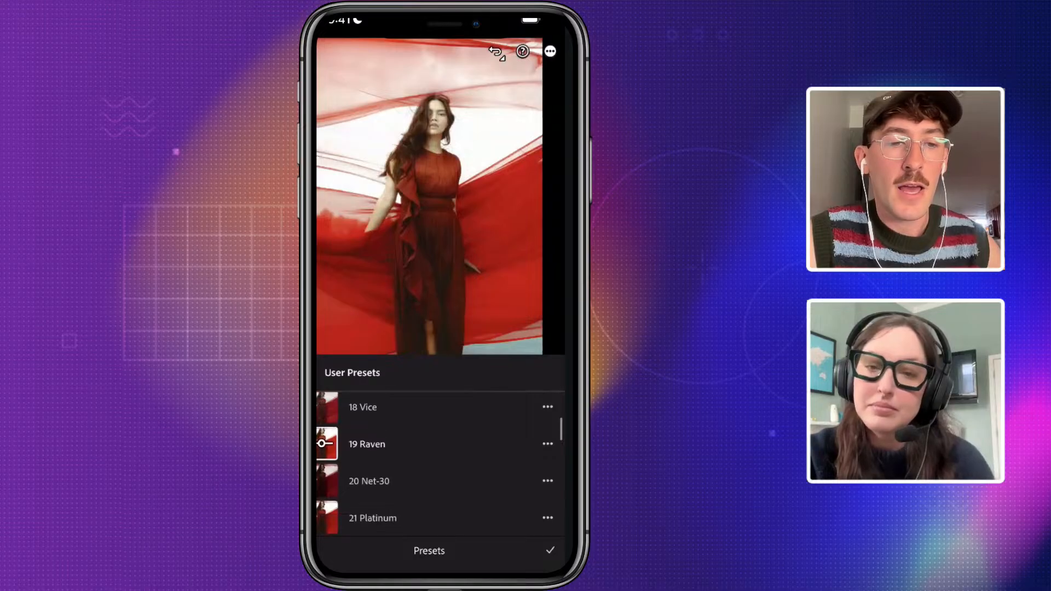
scroll(440, 465, down, 1)
click(369, 449)
scroll(440, 465, down, 1)
click(372, 458)
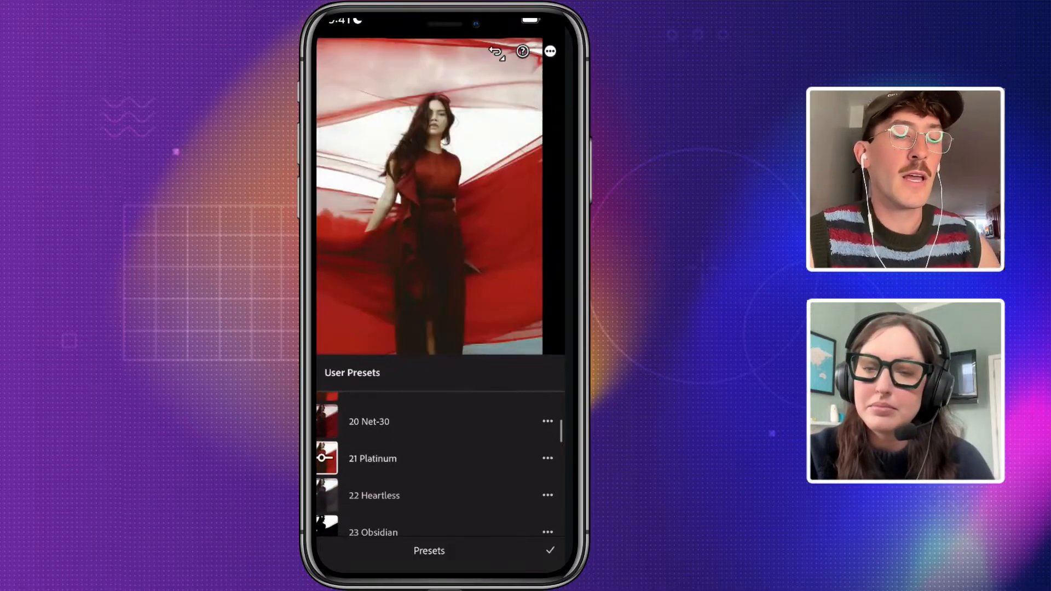
Try the user presets 24 Fetish and 25 Flux on the portrait
scroll(440, 465, down, 5)
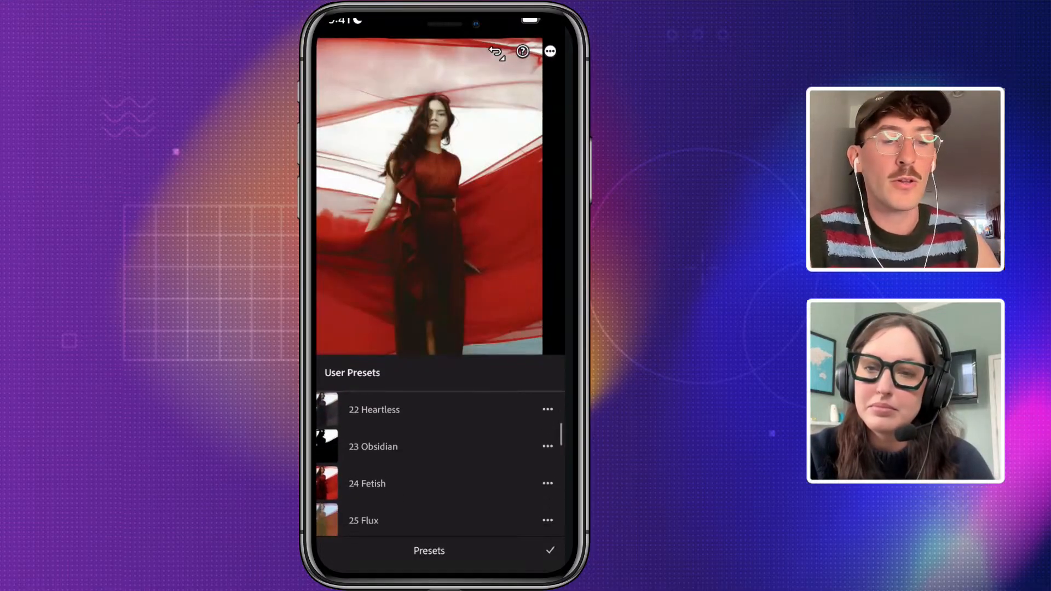
scroll(440, 465, down, 1)
click(367, 464)
scroll(440, 465, down, 1)
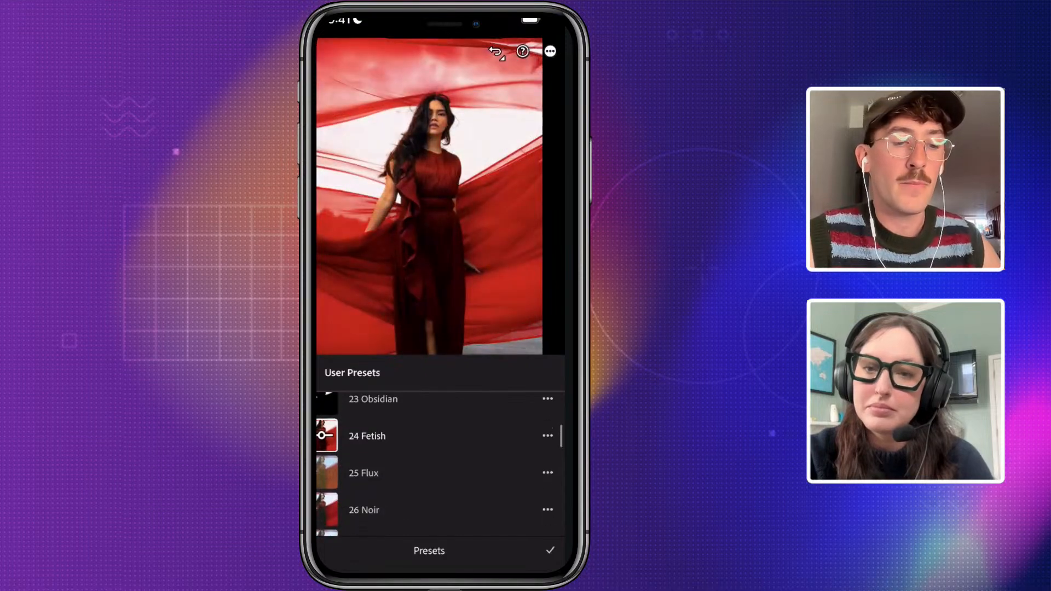
click(363, 473)
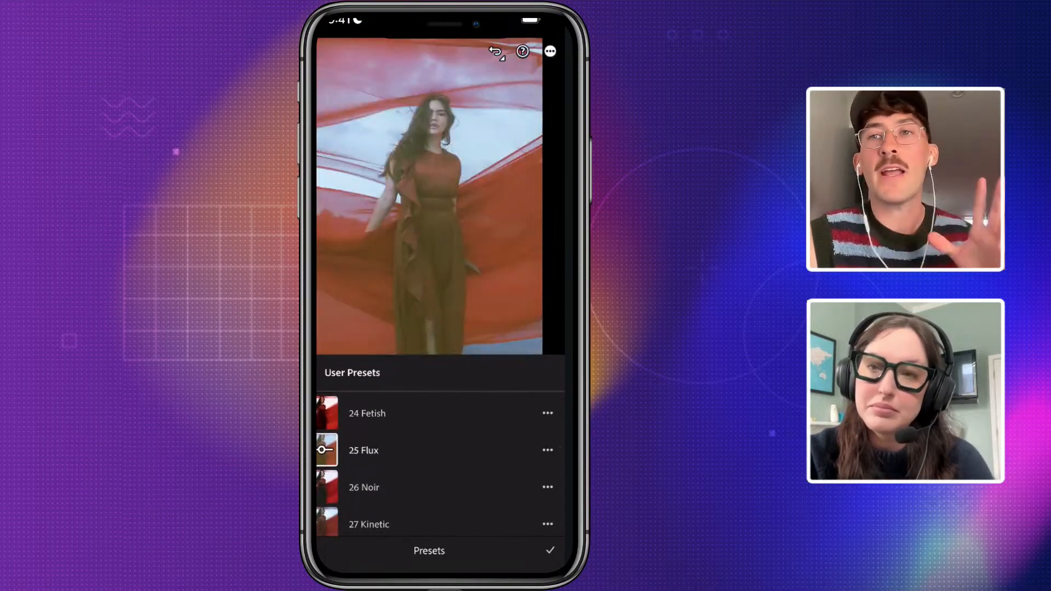
Apply the user preset 26 Noir to the portrait and check the presets that follow it
scroll(440, 466, down, 1)
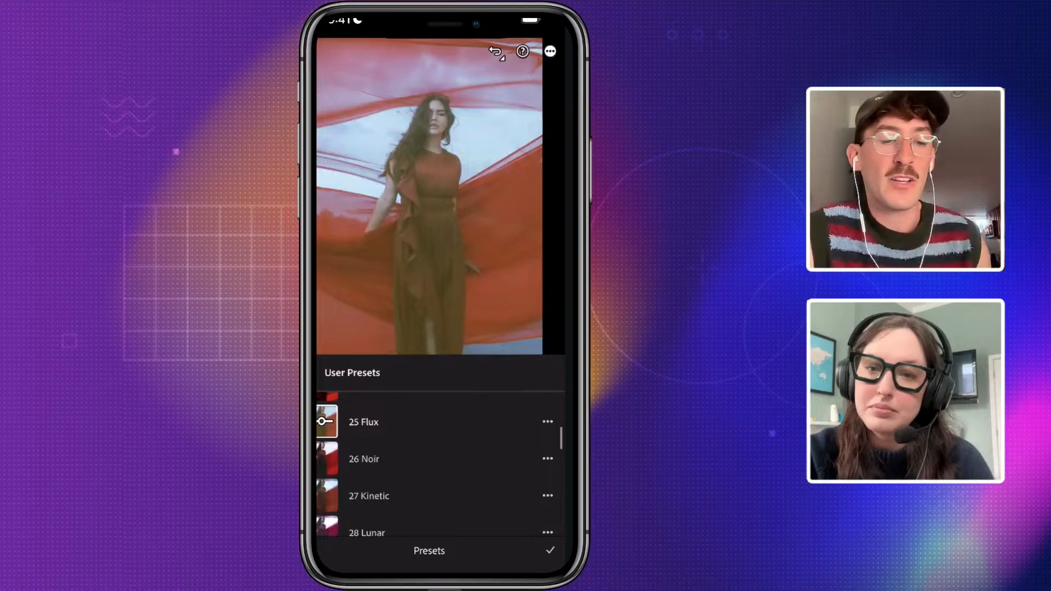
click(364, 459)
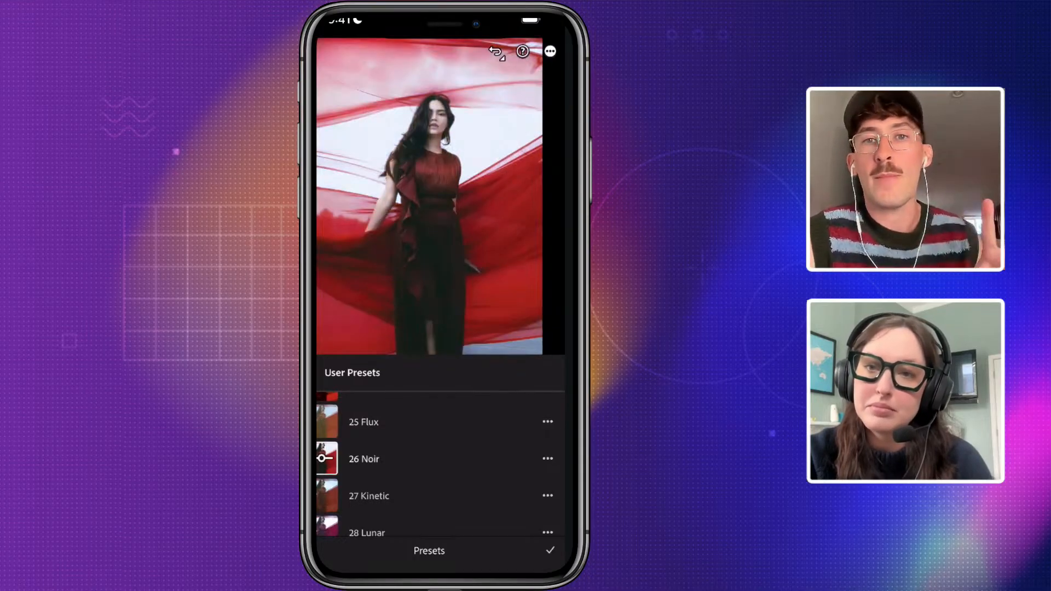
scroll(440, 465, down, 3)
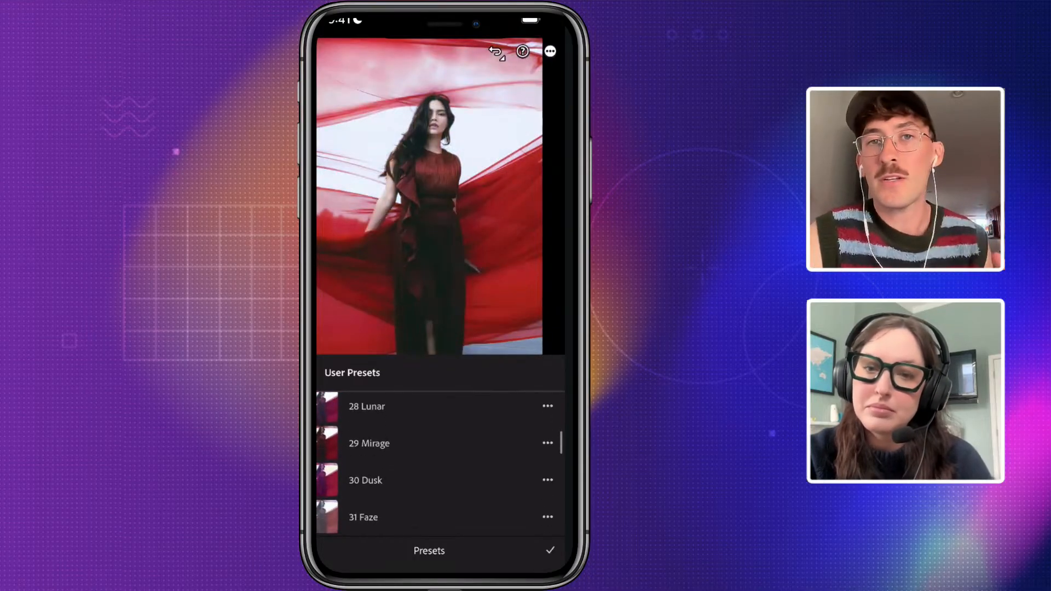
scroll(440, 466, down, 3)
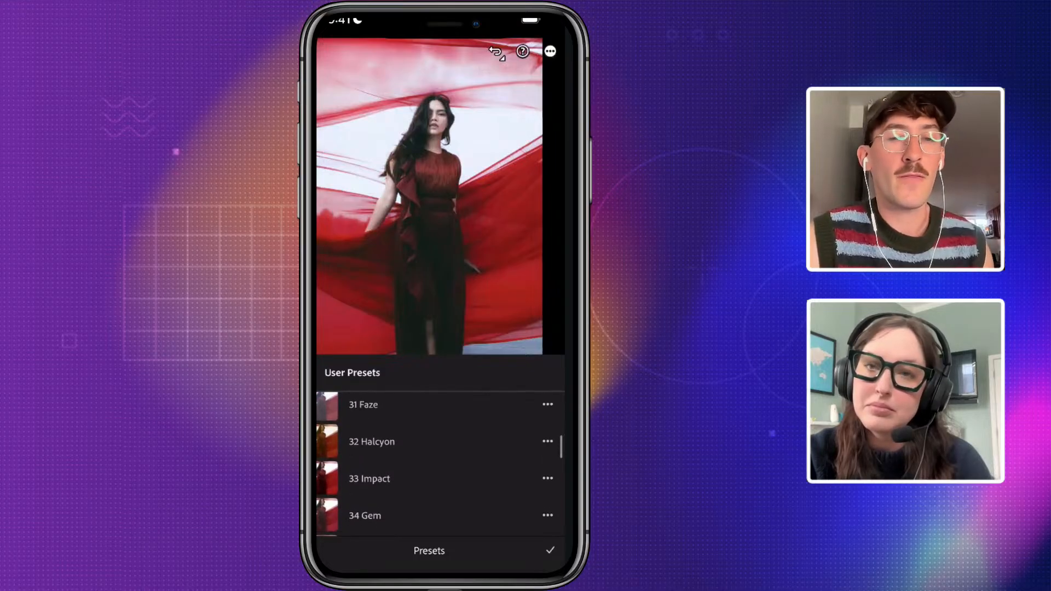
Try the user presets 36 Sage and 37 Rosy on the portrait
scroll(440, 465, down, 1)
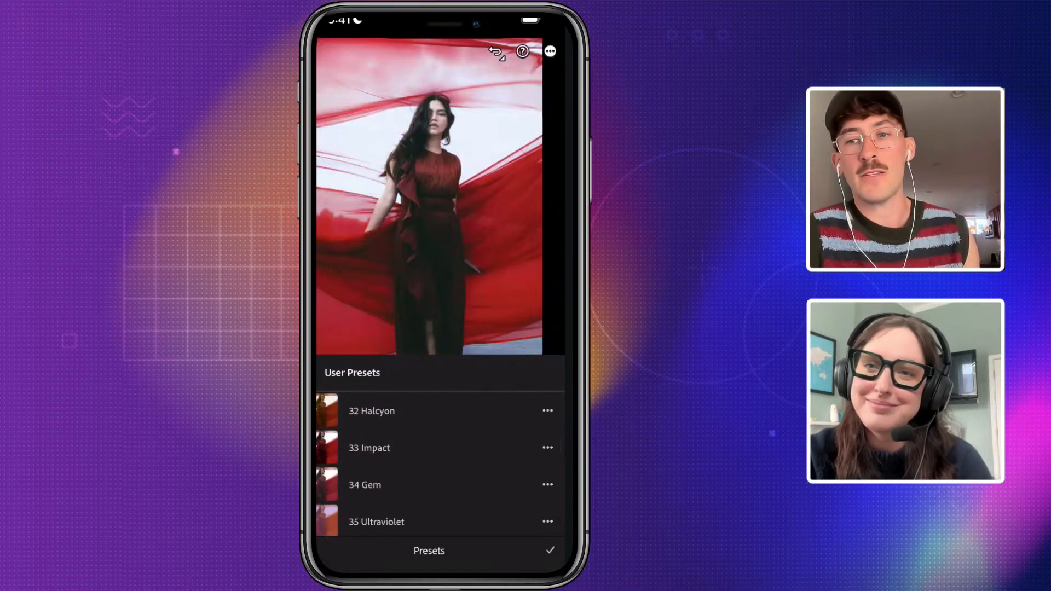
scroll(440, 465, down, 1)
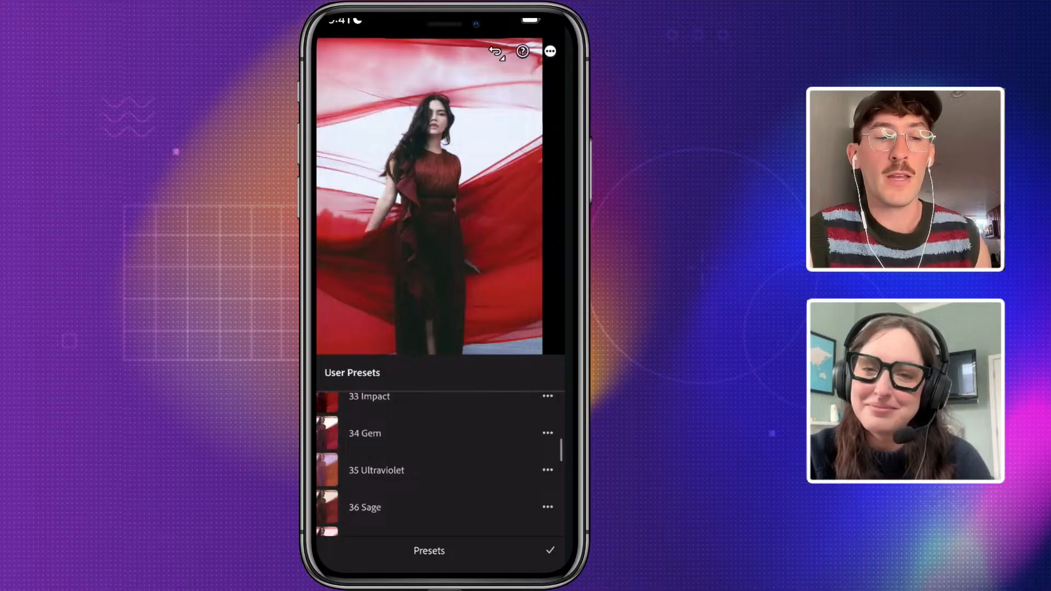
click(365, 507)
scroll(440, 465, down, 2)
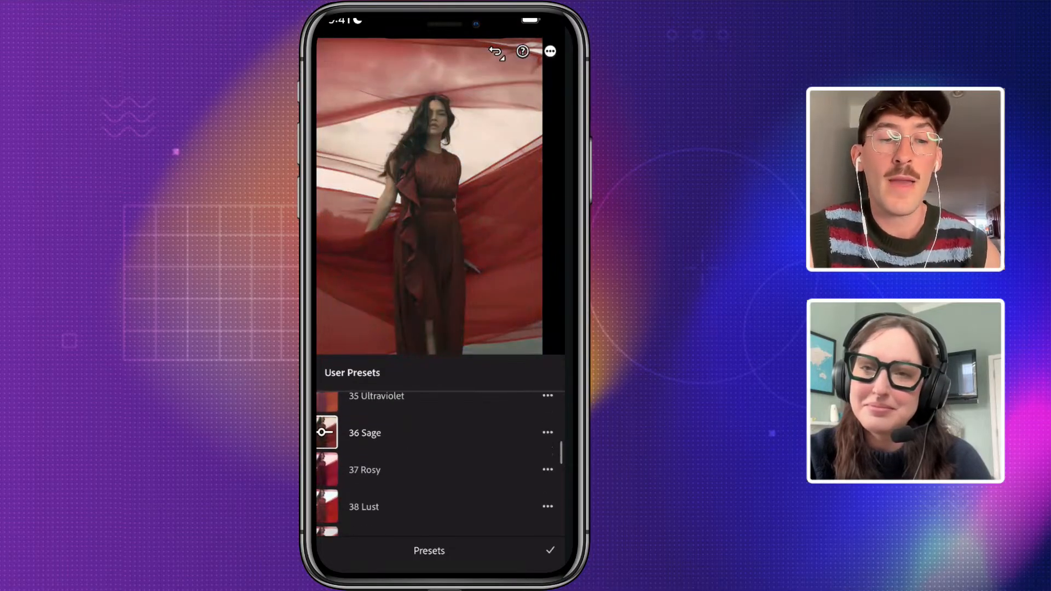
click(365, 469)
scroll(440, 465, down, 1)
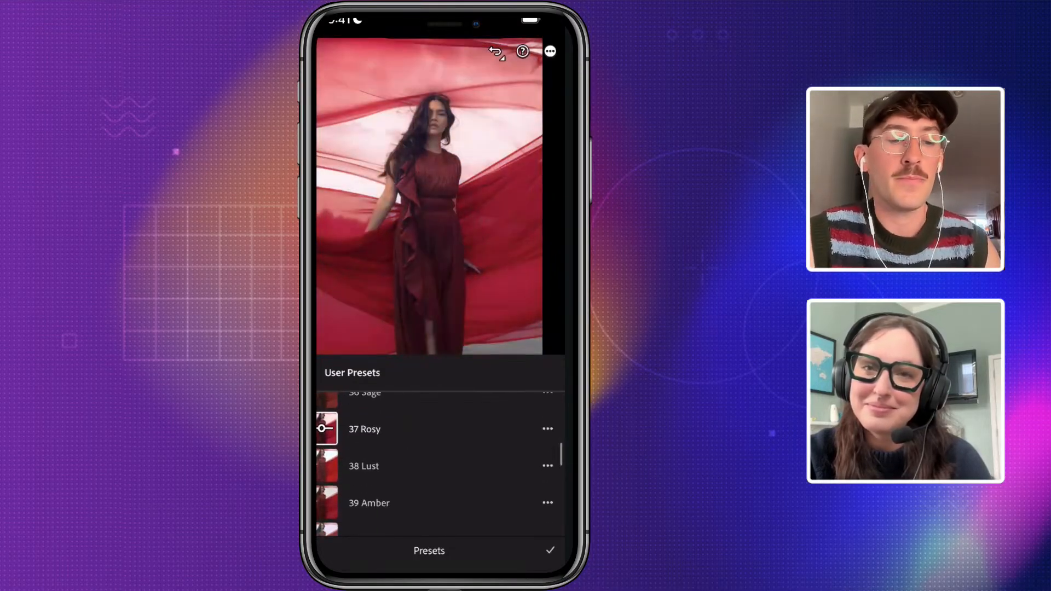
Apply the user preset PINK STUDIO to the portrait
scroll(440, 465, down, 1)
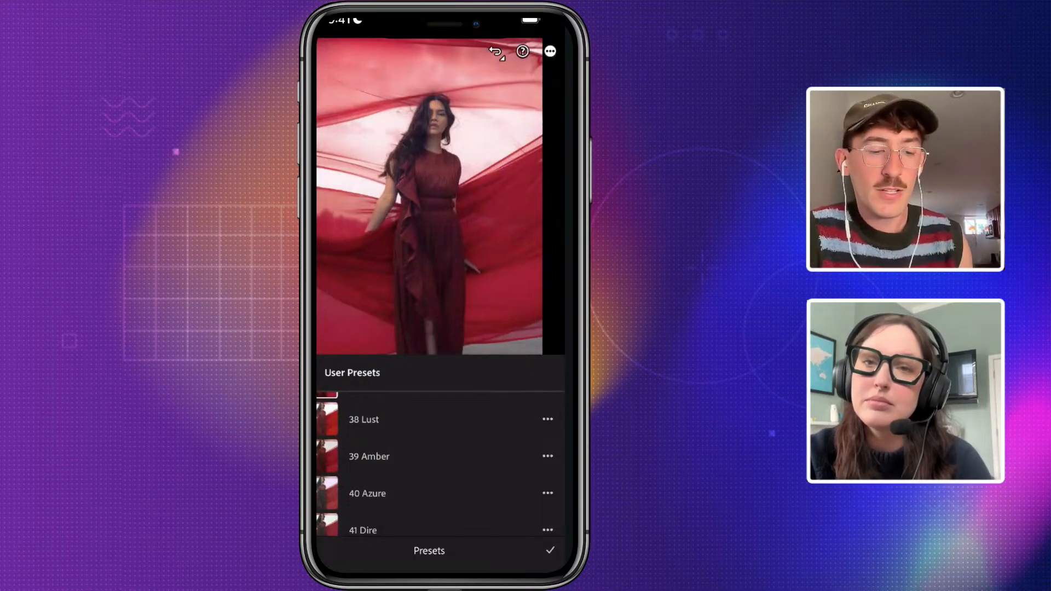
scroll(440, 465, down, 4)
scroll(440, 465, down, 5)
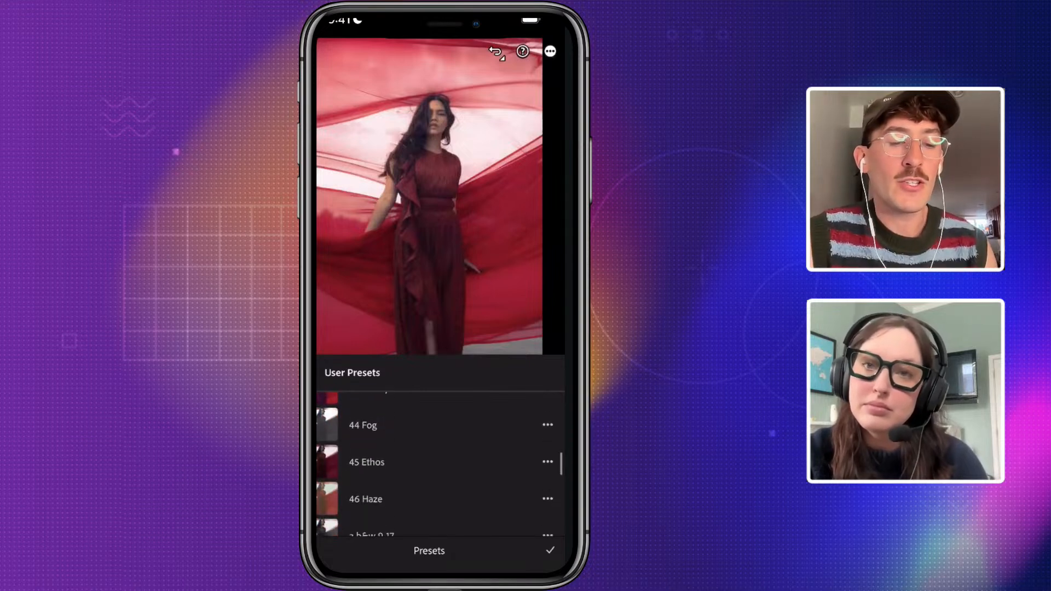
scroll(440, 465, down, 4)
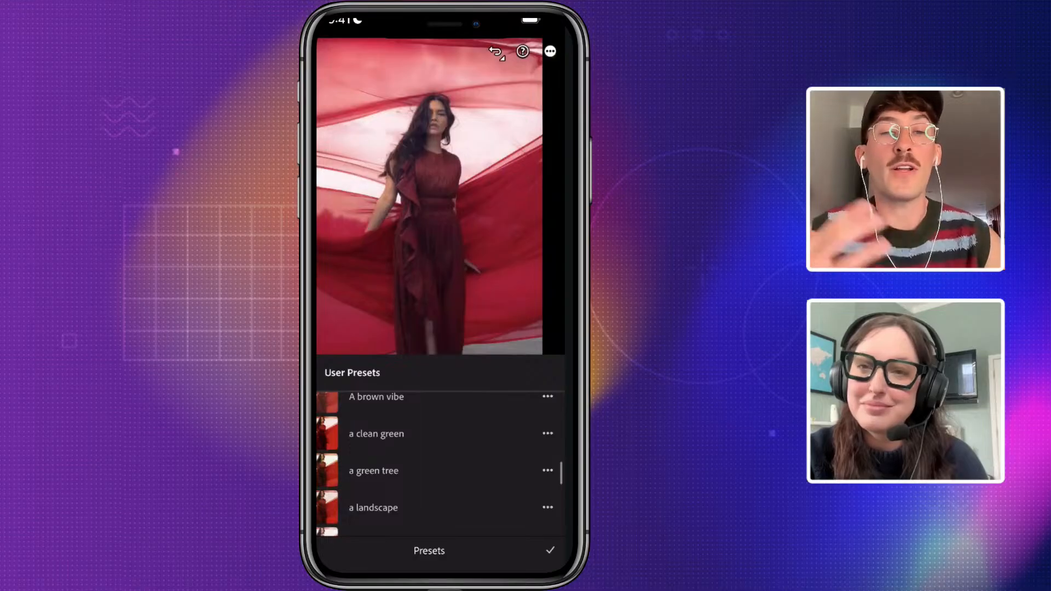
scroll(440, 465, down, 2)
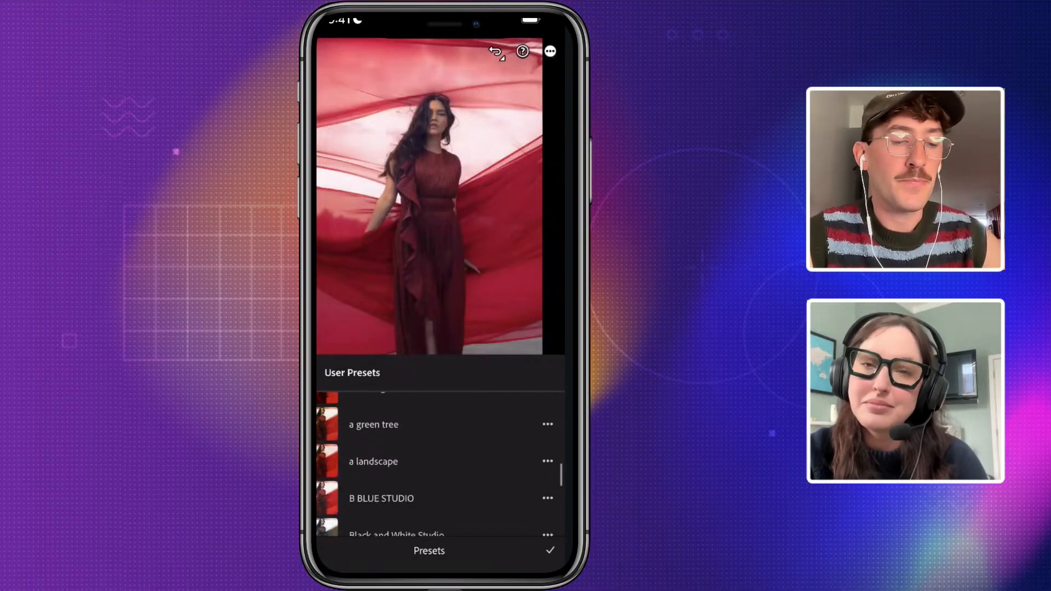
scroll(440, 465, down, 4)
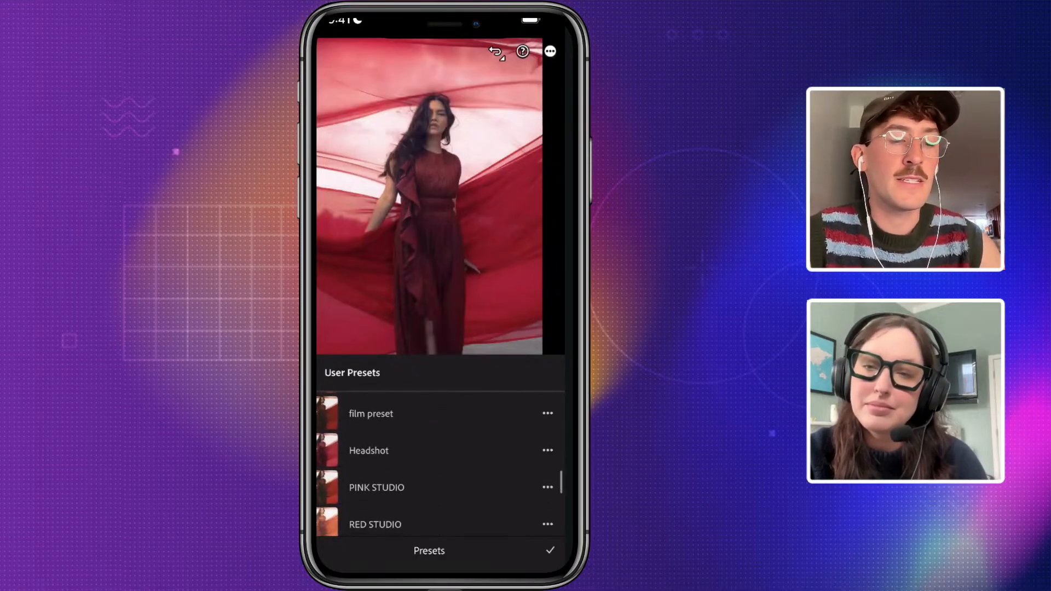
scroll(440, 465, down, 1)
click(377, 451)
scroll(440, 465, down, 1)
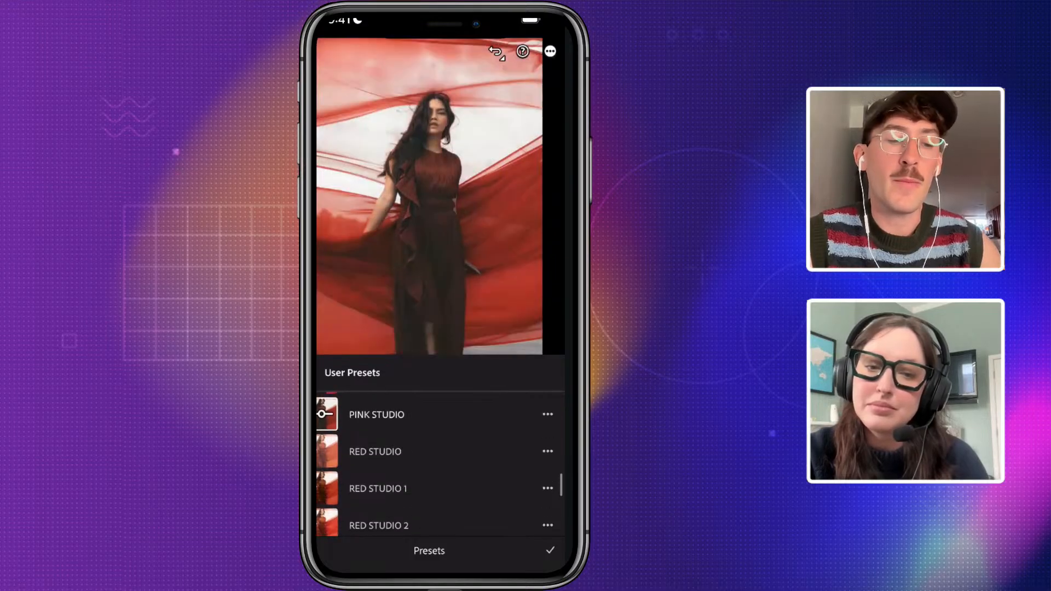
Check the management options of the PINK STUDIO preset, dismiss them and confirm the preset on the portrait
scroll(440, 466, up, 1)
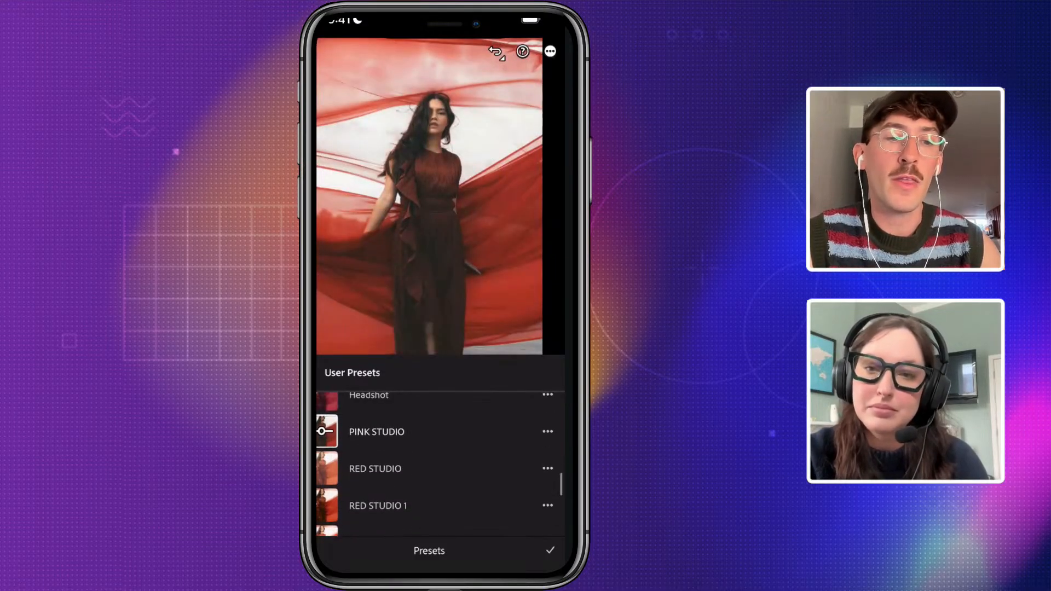
scroll(440, 466, down, 1)
scroll(440, 465, up, 1)
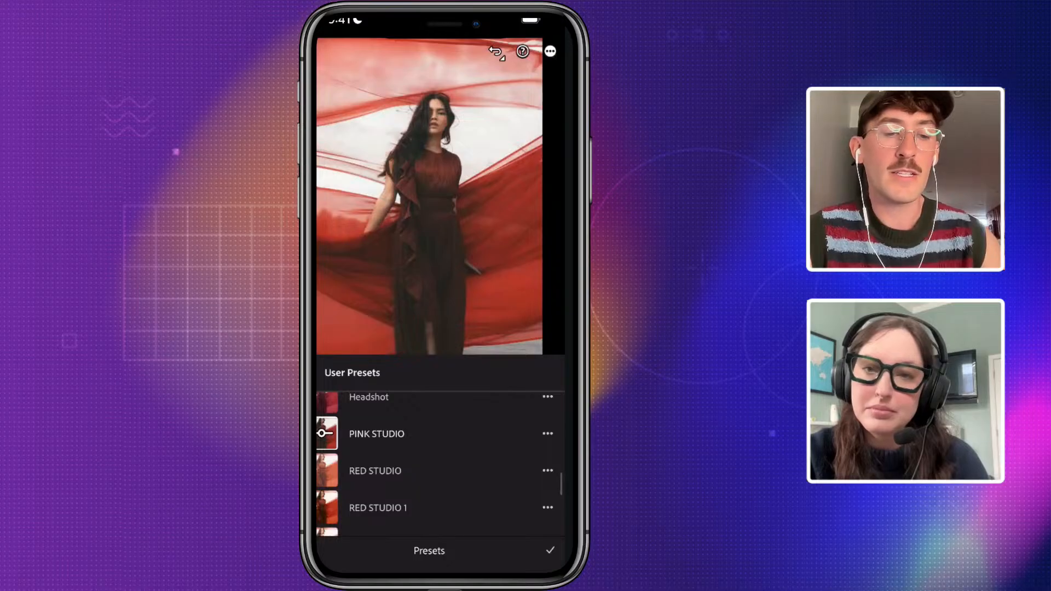
click(546, 434)
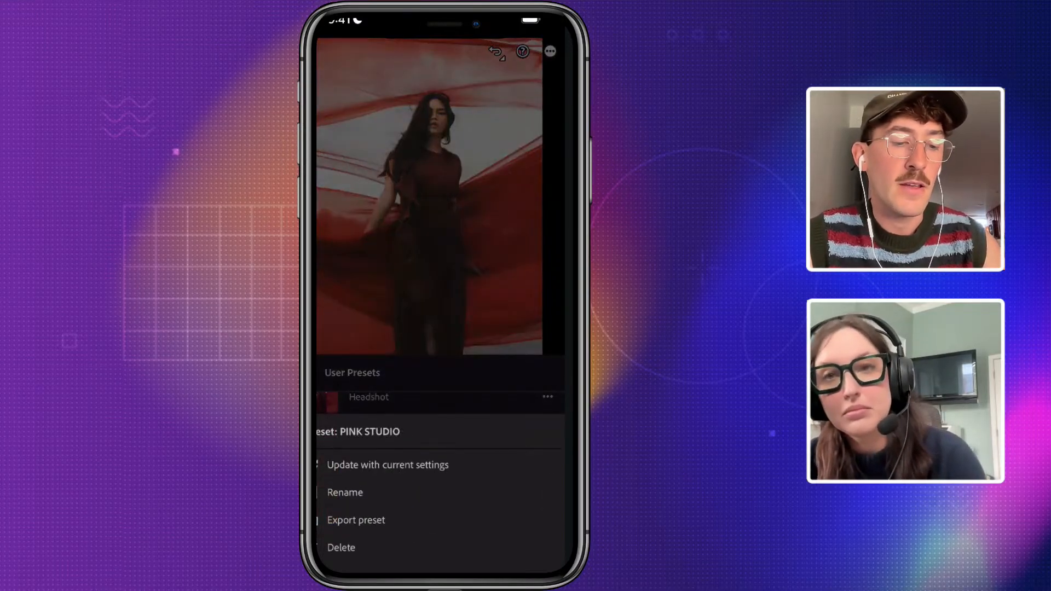
click(429, 219)
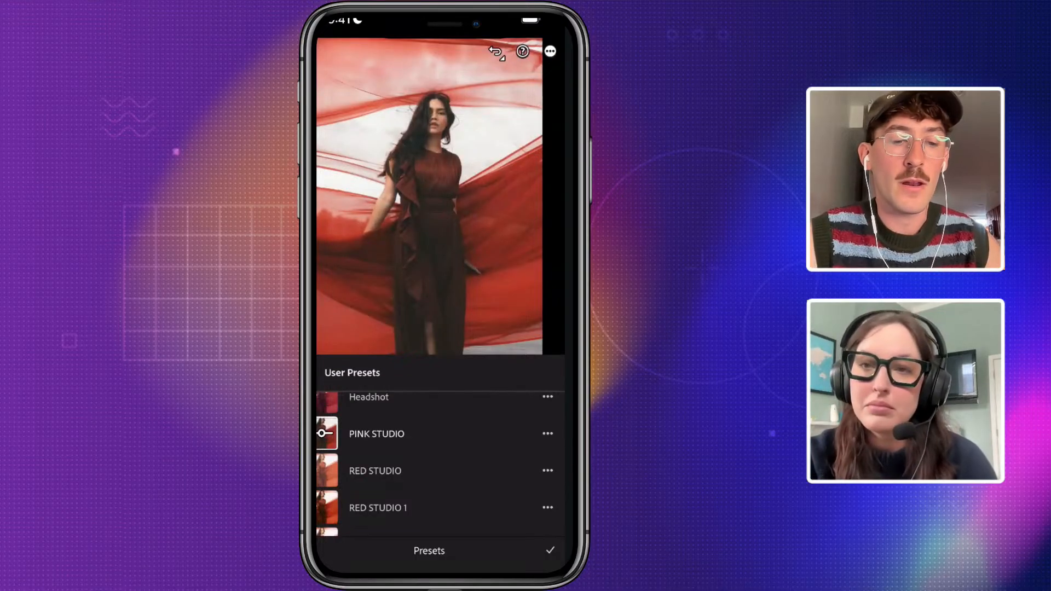
click(550, 550)
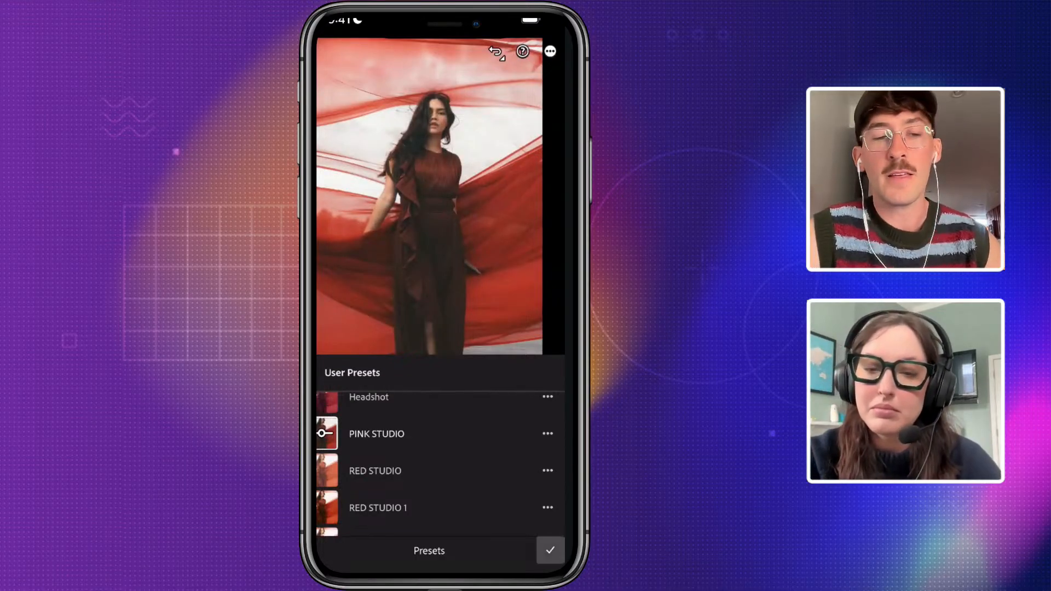
Examine the portrait's noise and color noise reduction settings and return to its sharpening settings
scroll(441, 511, right, 1)
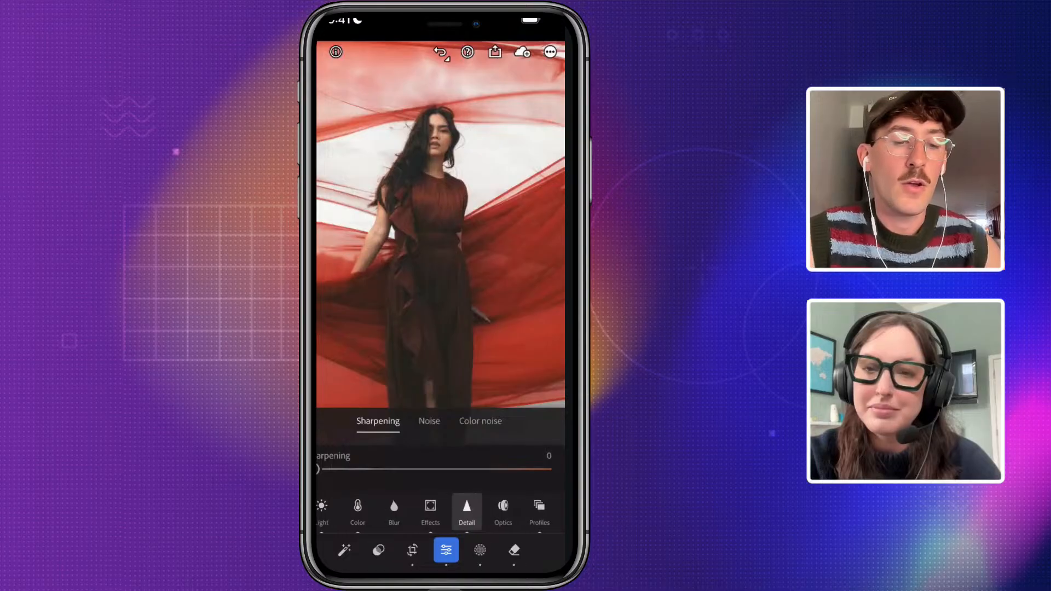
scroll(441, 512, left, 1)
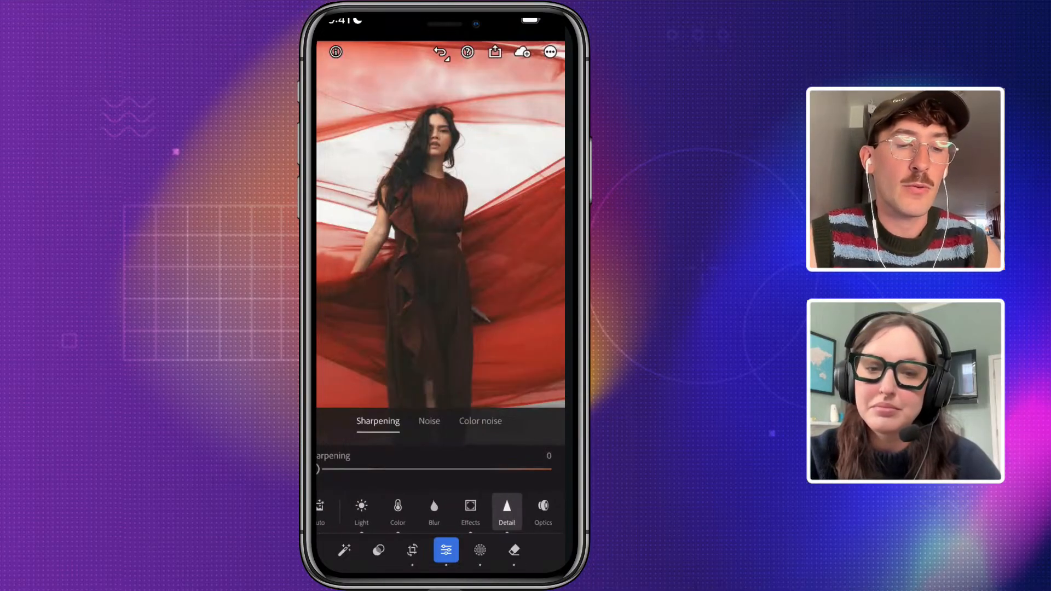
click(428, 421)
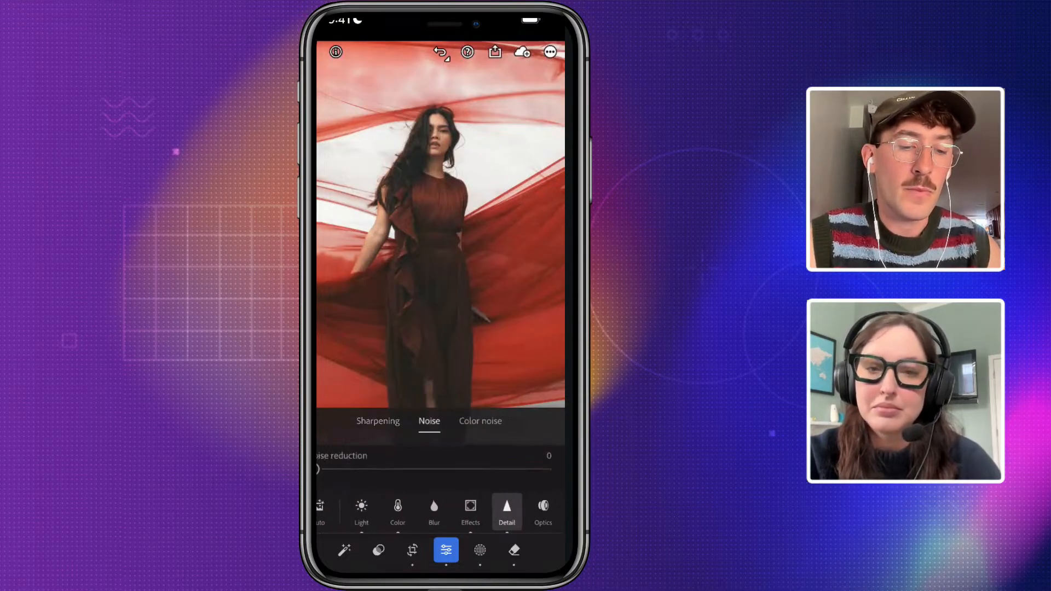
click(480, 421)
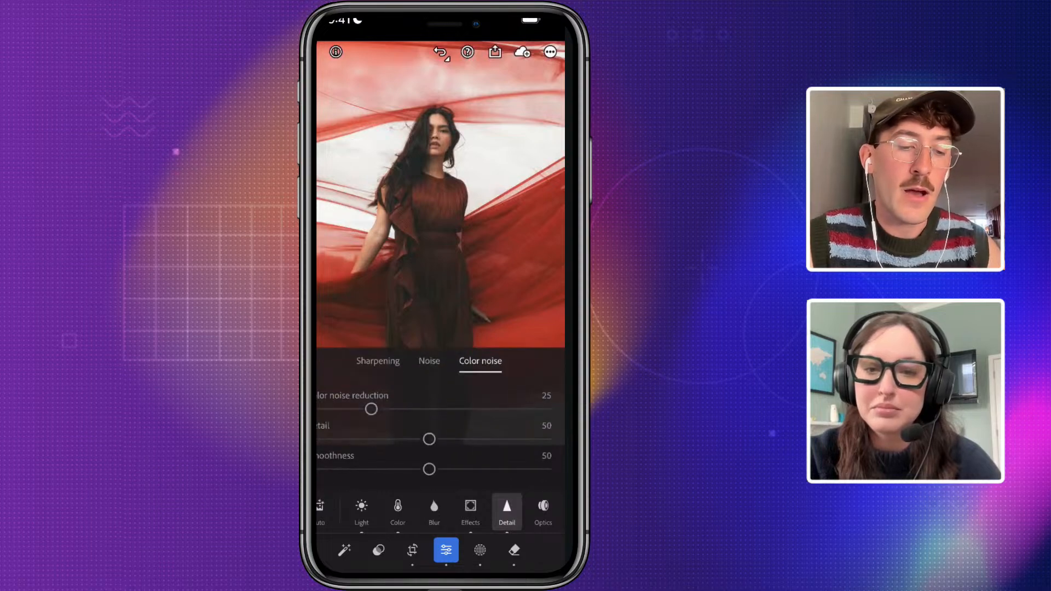
click(378, 361)
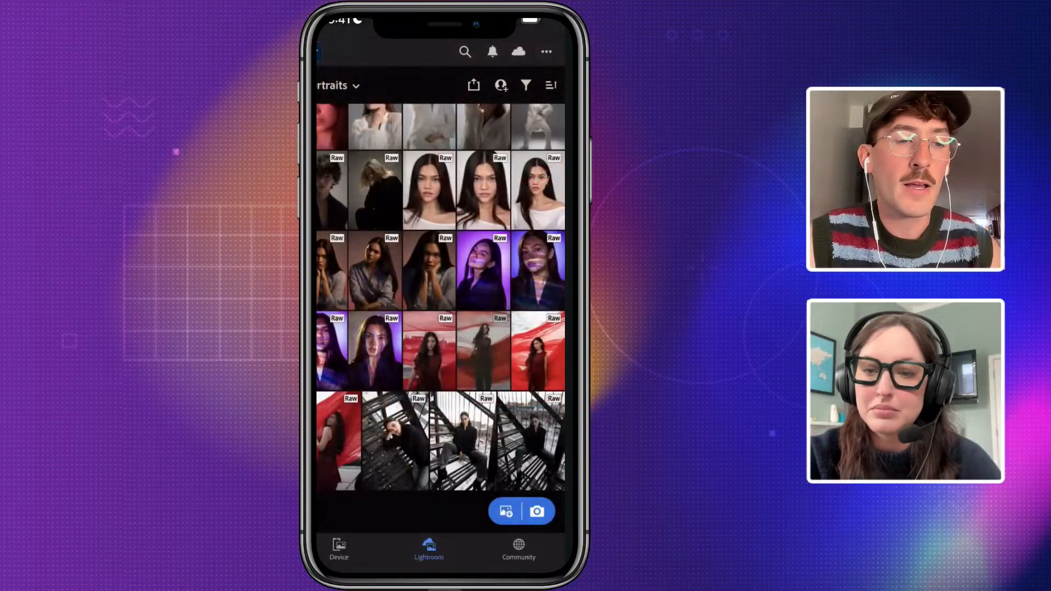
Open the bright-sky sunflower photo from the Landscapes album and set its straighten angle to -0.86°
click(368, 394)
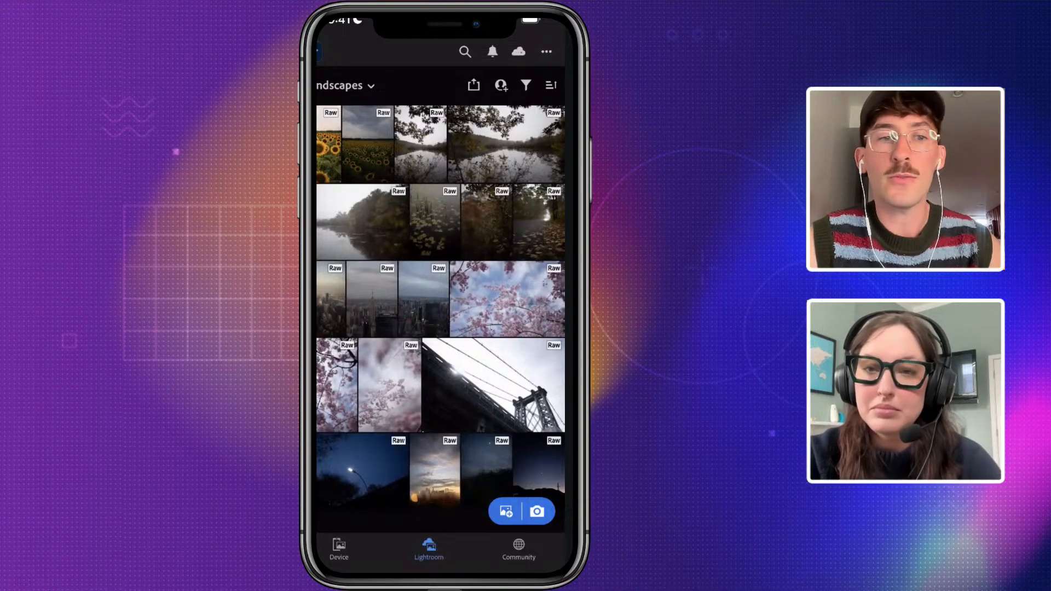
click(328, 144)
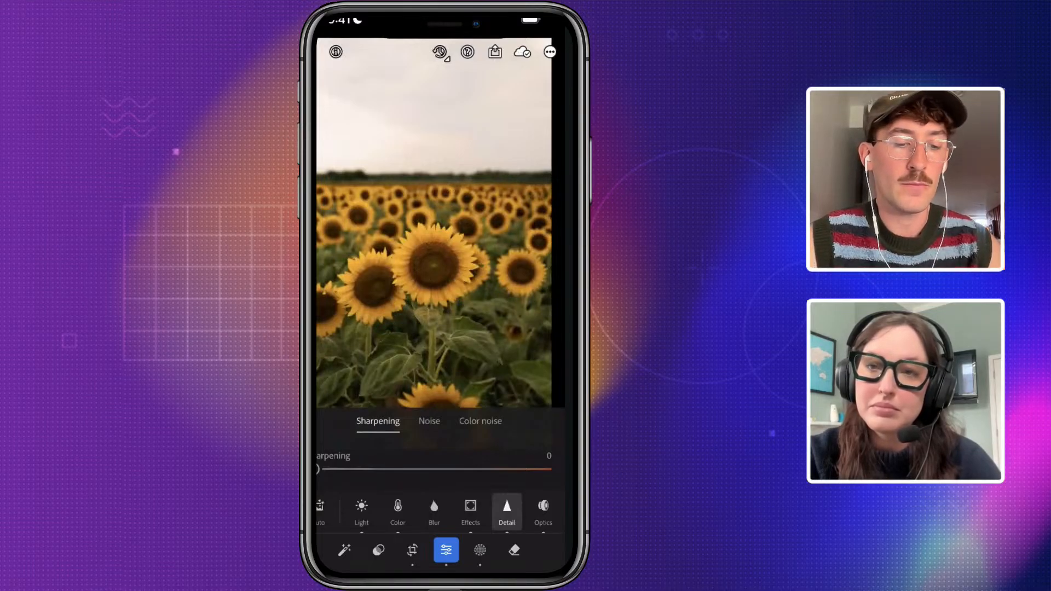
click(412, 550)
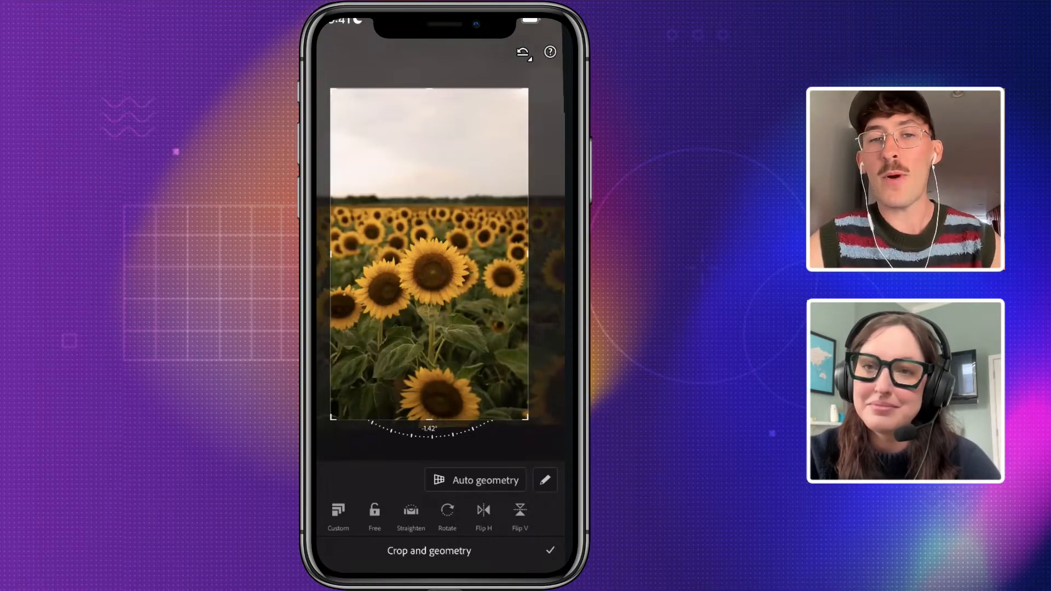
drag(432, 435, 431, 435)
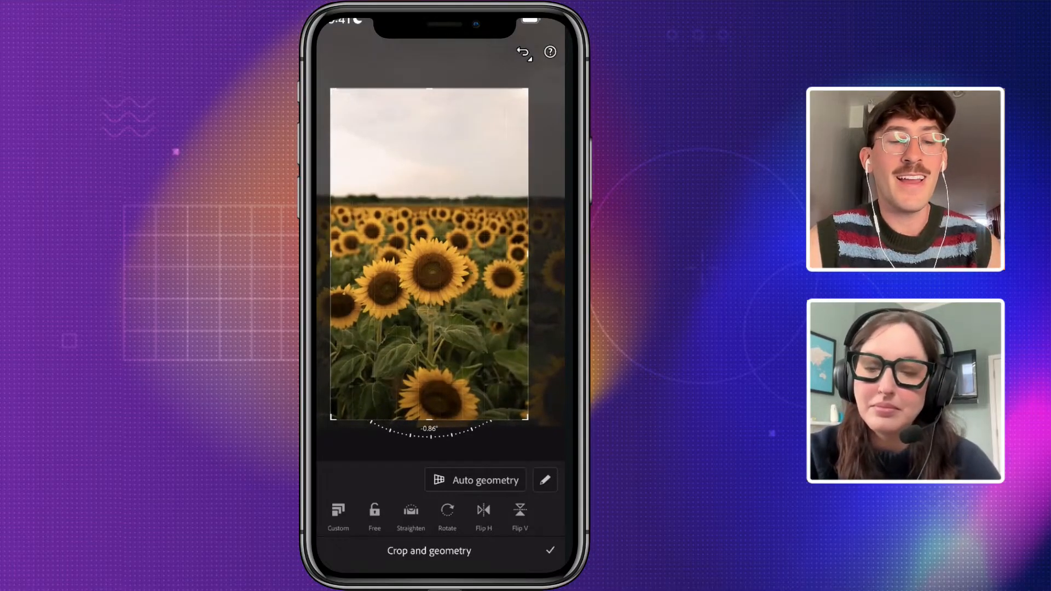
click(550, 550)
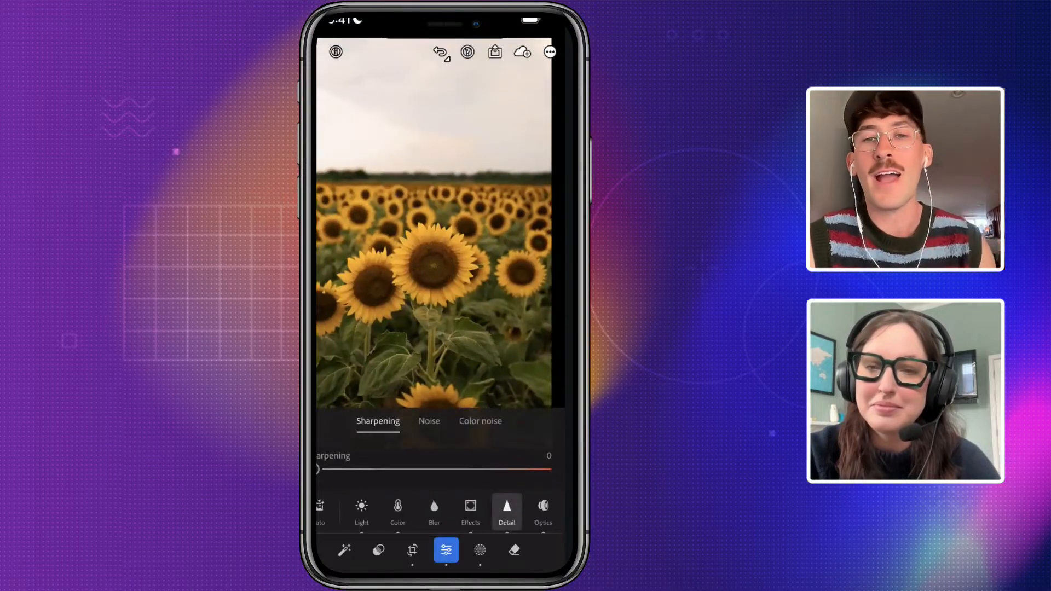
Set the sunflower photo's white balance temperature to 6188K and lower its exposure slightly
click(398, 512)
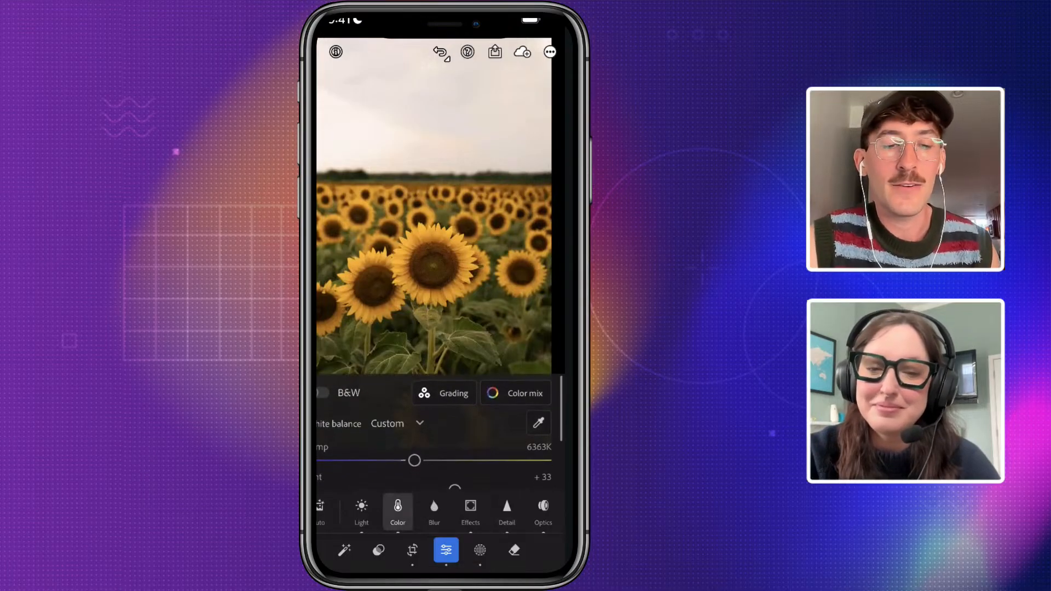
drag(414, 460, 411, 461)
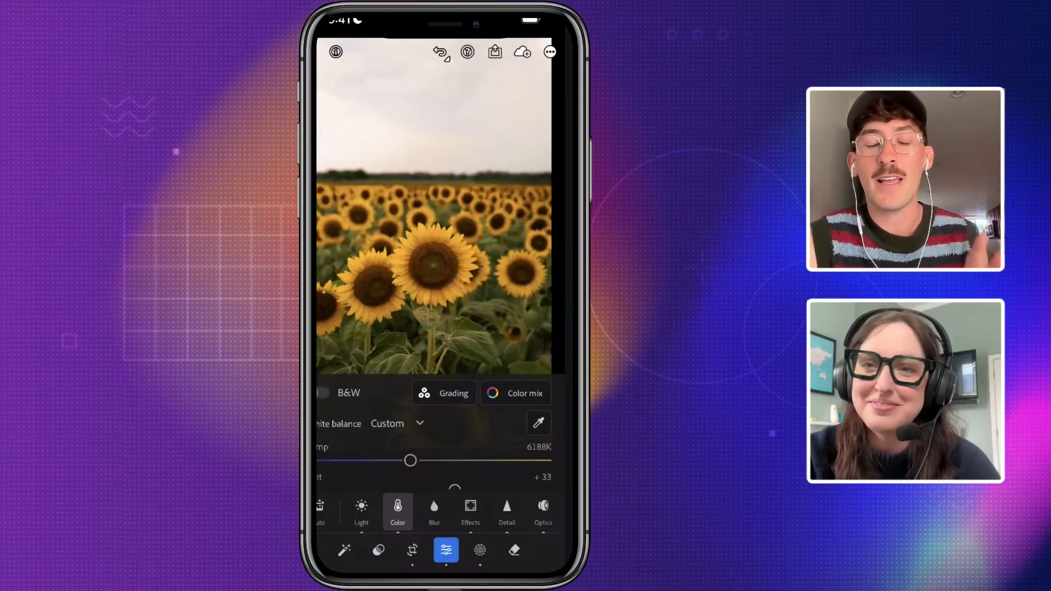
click(361, 511)
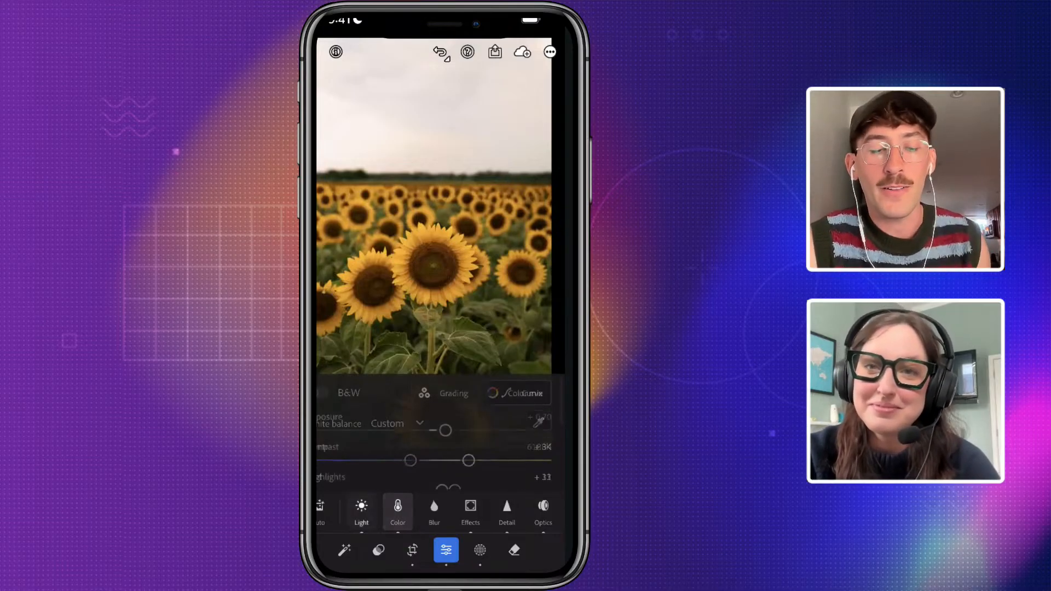
scroll(439, 437, up, 1)
drag(445, 432, 443, 430)
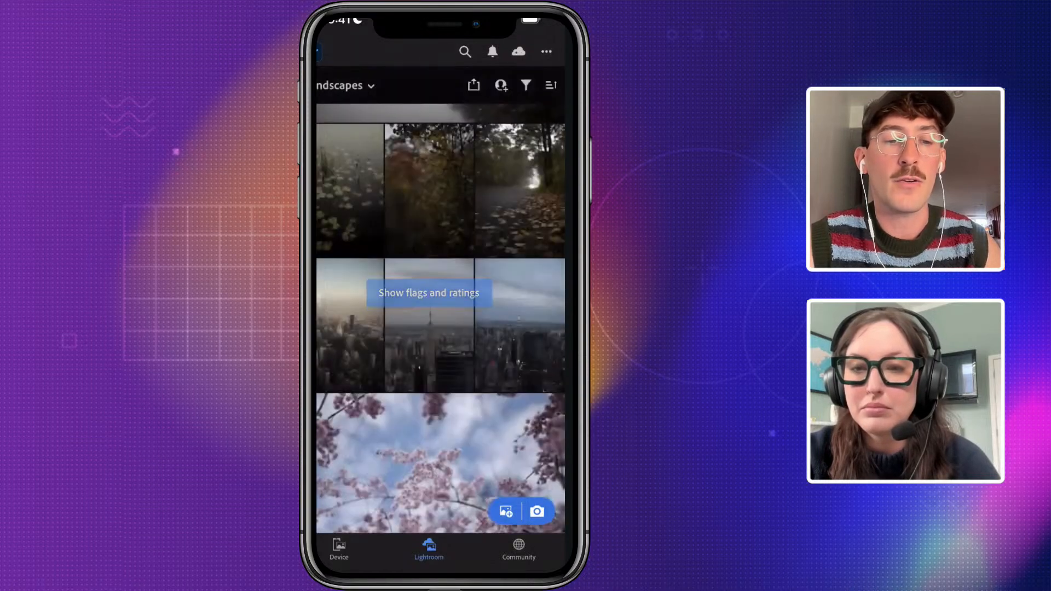
Select the bright-sky sunflower photo in the Landscapes album and open its sharing options
scroll(440, 318, up, 3)
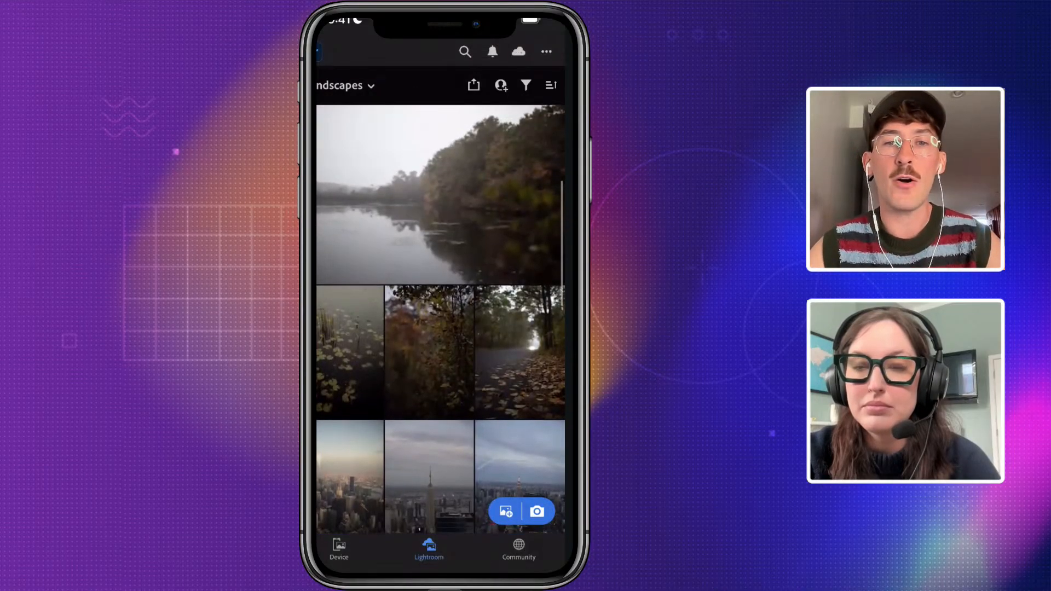
scroll(440, 318, up, 3)
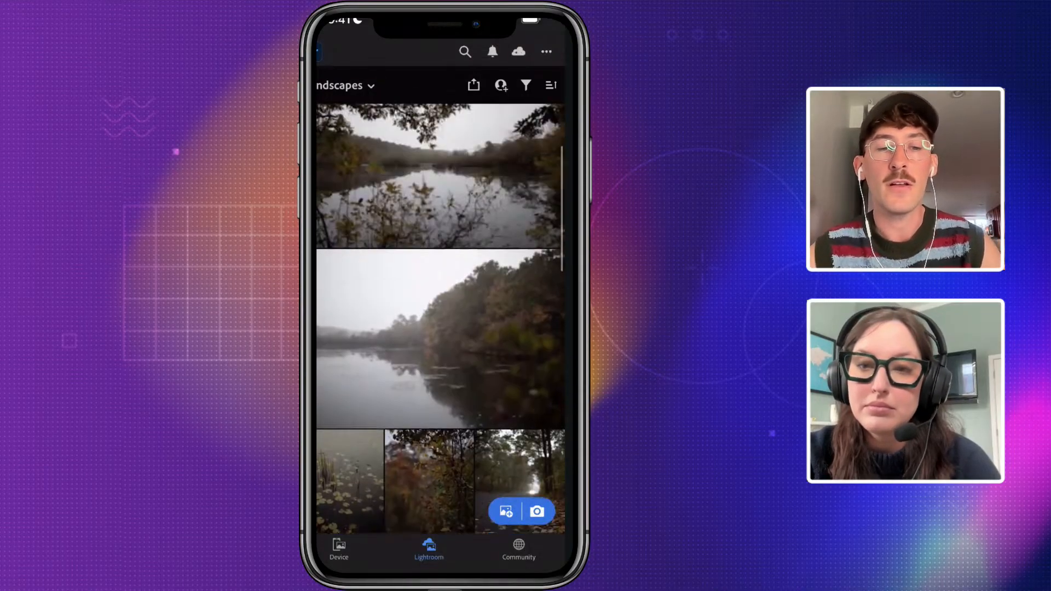
scroll(440, 318, up, 3)
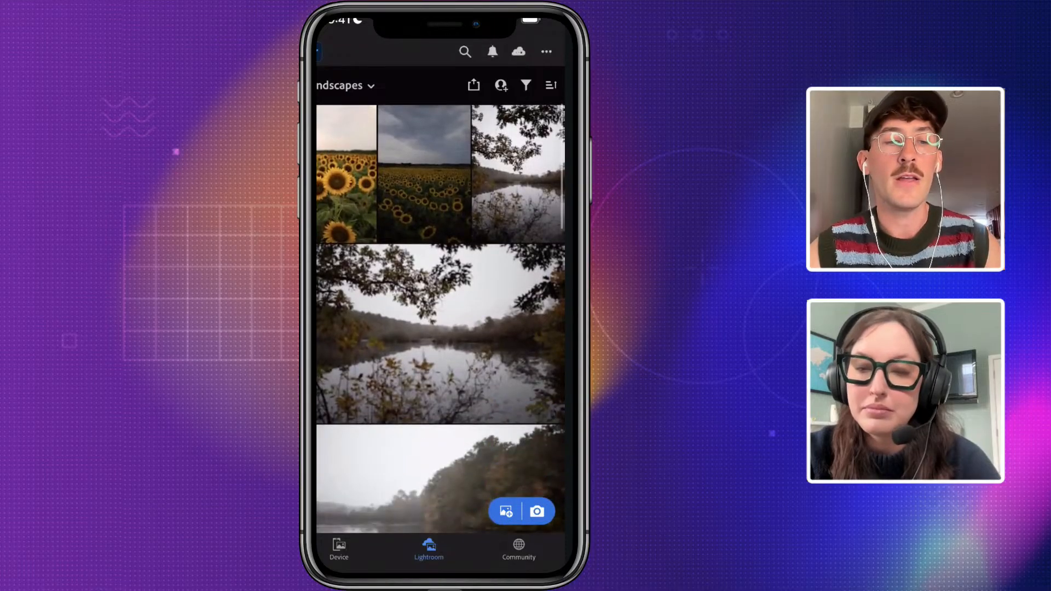
click(345, 173)
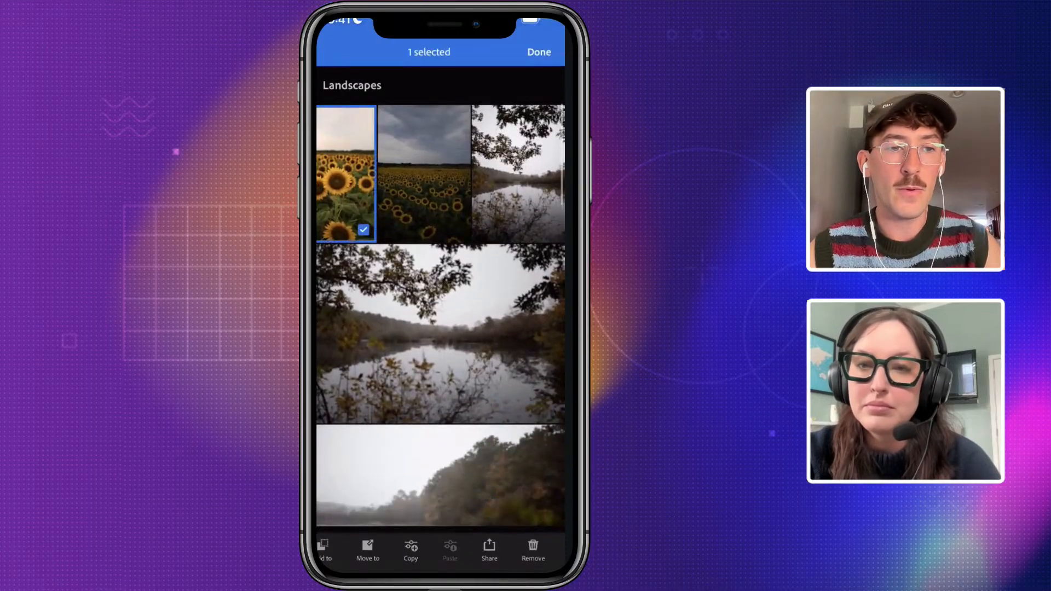
click(489, 550)
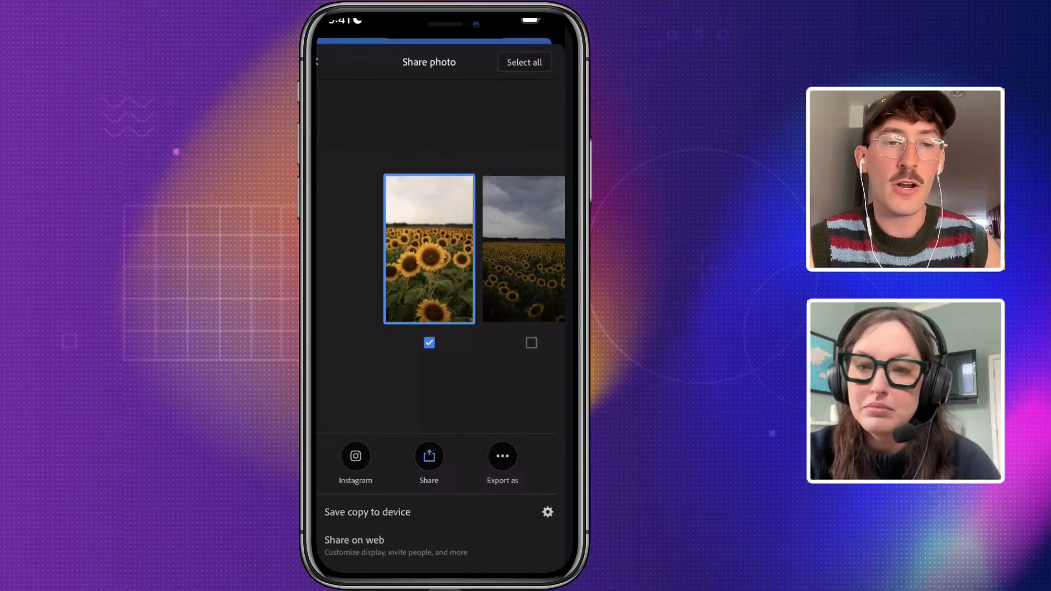
Browse the other landscape photos available for sharing and return to the selected sunflower photo
scroll(440, 249, right, 5)
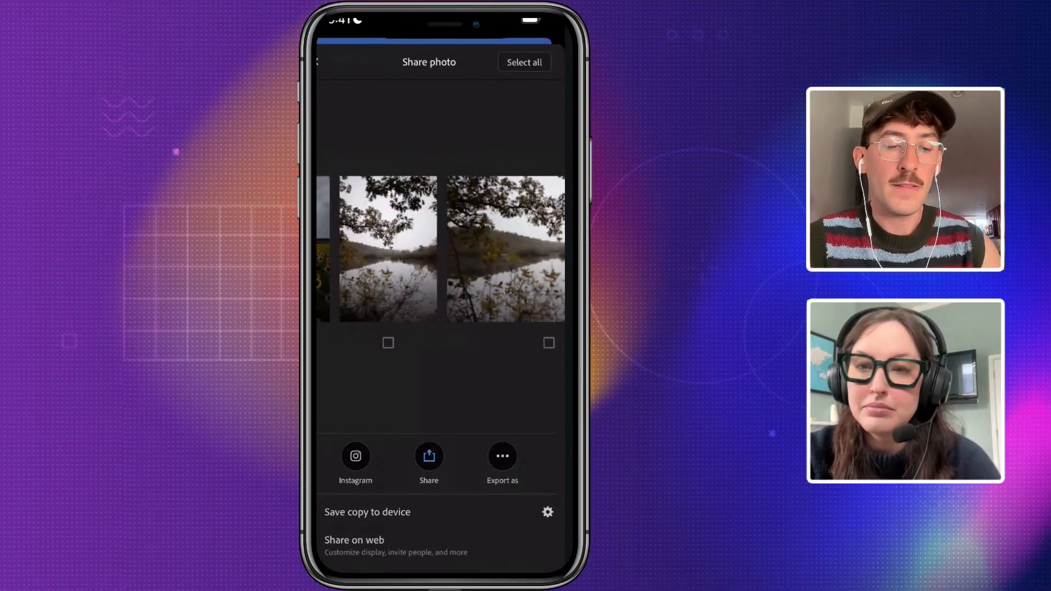
scroll(440, 249, right, 5)
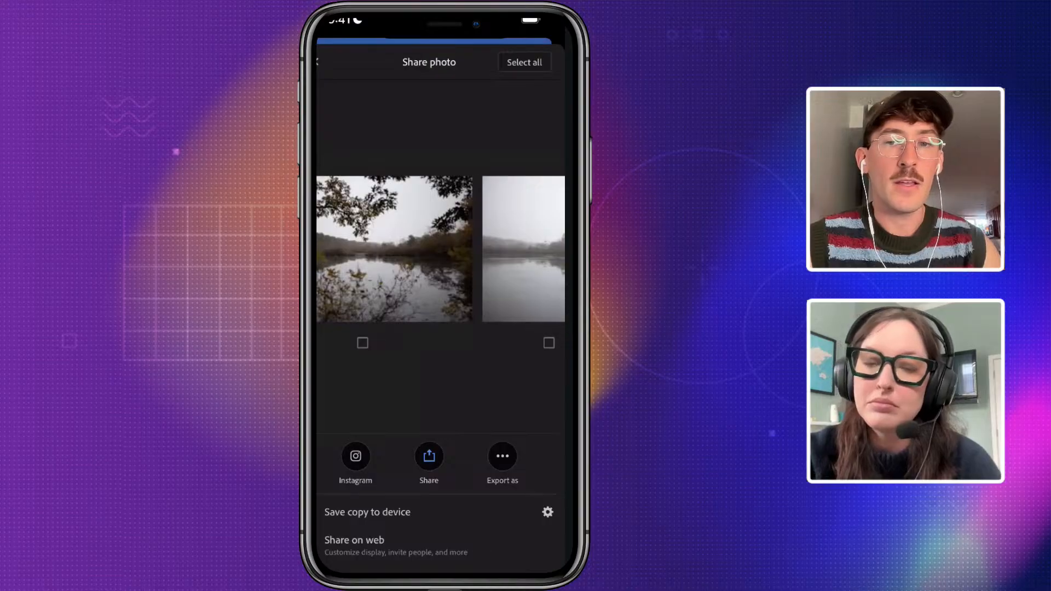
scroll(440, 249, left, 8)
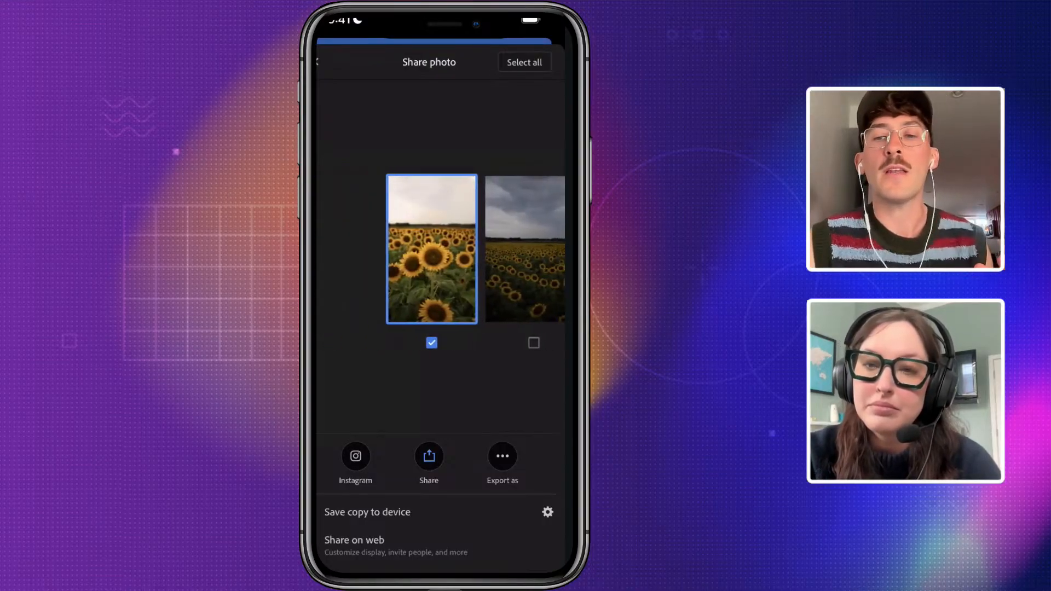